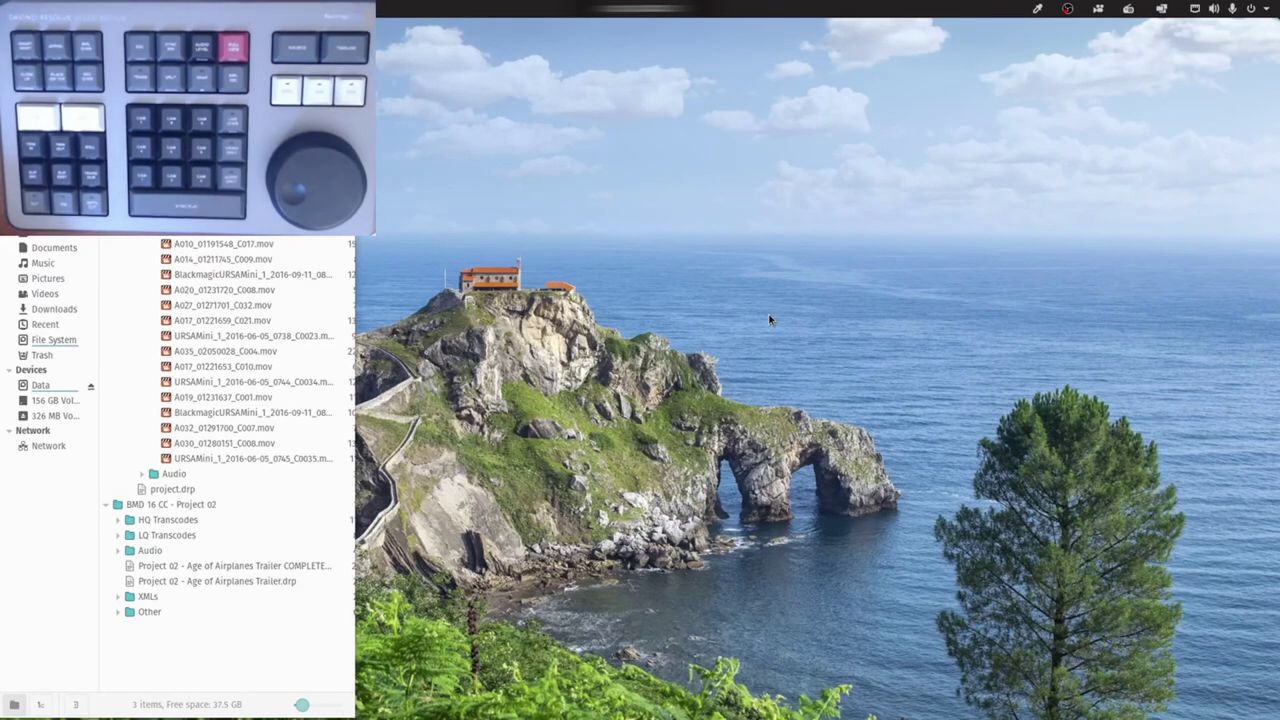
# Bring up the GNOME Activities overview from the Files clip folder listing
pyautogui.press('super')
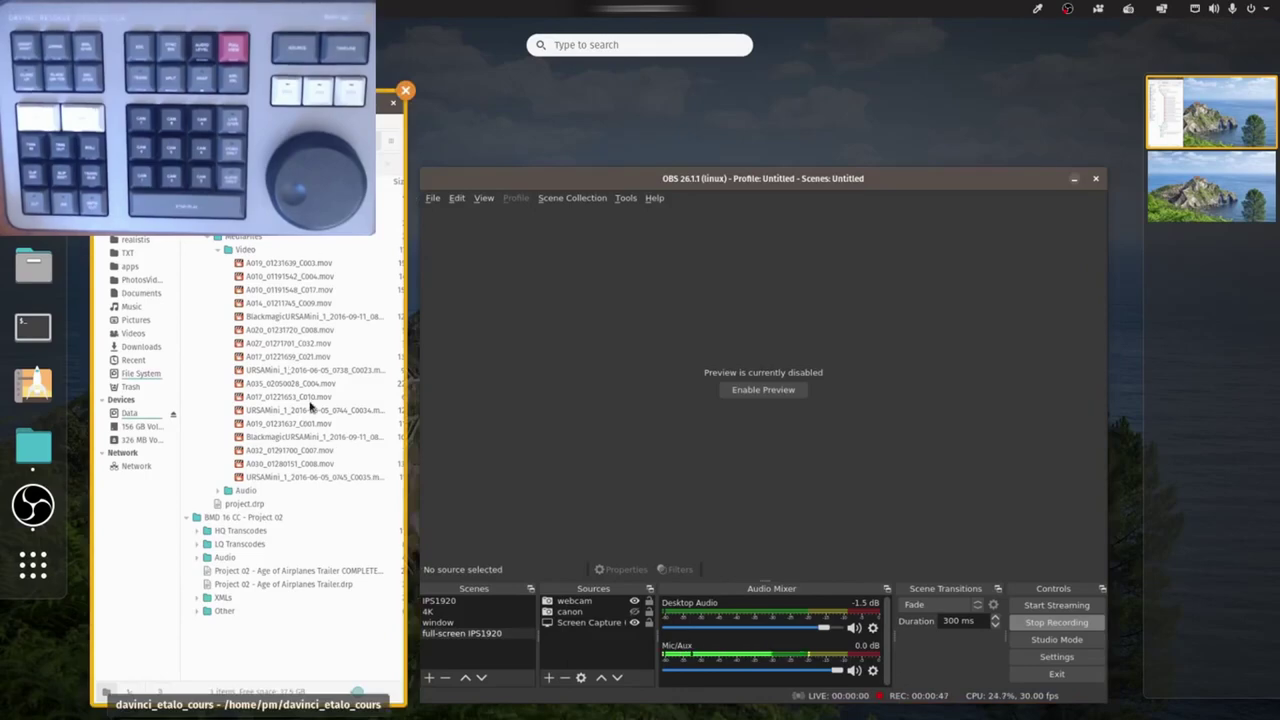
# Search the Activities overview for 'r' so DaVinci Resolve is listed first
pyautogui.write('r')
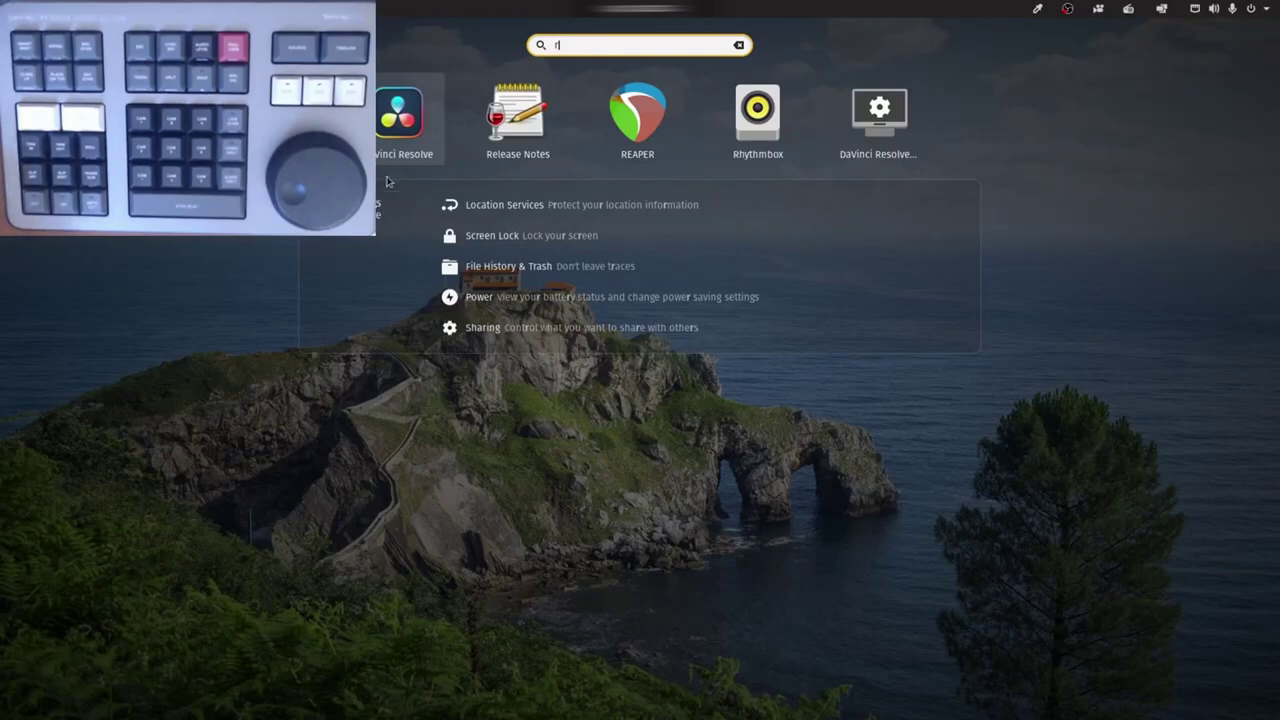
pyautogui.press('BackSpace')
pyautogui.write('d')
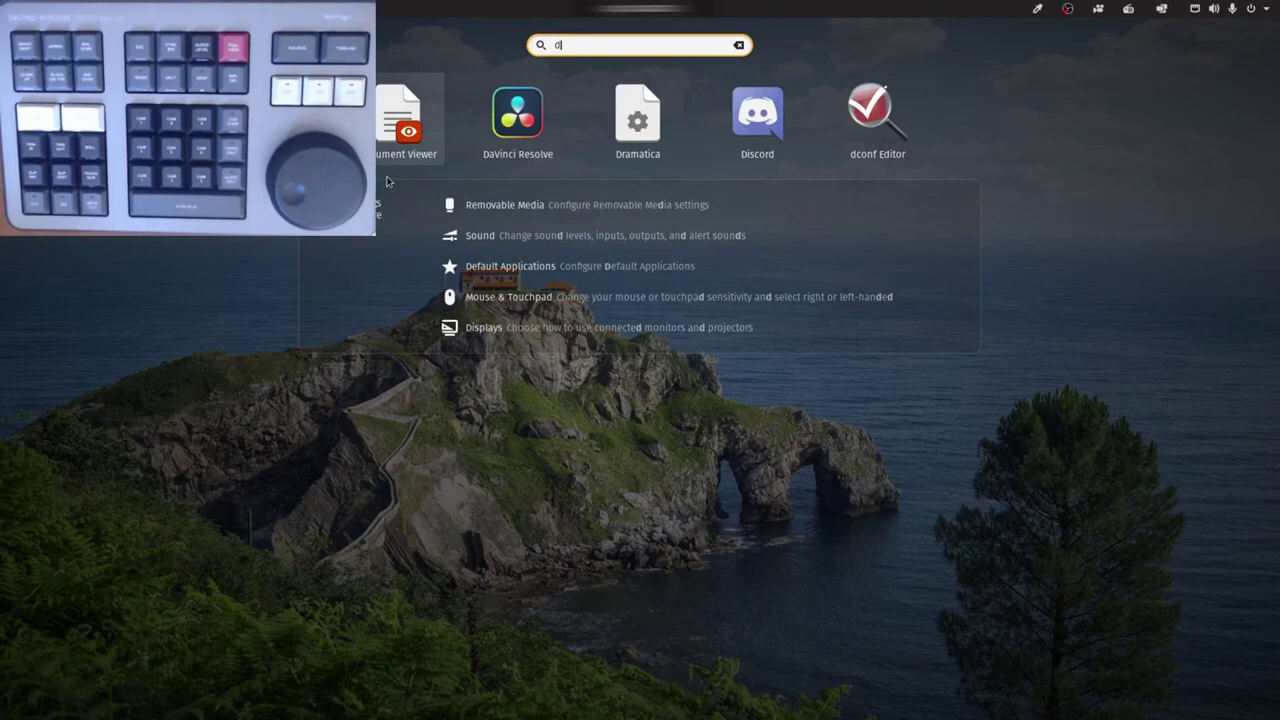
pyautogui.press('BackSpace')
pyautogui.write('r')
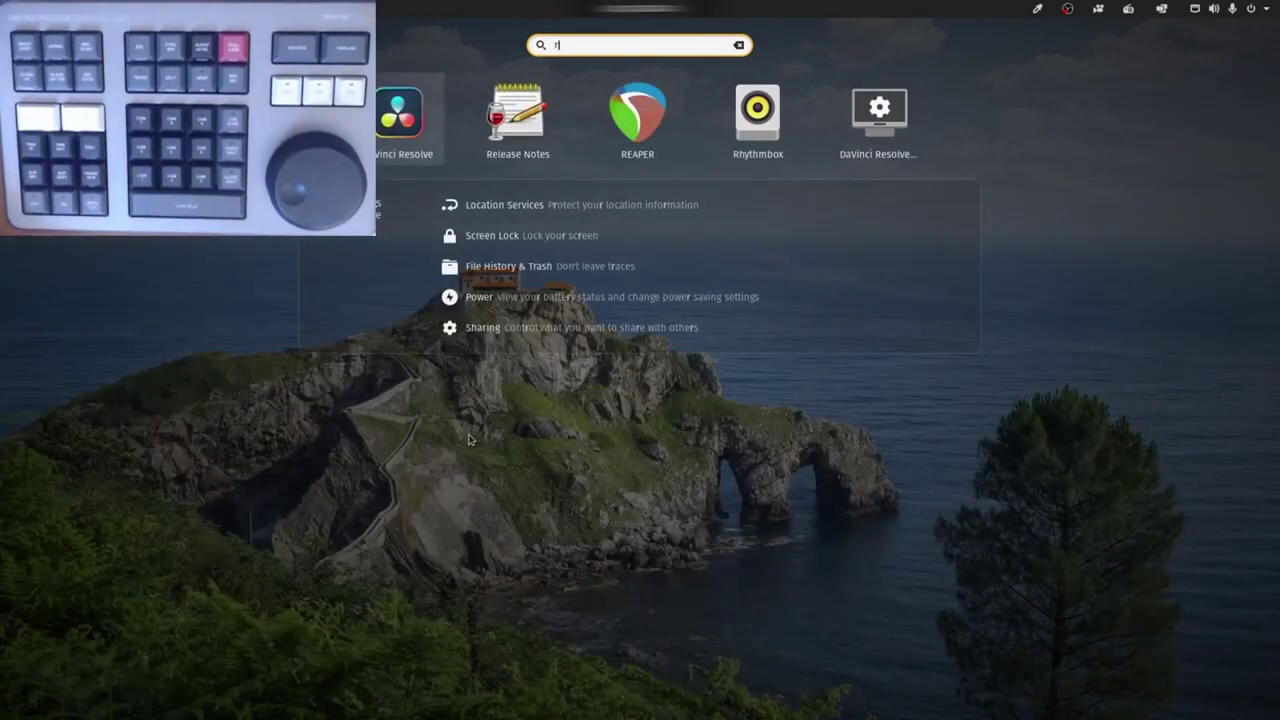
# Launch DaVinci Resolve and open the Project 01 - Disunity Documentary project
pyautogui.click(392, 104)
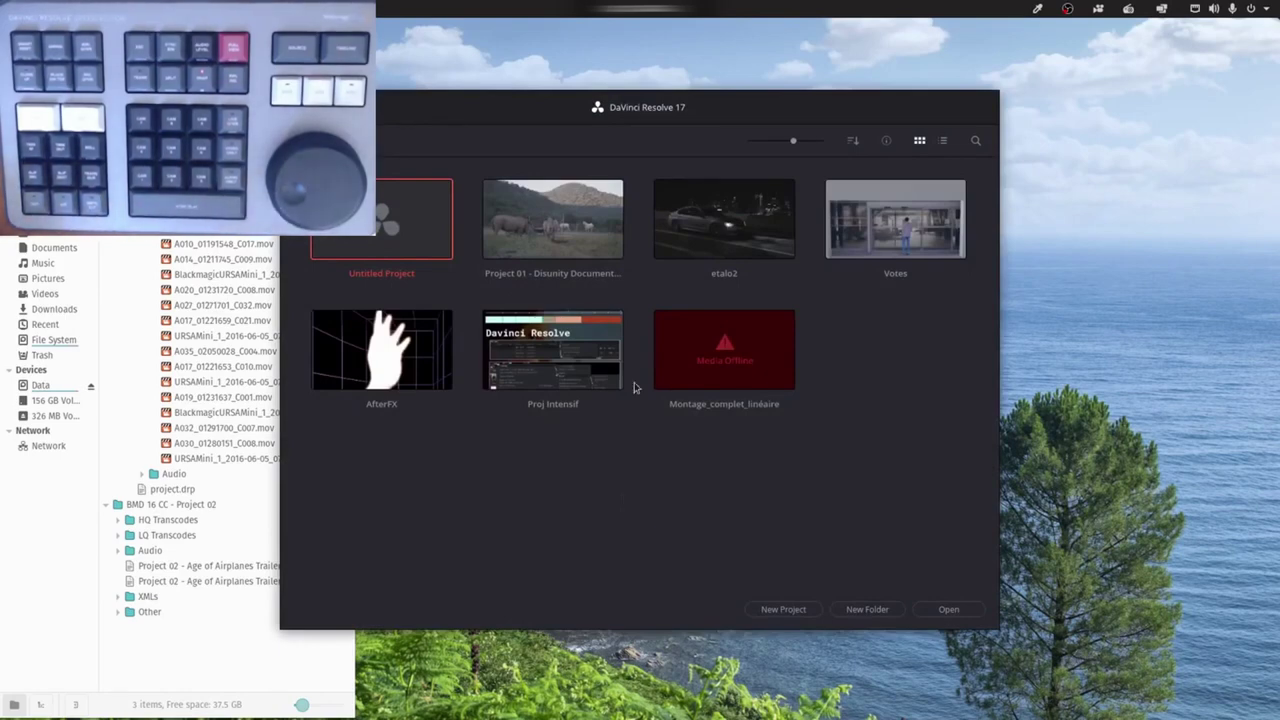
pyautogui.click(532, 226)
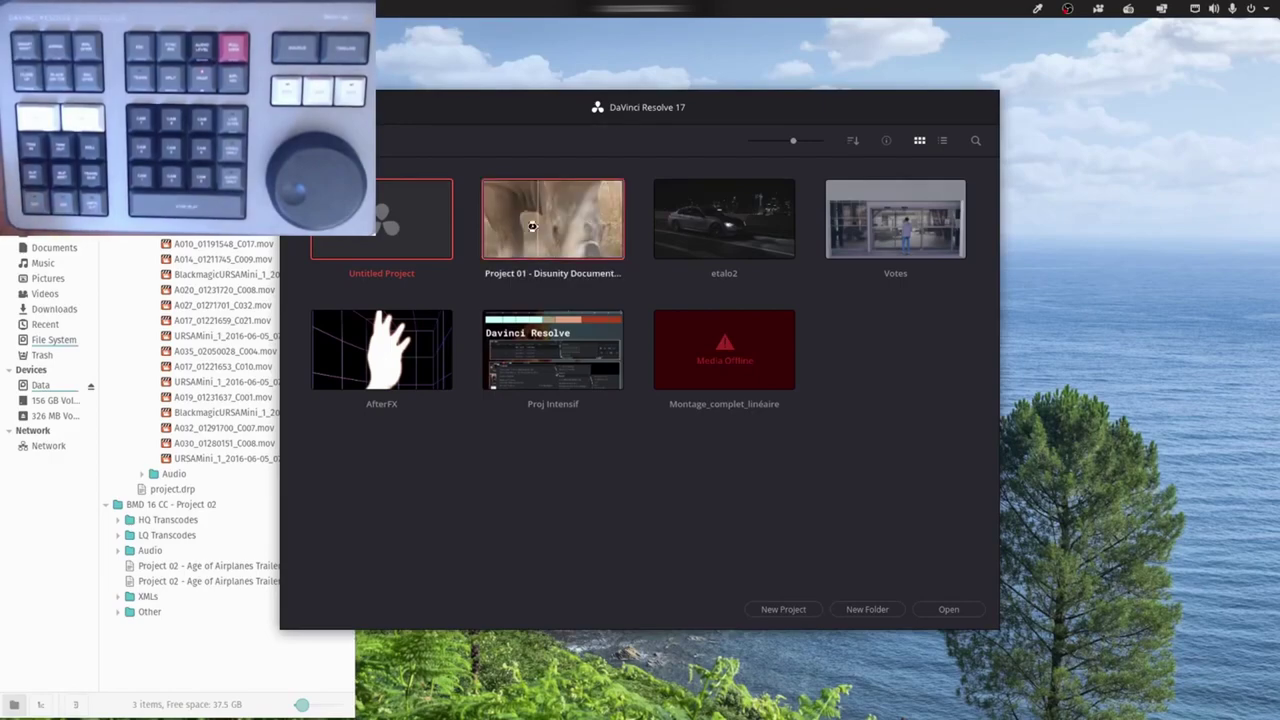
pyautogui.doubleClick(534, 228)
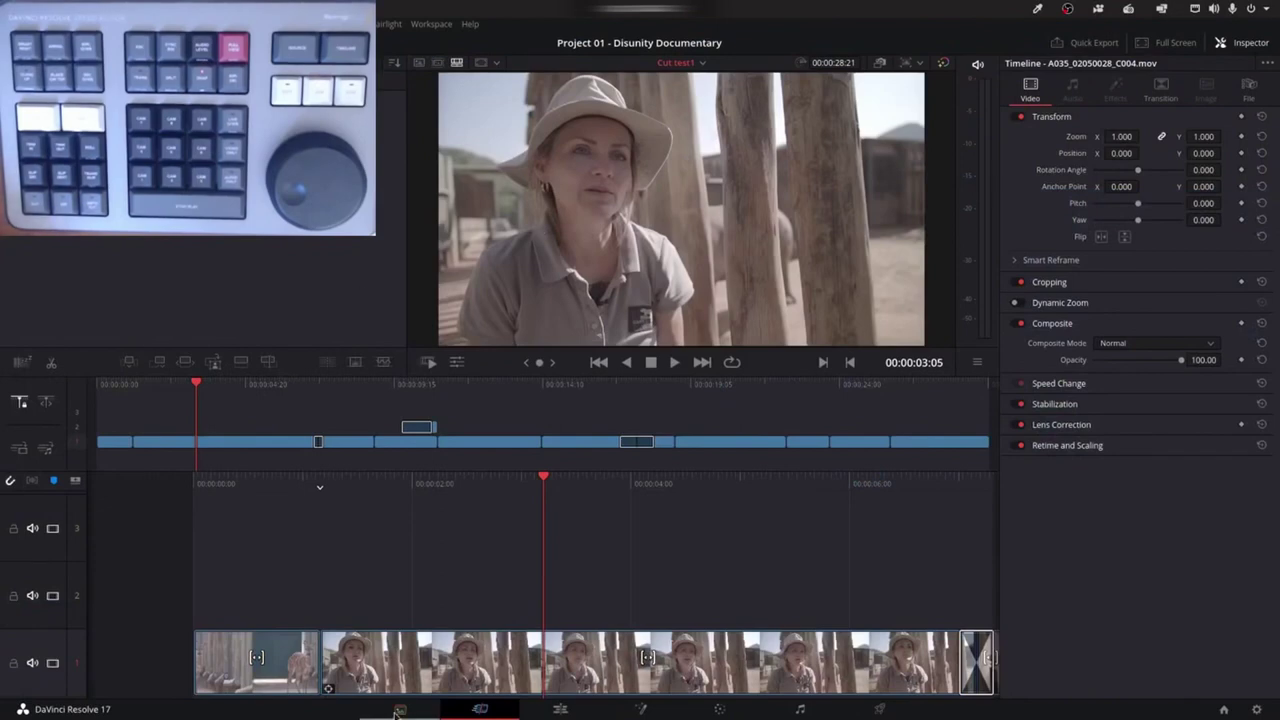
# Create a 'tuto' timeline from the selected bin starting at 00:00:00:00, then return to Cut
pyautogui.click(399, 709)
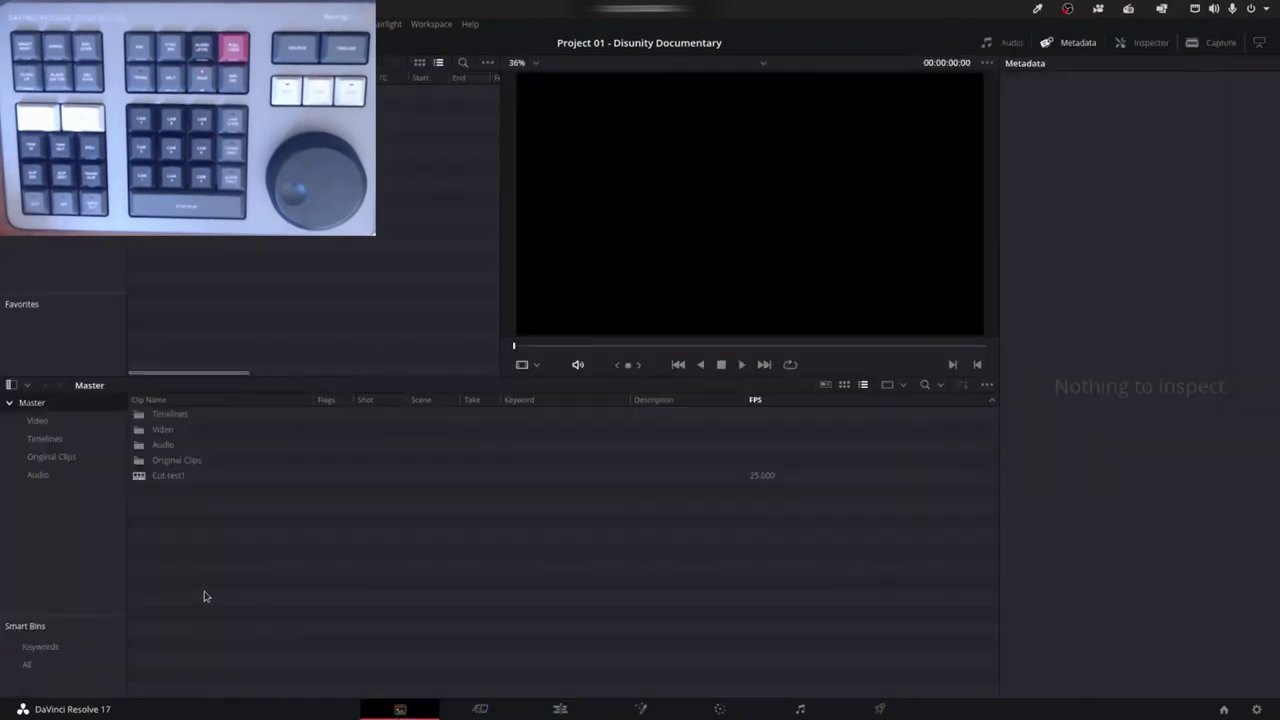
pyautogui.rightClick(186, 494)
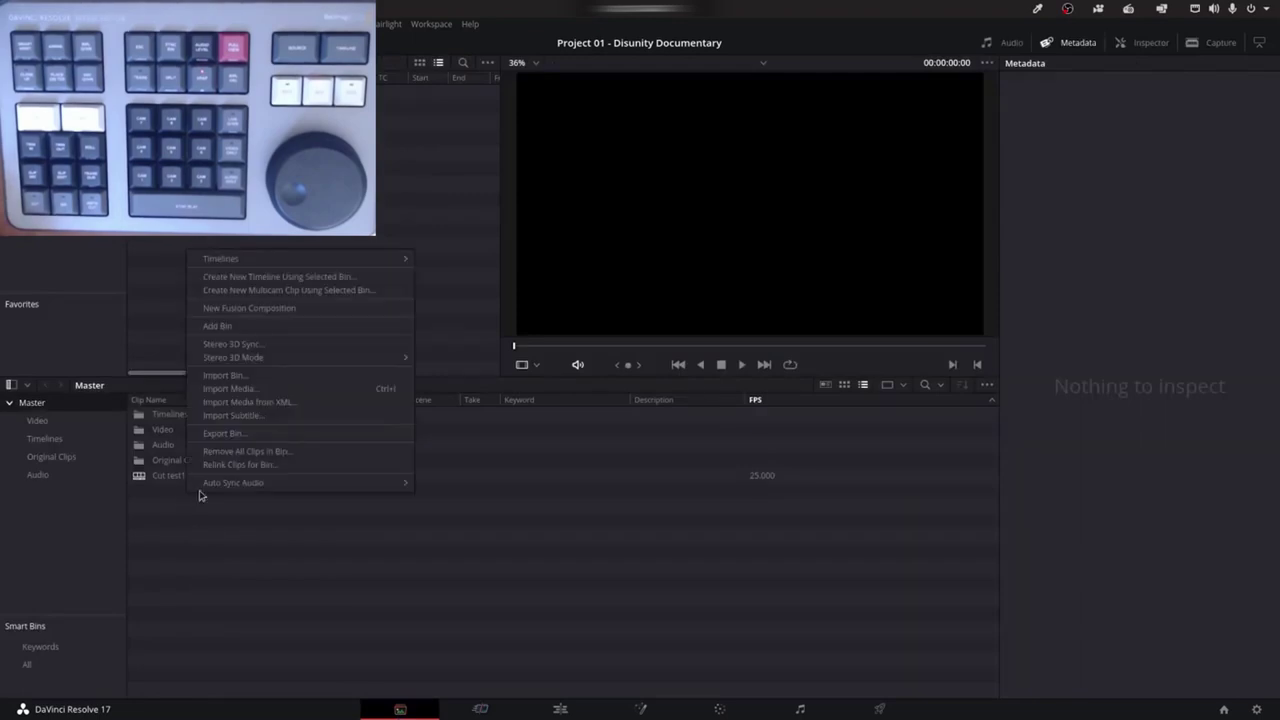
pyautogui.click(305, 277)
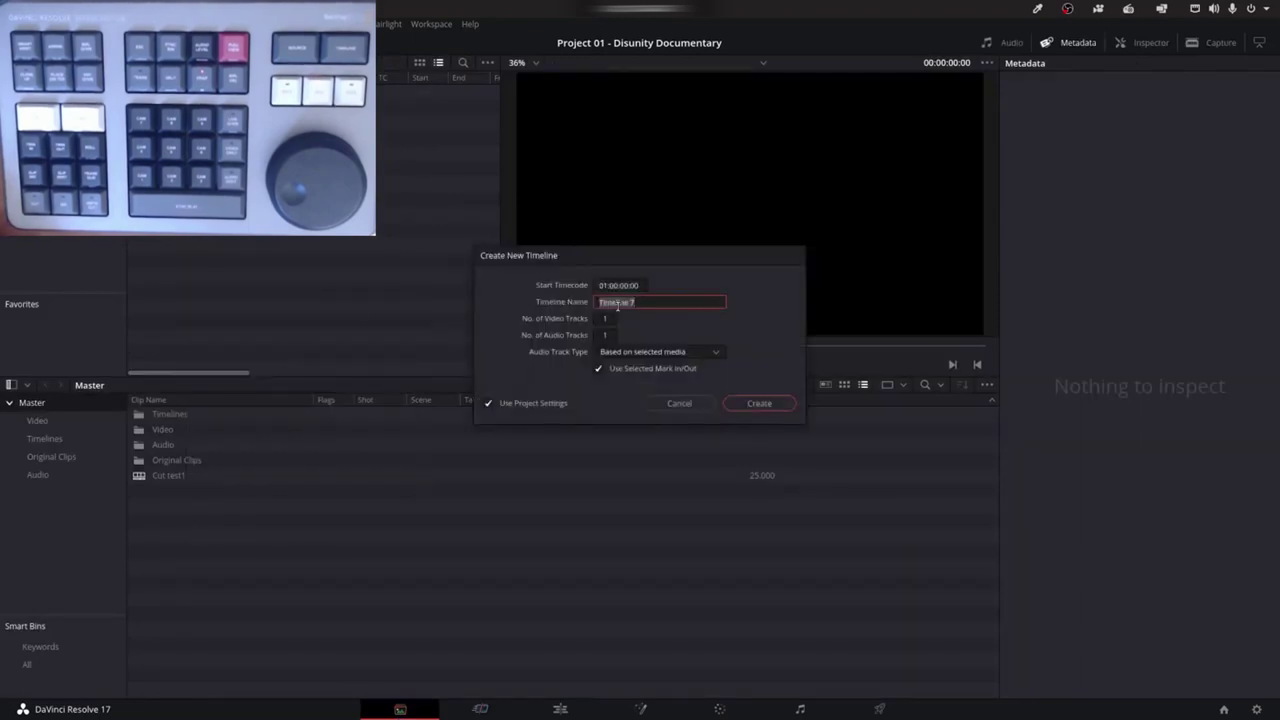
pyautogui.write('tuto')
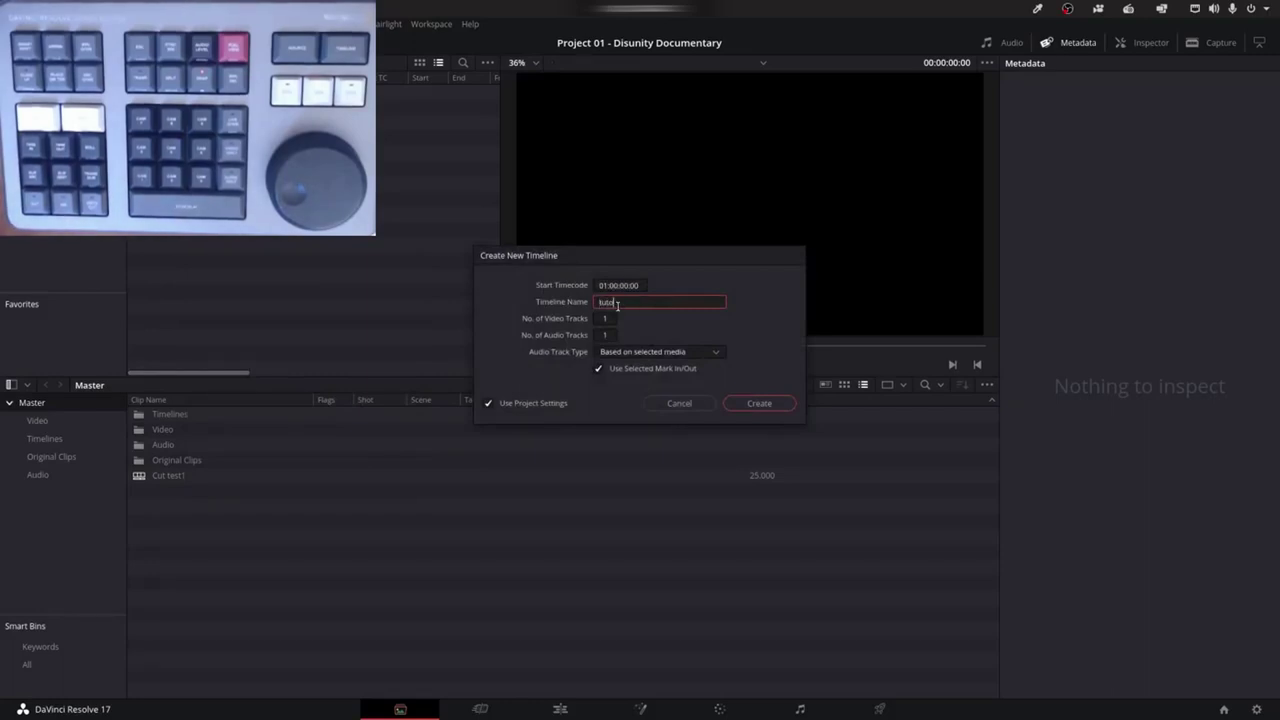
pyautogui.click(601, 286)
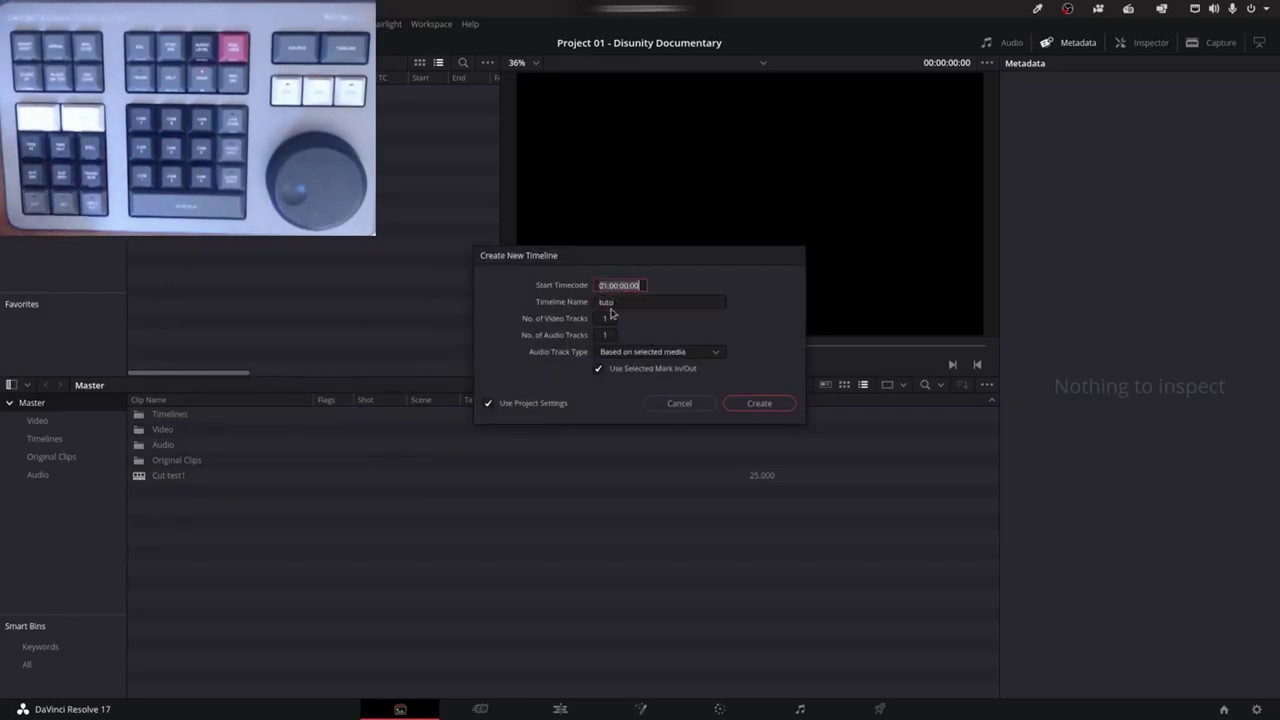
pyautogui.write('0')
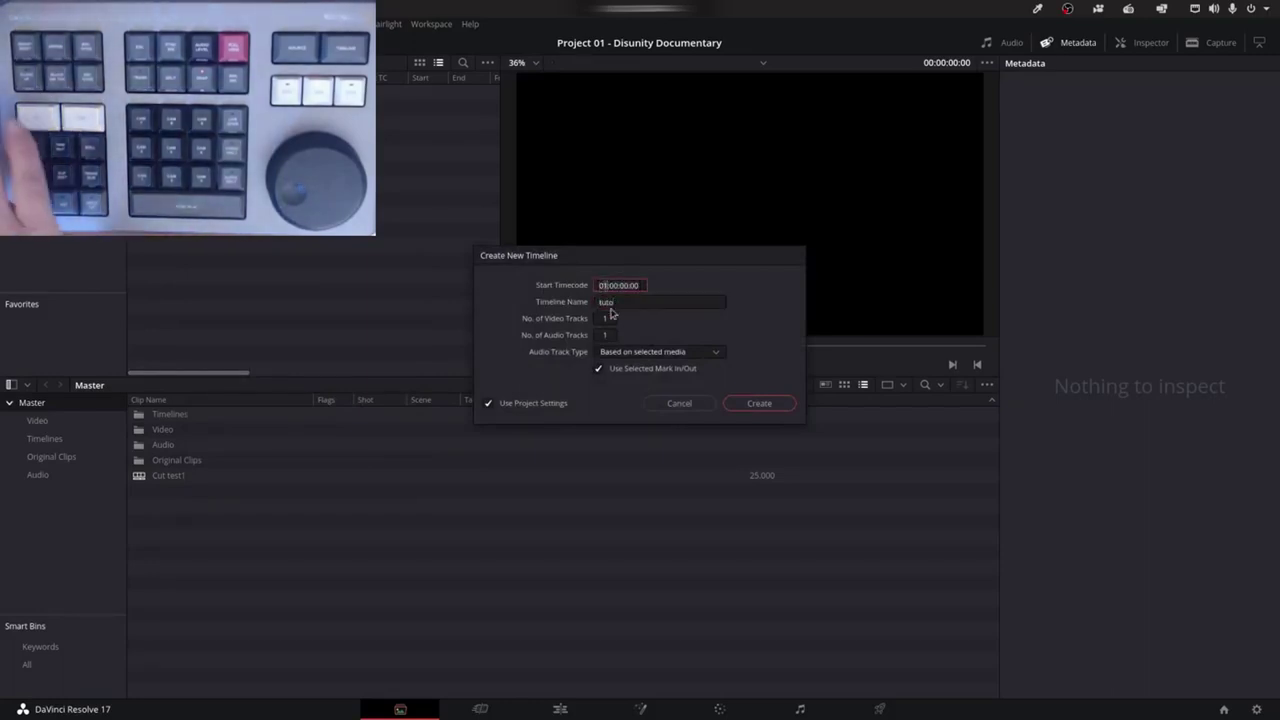
pyautogui.click(759, 405)
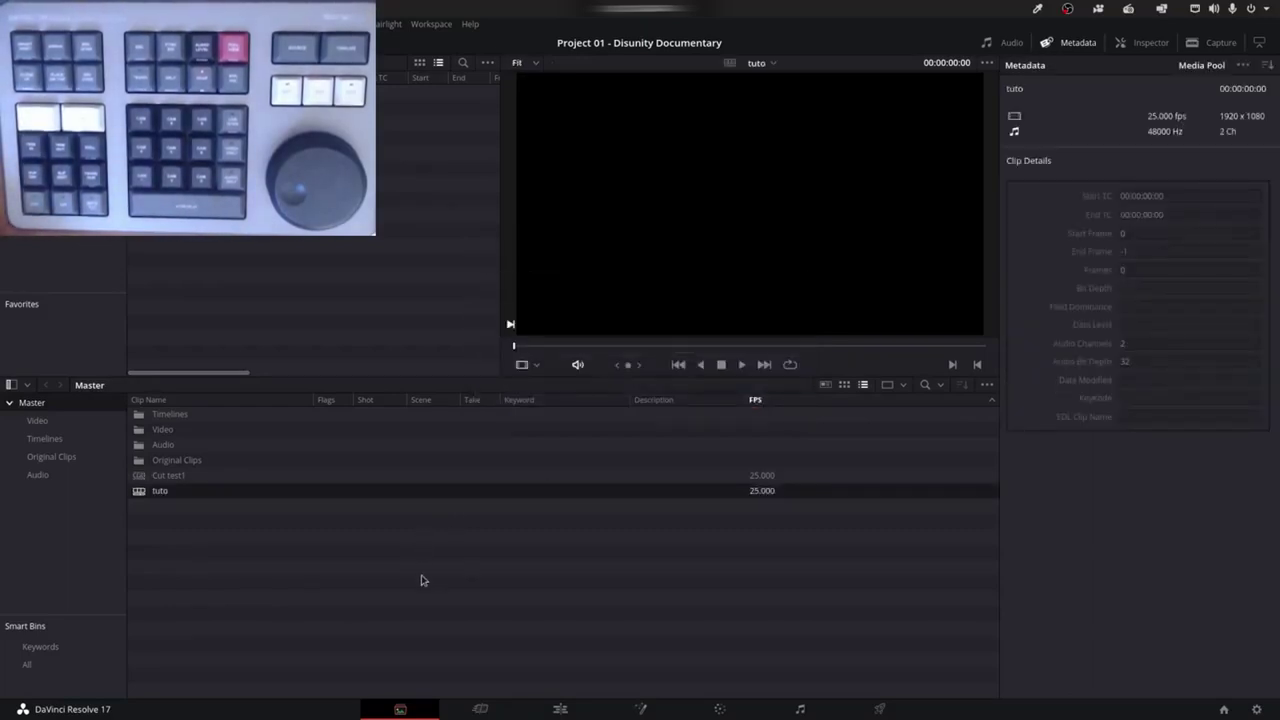
pyautogui.click(480, 707)
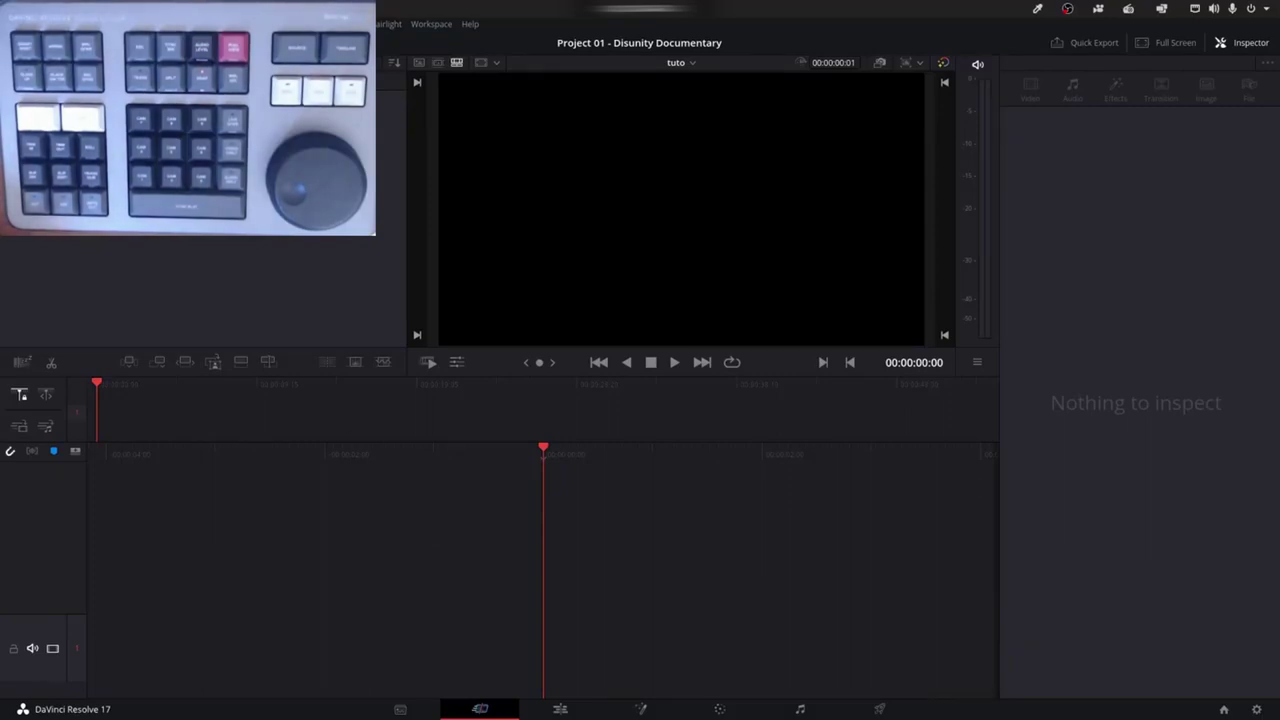
pyautogui.click(226, 303)
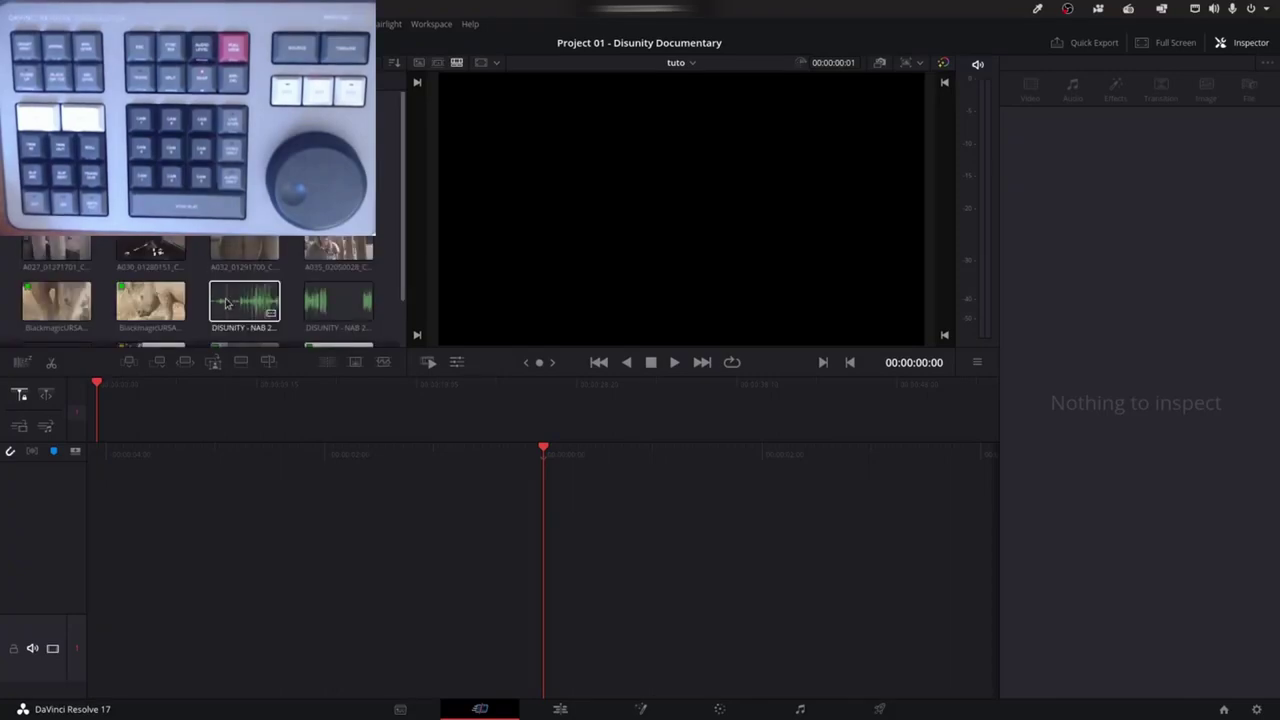
pyautogui.click(245, 250)
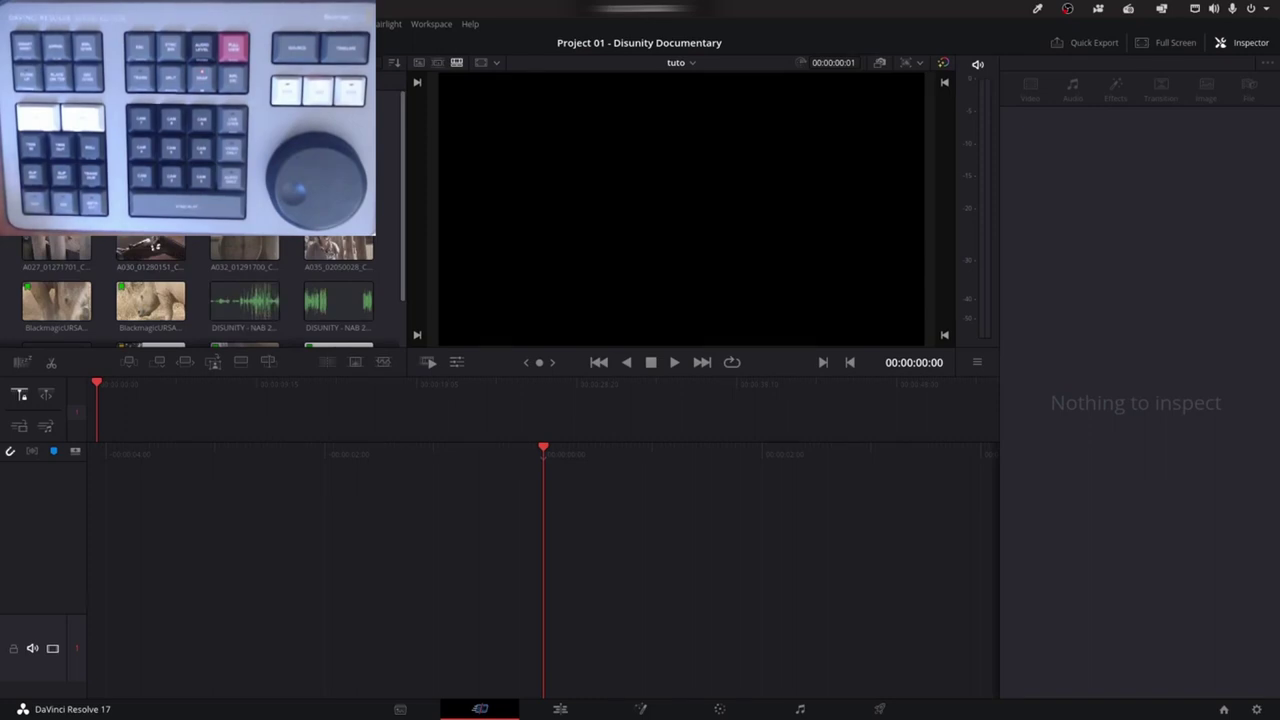
pyautogui.click(310, 299)
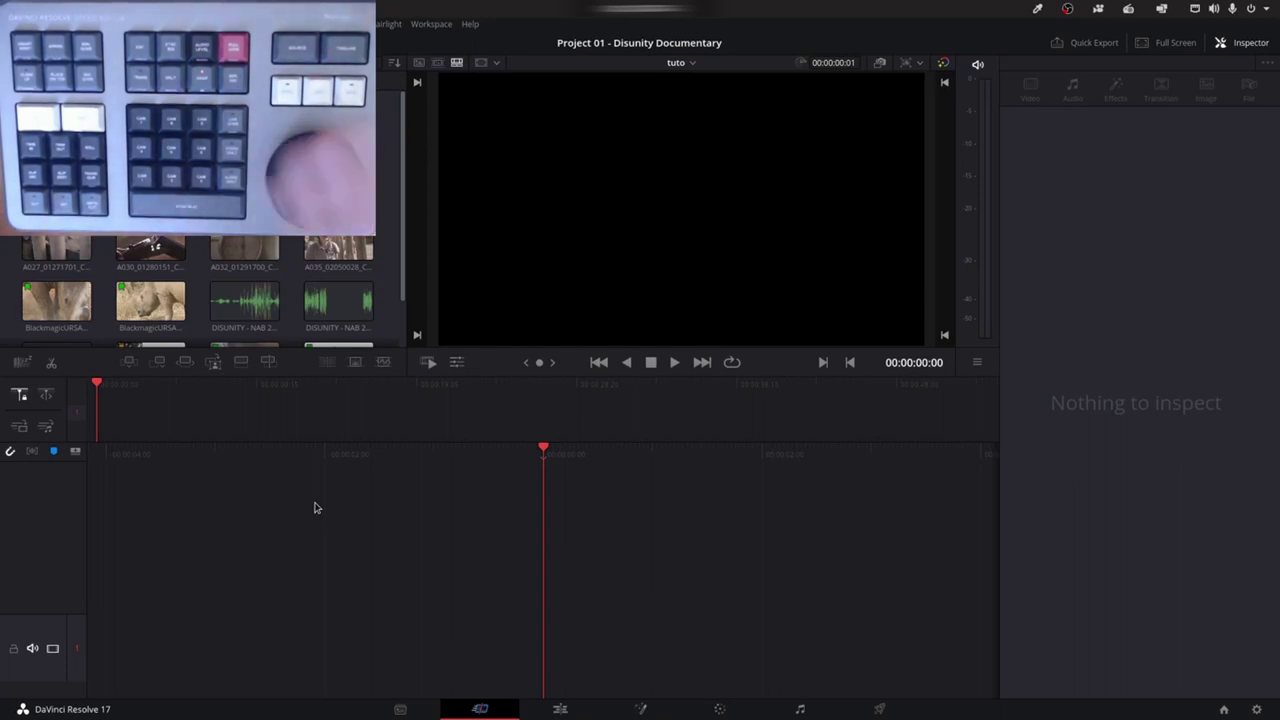
# Scrub the all-clips source tape and park on deer clip A014 at 00:00:10:01
pyautogui.press('q')
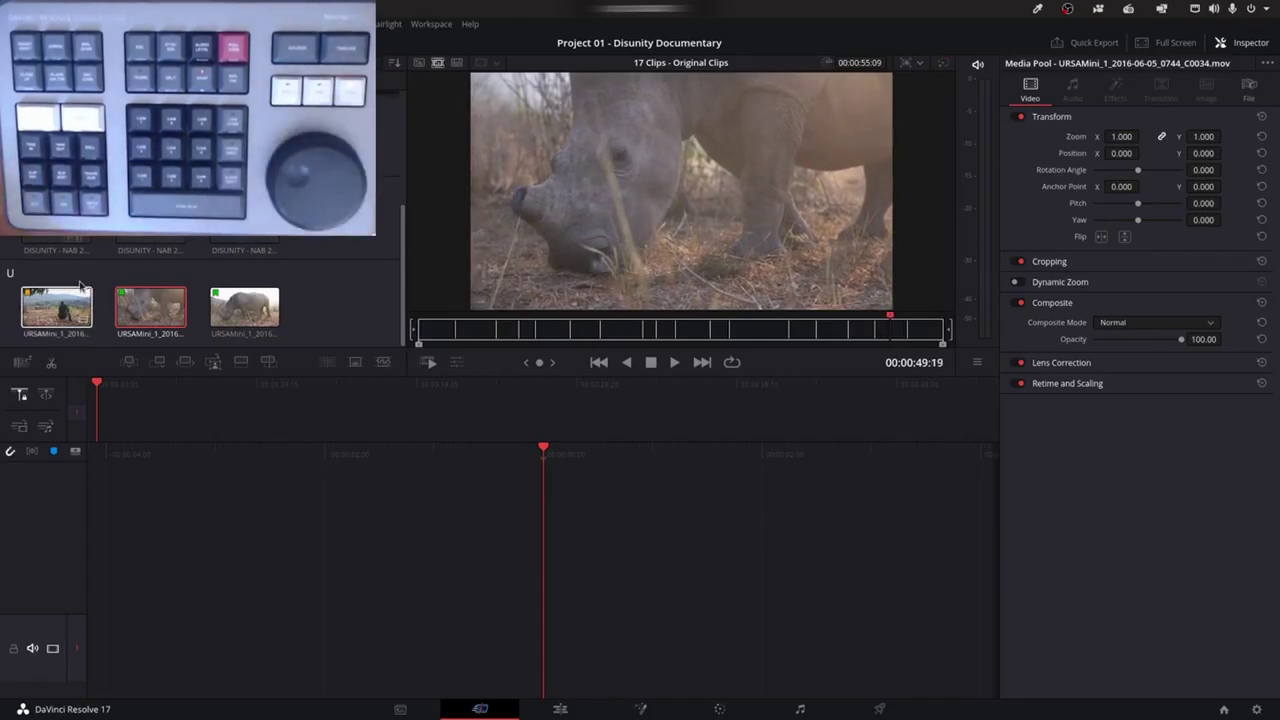
pyautogui.scroll(-2, 247, 240)
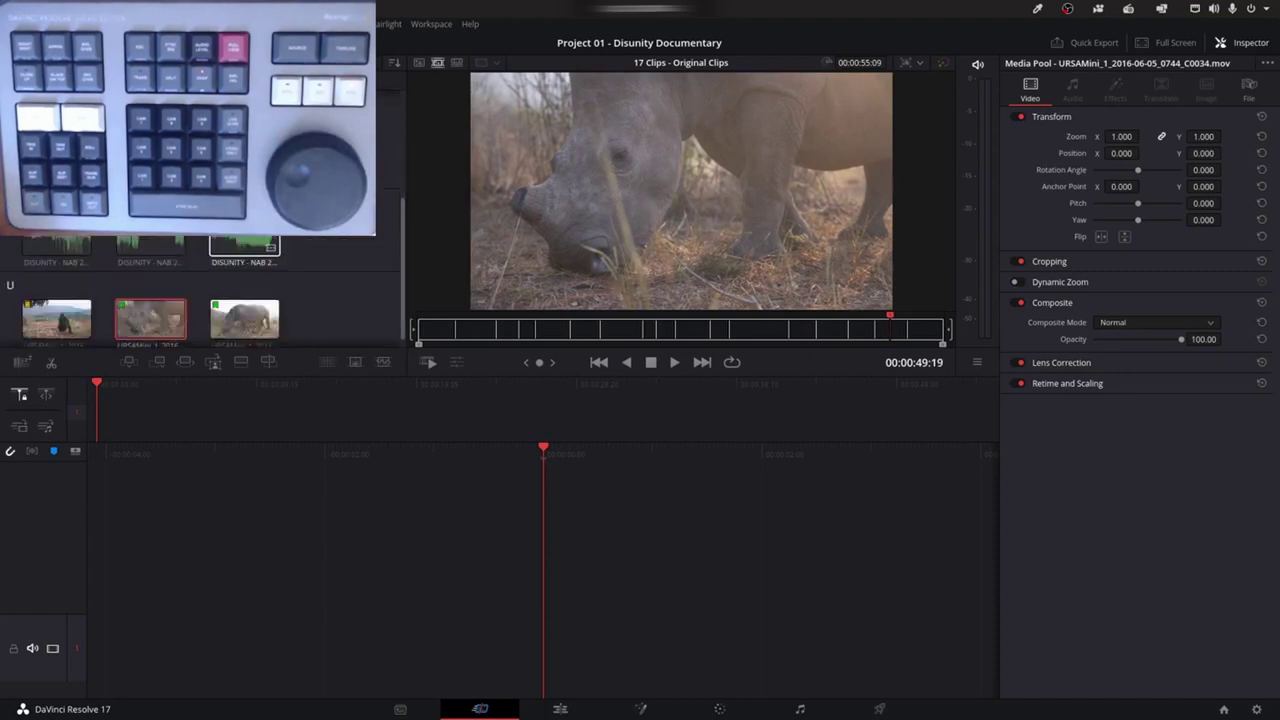
pyautogui.scroll(-2, 247, 240)
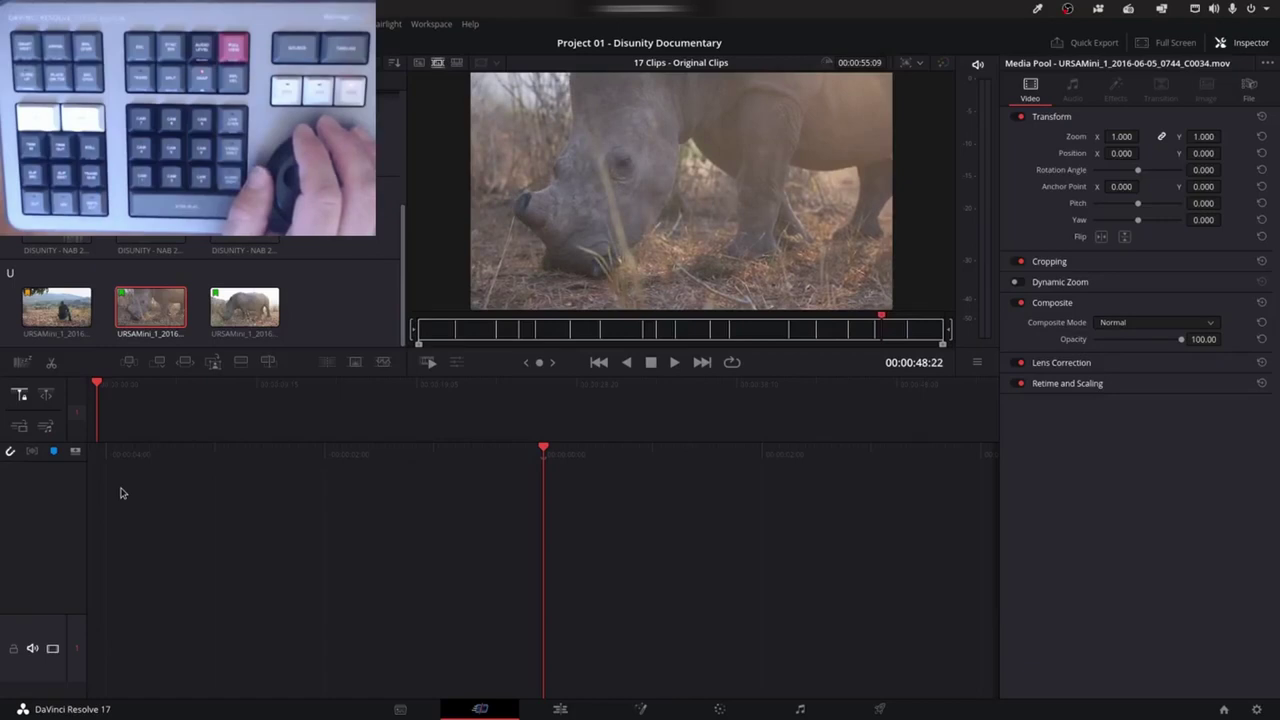
pyautogui.press('Left')
pyautogui.press('Left')
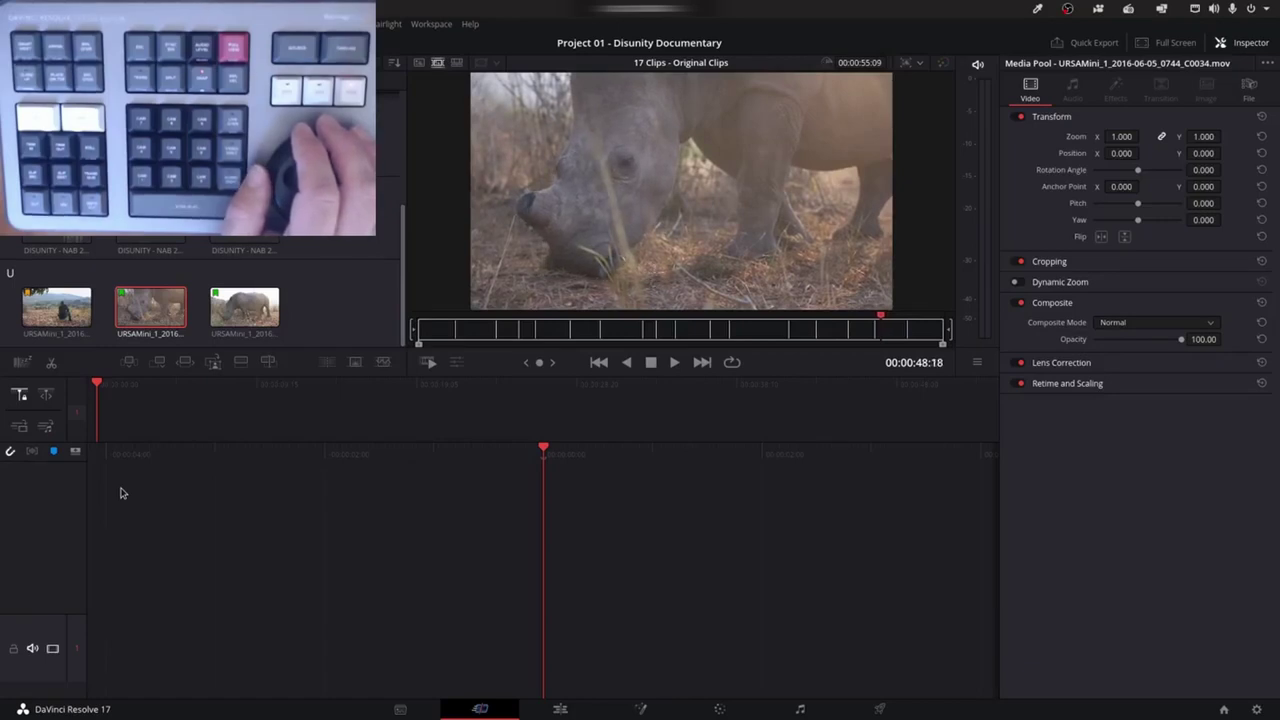
pyautogui.press('Up')
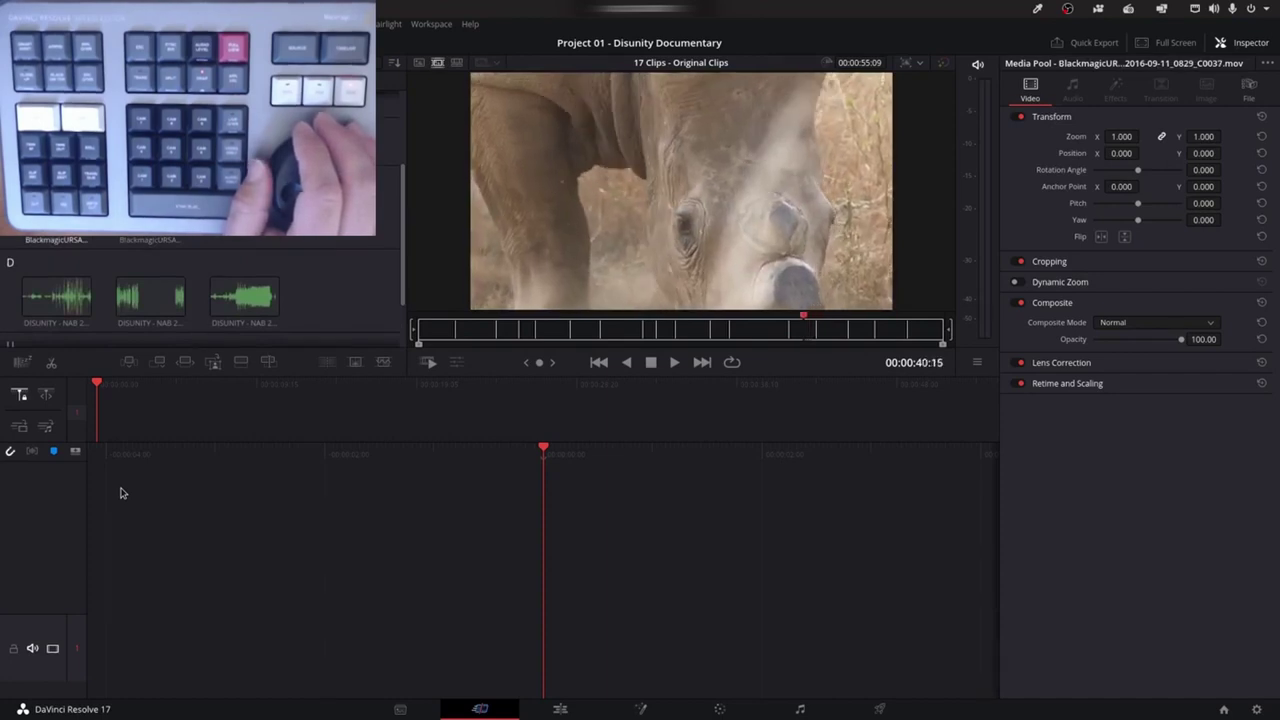
pyautogui.press('Up')
pyautogui.press('Up')
pyautogui.press('Up')
pyautogui.press('Up')
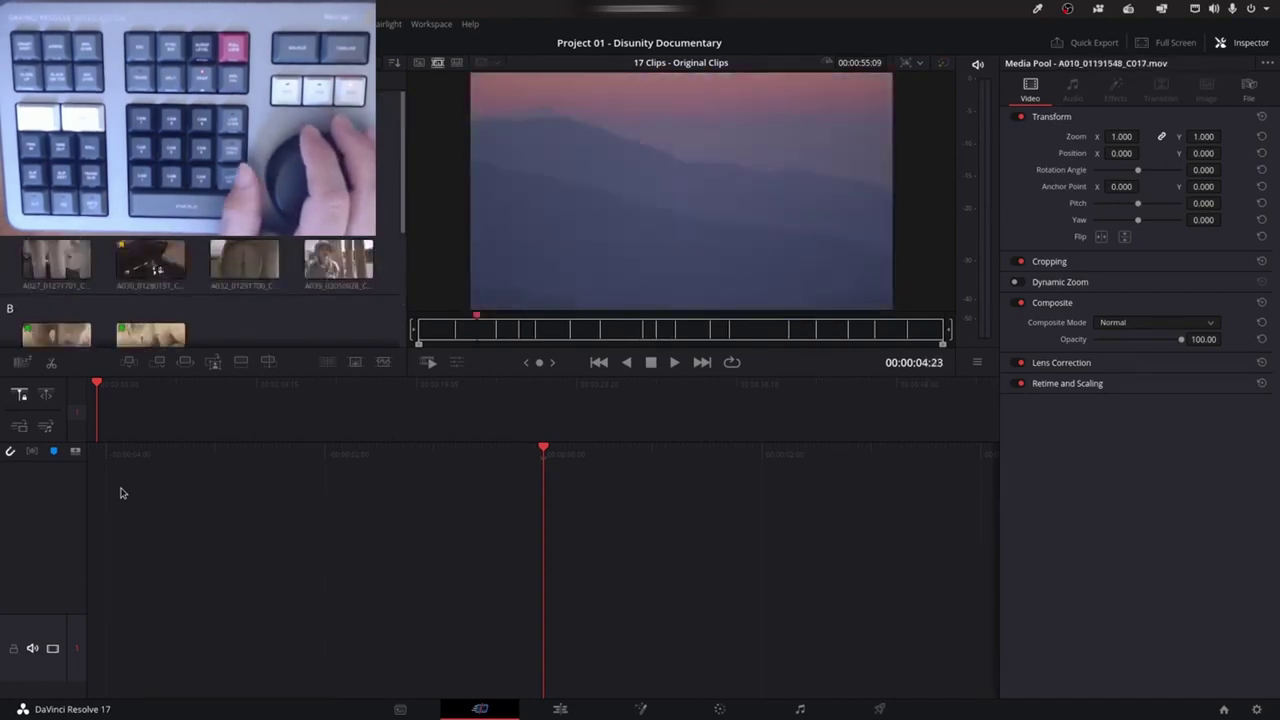
pyautogui.press('Down')
pyautogui.press('Down')
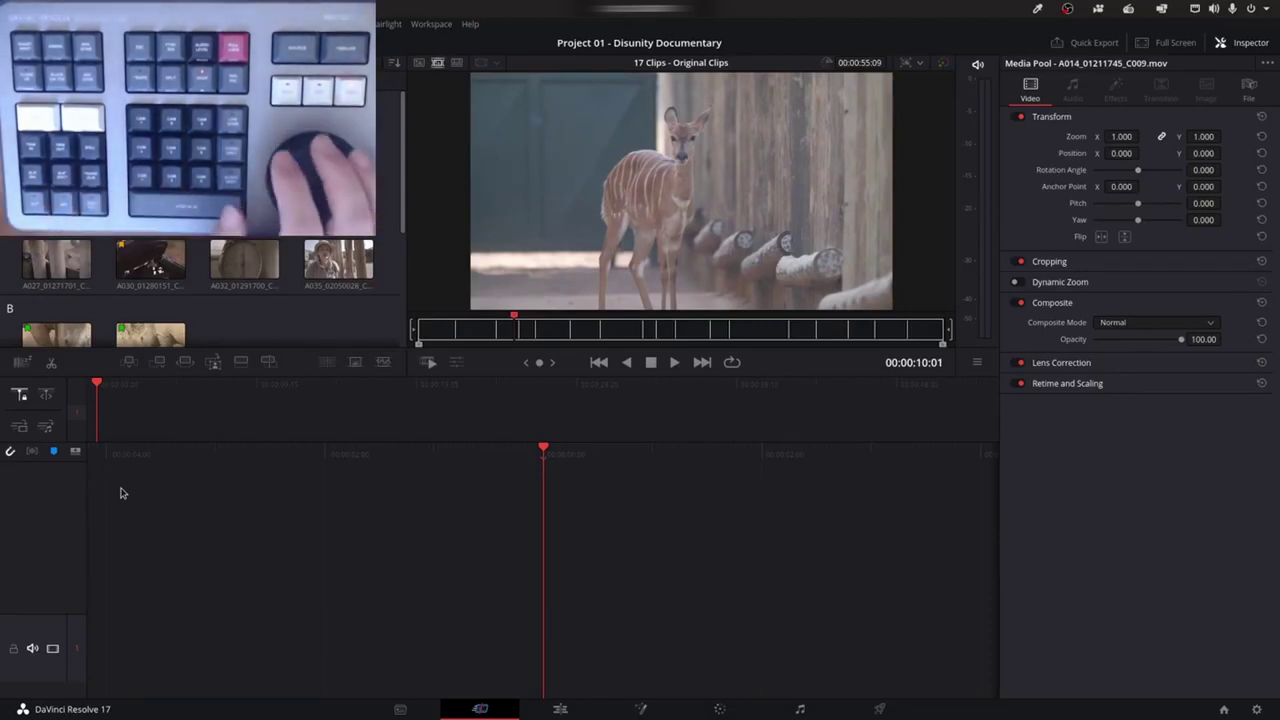
pyautogui.press('l')
pyautogui.press('l')
pyautogui.press('l')
pyautogui.press('l')
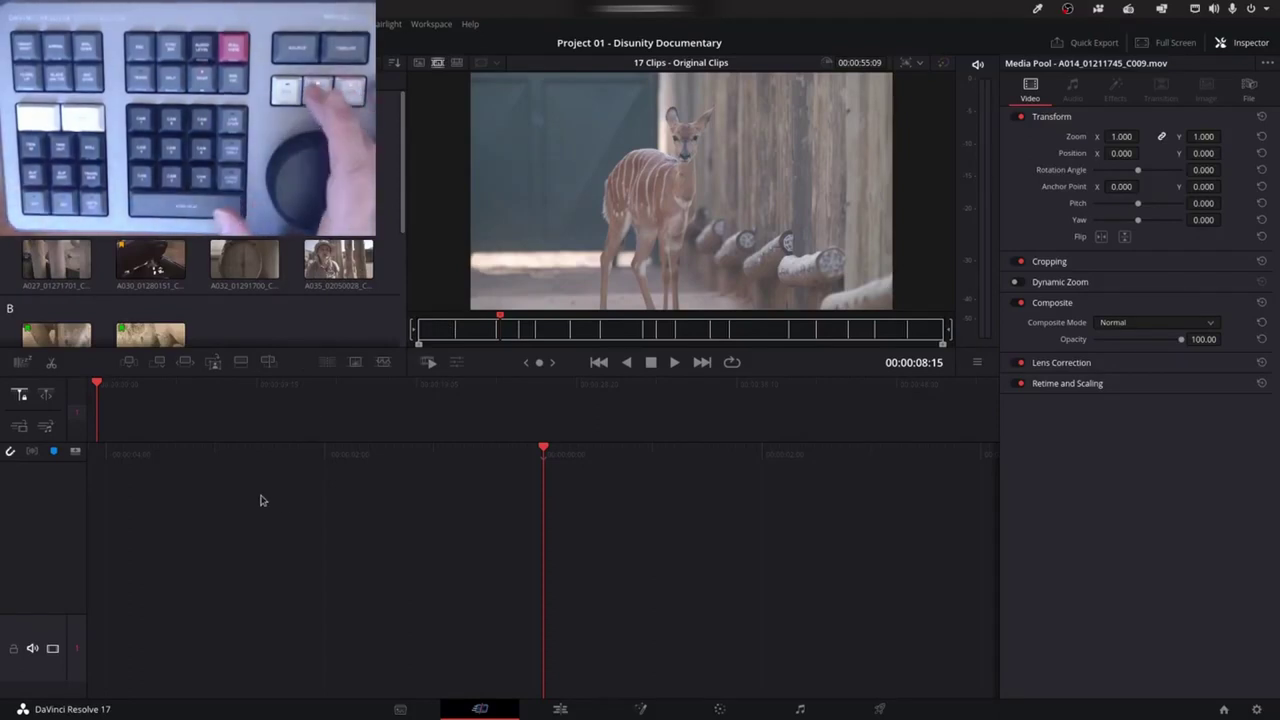
pyautogui.press('Left')
pyautogui.press('Left')
pyautogui.press('Left')
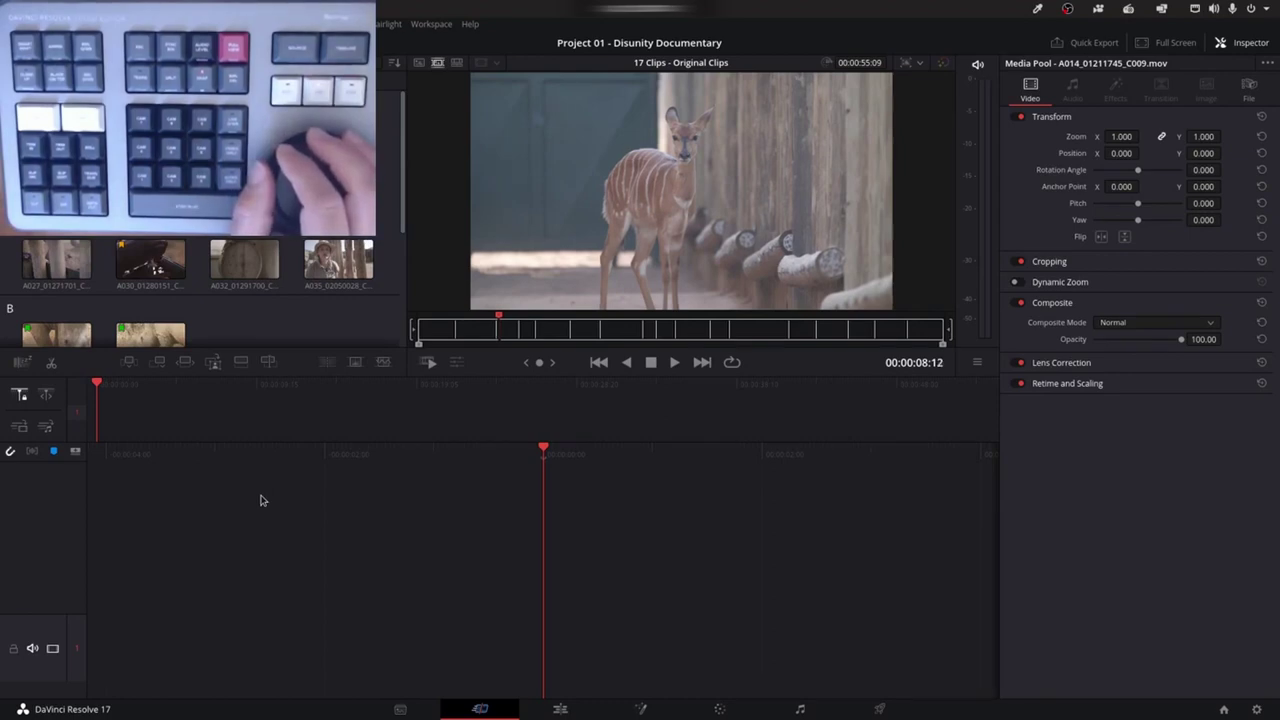
pyautogui.hotkey('ctrl', 'f')
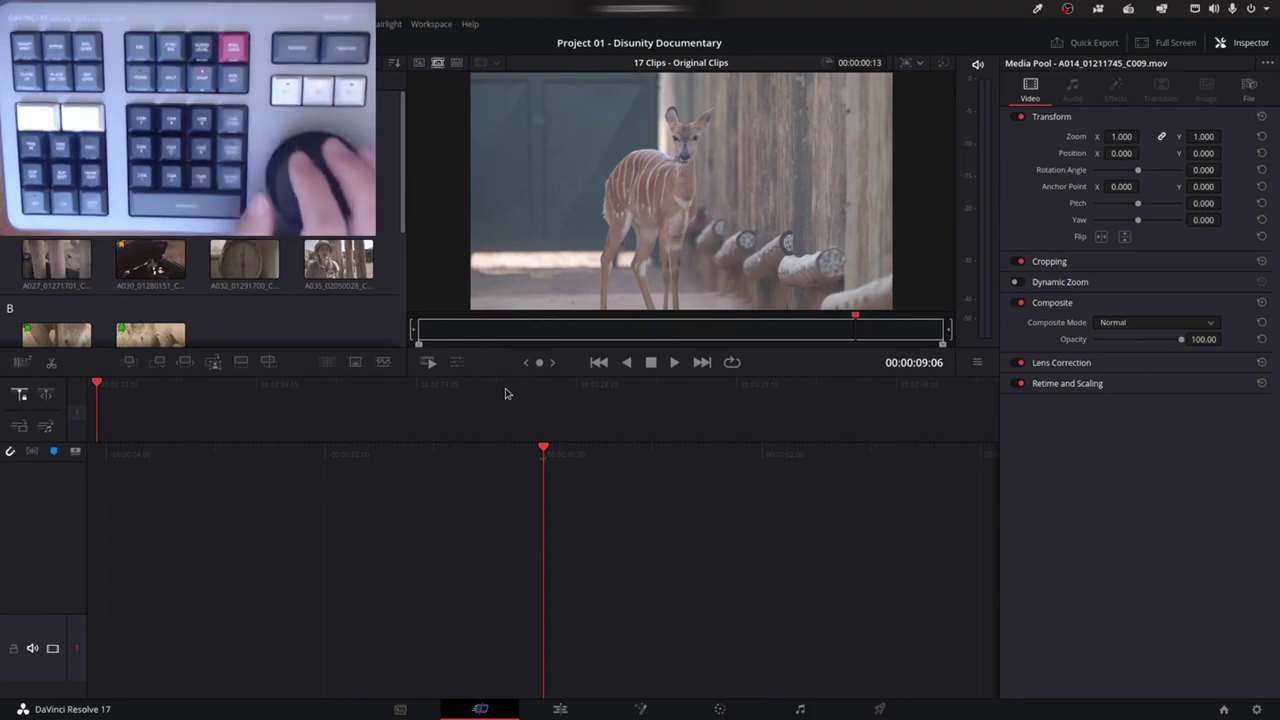
# Mark a stretch of deer clip A014 and append it to the empty tuto timeline
pyautogui.press('Left')
pyautogui.press('Left')
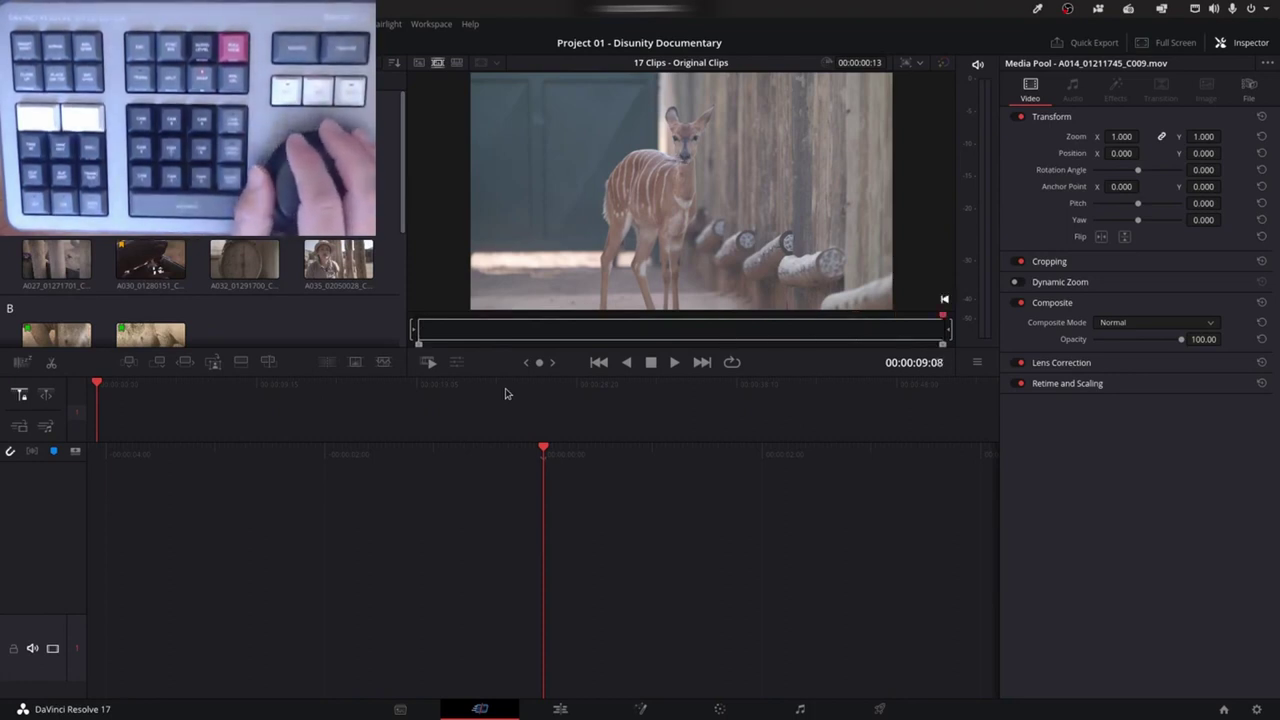
pyautogui.press('Left')
pyautogui.press('Left')
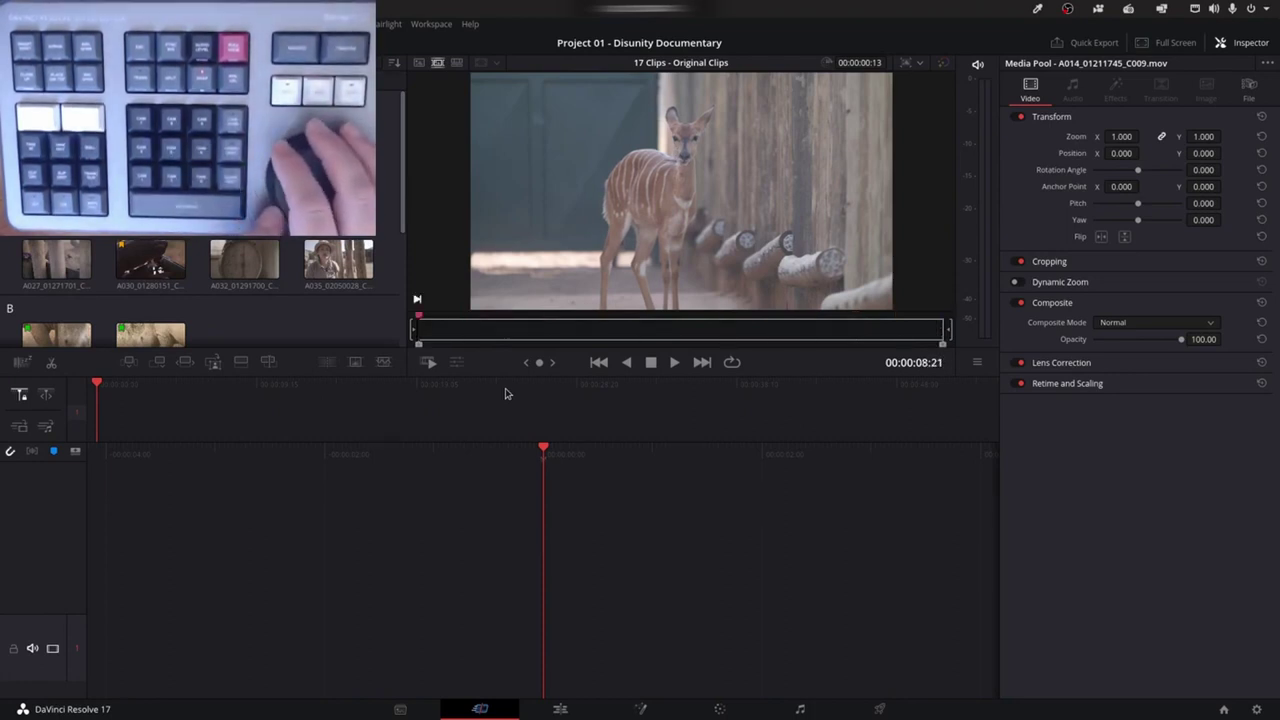
pyautogui.press('Left')
pyautogui.press('Left')
pyautogui.press('Left')
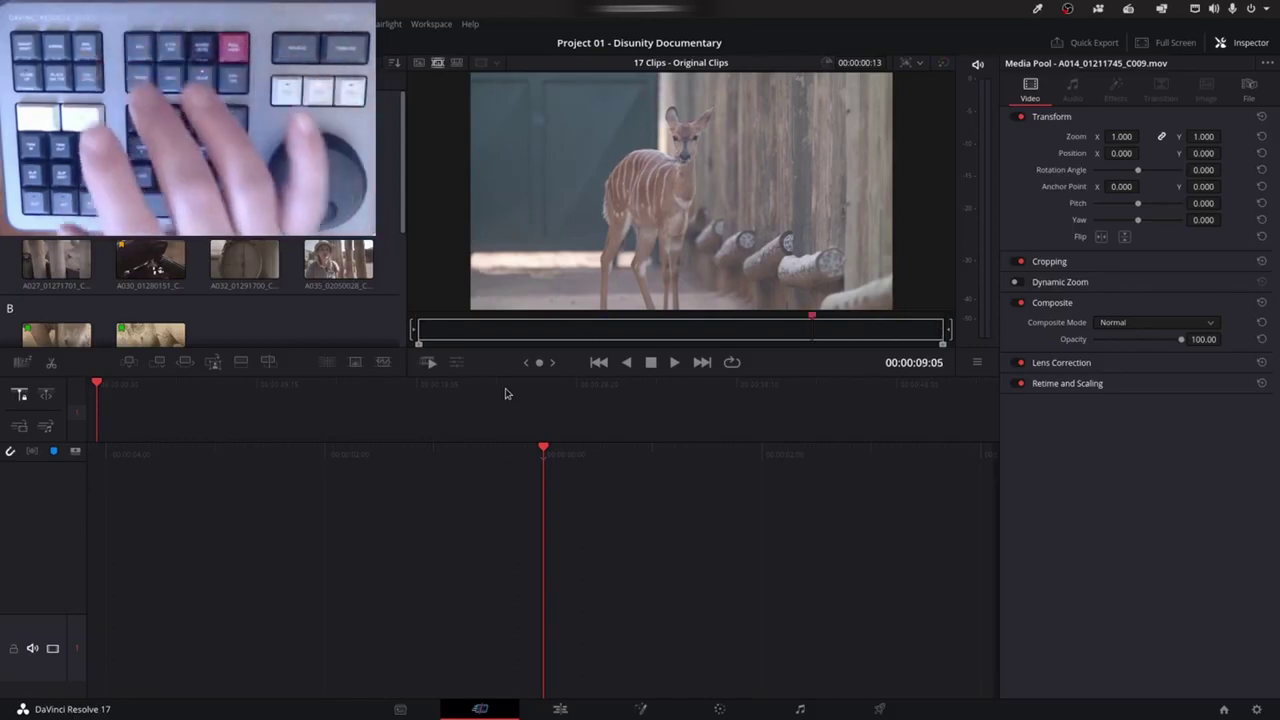
pyautogui.press('Right')
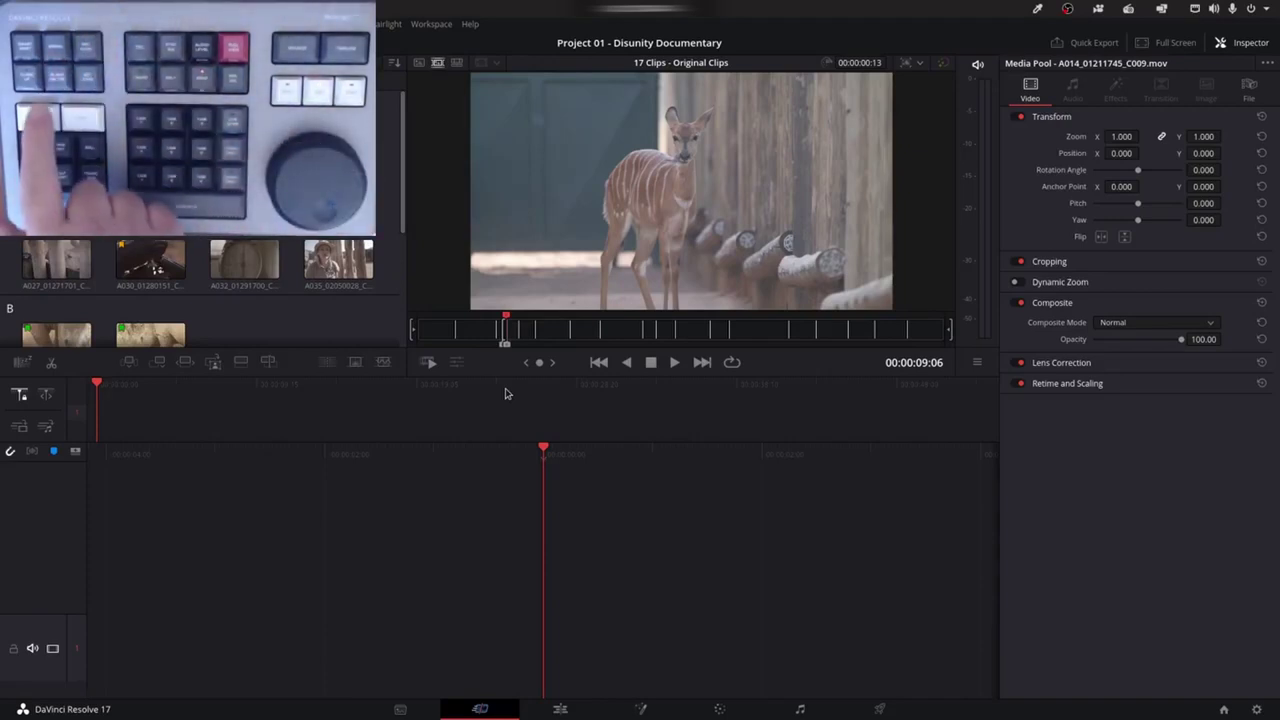
pyautogui.press('F9')
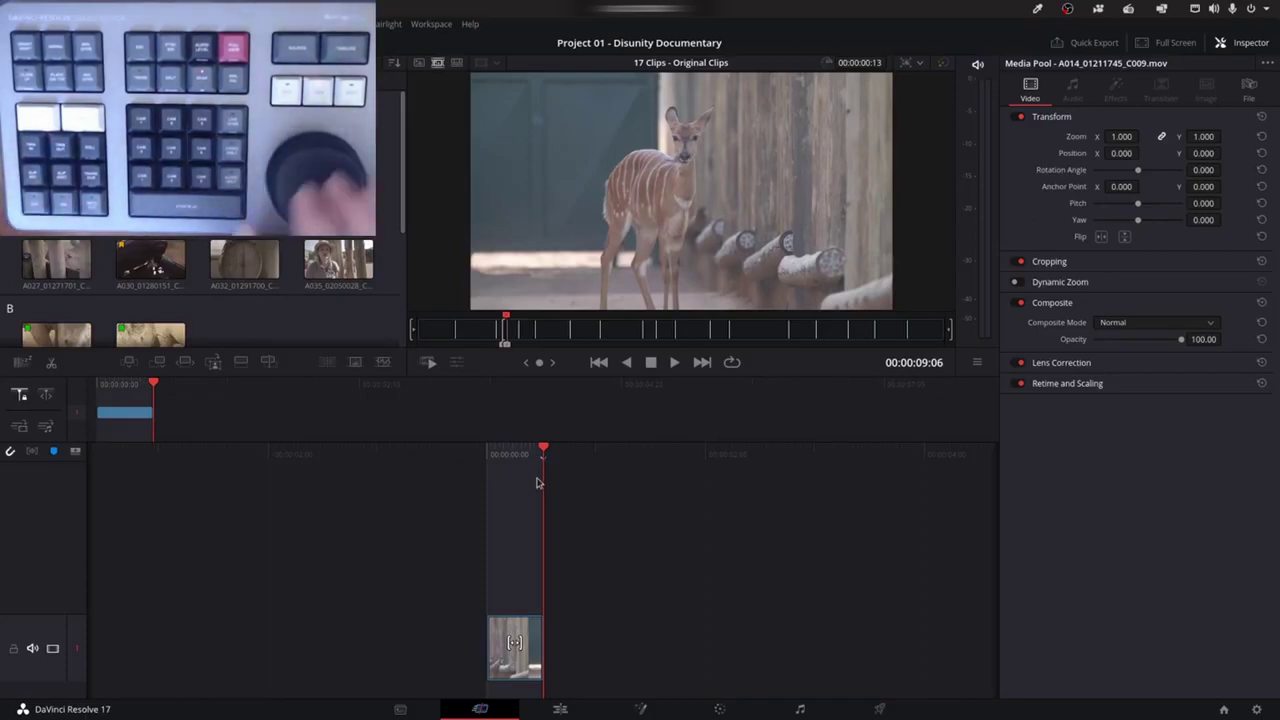
pyautogui.press('Left')
pyautogui.press('Left')
pyautogui.press('Left')
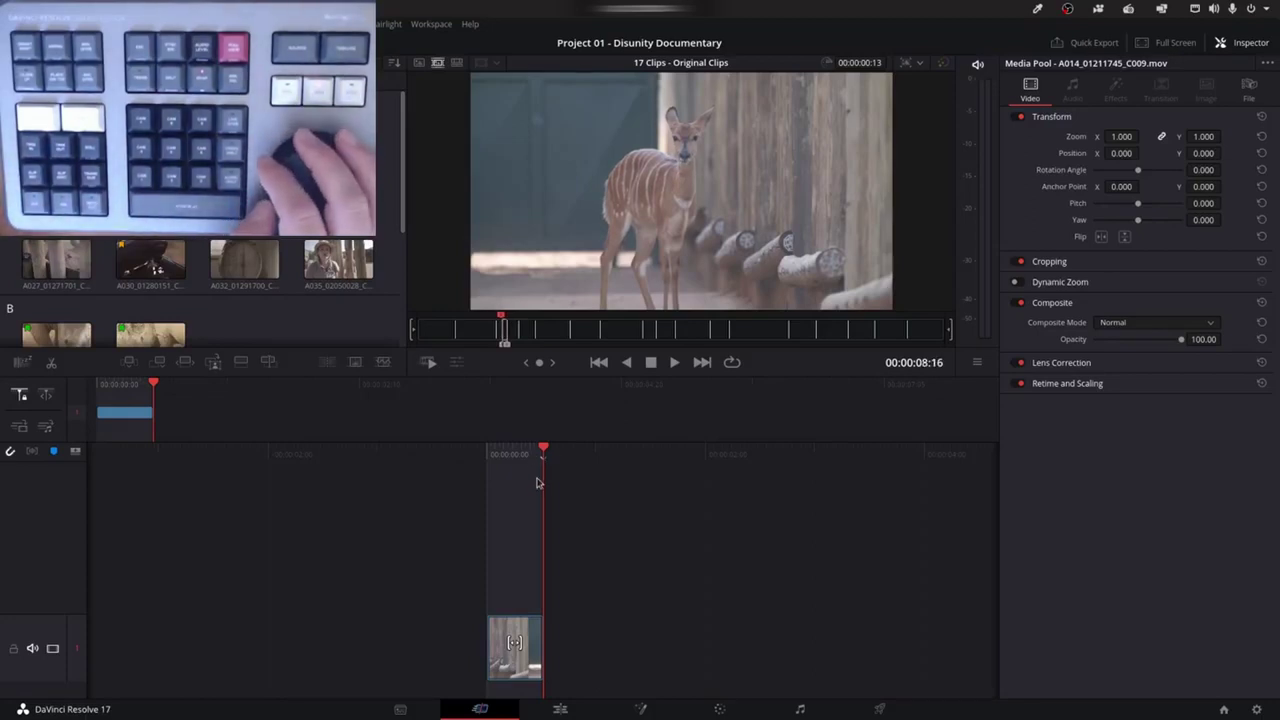
pyautogui.press('q')
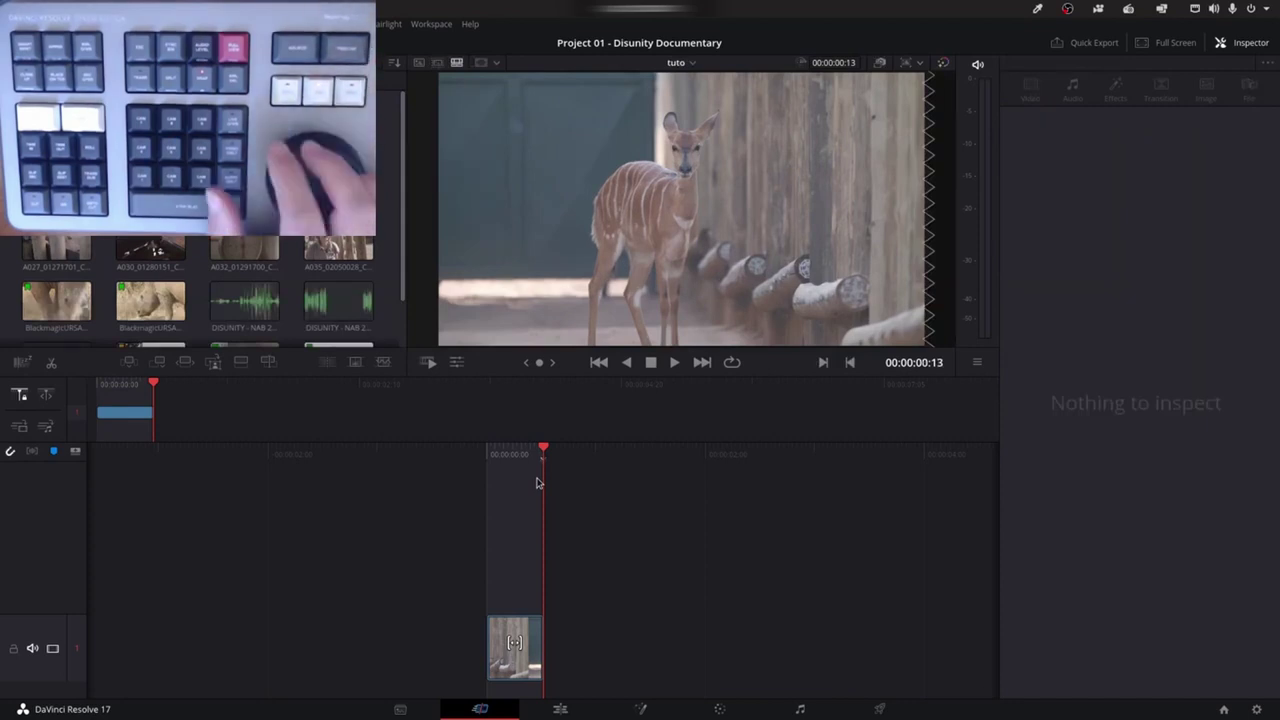
pyautogui.hotkey('shift', 'v')
pyautogui.press('Left')
pyautogui.press('Left')
pyautogui.press('Left')
pyautogui.press('Right')
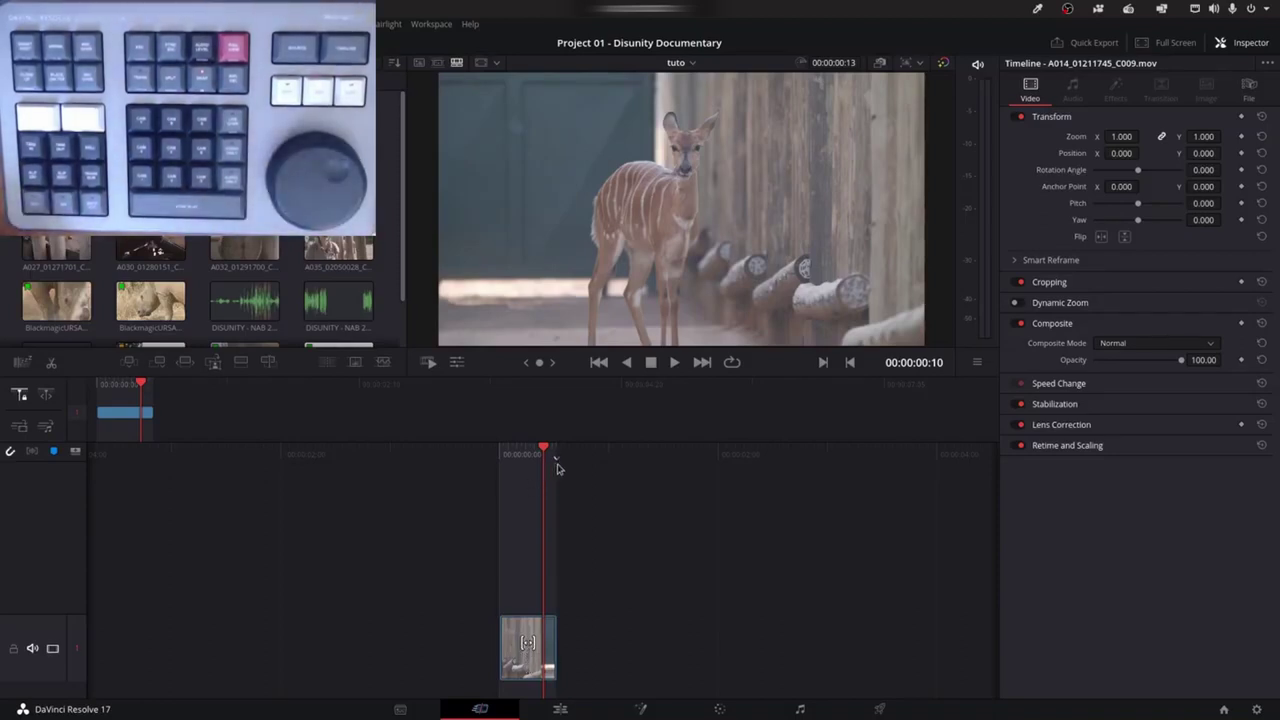
pyautogui.press('Left')
pyautogui.press('Left')
pyautogui.press('Left')
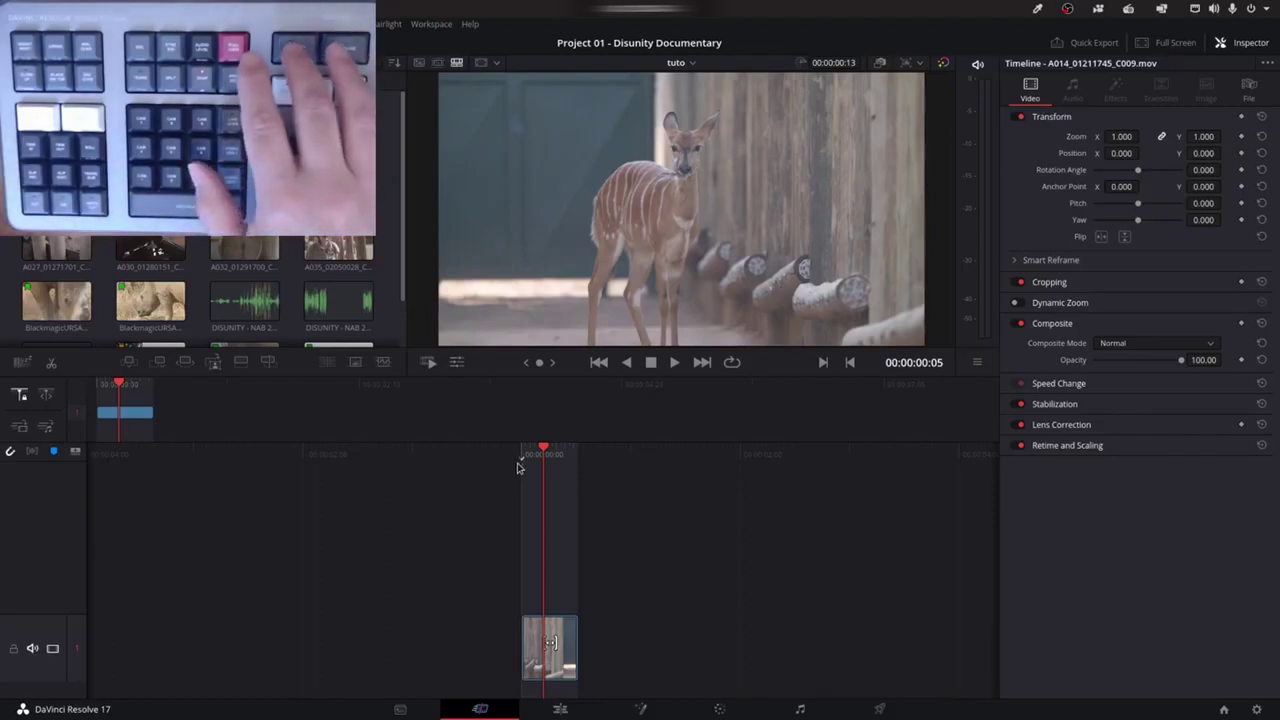
pyautogui.press('q')
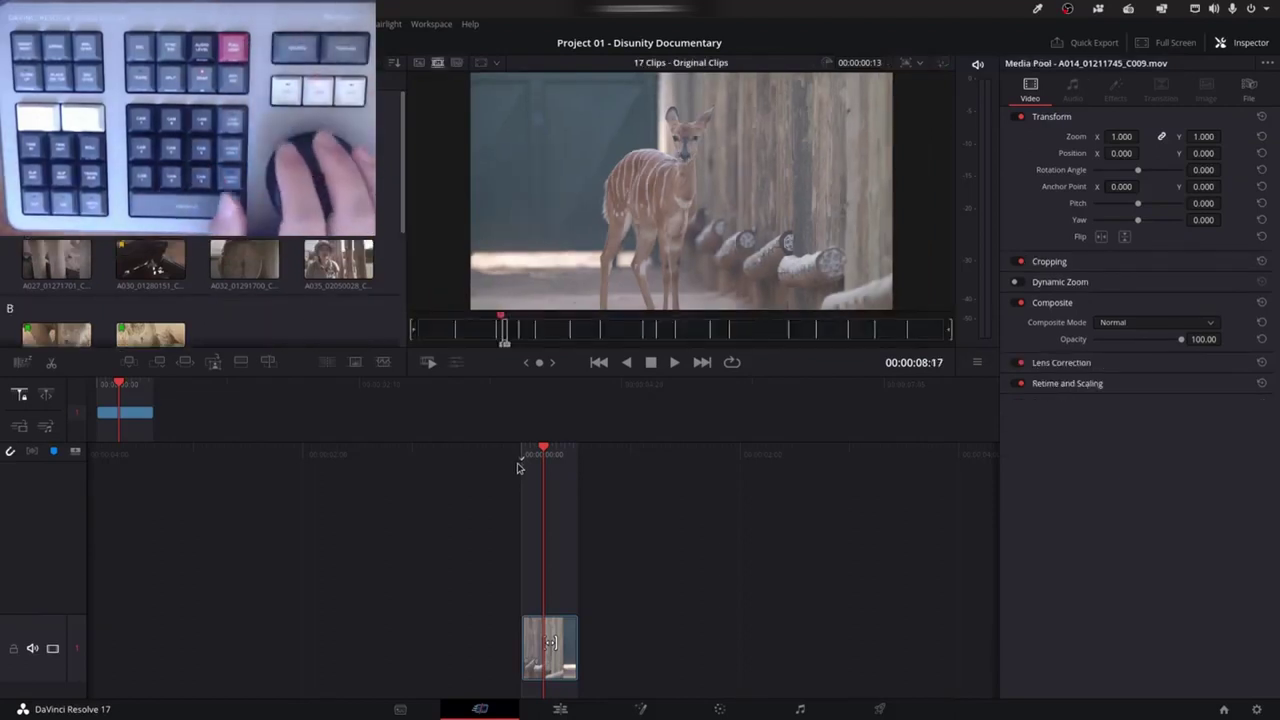
# Mark a 3:10 range of sunset clip A010 and smart-insert it before the deer shot
pyautogui.press('Left')
pyautogui.press('Left')
pyautogui.press('Left')
pyautogui.press('Left')
pyautogui.press('Left')
pyautogui.press('Left')
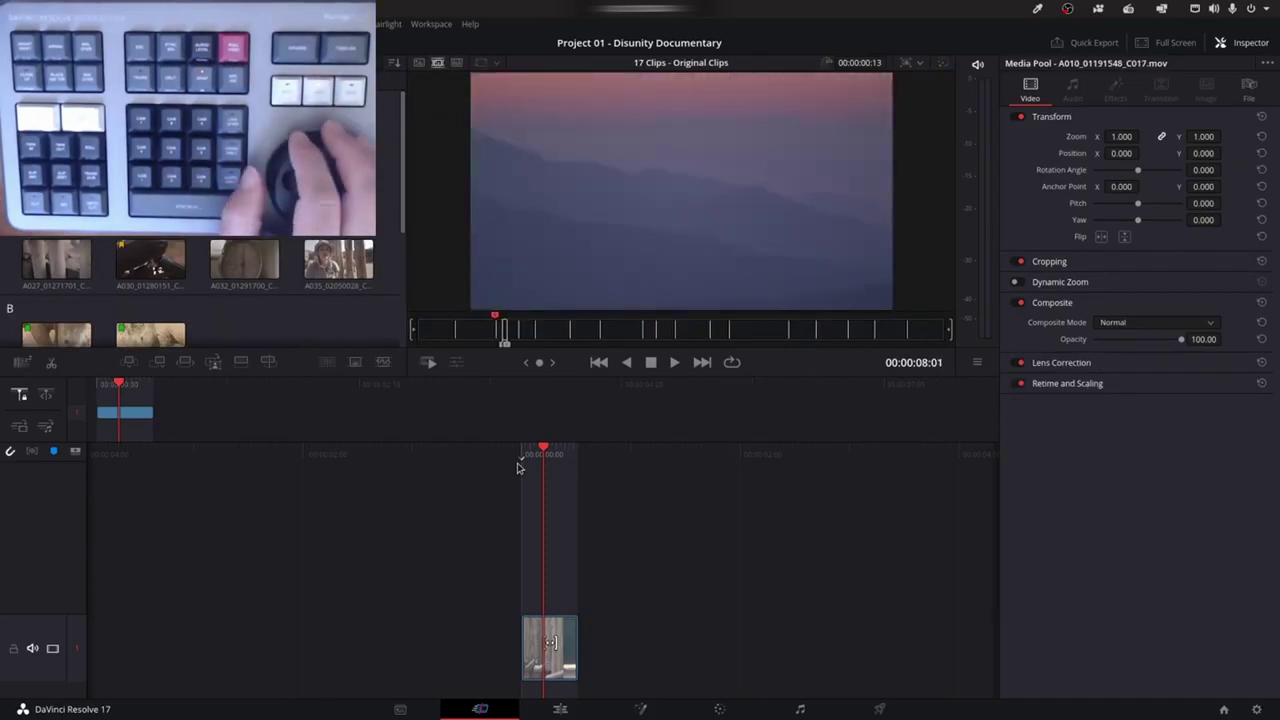
pyautogui.press('j')
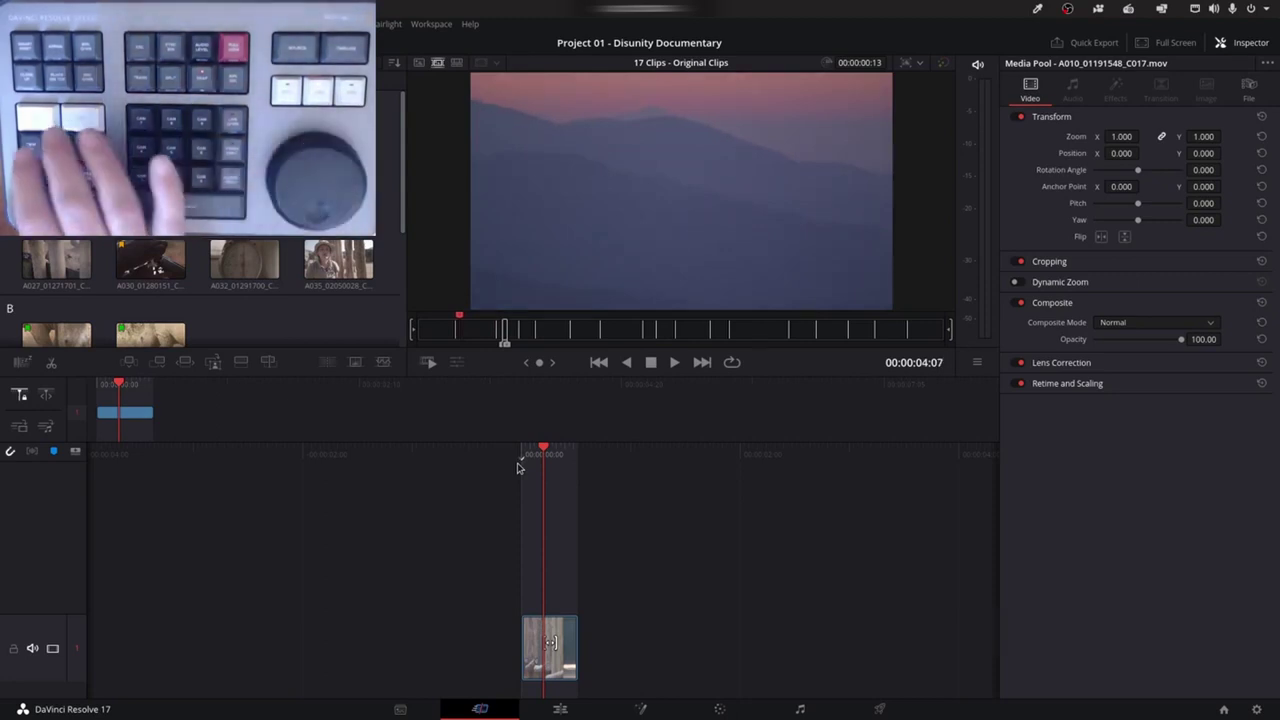
pyautogui.press('i')
pyautogui.press('l')
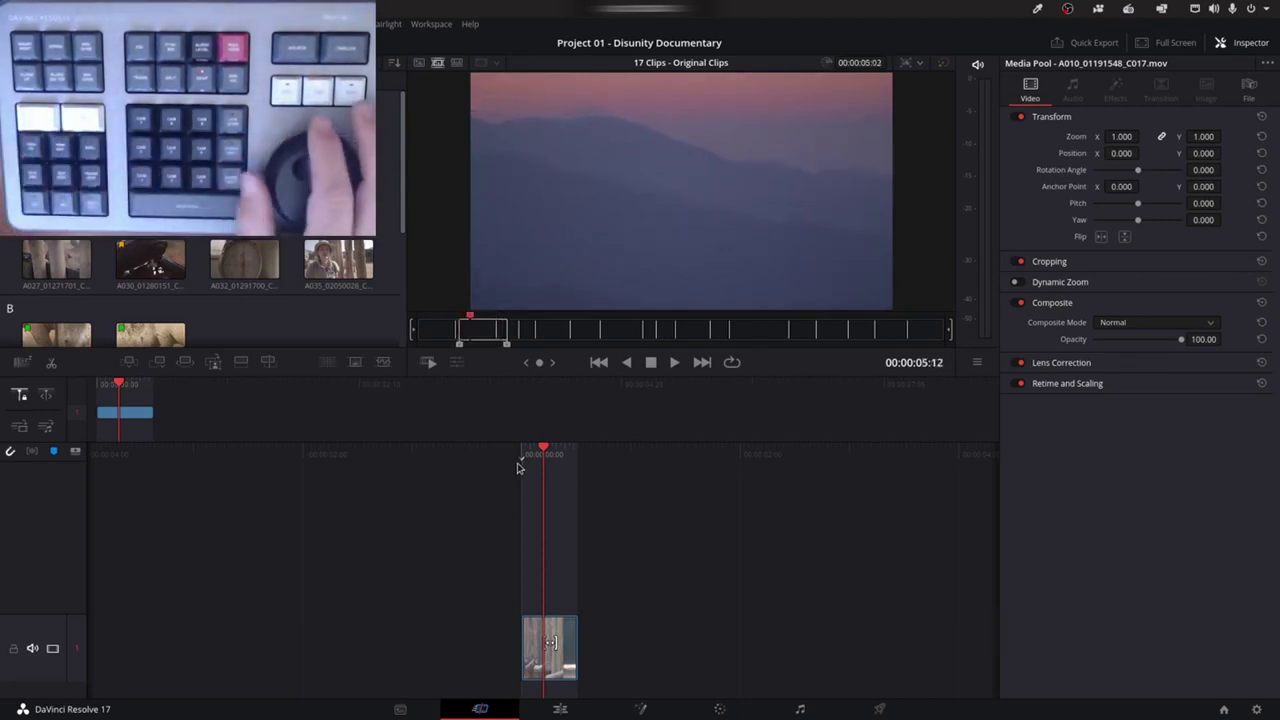
pyautogui.press('o')
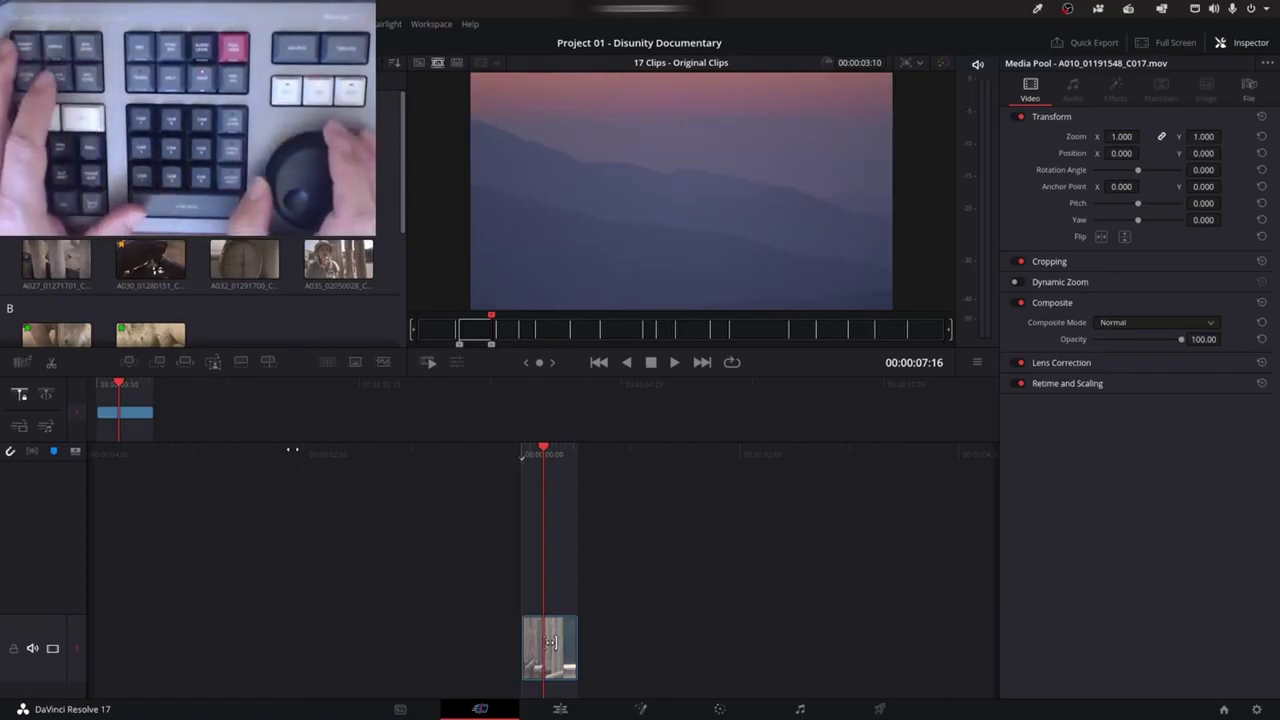
pyautogui.press('Left')
pyautogui.press('Left')
pyautogui.press('F9')
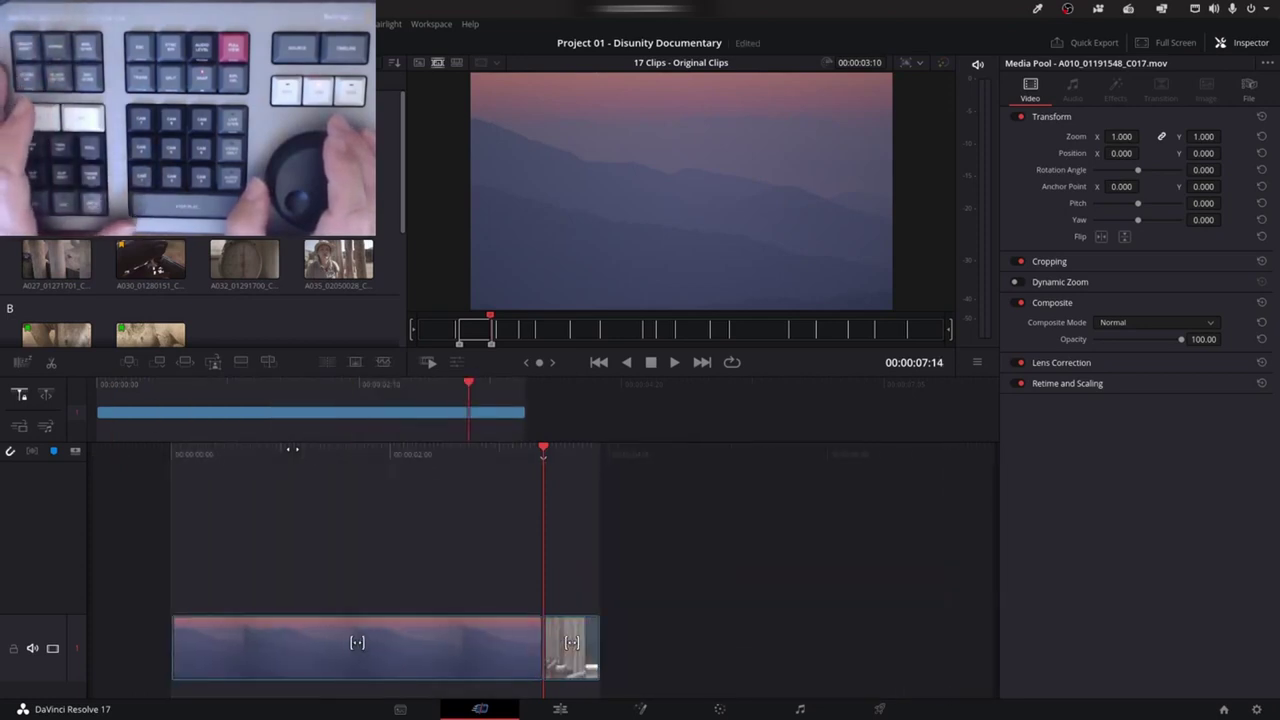
# Jump to the next source clip and append clip A035 to the timeline's end
pyautogui.hotkey('shift', 'Right')
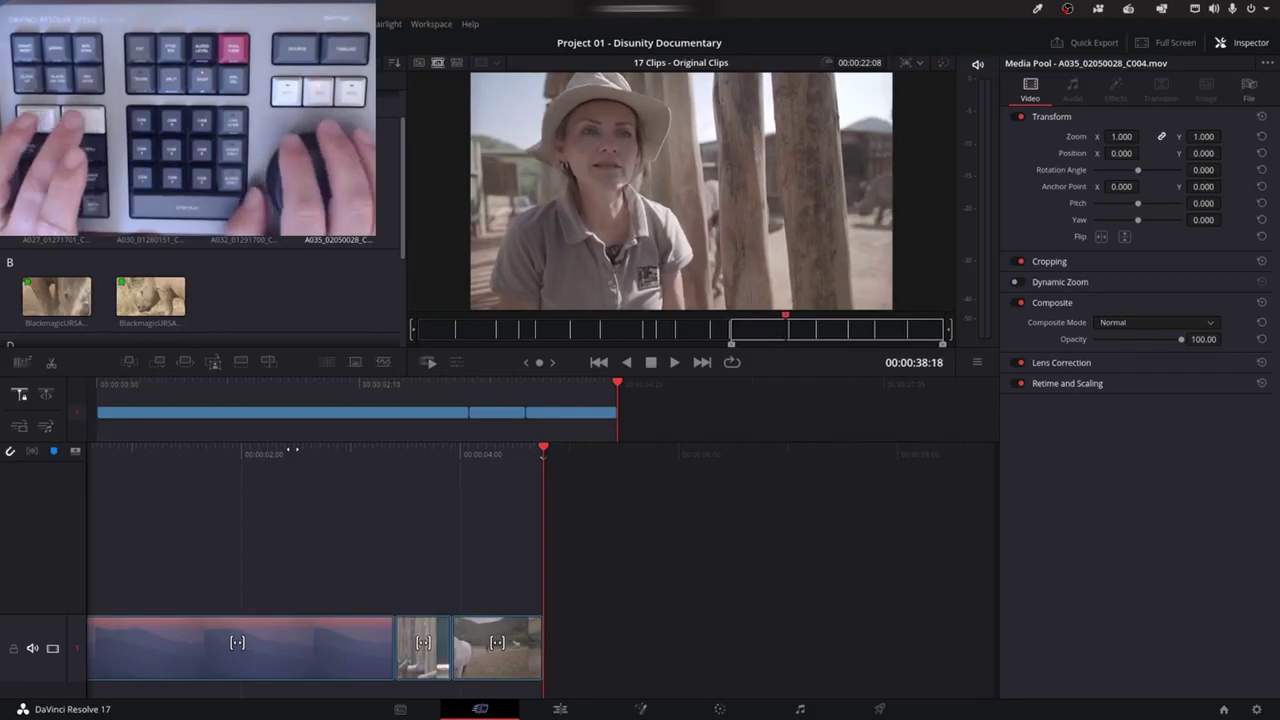
pyautogui.hotkey('shift', 'F12')
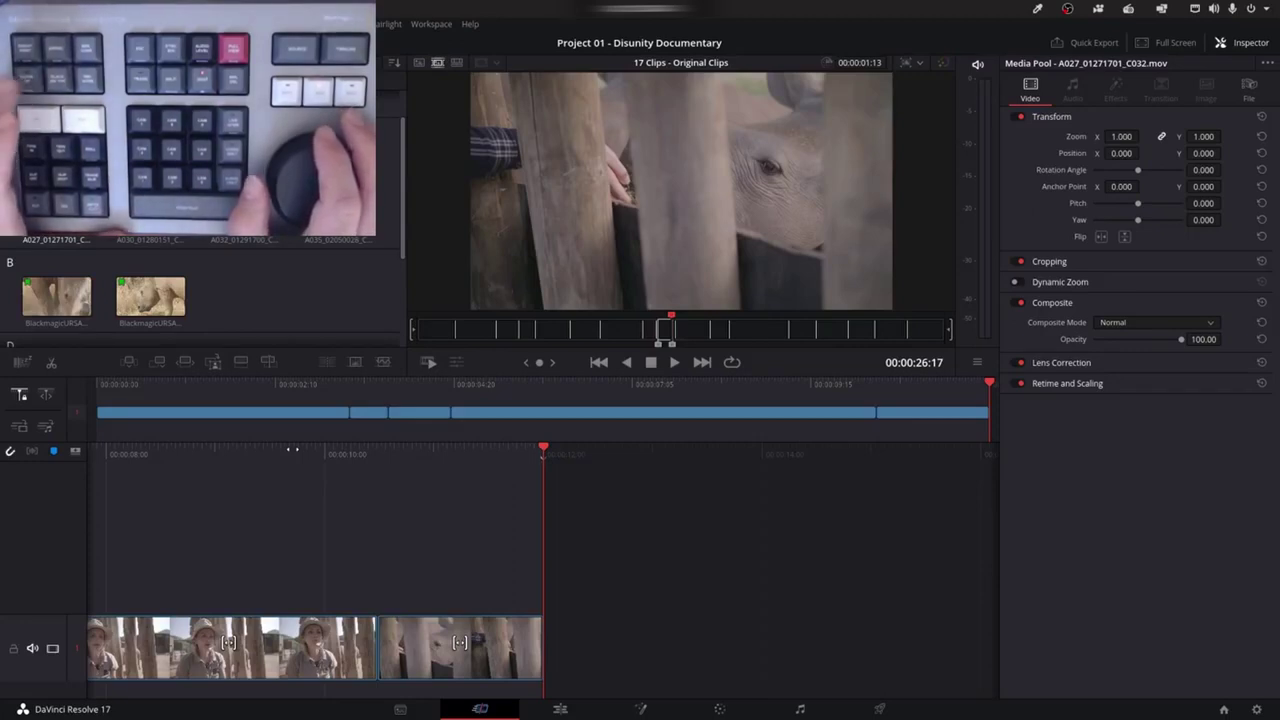
# Mark a 24-frame range of rhino clip A027 and place it on video track 2
pyautogui.press('F12')
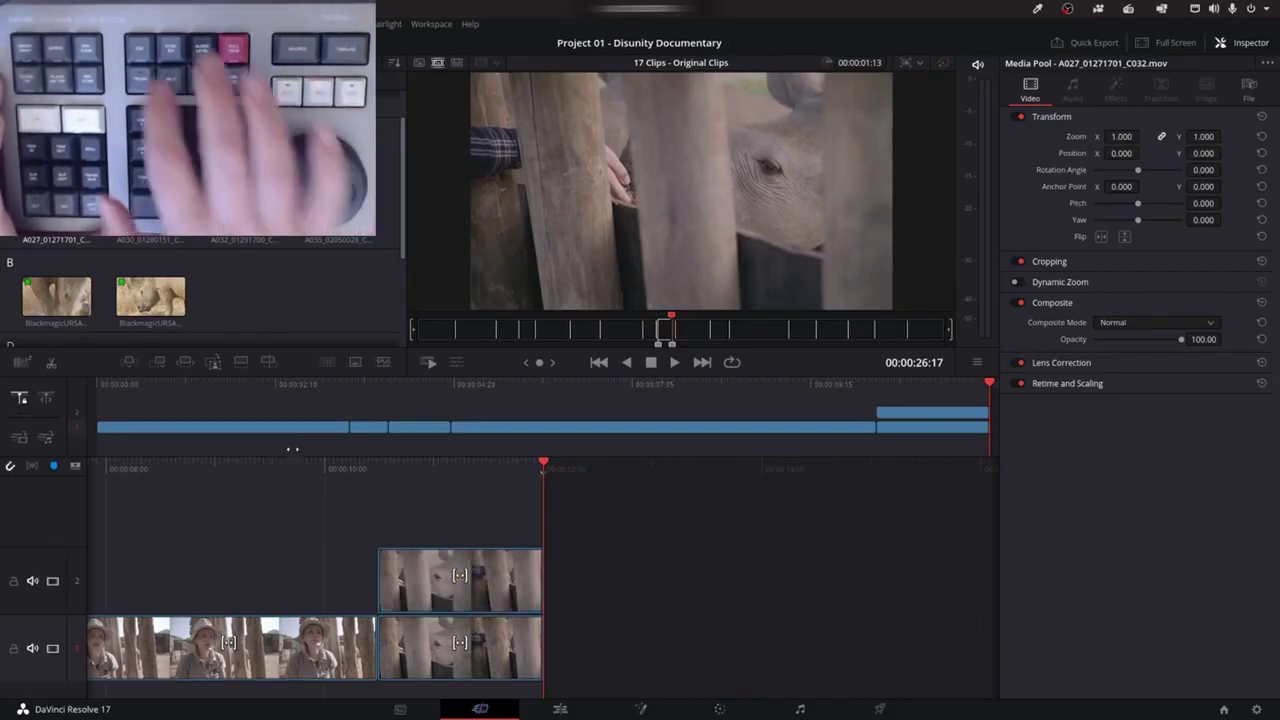
pyautogui.hotkey('ctrl', 'z')
pyautogui.press('Left')
pyautogui.press('Left')
pyautogui.press('Left')
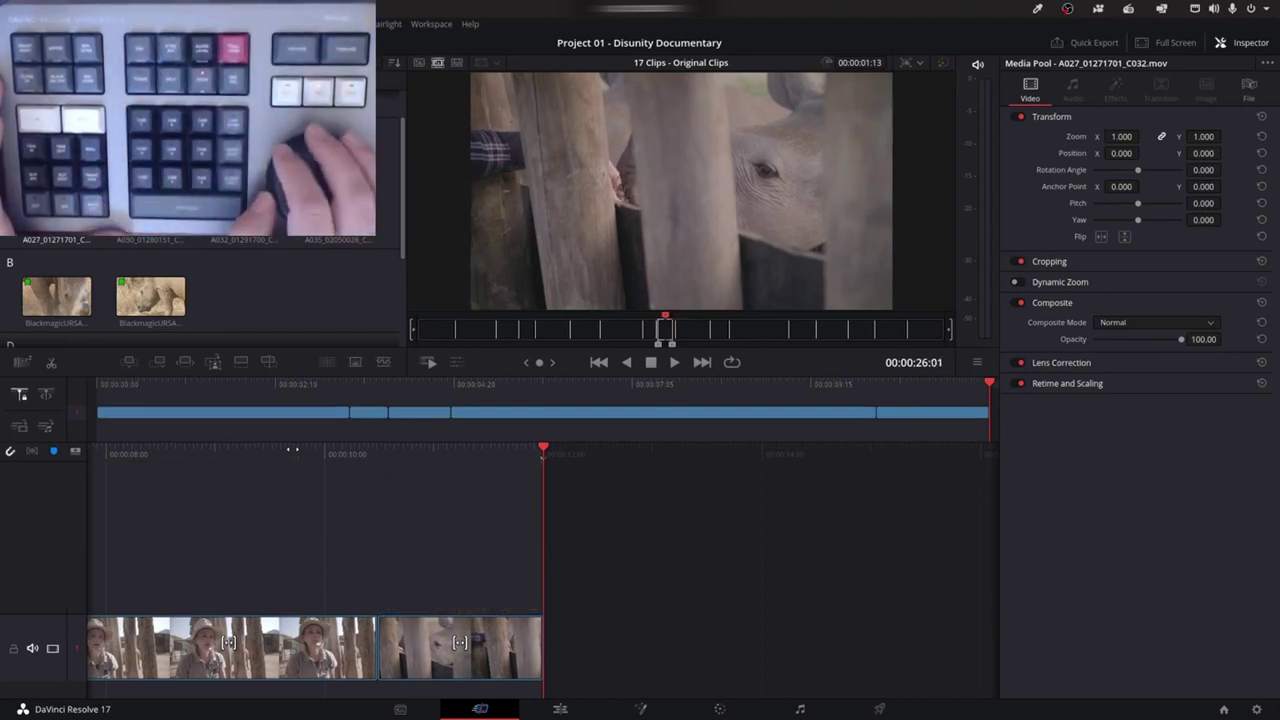
pyautogui.press('Left')
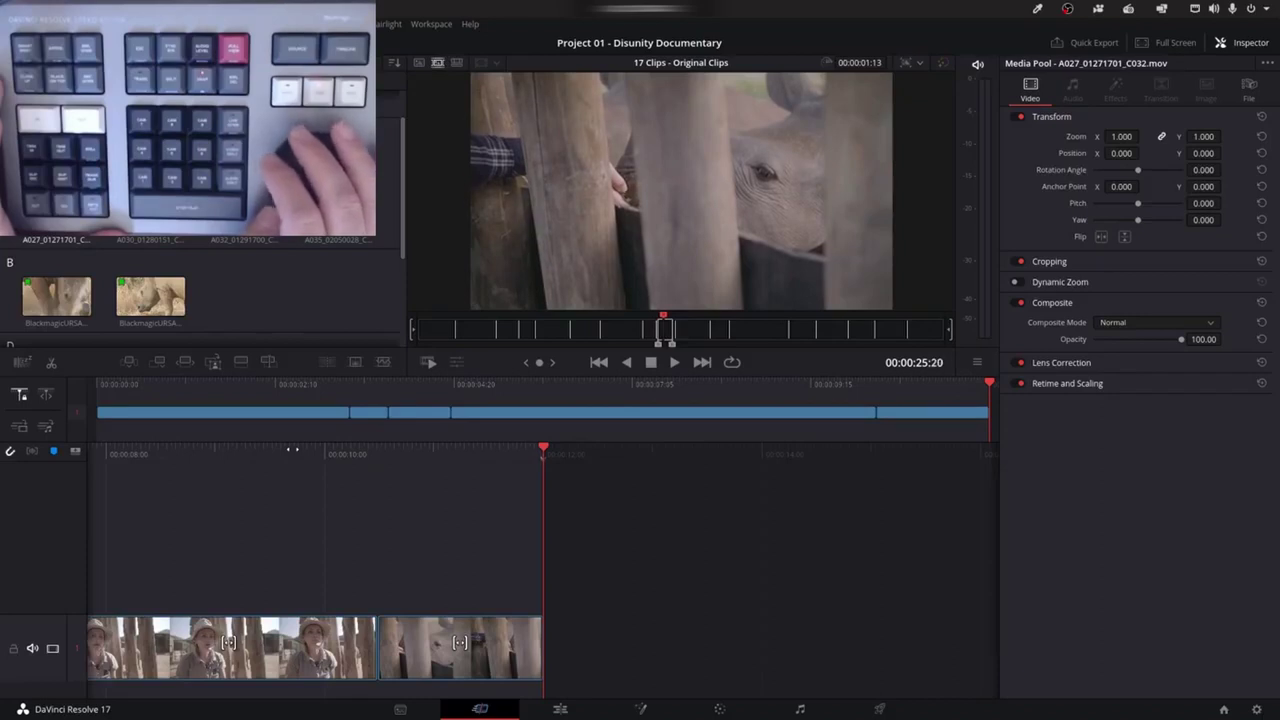
pyautogui.press('Right')
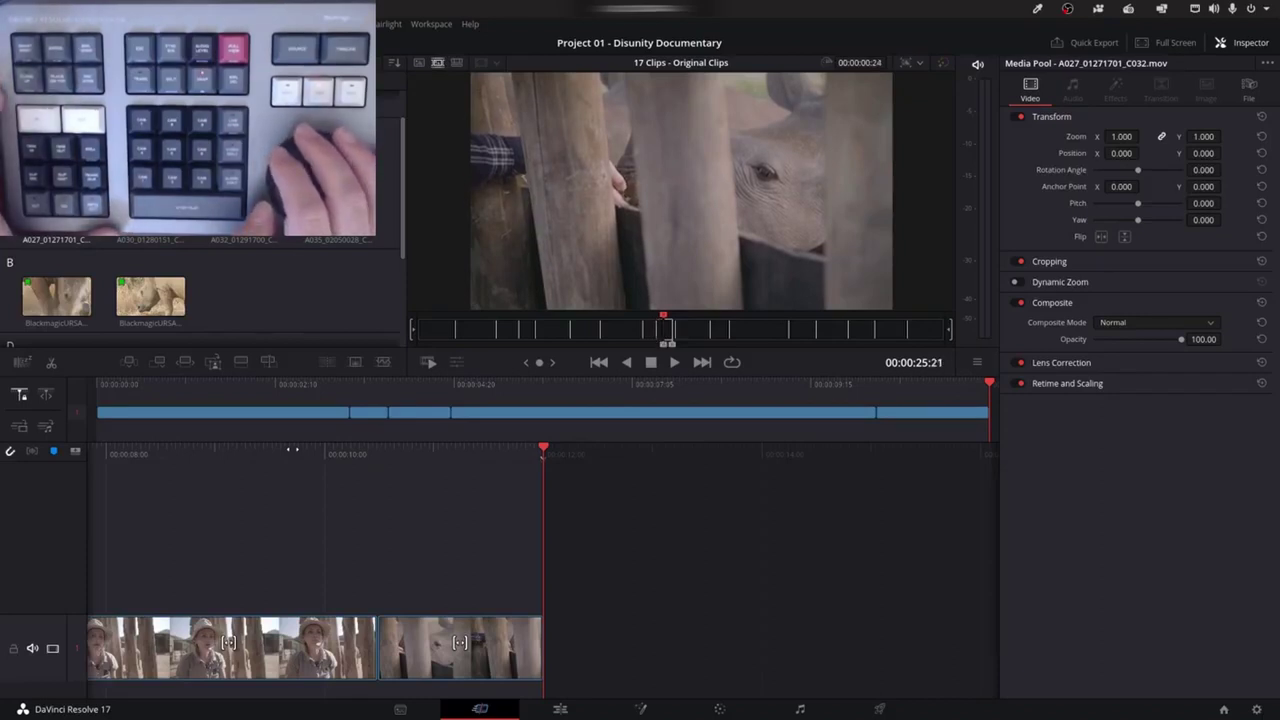
pyautogui.press('F12')
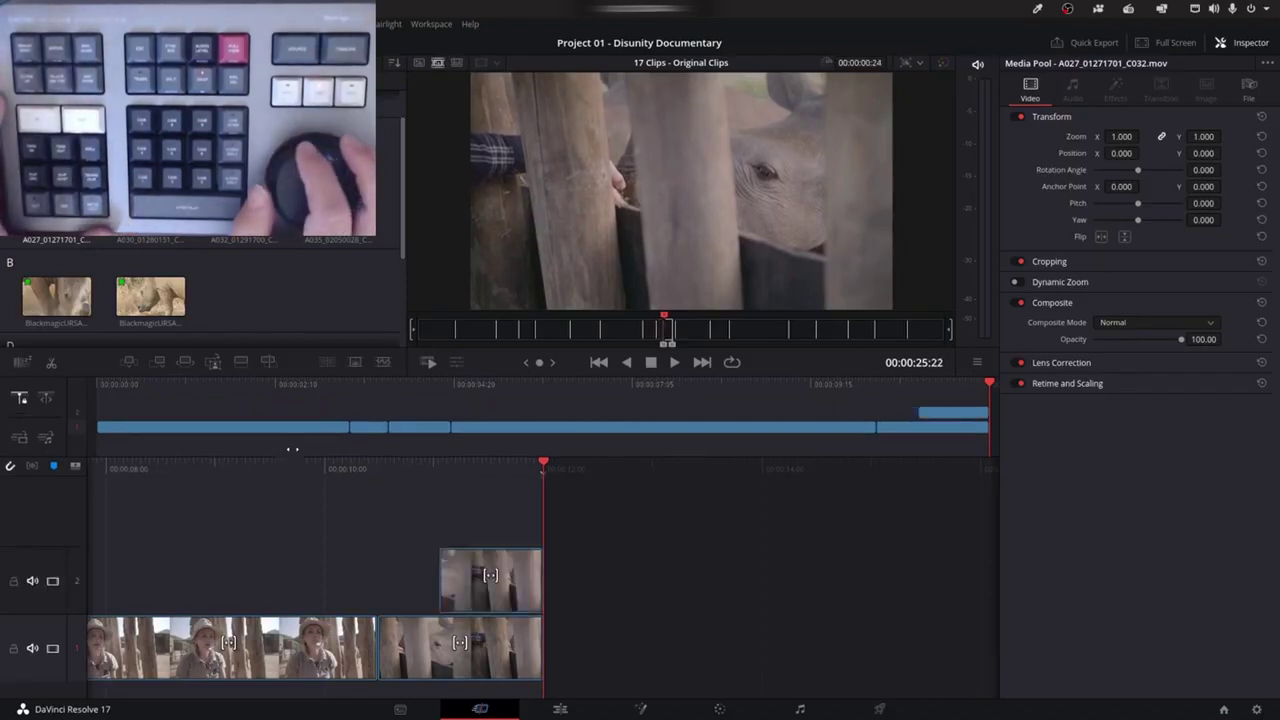
pyautogui.press('Left')
pyautogui.press('Left')
pyautogui.press('Left')
pyautogui.press('Left')
pyautogui.press('Left')
pyautogui.press('Left')
pyautogui.press('Right')
pyautogui.press('Right')
pyautogui.press('Right')
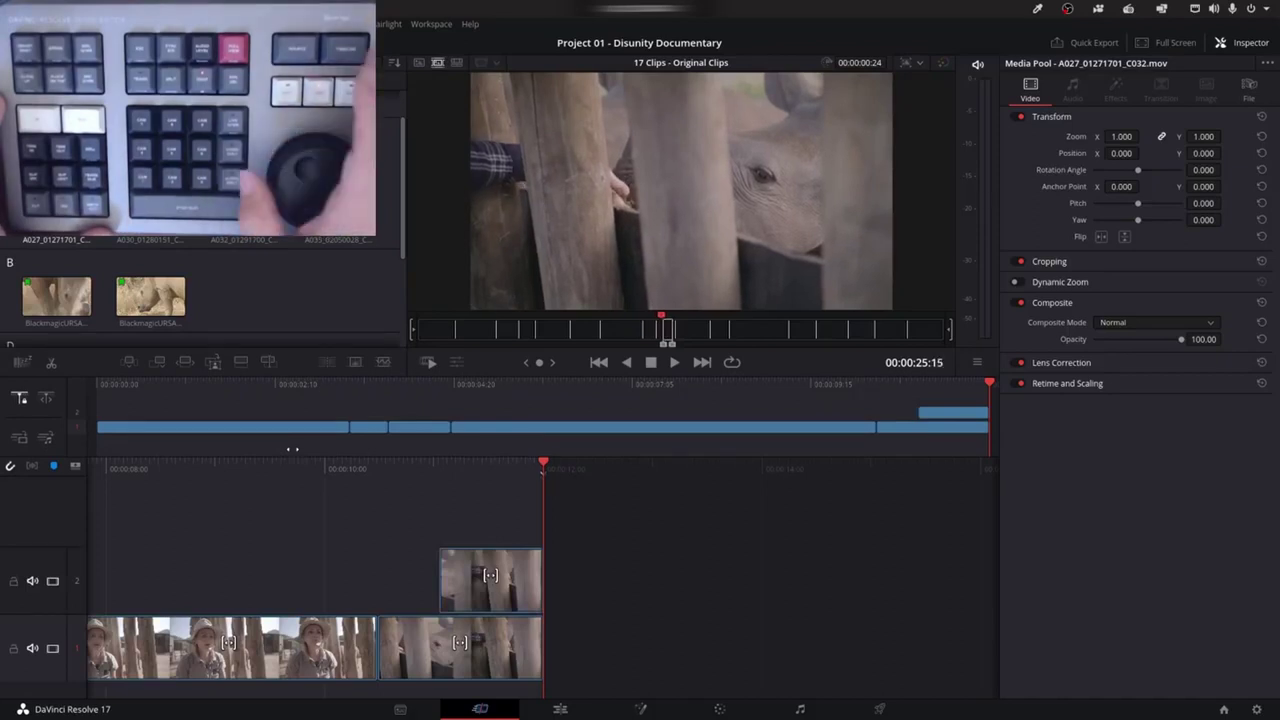
# Switch the viewer to the tuto timeline and jog the playhead back to the rhino shots
pyautogui.press('q')
pyautogui.press('j')
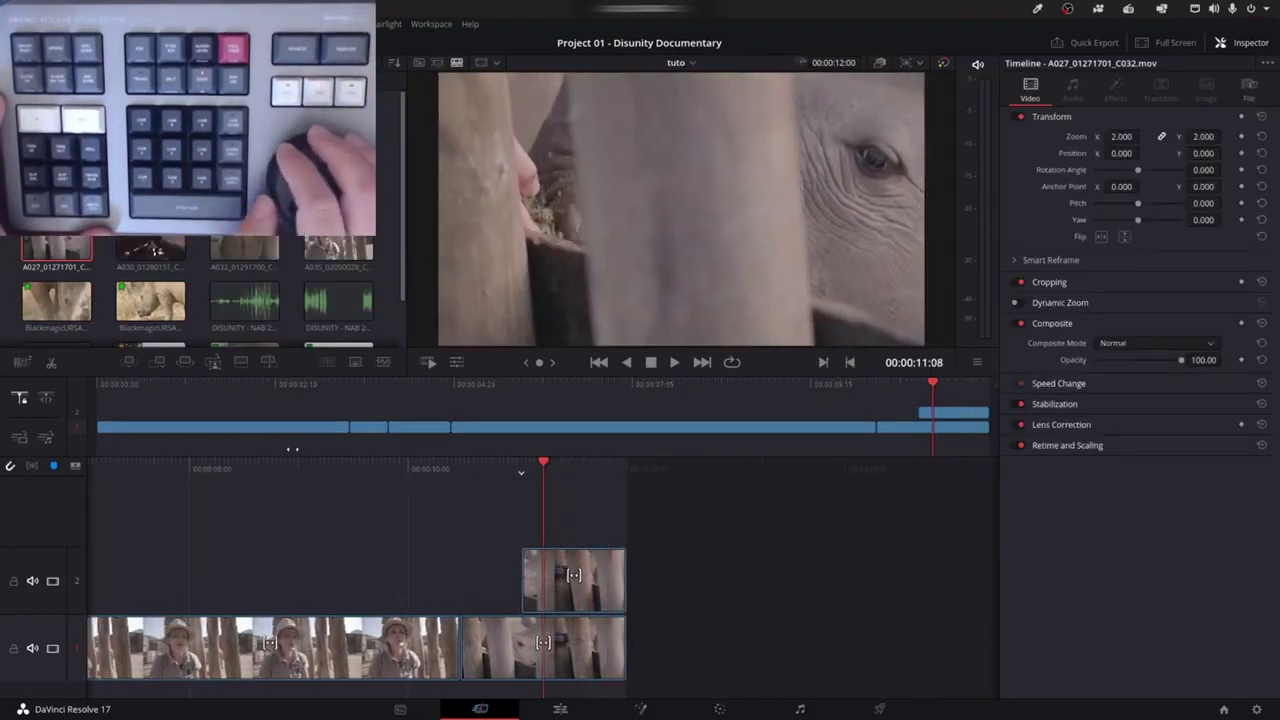
pyautogui.press('Left')
pyautogui.press('Left')
pyautogui.press('Left')
pyautogui.press('Left')
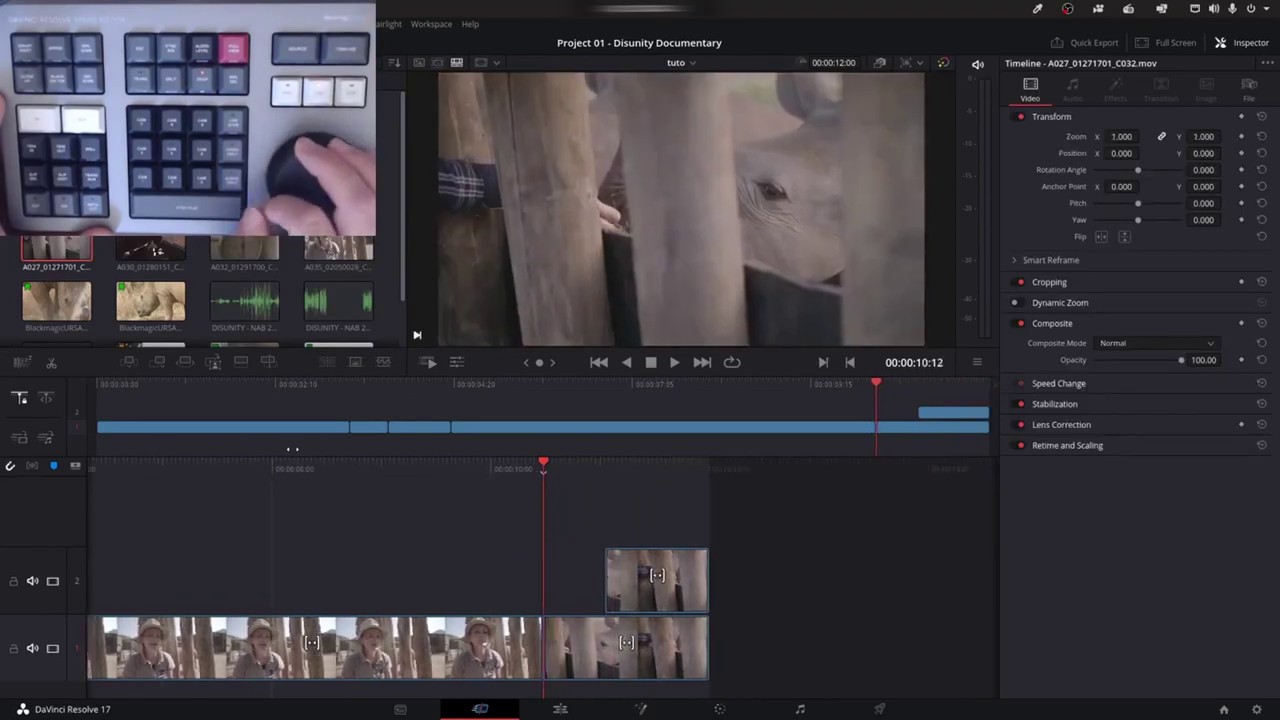
pyautogui.press('Right')
pyautogui.press('Right')
pyautogui.press('Right')
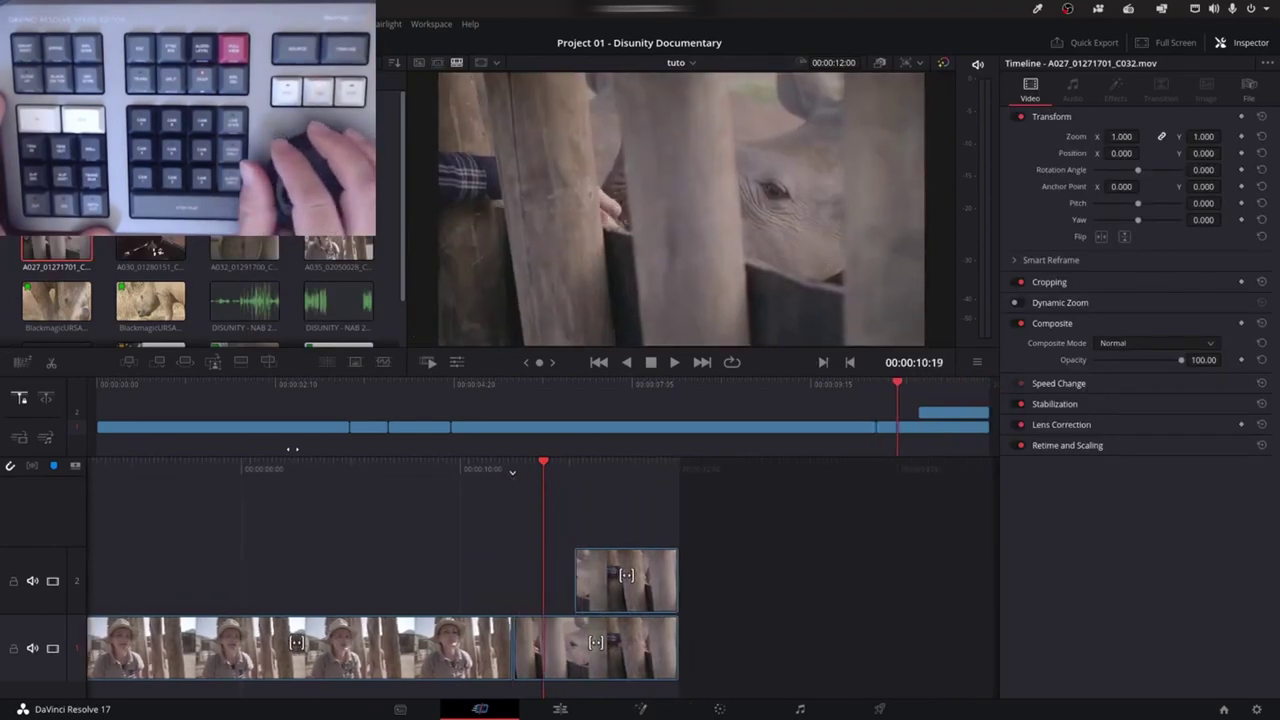
pyautogui.press('Right')
pyautogui.press('Right')
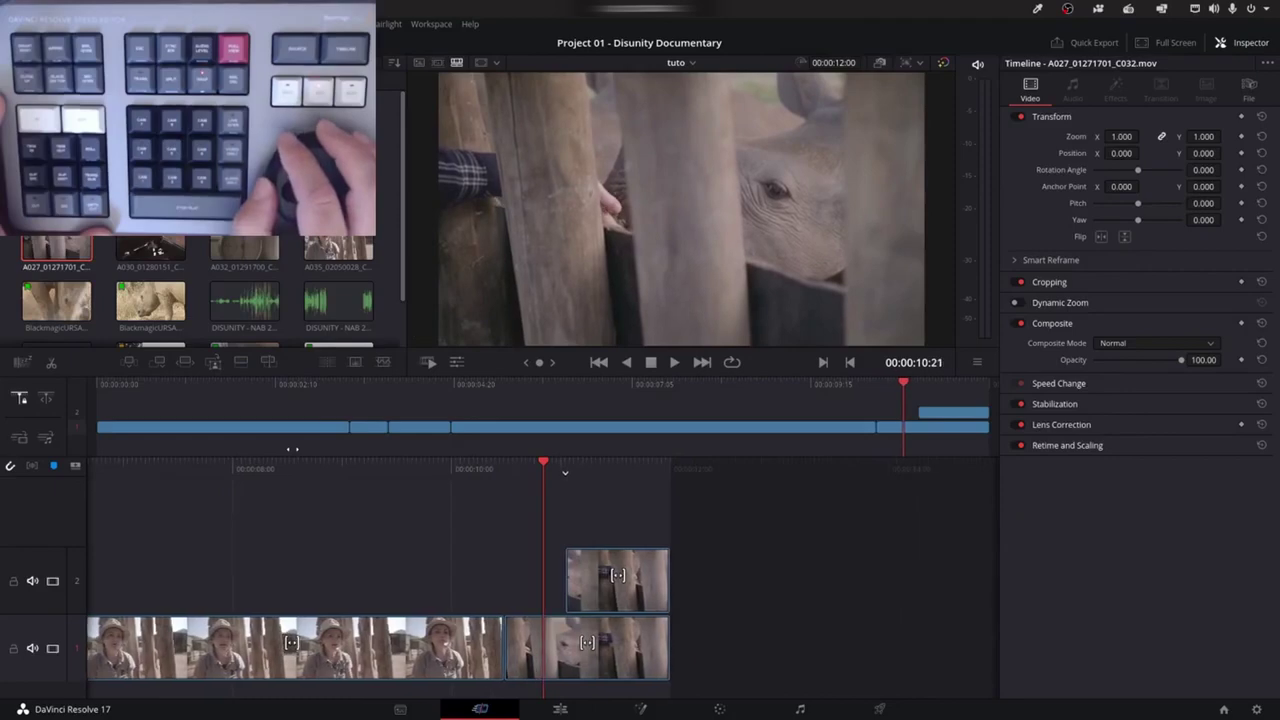
# Offset the track-2 rhino cutaway to Y -176 and return the viewer to the source tape
pyautogui.press('Right')
pyautogui.press('Right')
pyautogui.press('Right')
pyautogui.press('Right')
pyautogui.press('Right')
pyautogui.press('Right')
pyautogui.press('Right')
pyautogui.press('Right')
pyautogui.press('Right')
pyautogui.press('Right')
pyautogui.press('Right')
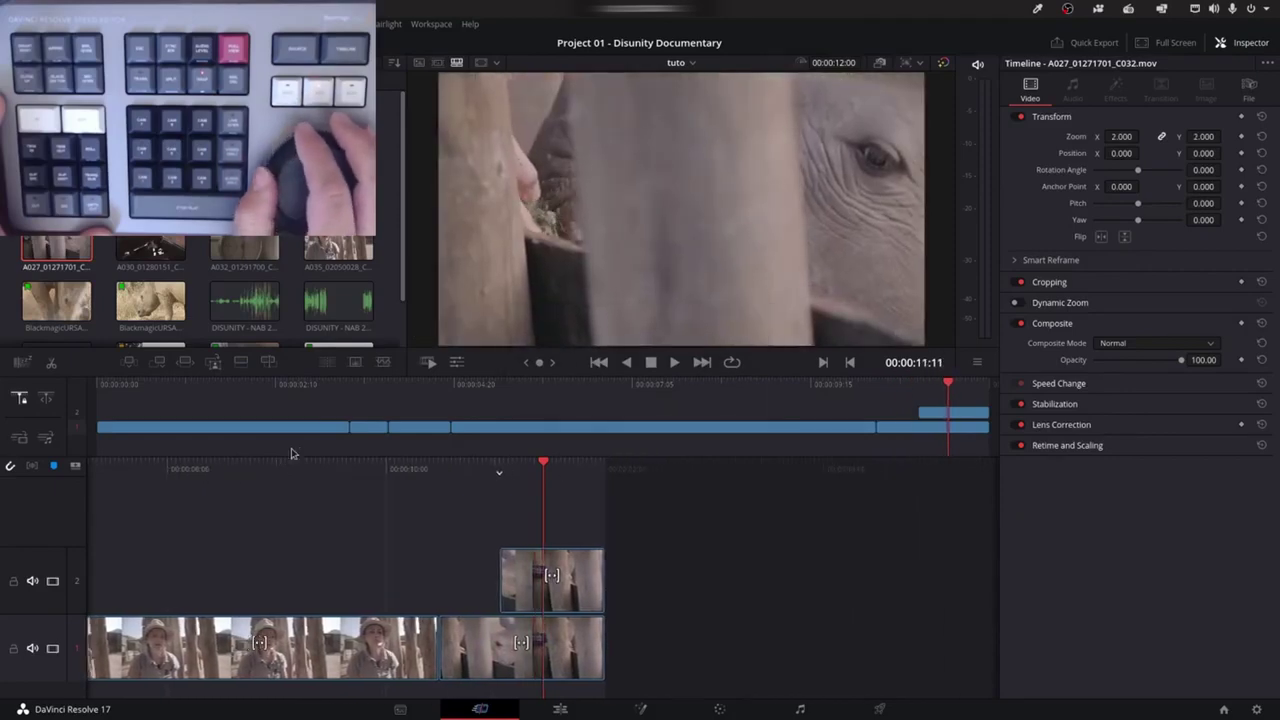
pyautogui.press('Right')
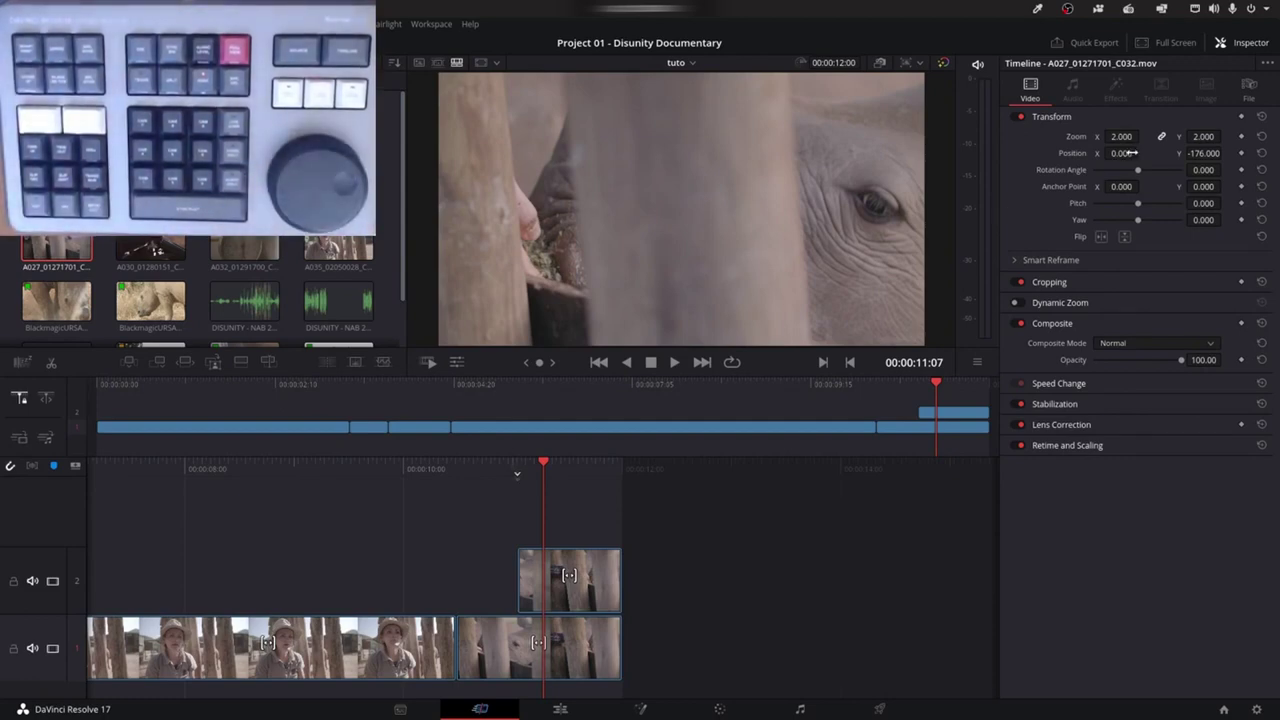
pyautogui.moveTo(1122, 153); pyautogui.dragTo(1124, 155)
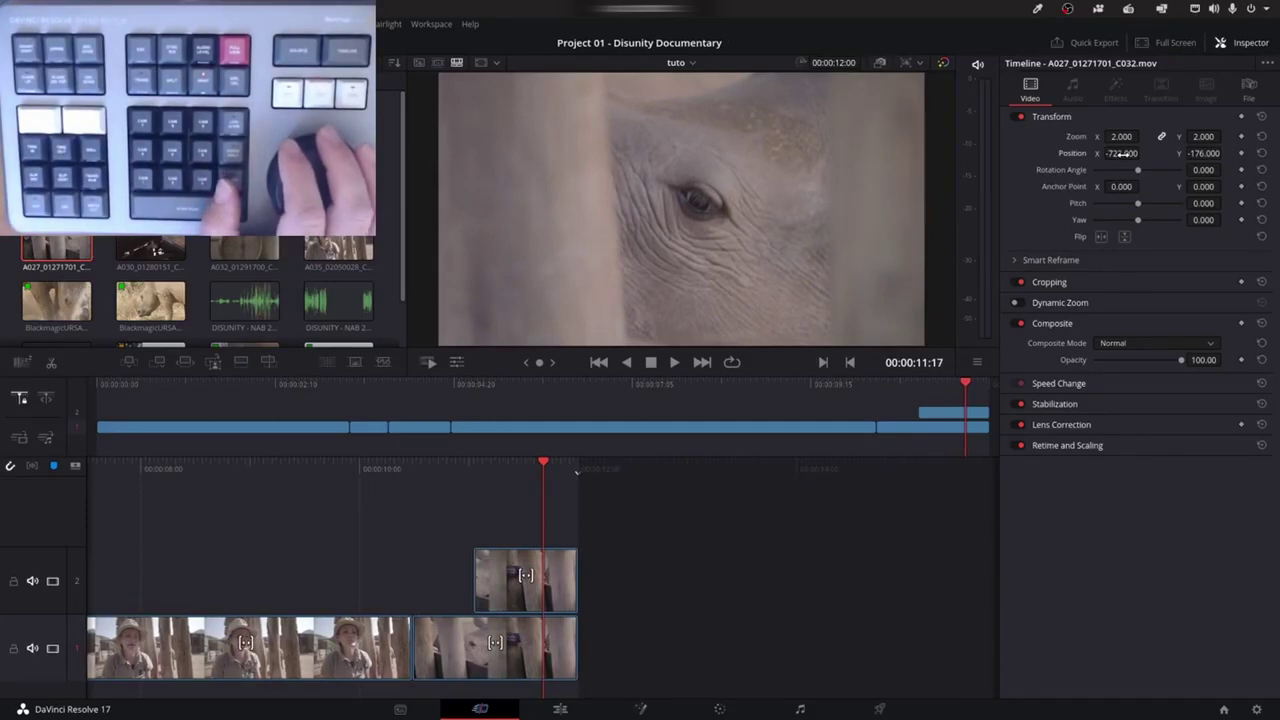
pyautogui.press('q')
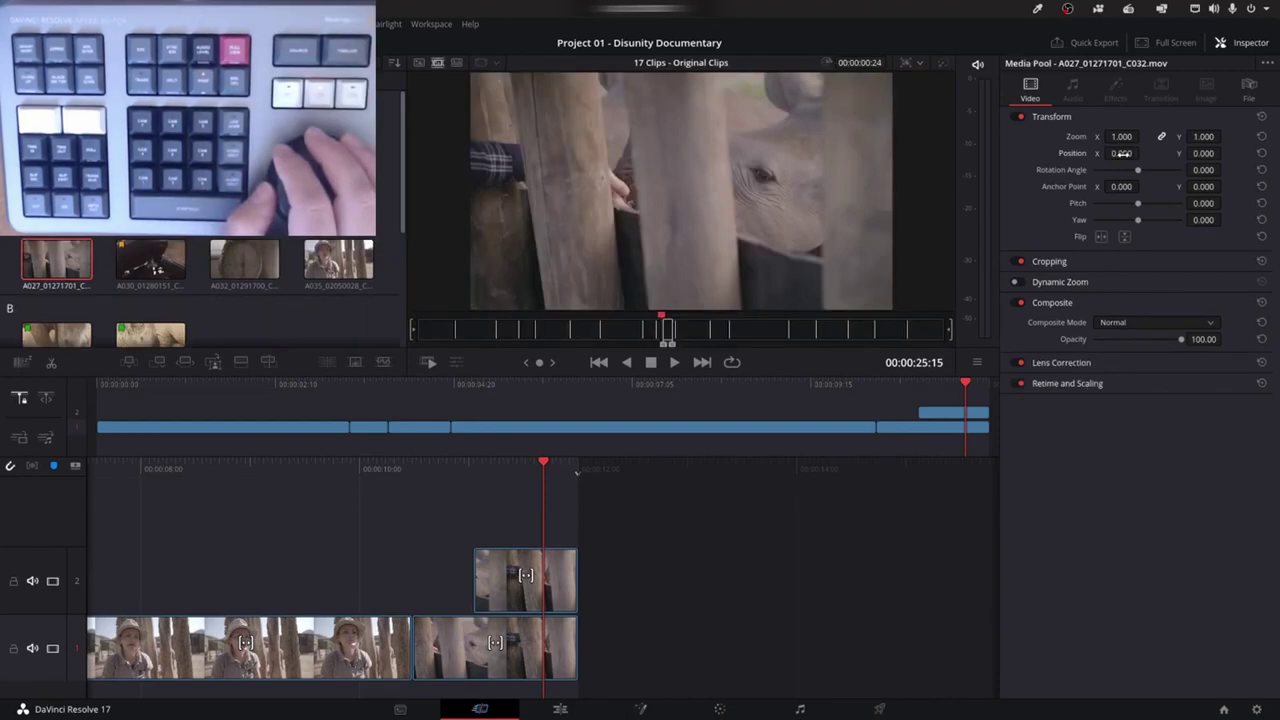
# Jog back to the ranger-with-dog source clip, pick a range, and append it after the rhino clips
pyautogui.press('j')
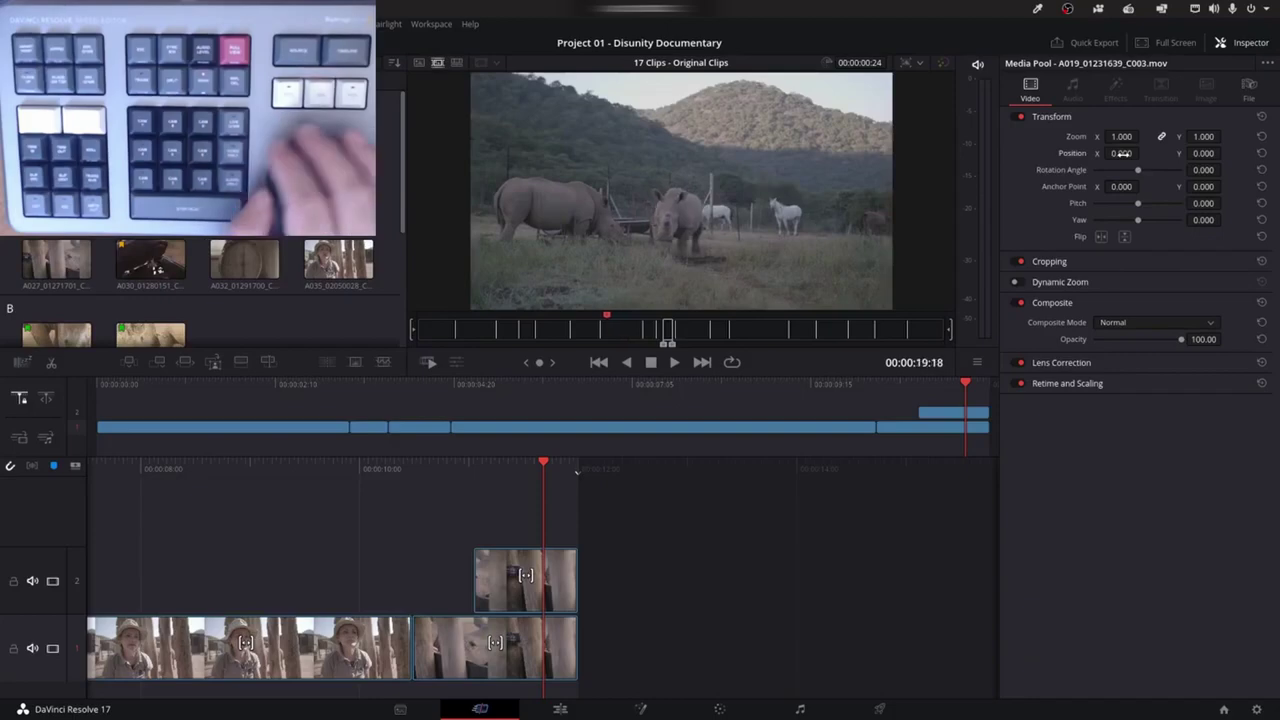
pyautogui.press('j')
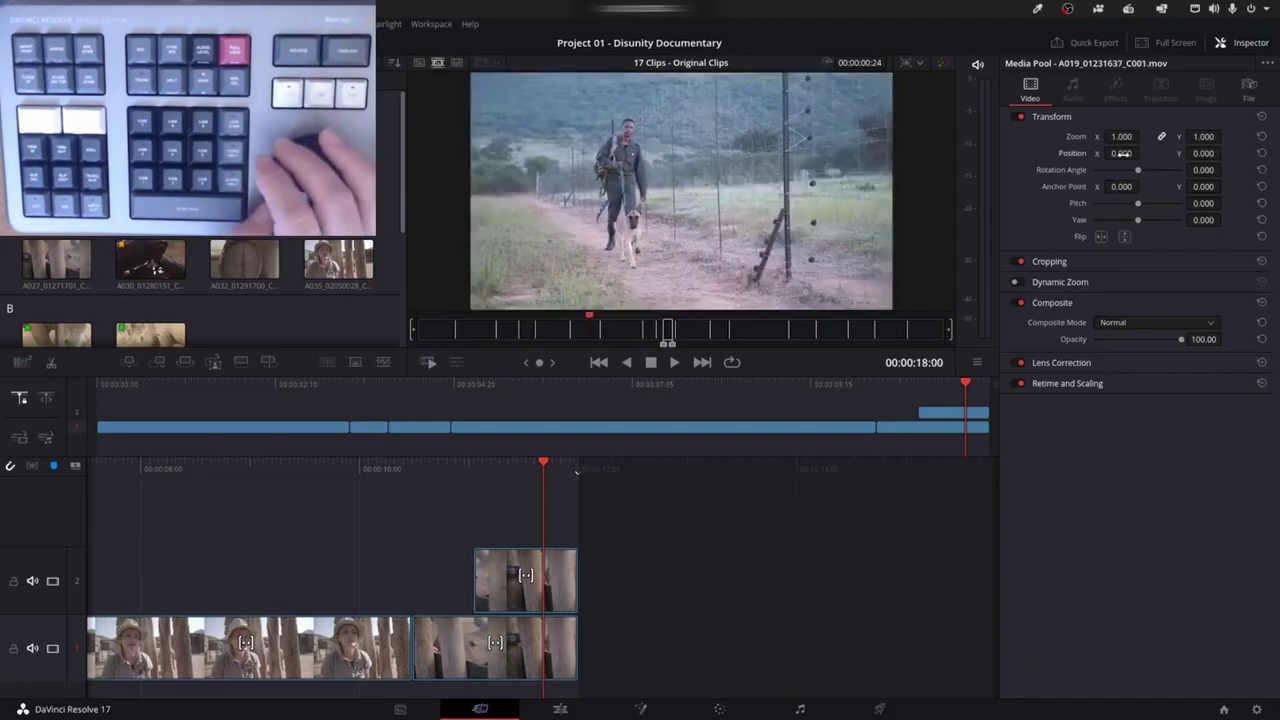
pyautogui.press('j')
pyautogui.press('j')
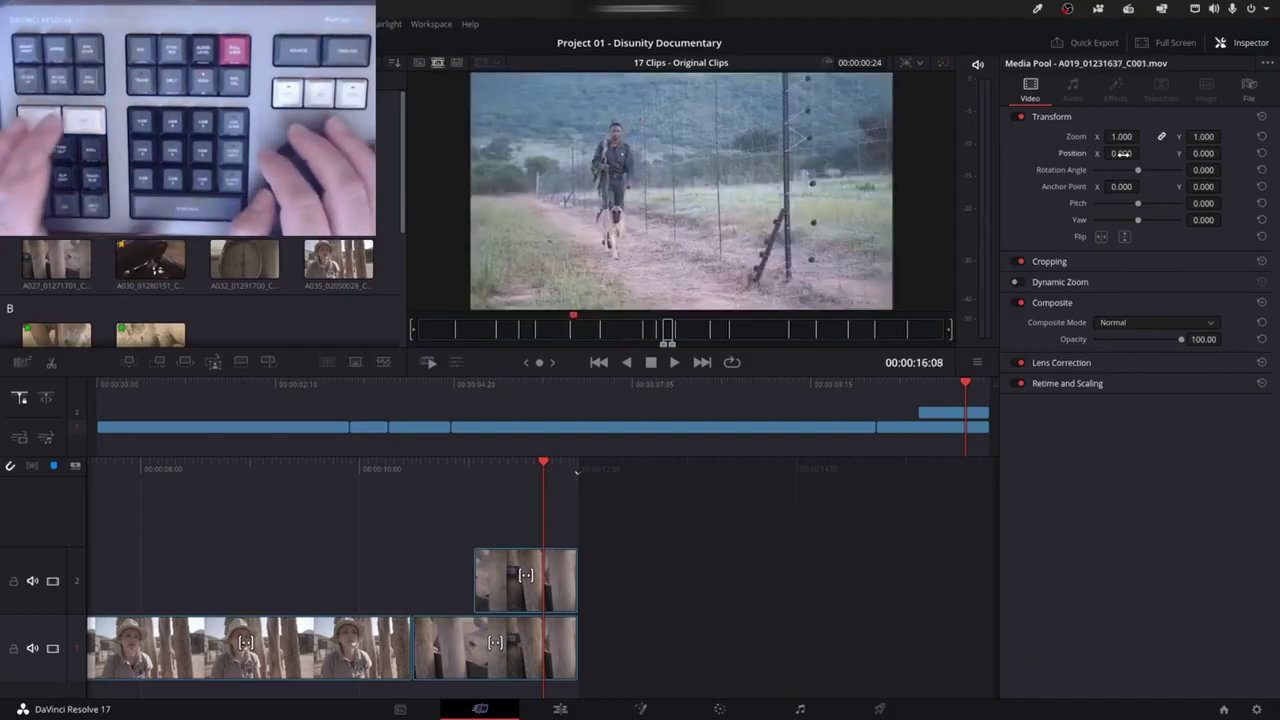
pyautogui.press('l')
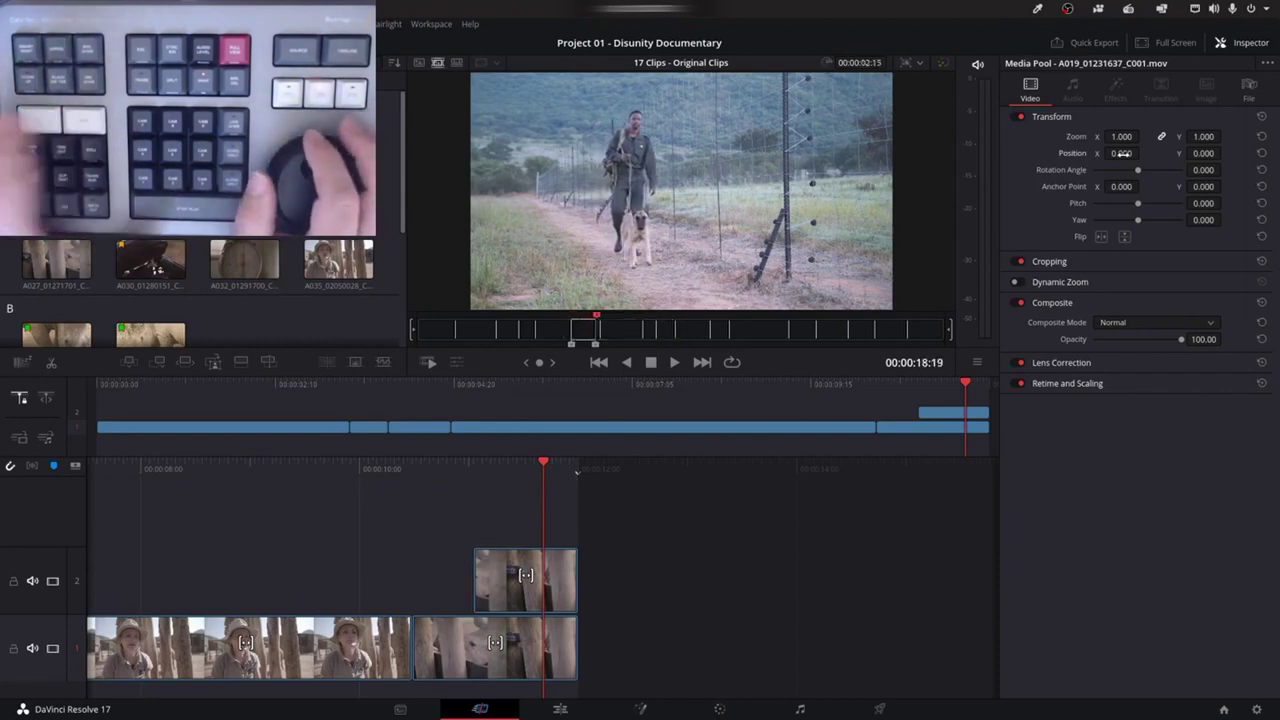
pyautogui.hotkey('shift', 'F12')
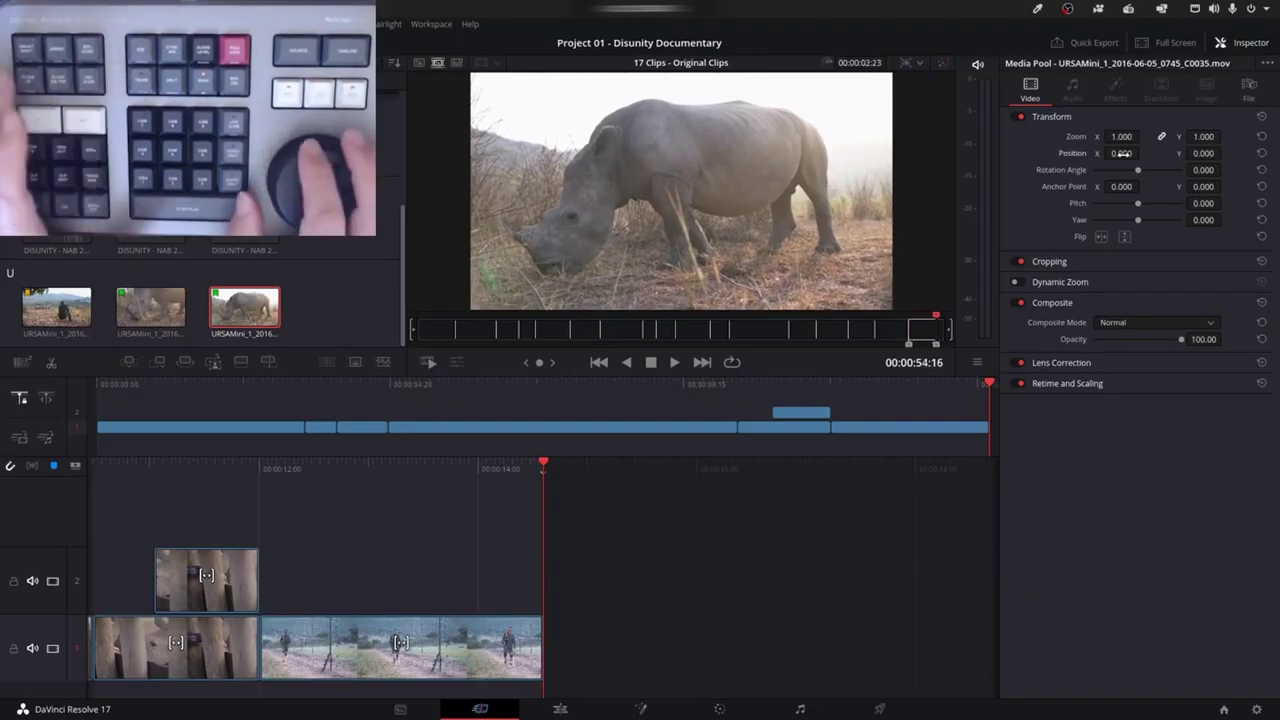
# Append the grazing rhino shot after the ranger clip, then the rhino head close-up
pyautogui.hotkey('shift', 'F12')
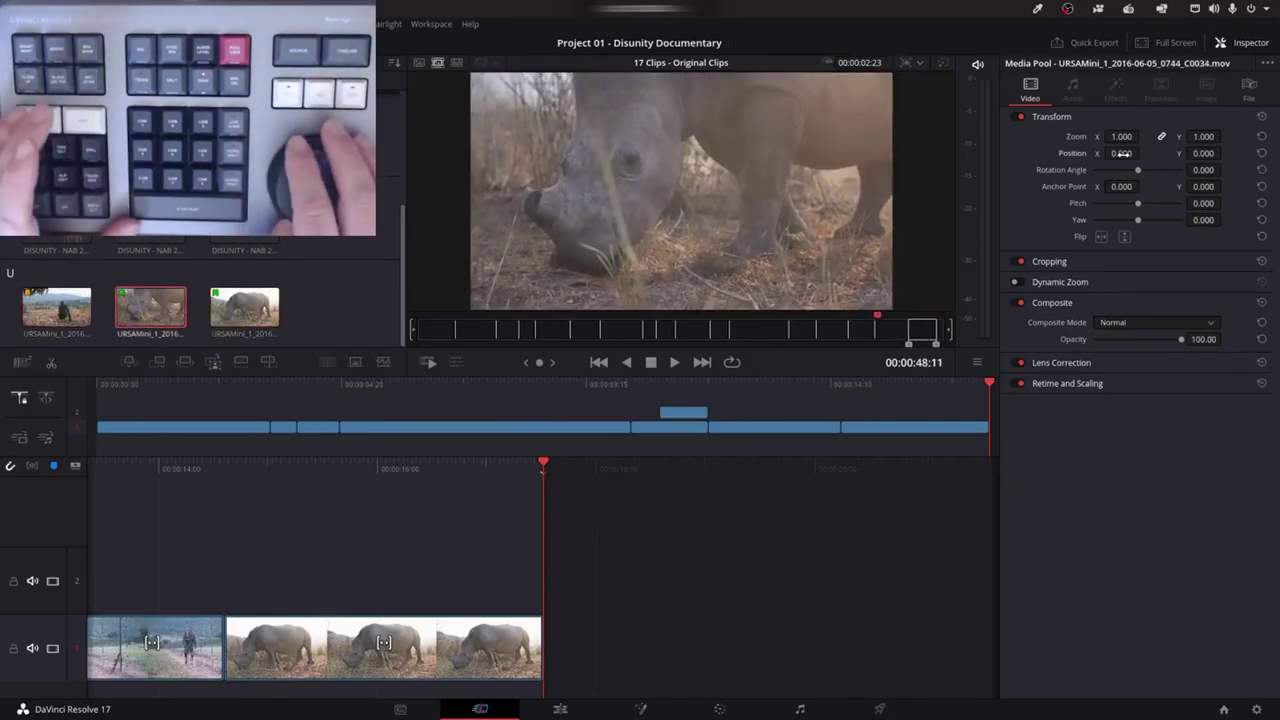
pyautogui.press('F12')
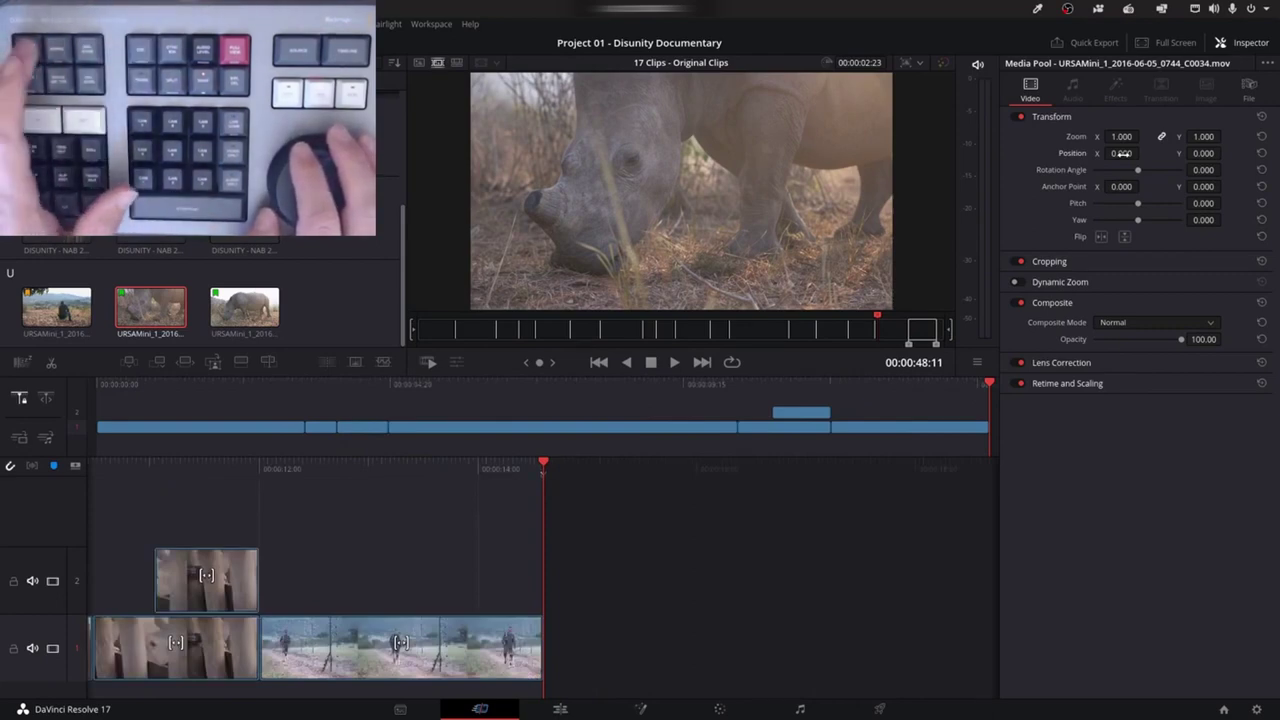
pyautogui.press('F9')
pyautogui.press('i')
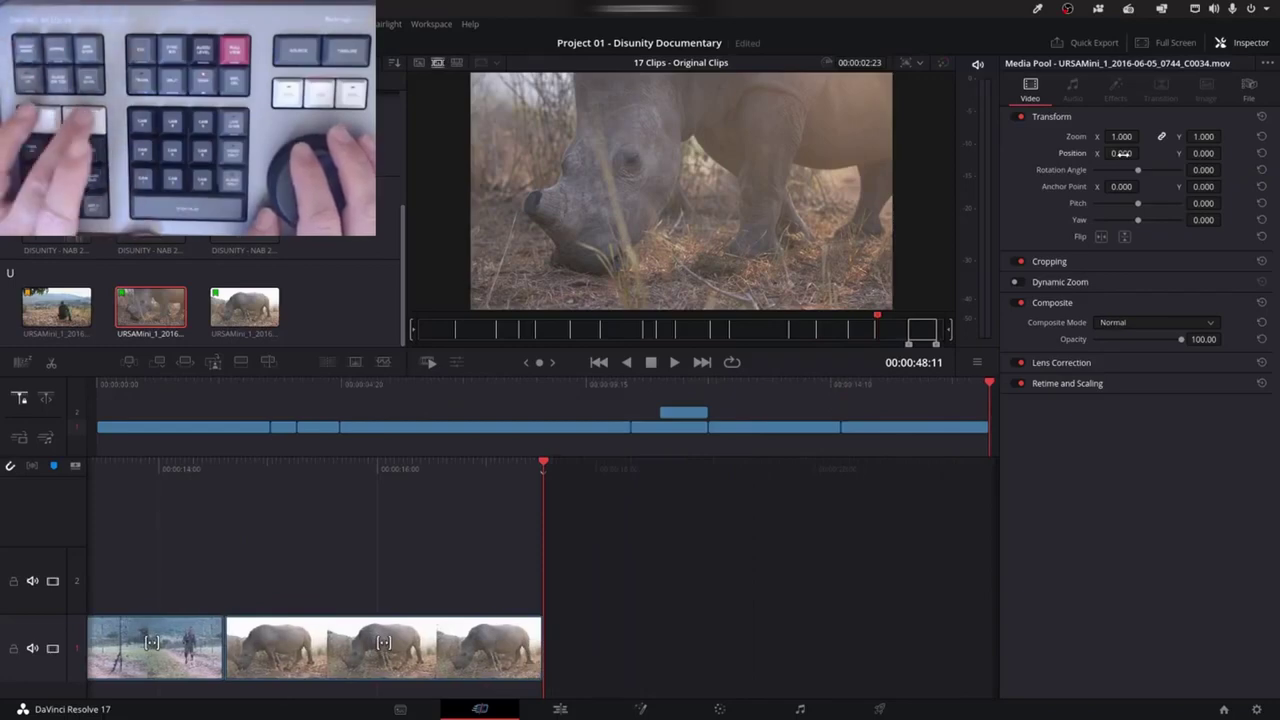
pyautogui.press('Right')
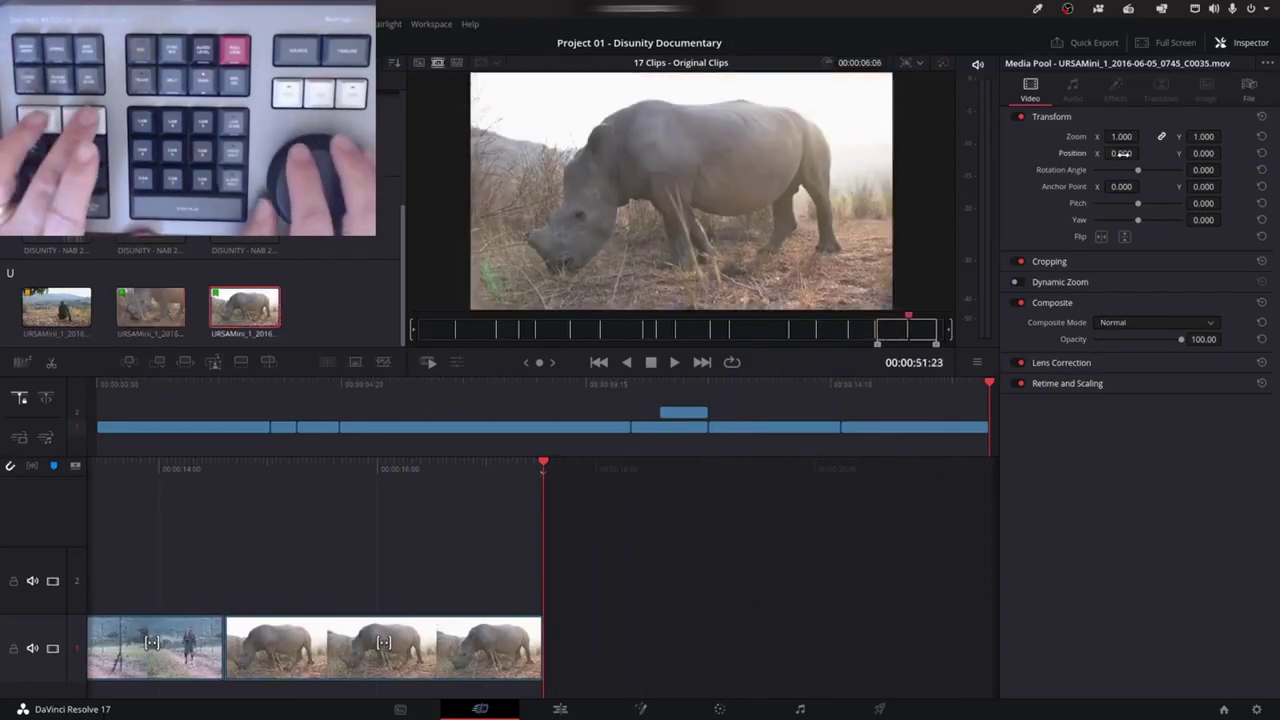
pyautogui.press('Left')
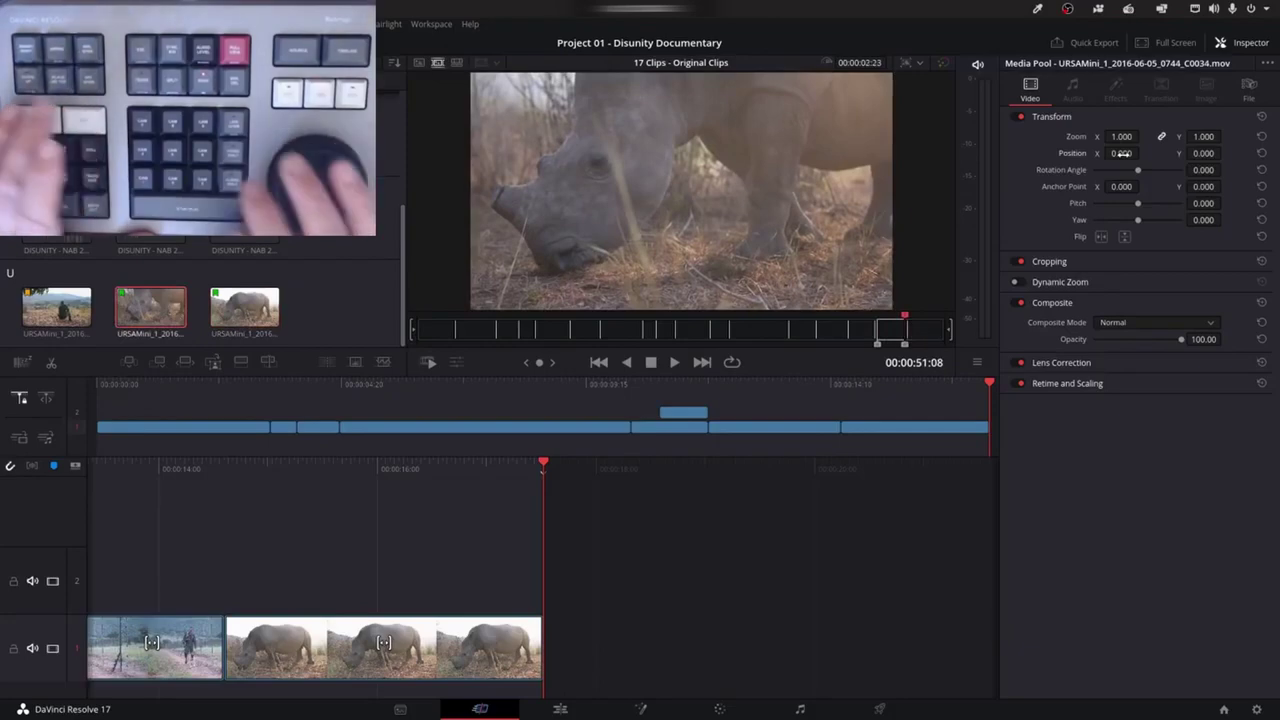
pyautogui.hotkey('shift', 'F12')
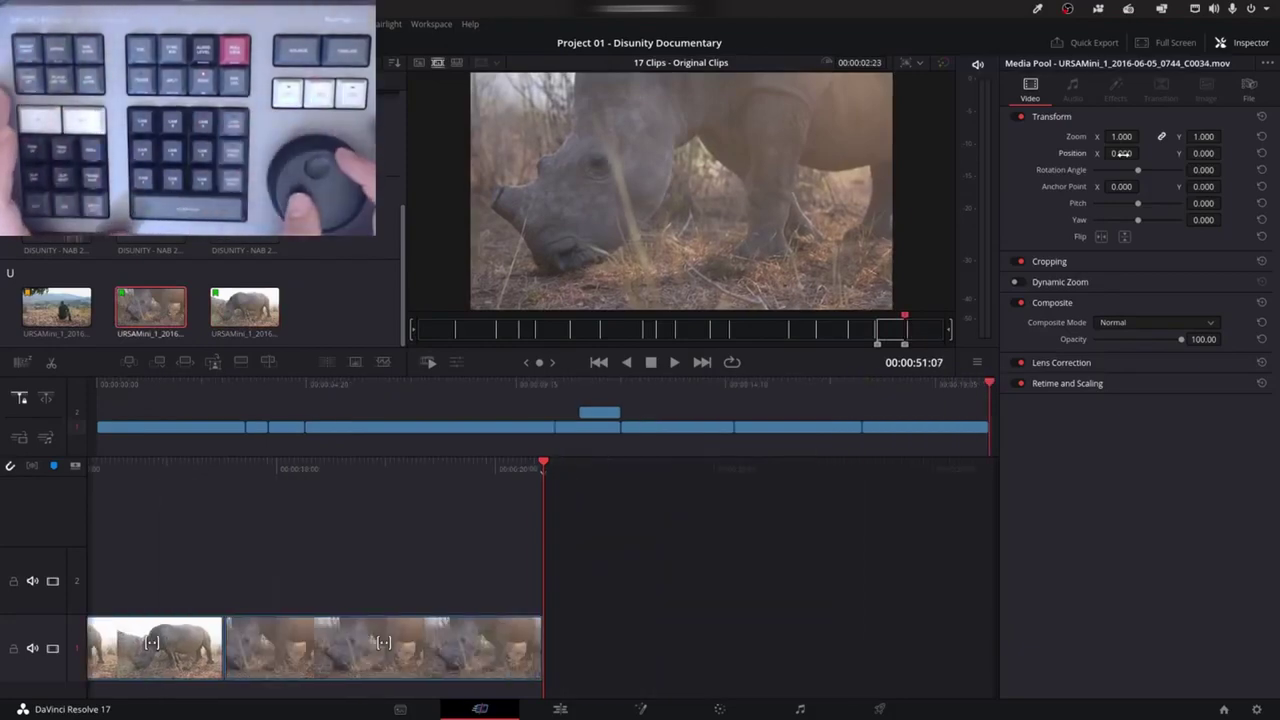
# Set a new in point on the light rhino clip and append it to the timeline end
pyautogui.press('Left')
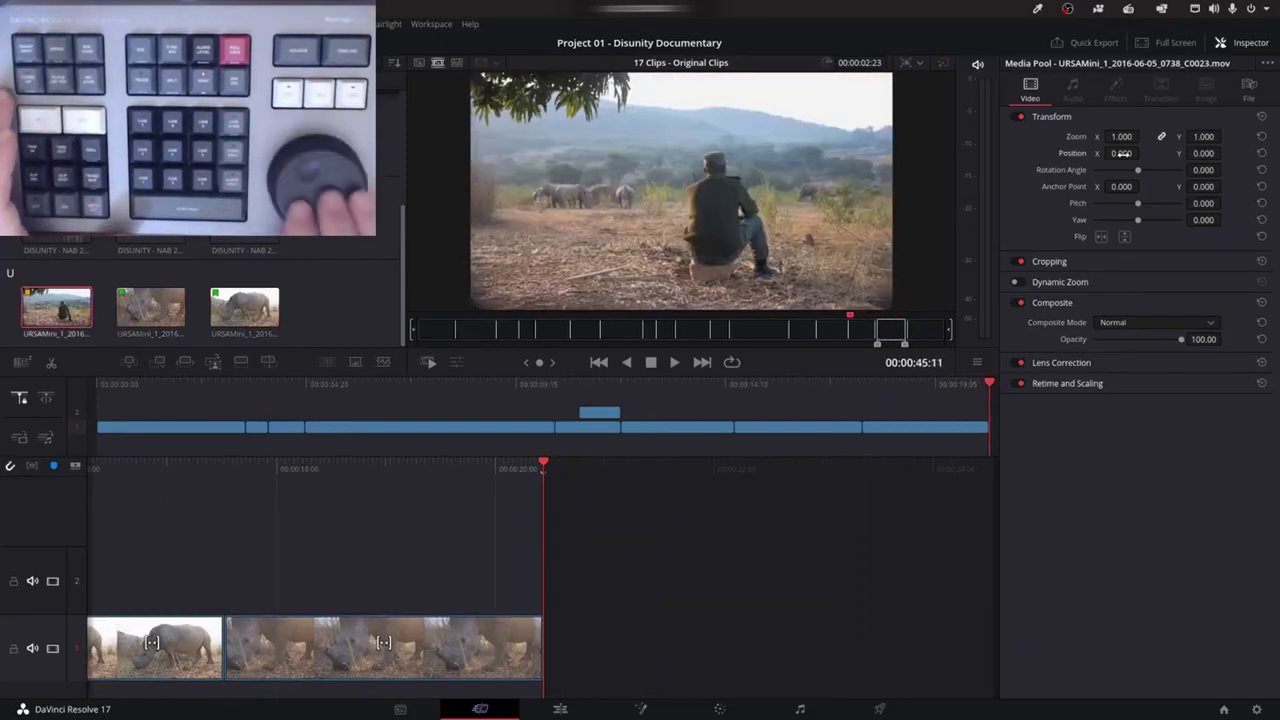
pyautogui.press('Up')
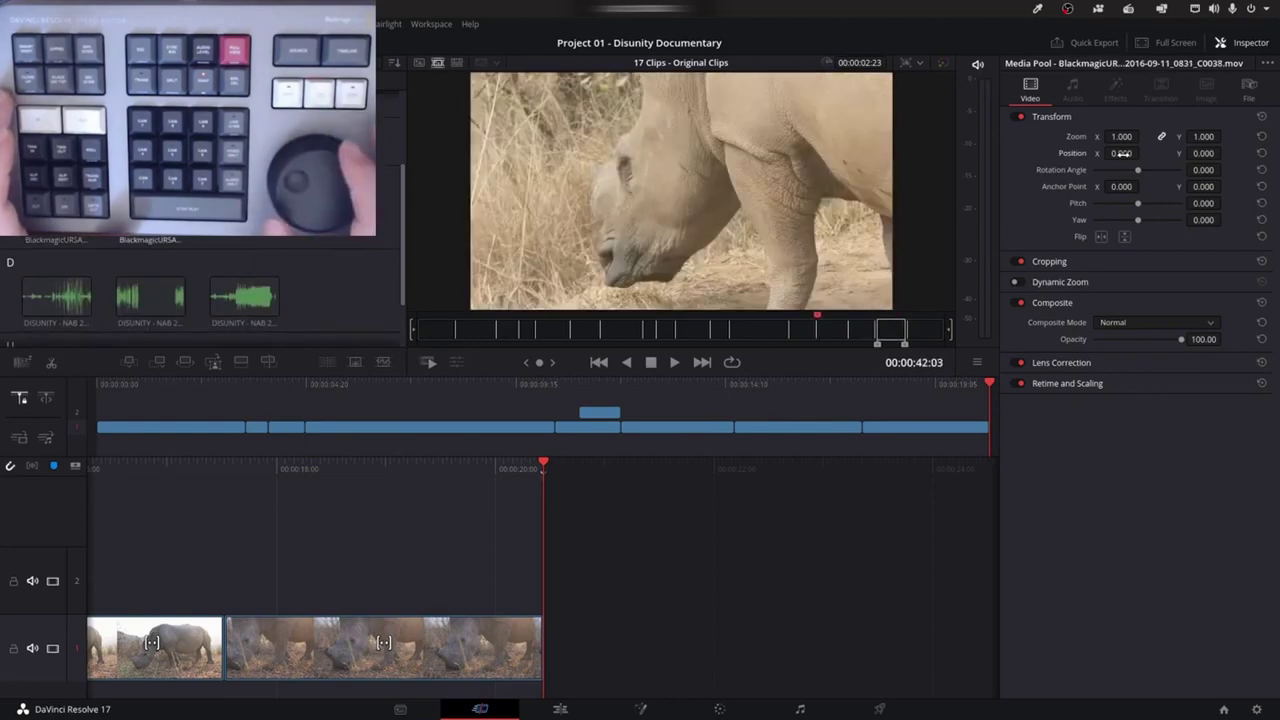
pyautogui.press('i')
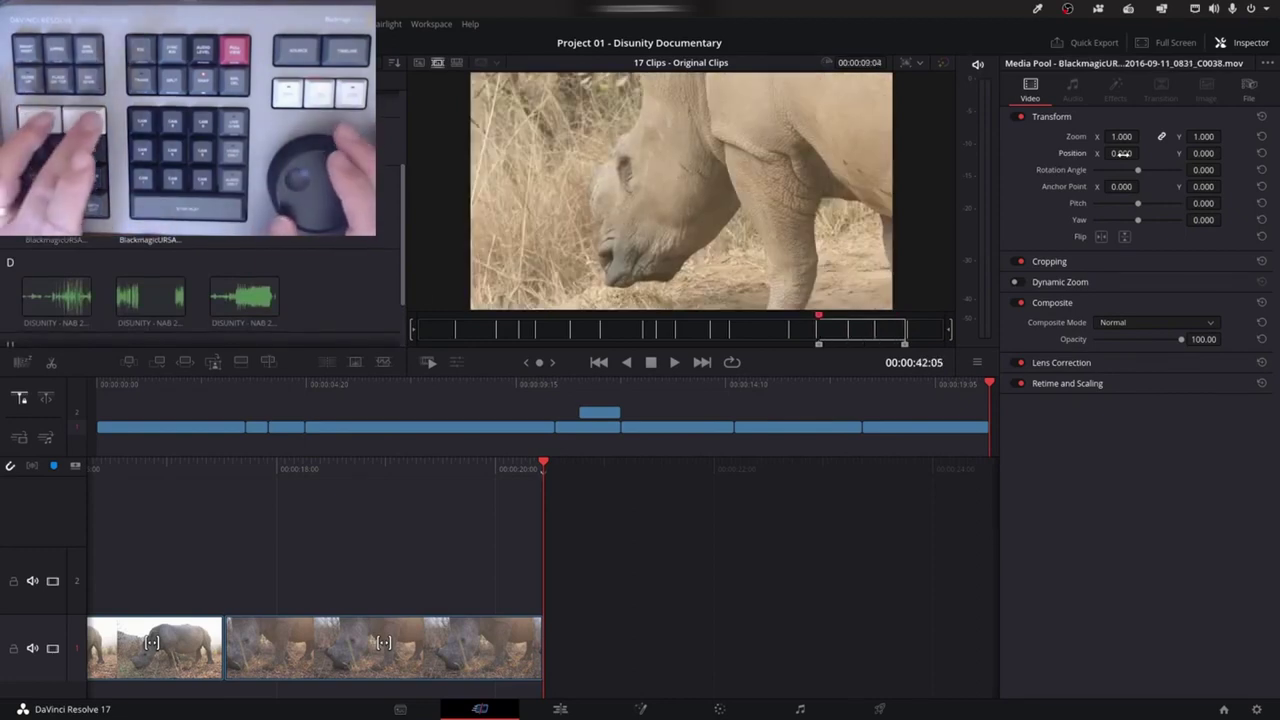
pyautogui.press('l')
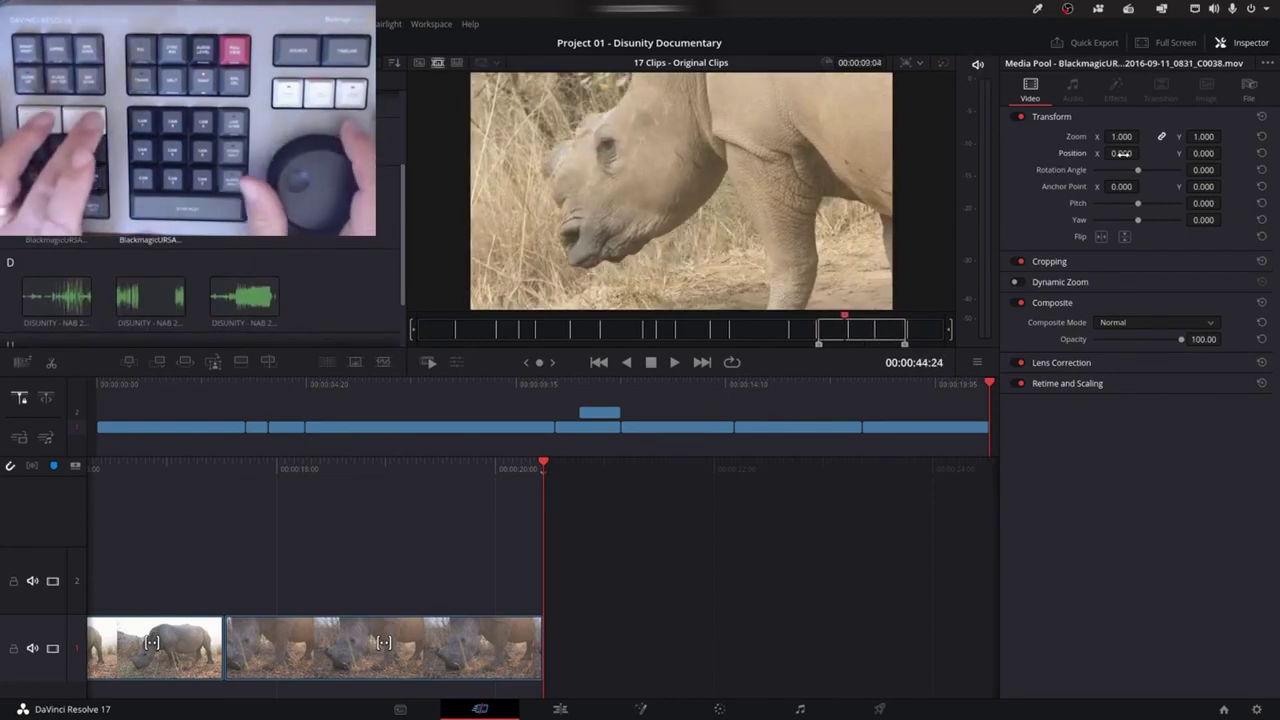
pyautogui.press('Down')
pyautogui.press('Up')
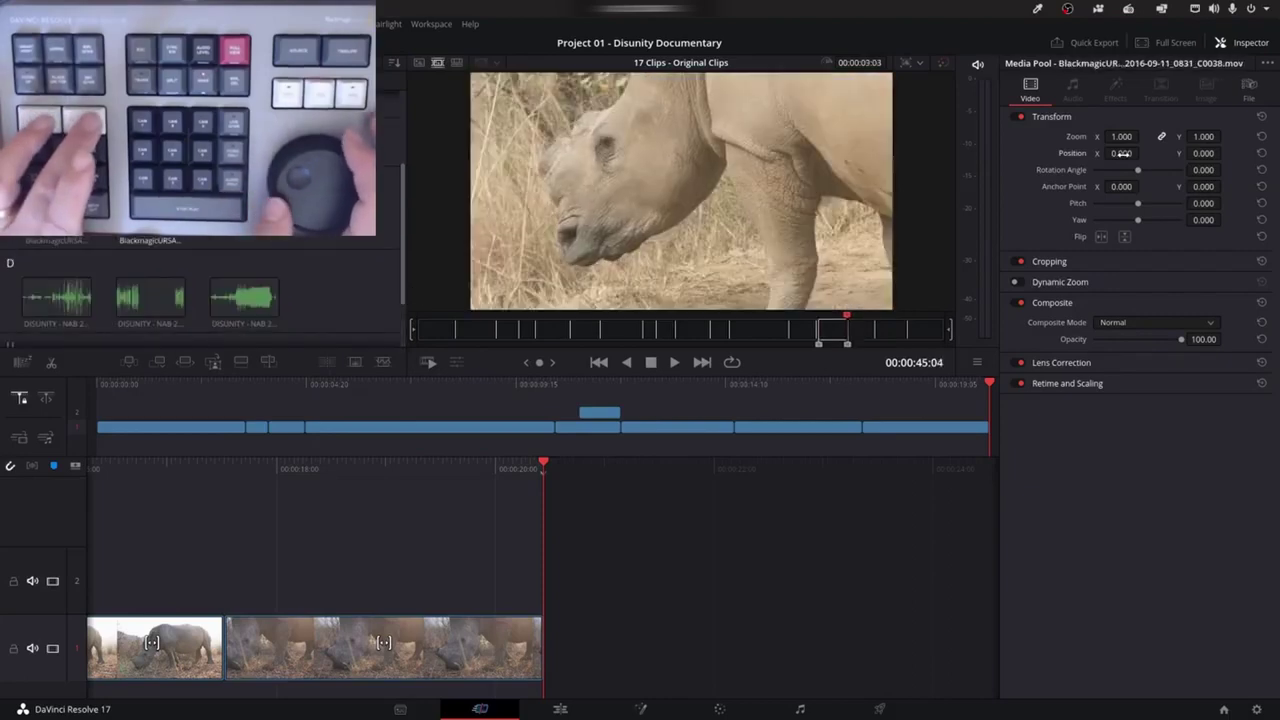
pyautogui.hotkey('shift', 'F12')
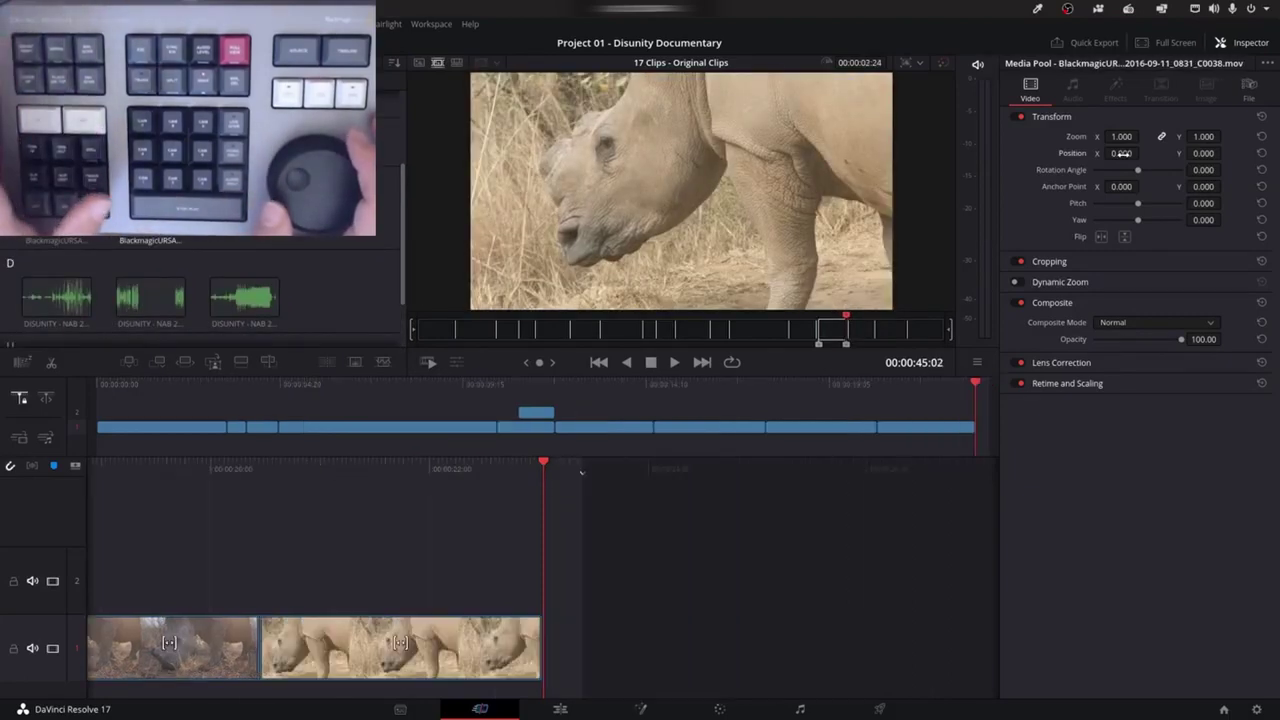
# Mark an out point on the rhino close-up and append it to the timeline end
pyautogui.press('j')
pyautogui.press('j')
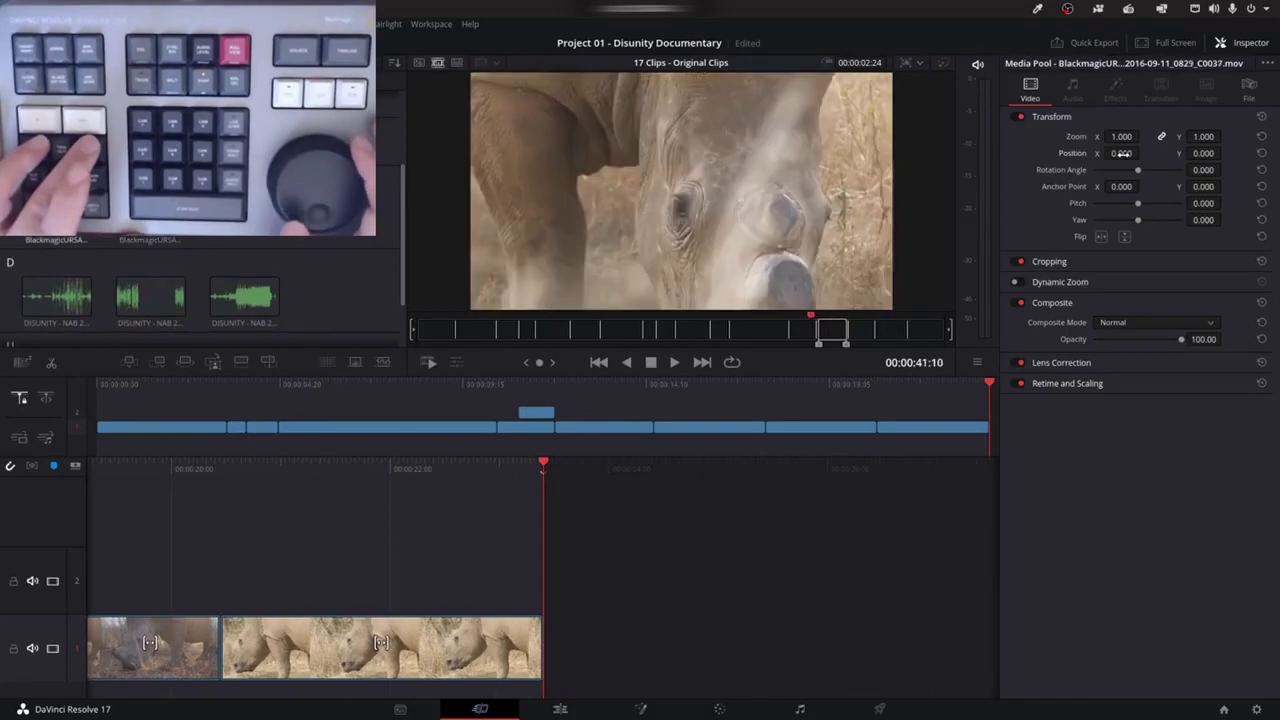
pyautogui.press('Down')
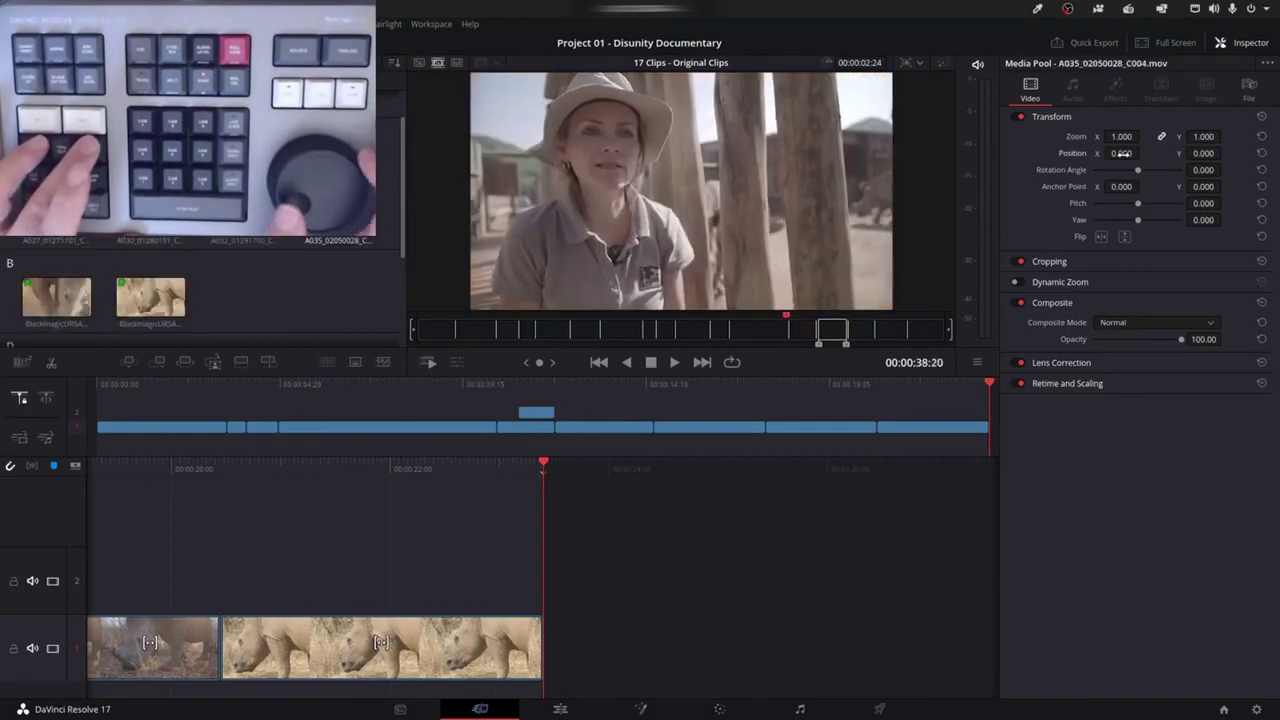
pyautogui.press('Up')
pyautogui.press('l')
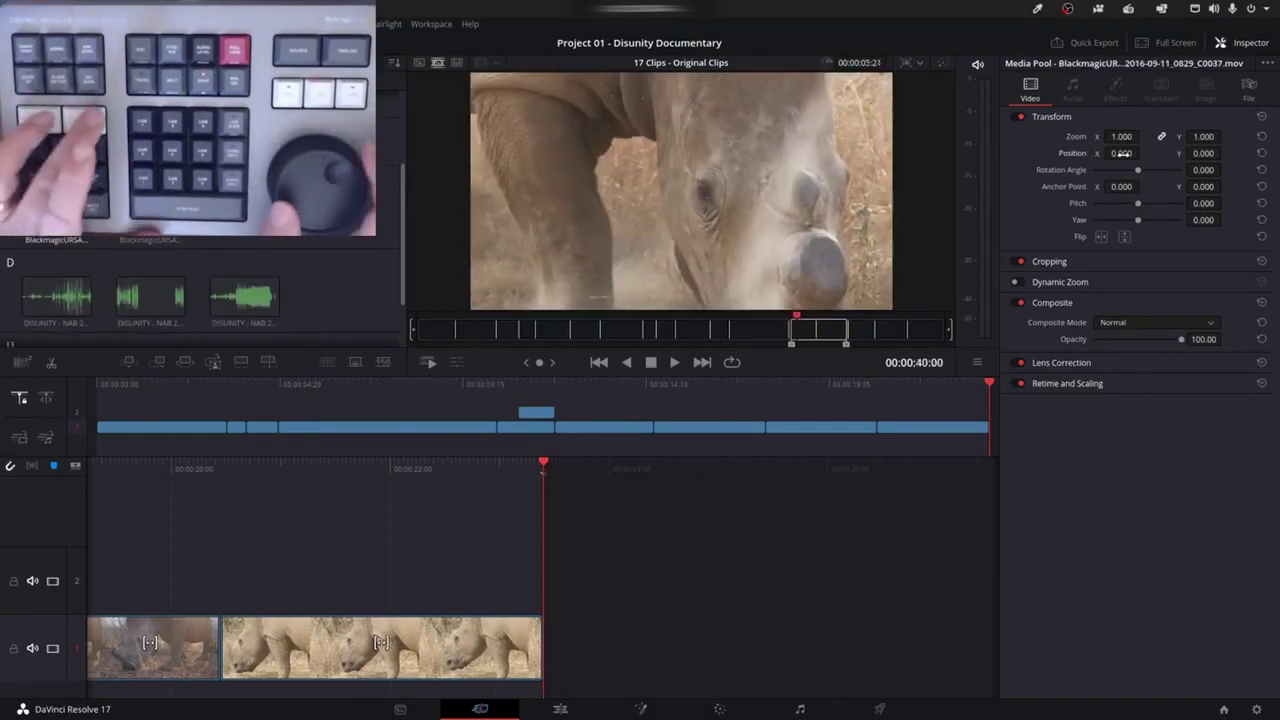
pyautogui.press('o')
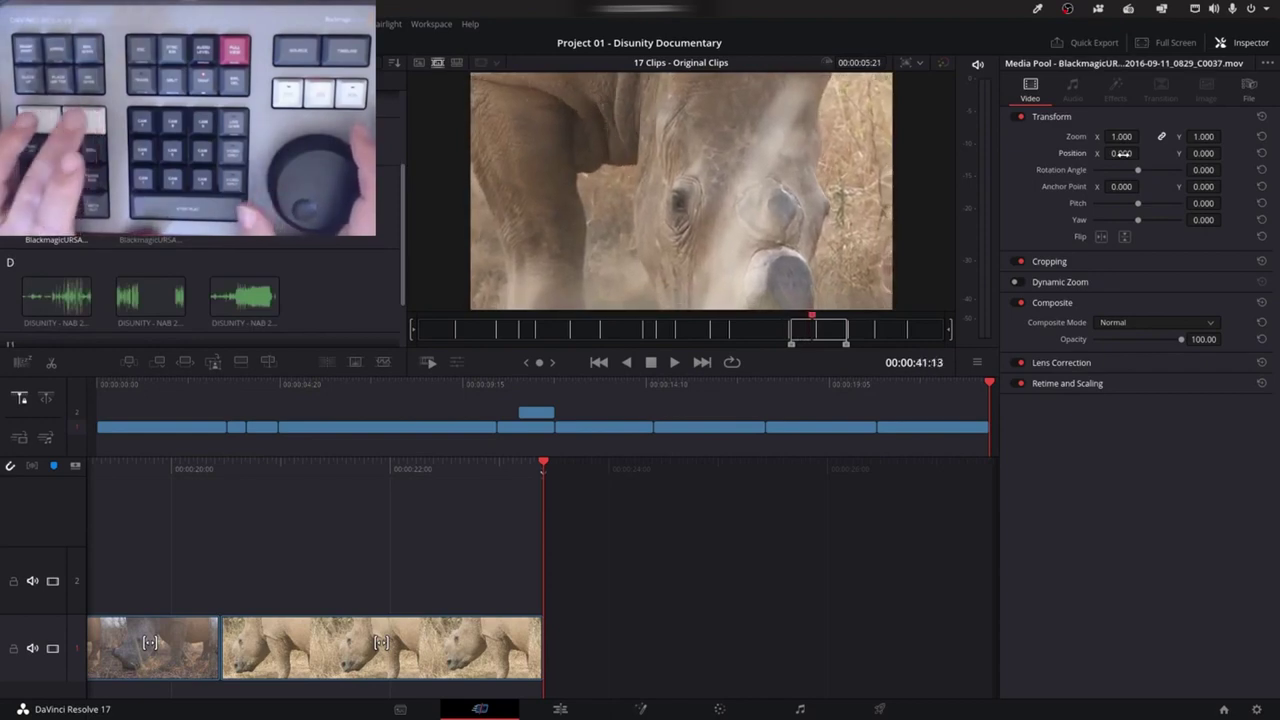
pyautogui.hotkey('shift', 'F12')
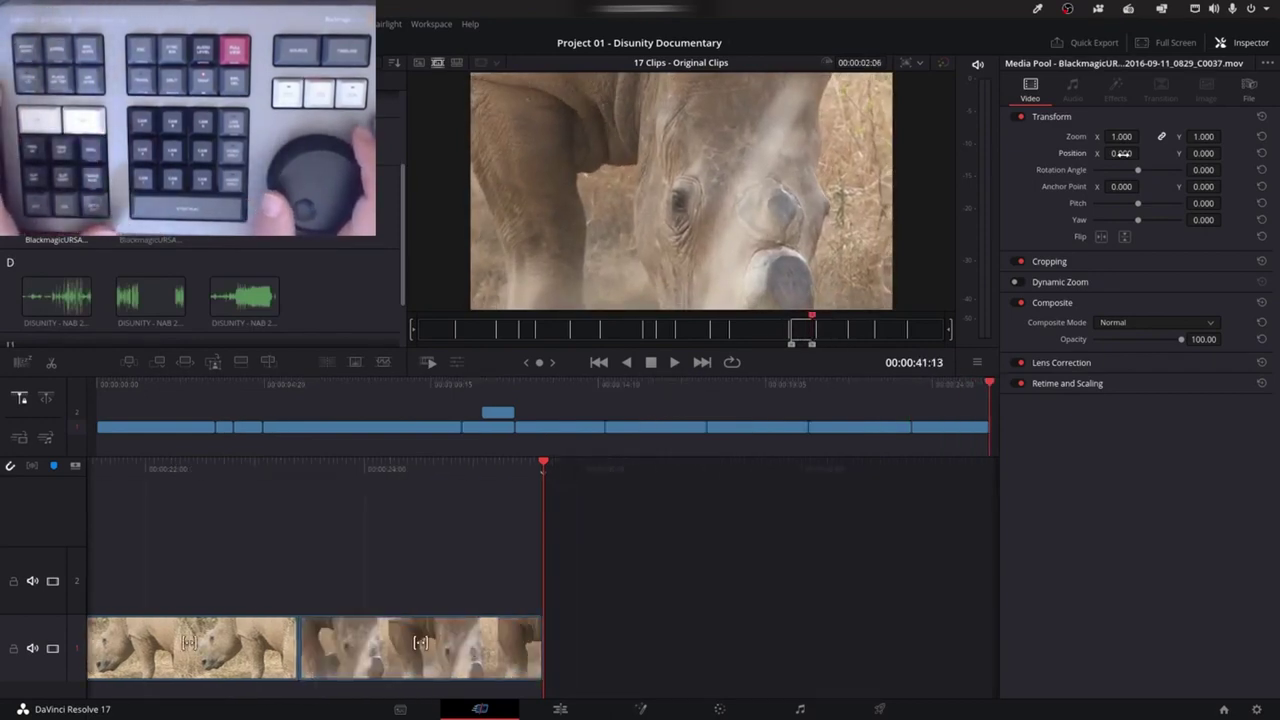
# Return the viewer to the tuto timeline and rewind toward its start
pyautogui.press('Up')
pyautogui.press('Up')
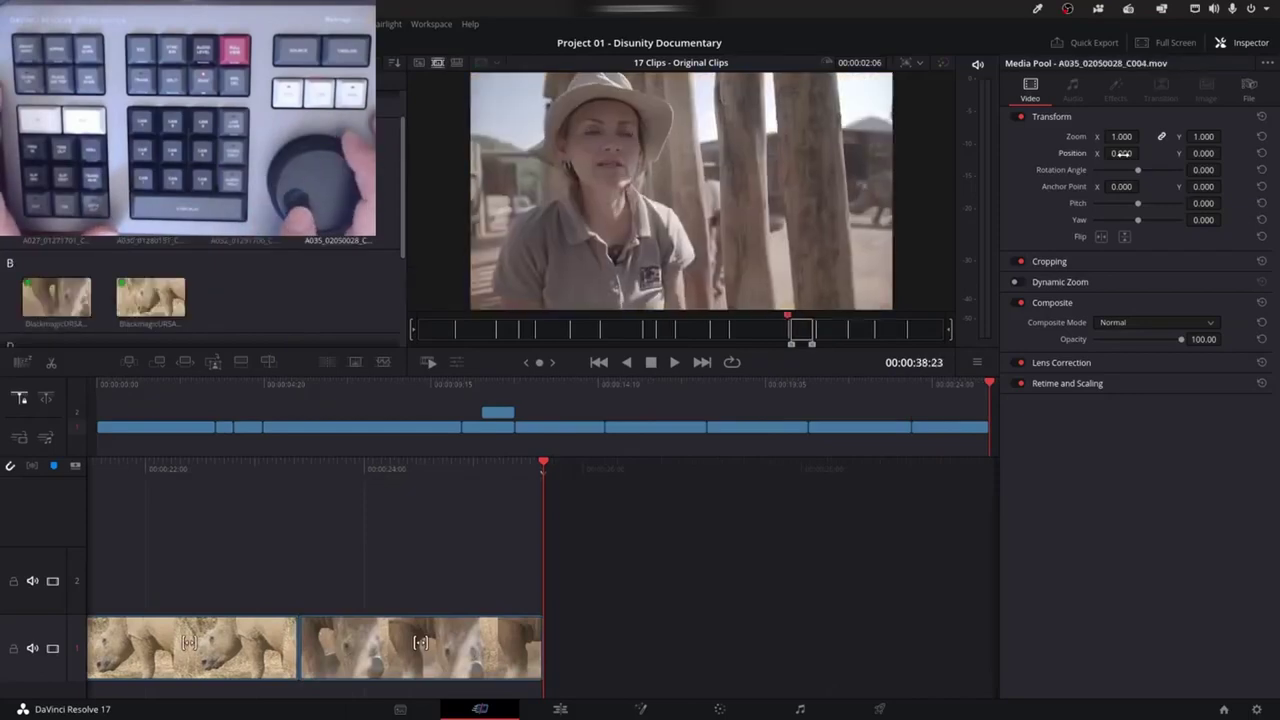
pyautogui.press('q')
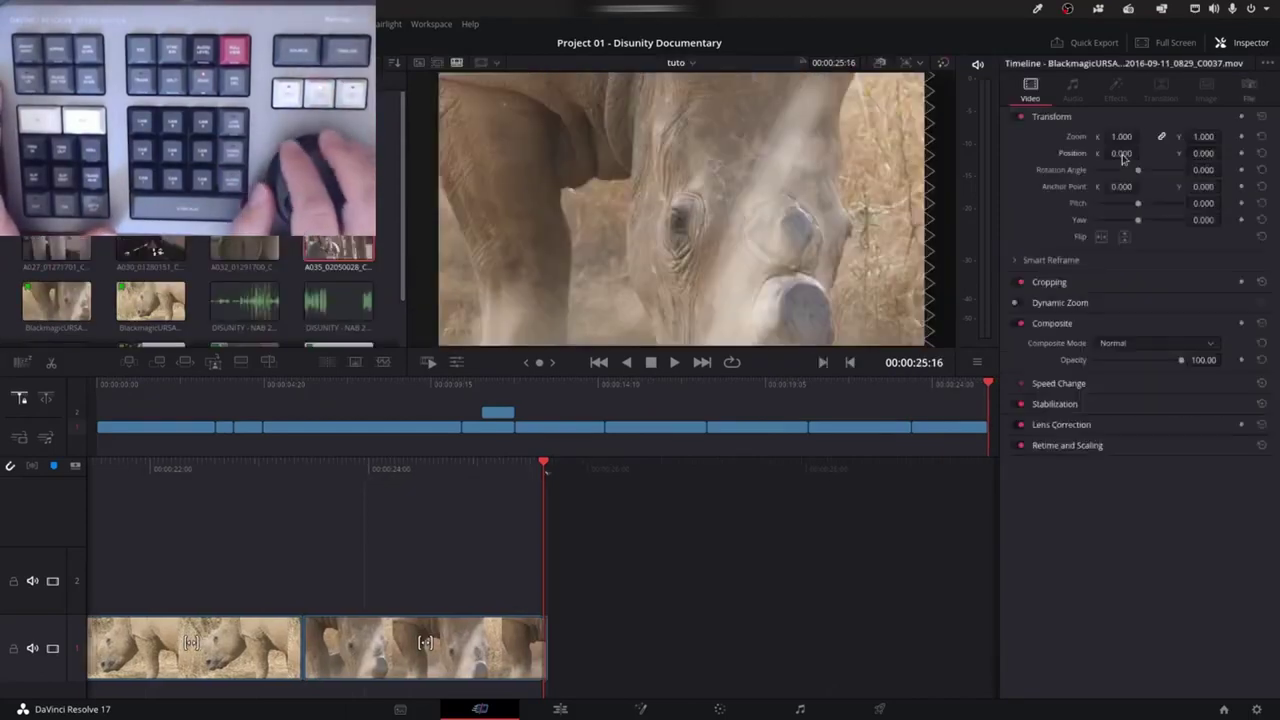
pyautogui.press('j')
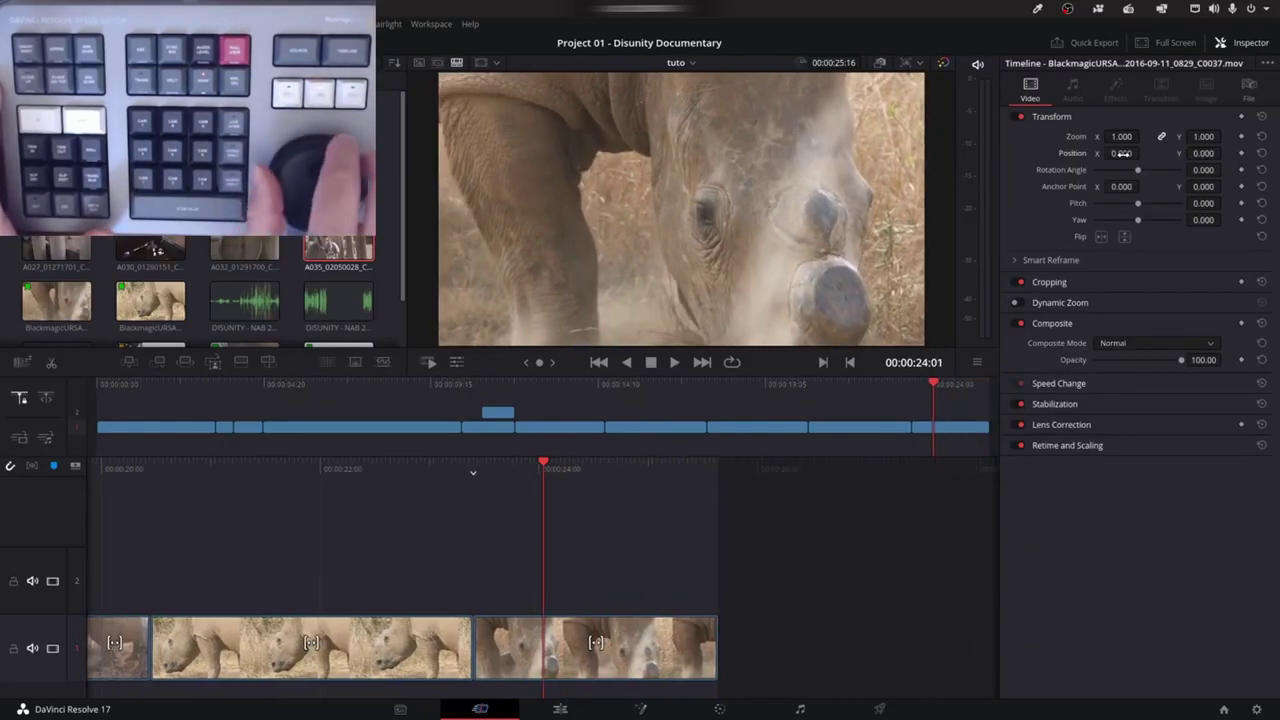
pyautogui.press('Left')
pyautogui.press('j')
pyautogui.press('j')
pyautogui.press('j')
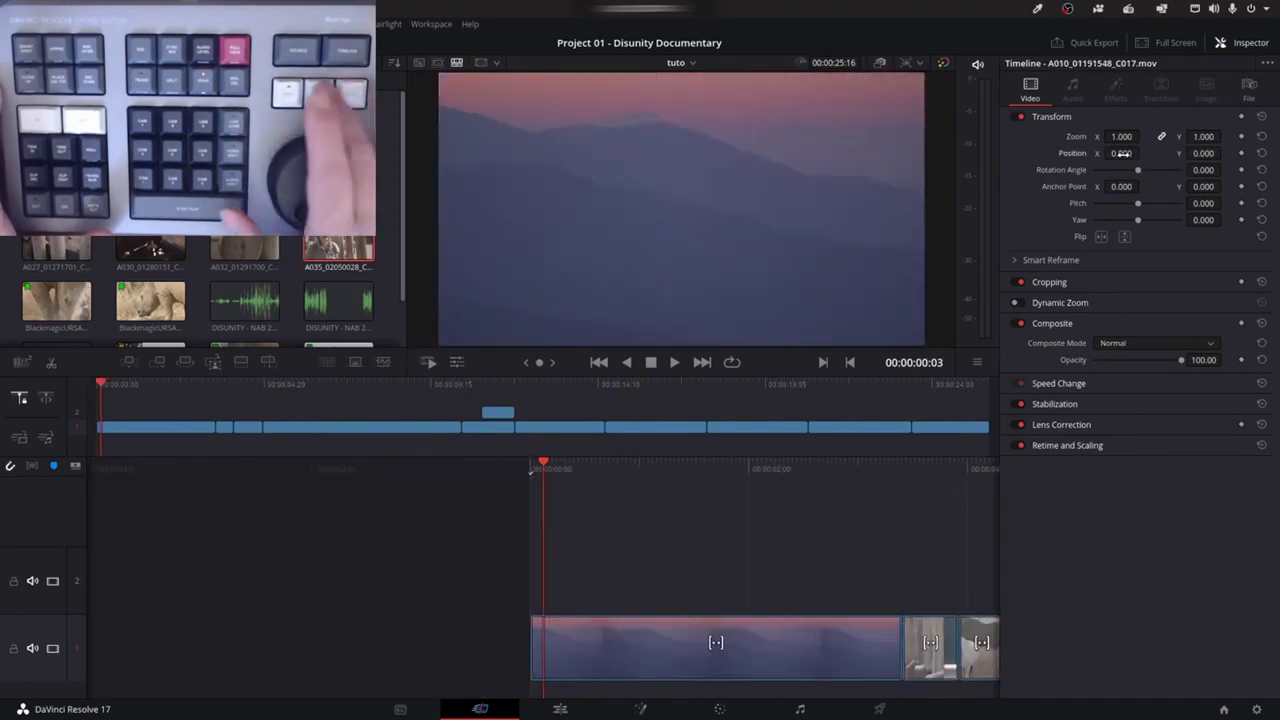
# Play the tuto edit full screen, from the woman in a hat to the closing rhino close-ups
pyautogui.press('space')
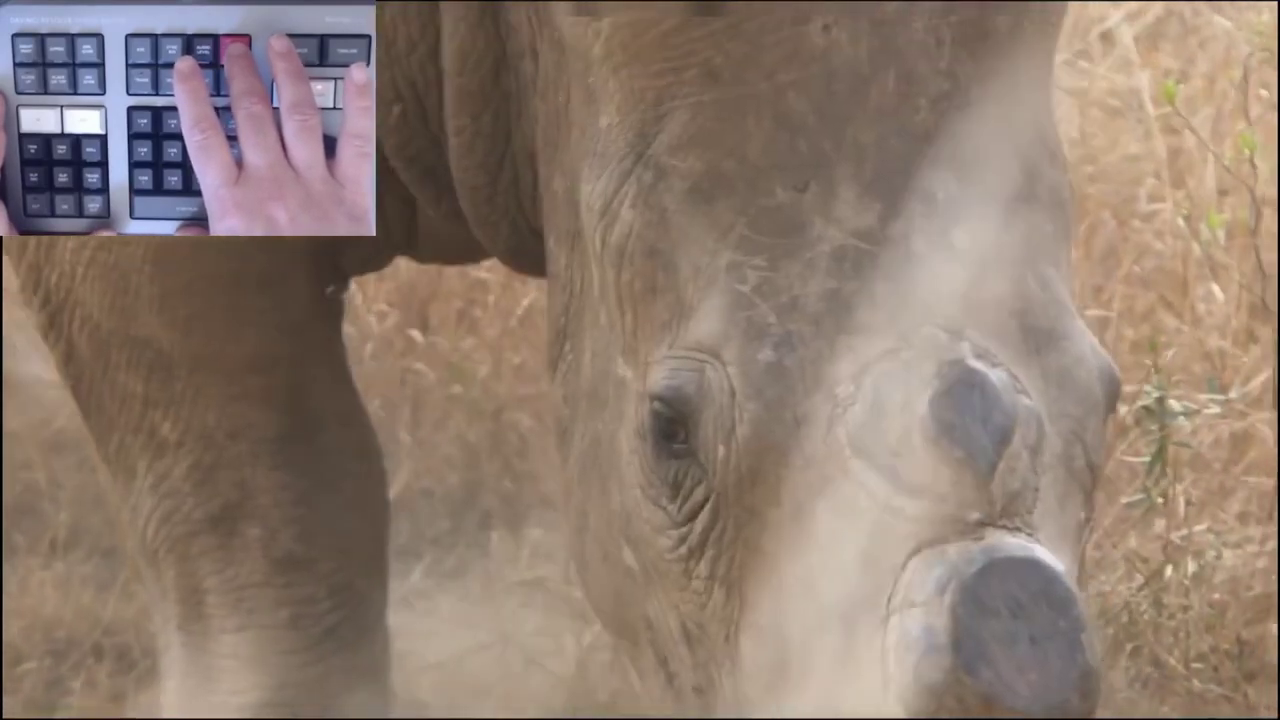
# Exit full-screen playback of the tuto edit
pyautogui.press('Escape')
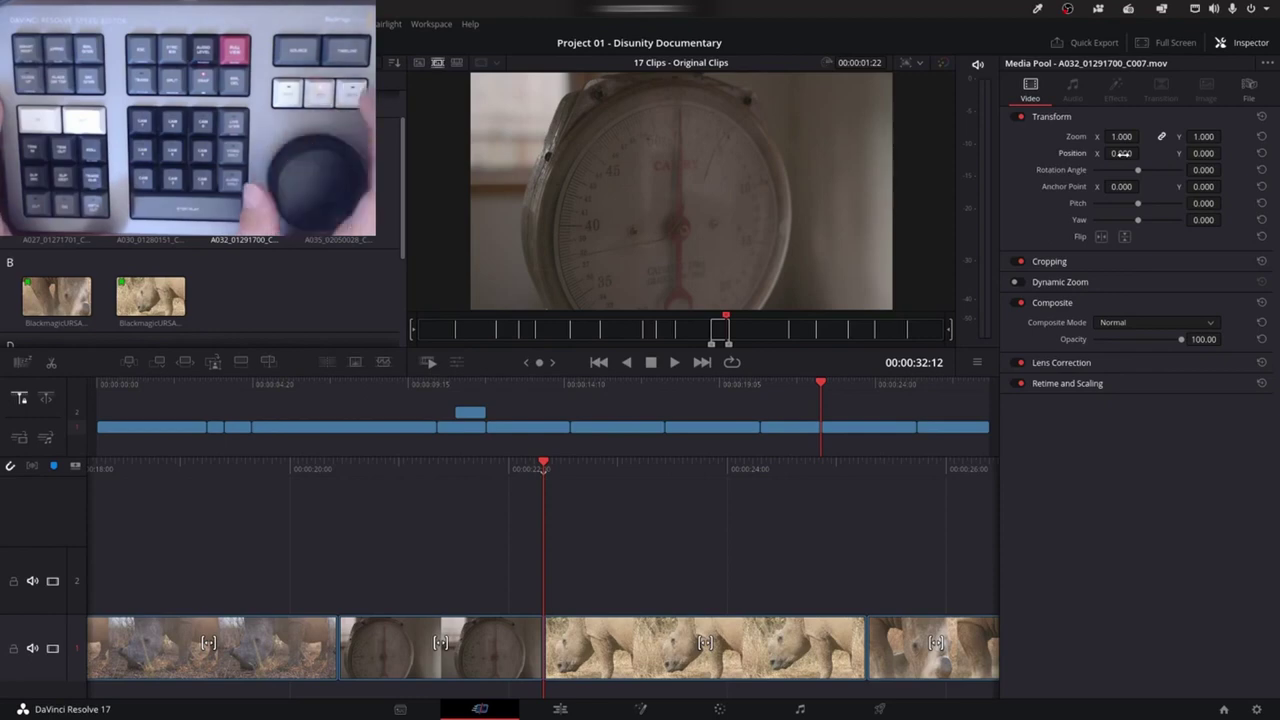
# Show the tuto timeline in the viewer and enter trim mode at the scale-to-rhino cut
pyautogui.press('q')
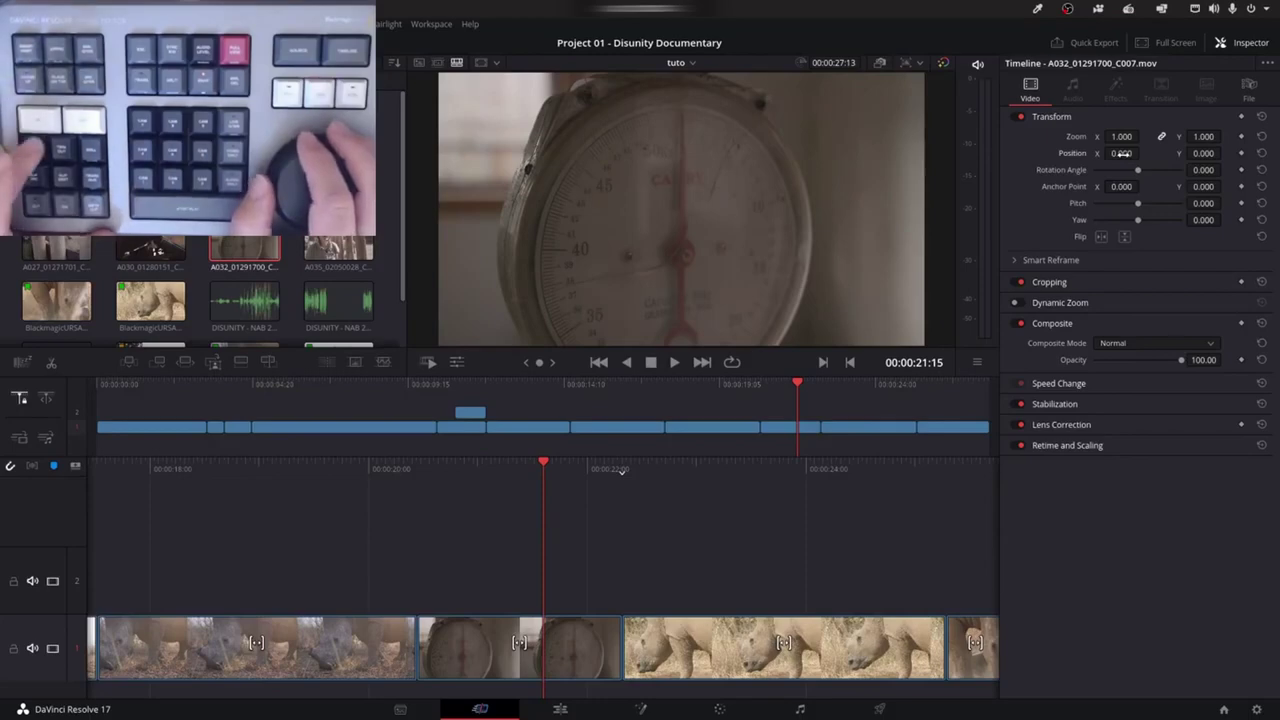
pyautogui.press('t')
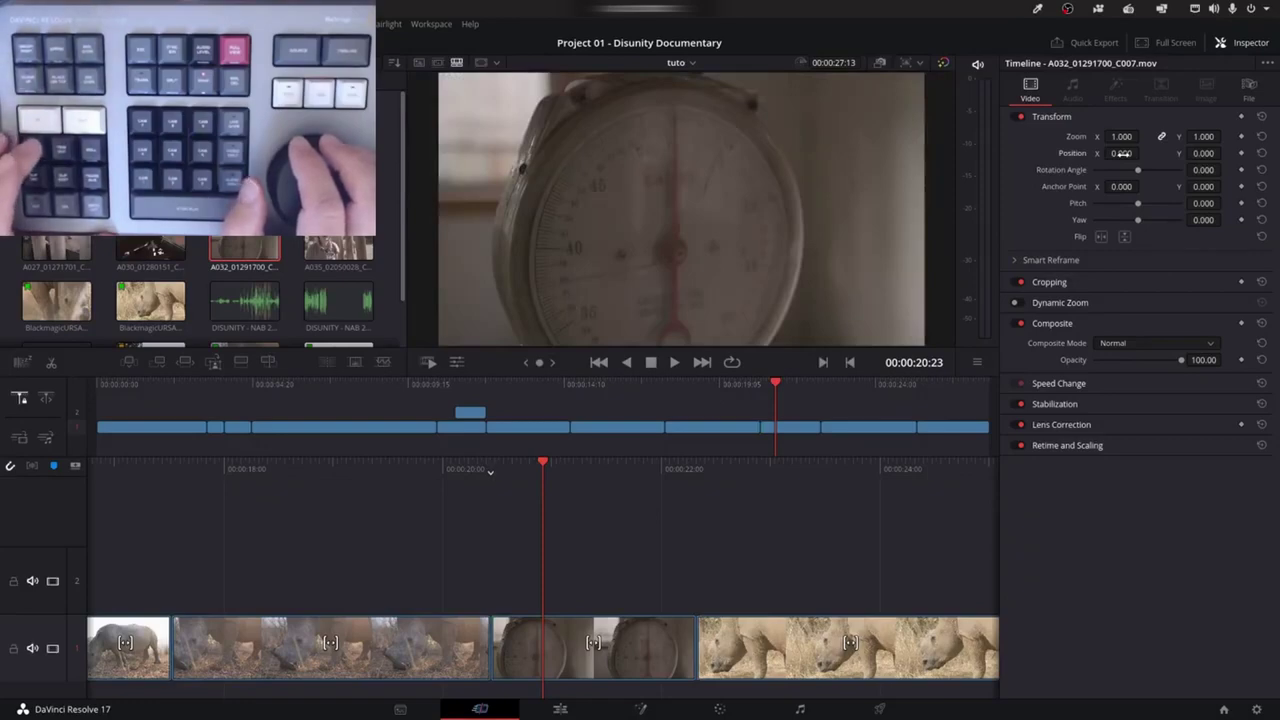
# Trim the cuts around the scale clip, moving the scale-to-rhino cut three frames earlier
pyautogui.press('.')
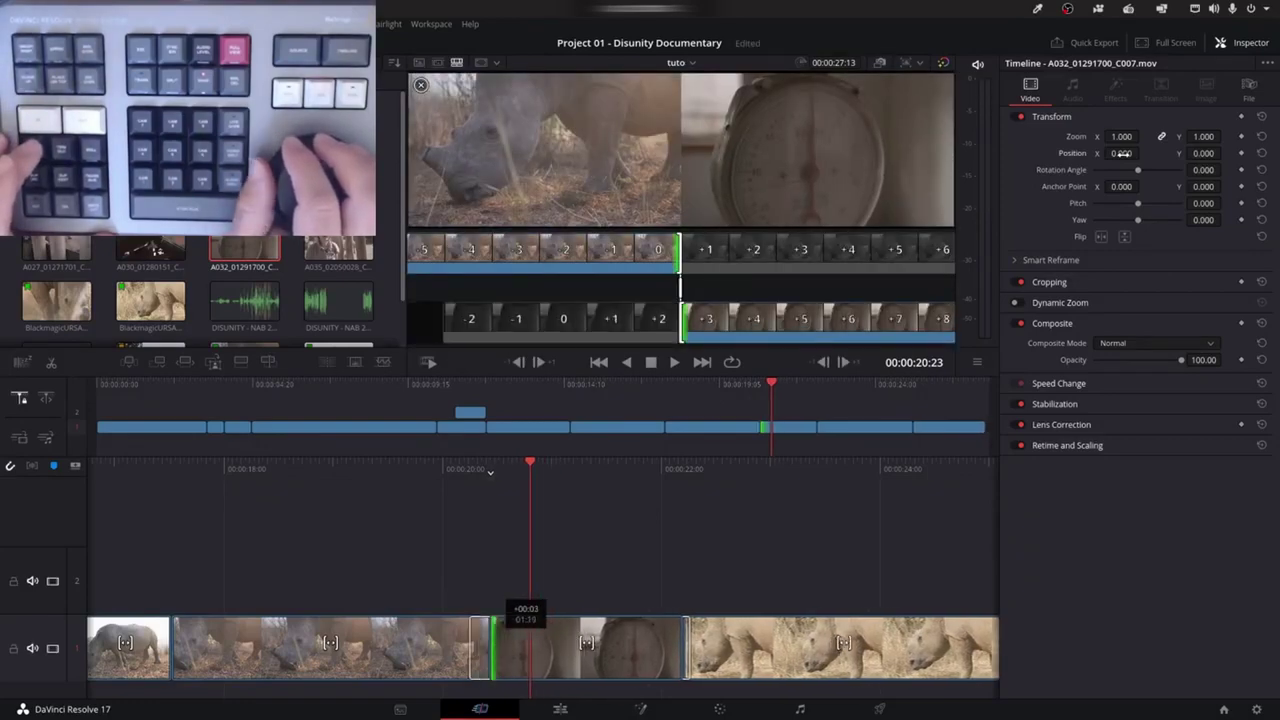
pyautogui.press('Escape')
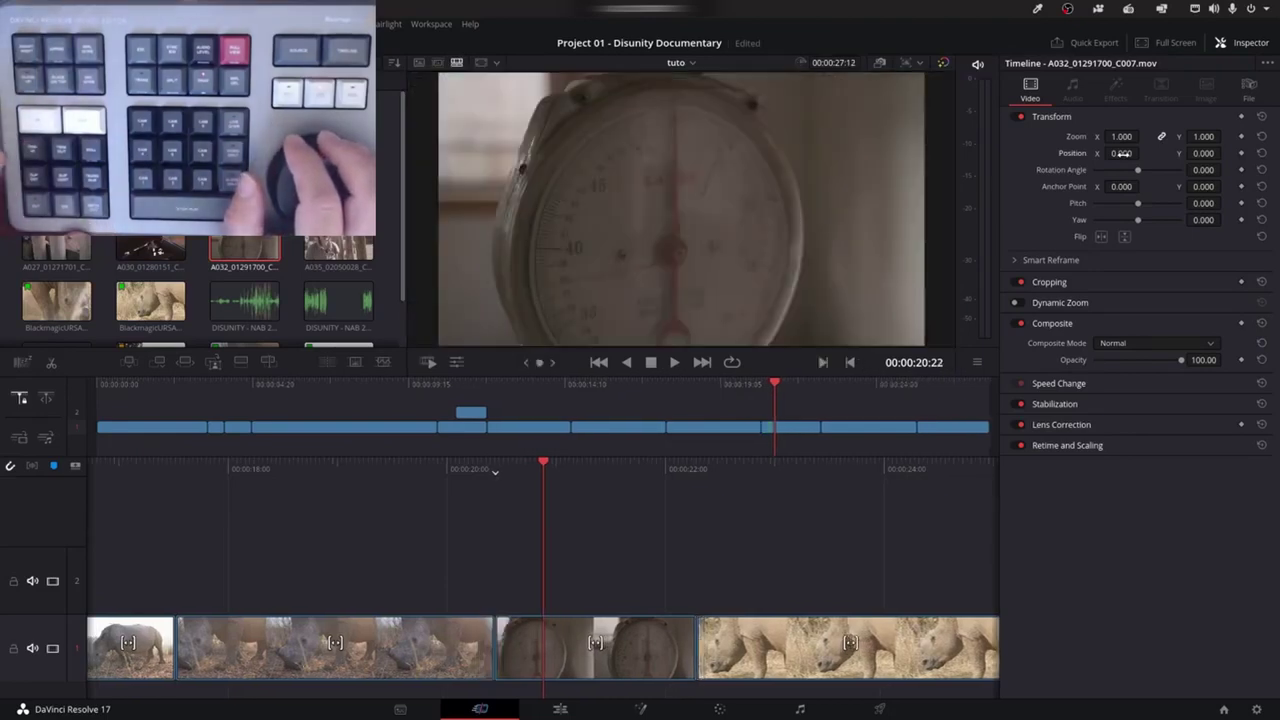
pyautogui.press('v')
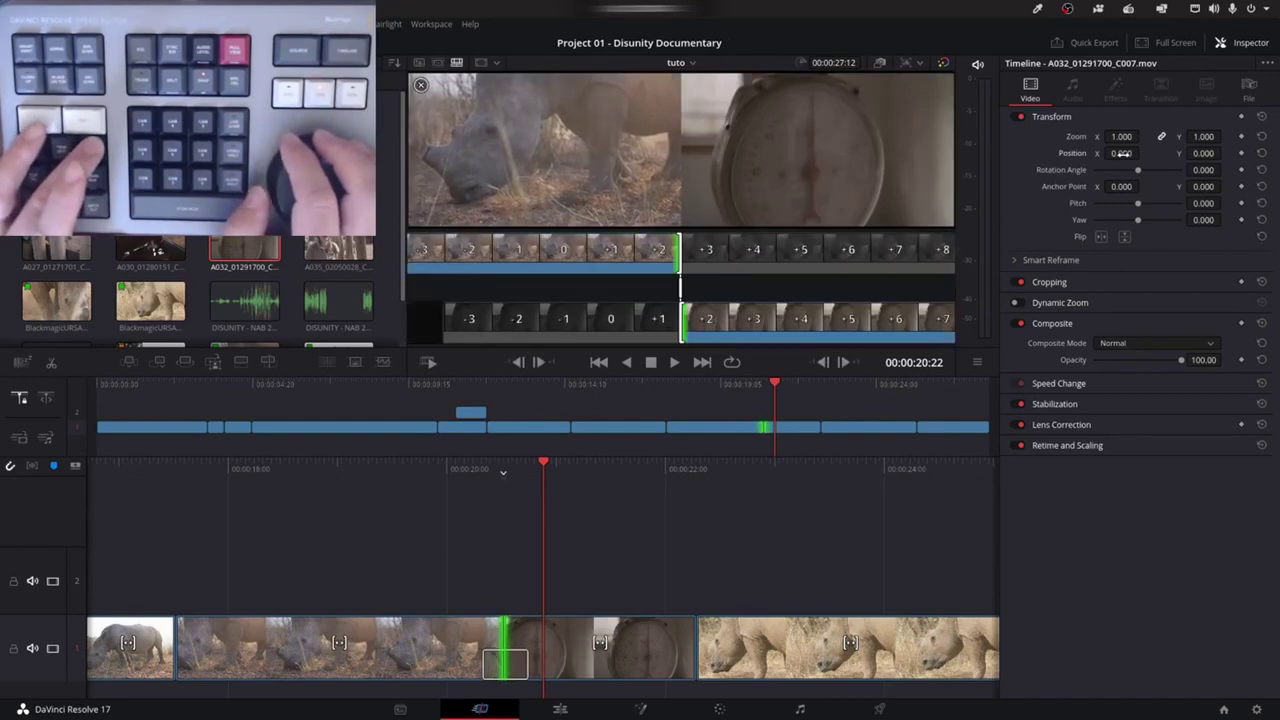
pyautogui.press('Escape')
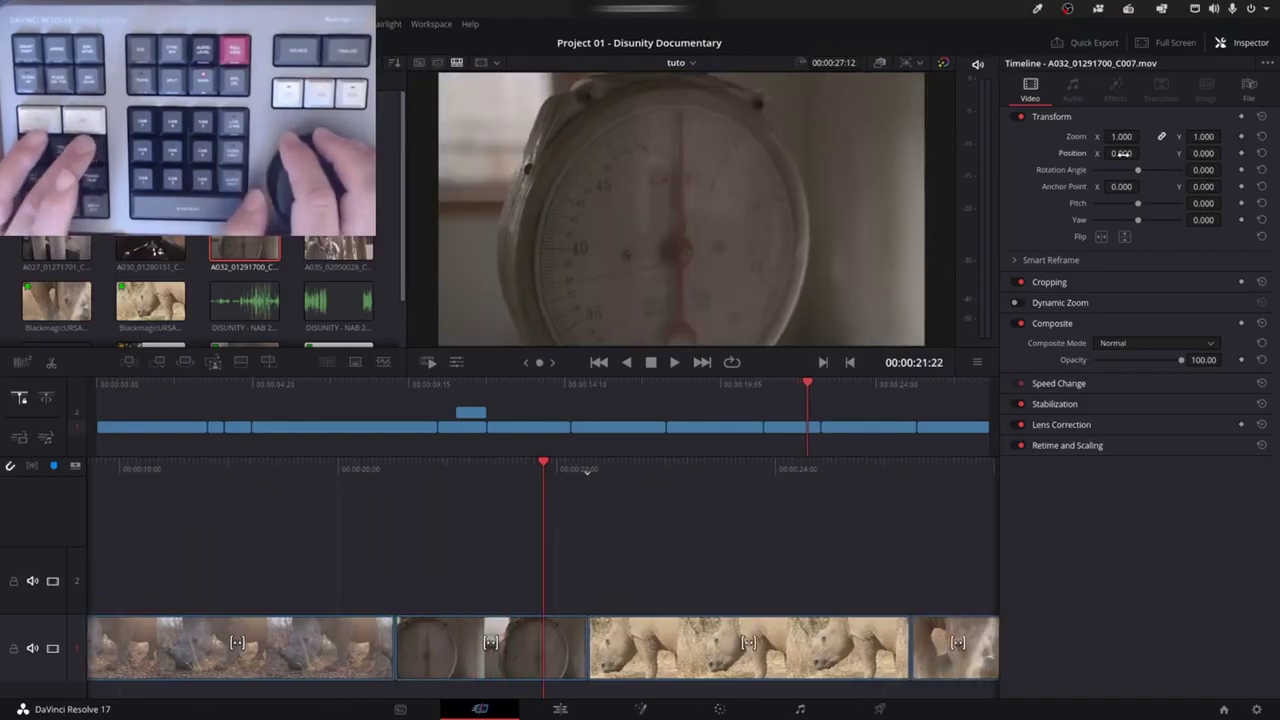
pyautogui.press('v')
pyautogui.press(',')
pyautogui.press(',')
pyautogui.press(',')
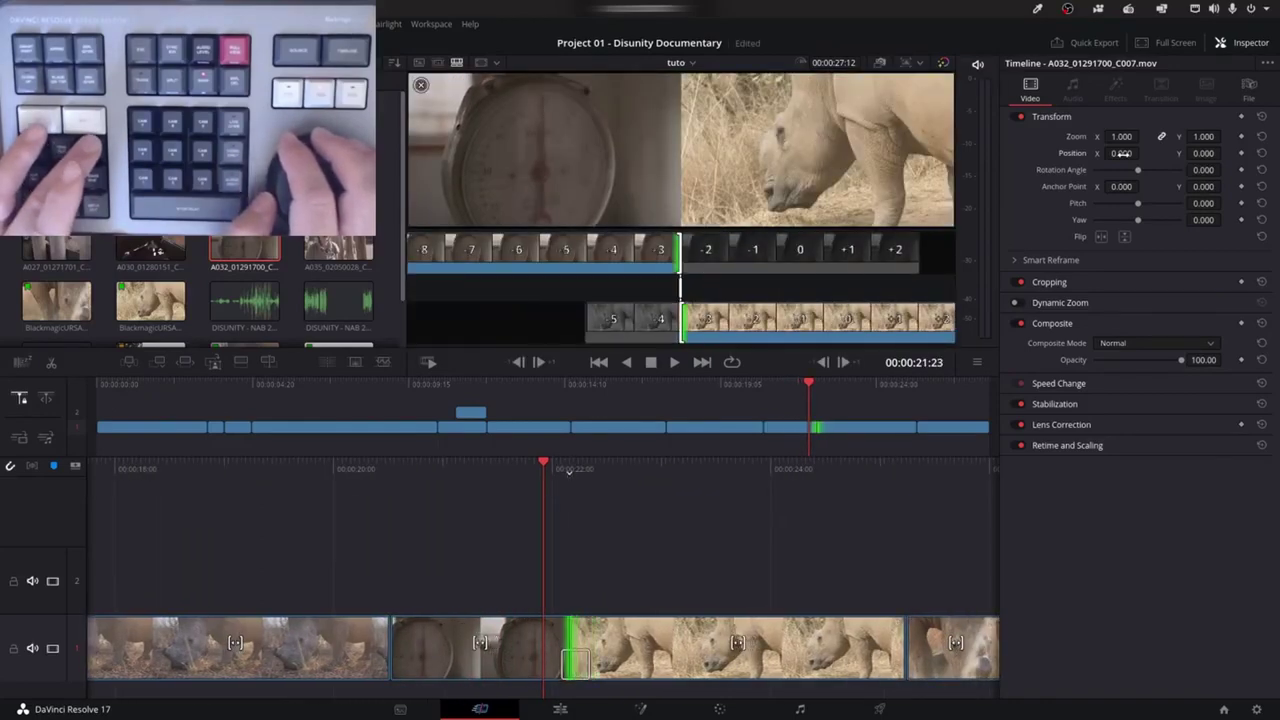
pyautogui.press('Escape')
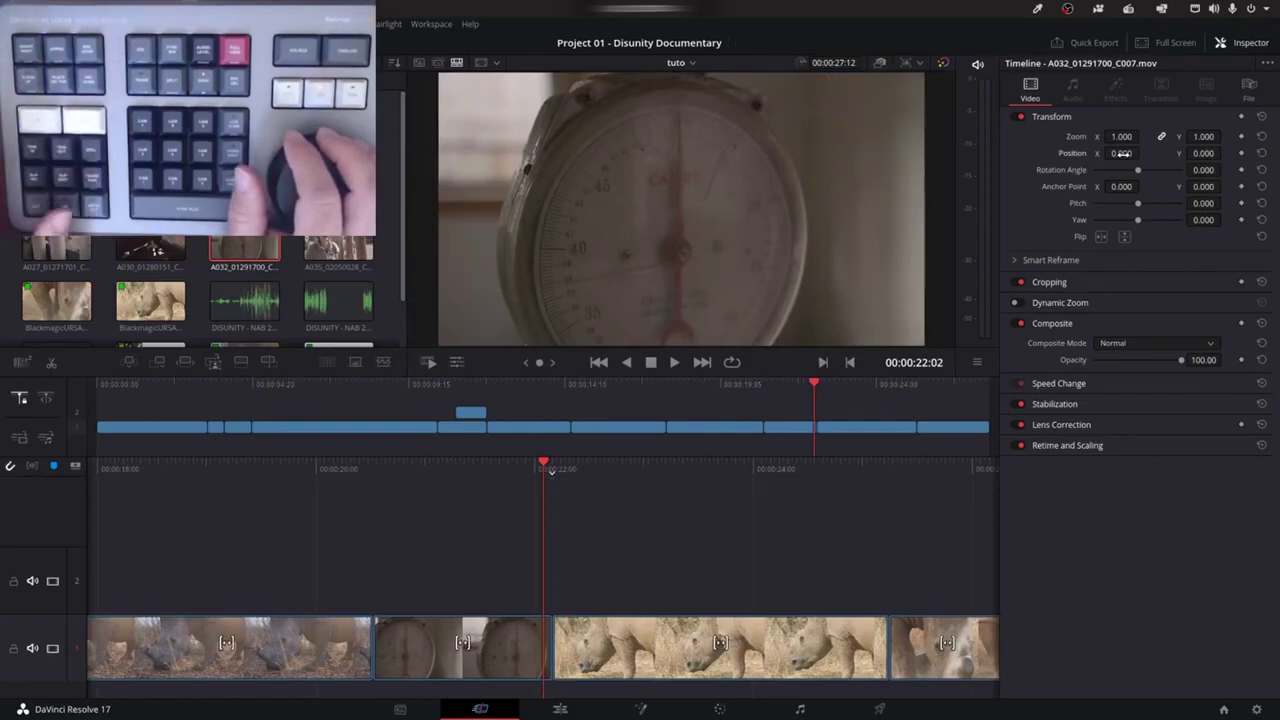
# Park near the long rhino clip's edit and trim it one frame earlier
pyautogui.press('Left')
pyautogui.press('Left')
pyautogui.press('Left')
pyautogui.press('j')
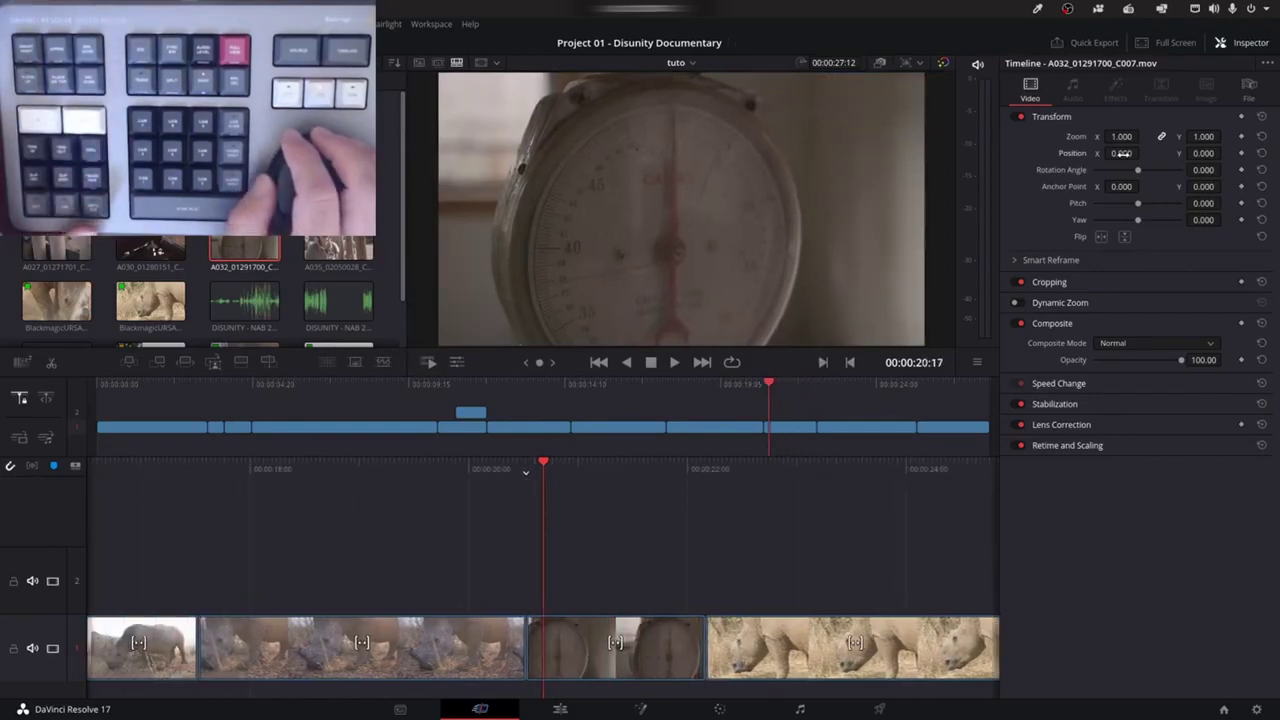
pyautogui.press('Left')
pyautogui.press('Left')
pyautogui.press('Left')
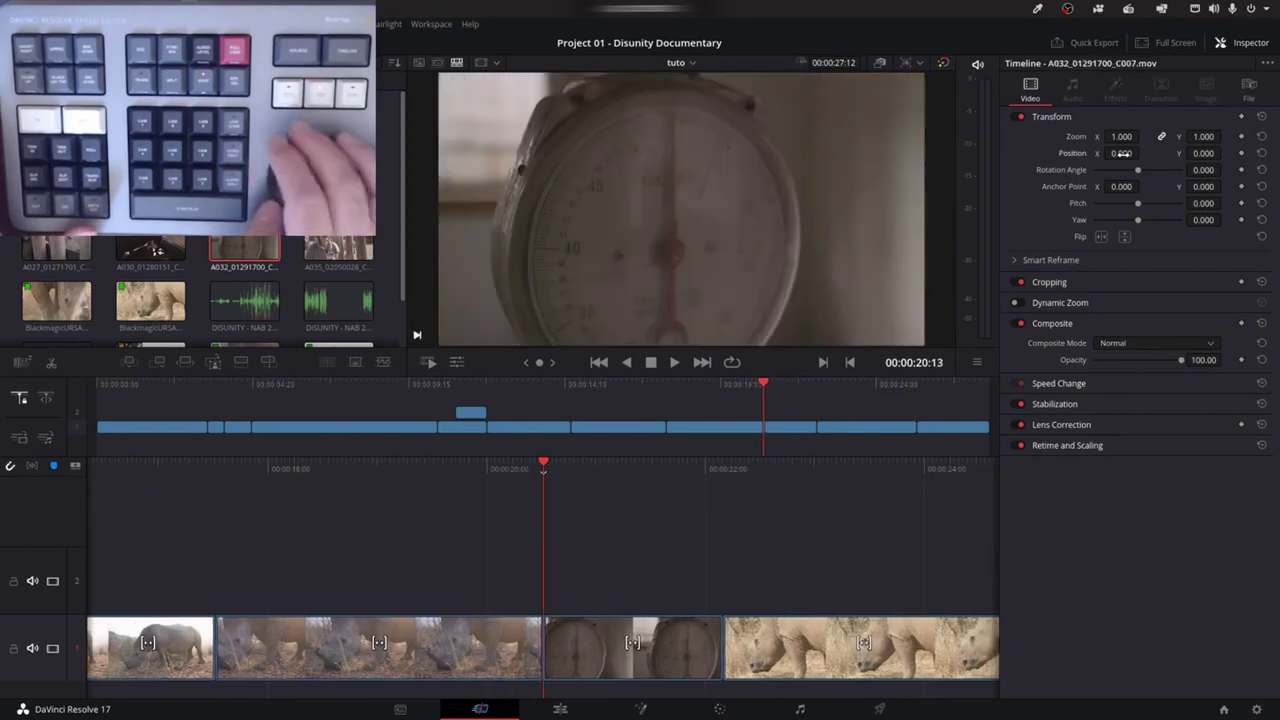
pyautogui.press('Right')
pyautogui.press('Right')
pyautogui.press('Right')
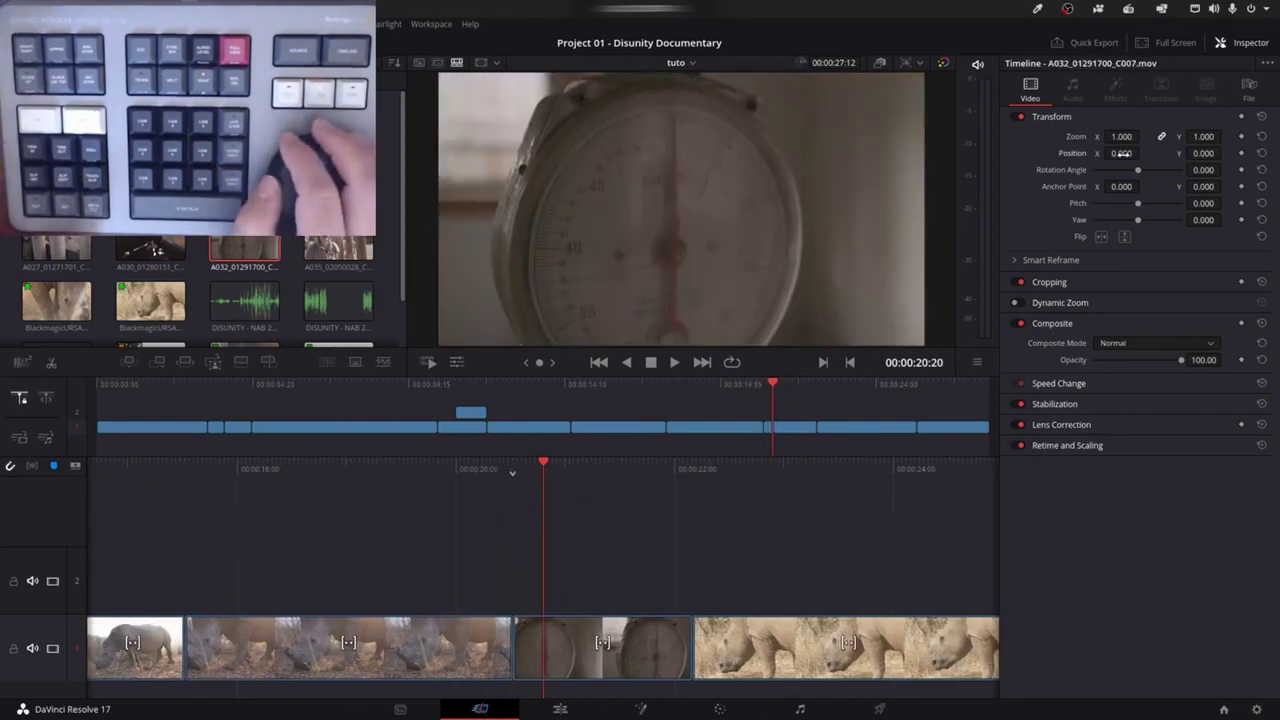
pyautogui.press('Left')
pyautogui.press('Left')
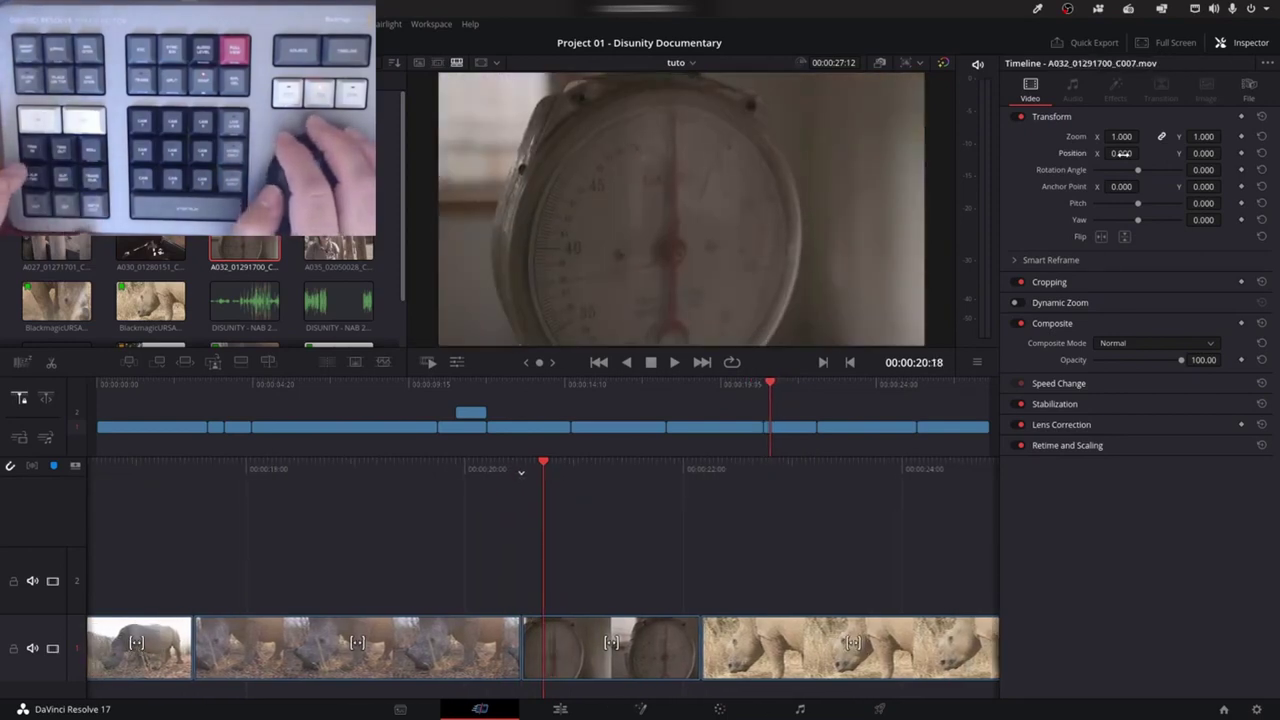
pyautogui.press('e')
pyautogui.press(',')
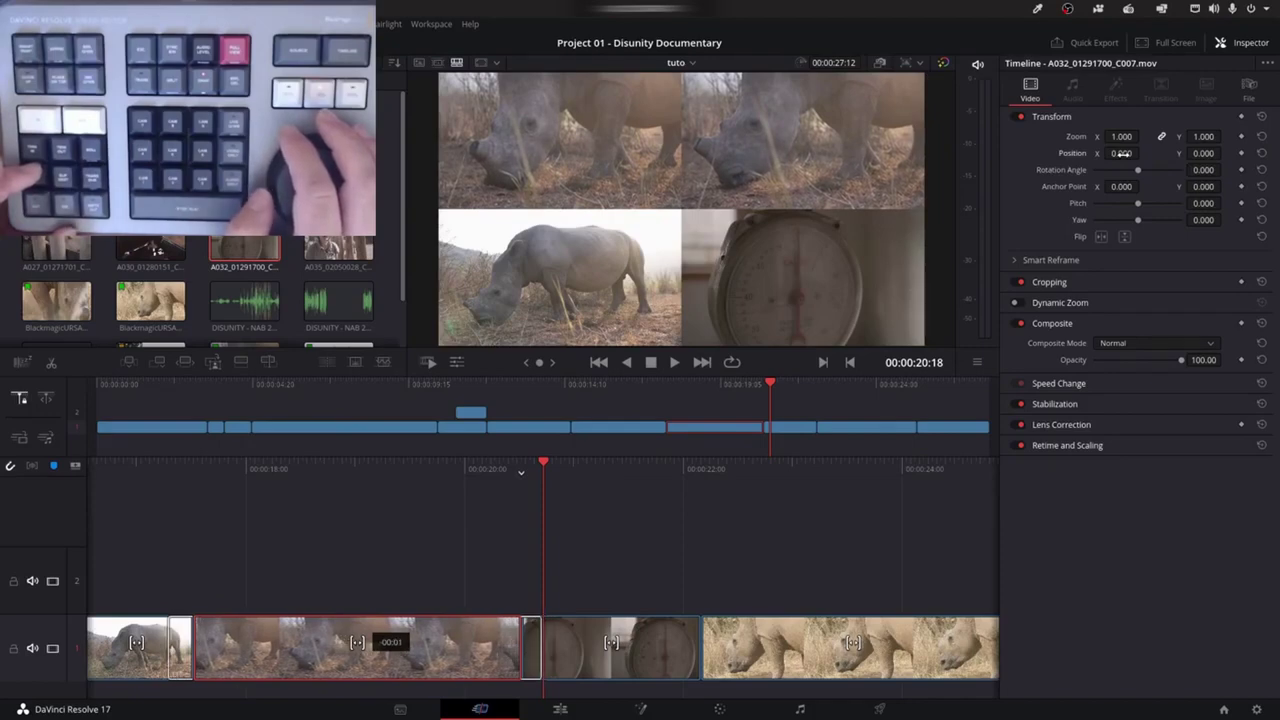
# Reverse the one-frame trim and trim the next rhino clip's start by two frames
pyautogui.press('.')
pyautogui.press('.')
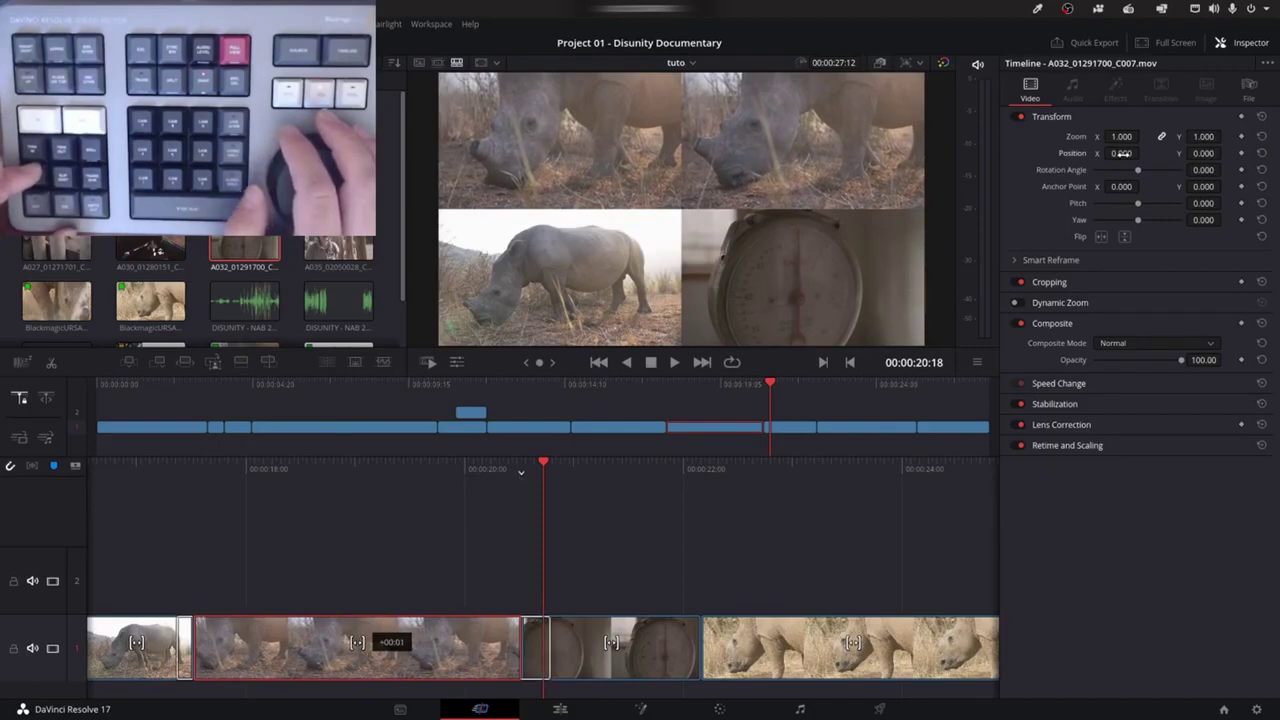
pyautogui.press('space')
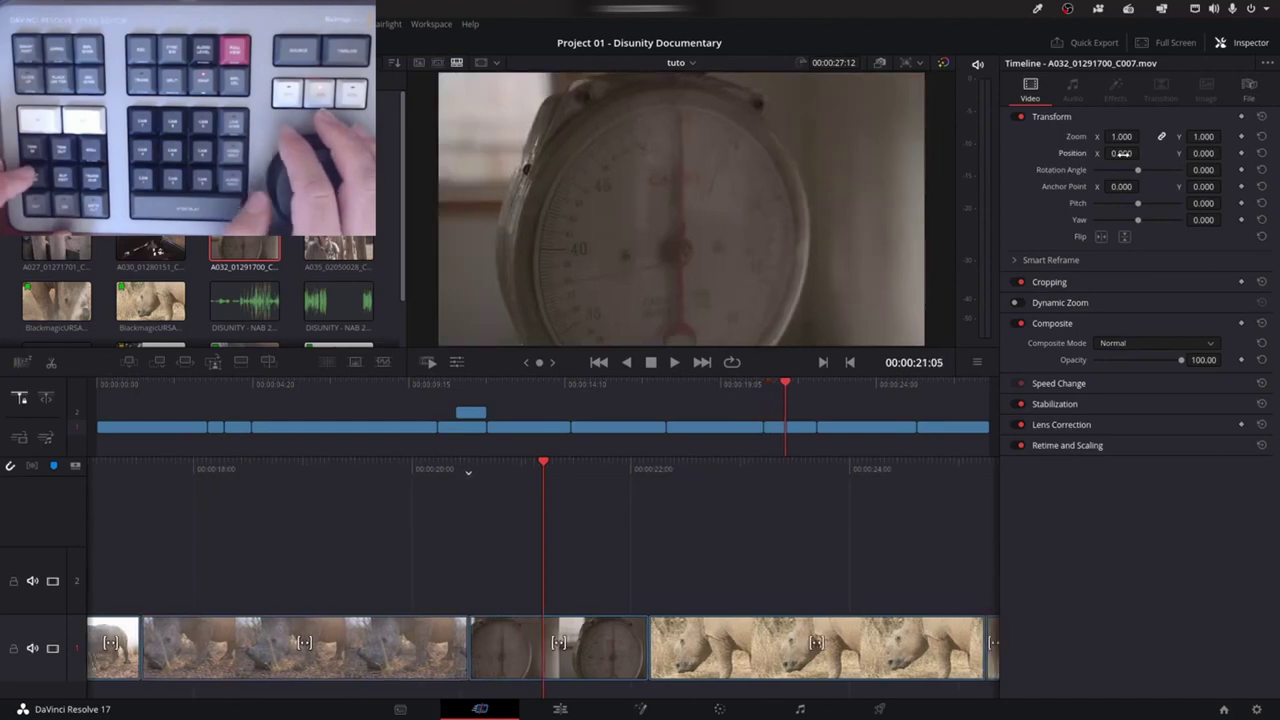
pyautogui.press('s')
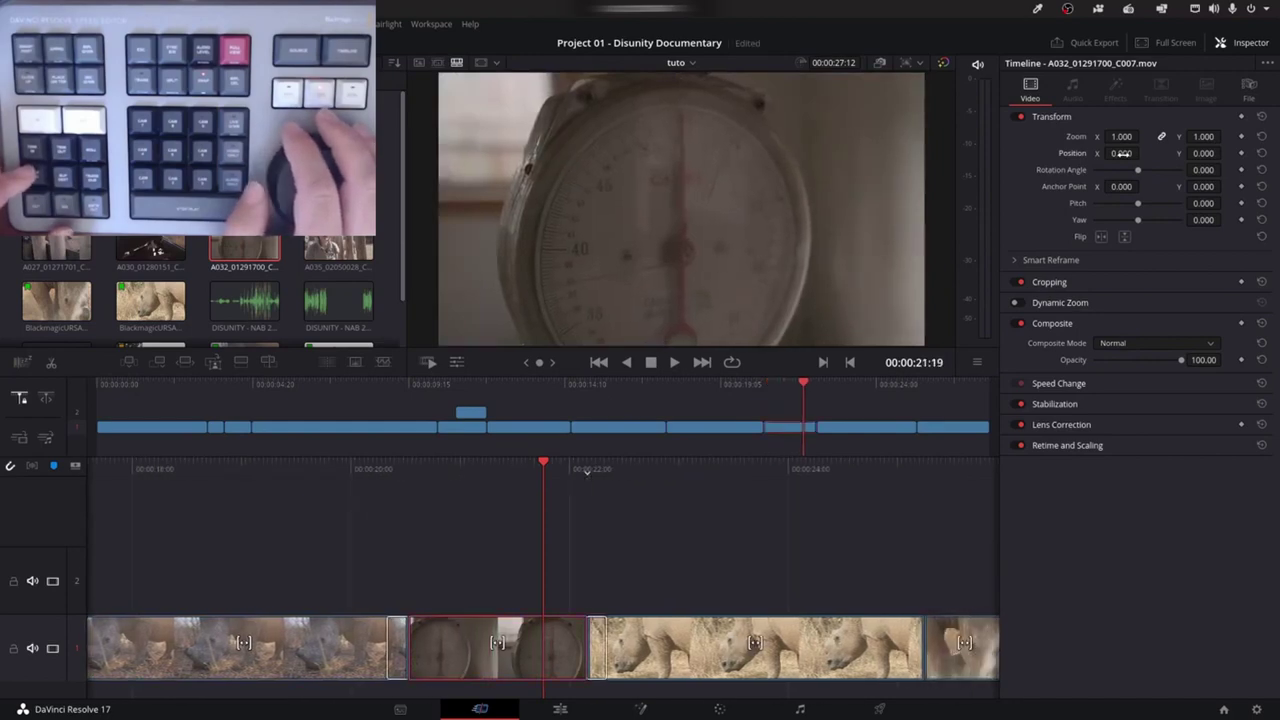
pyautogui.press('Left')
pyautogui.press('Left')
pyautogui.press('Left')
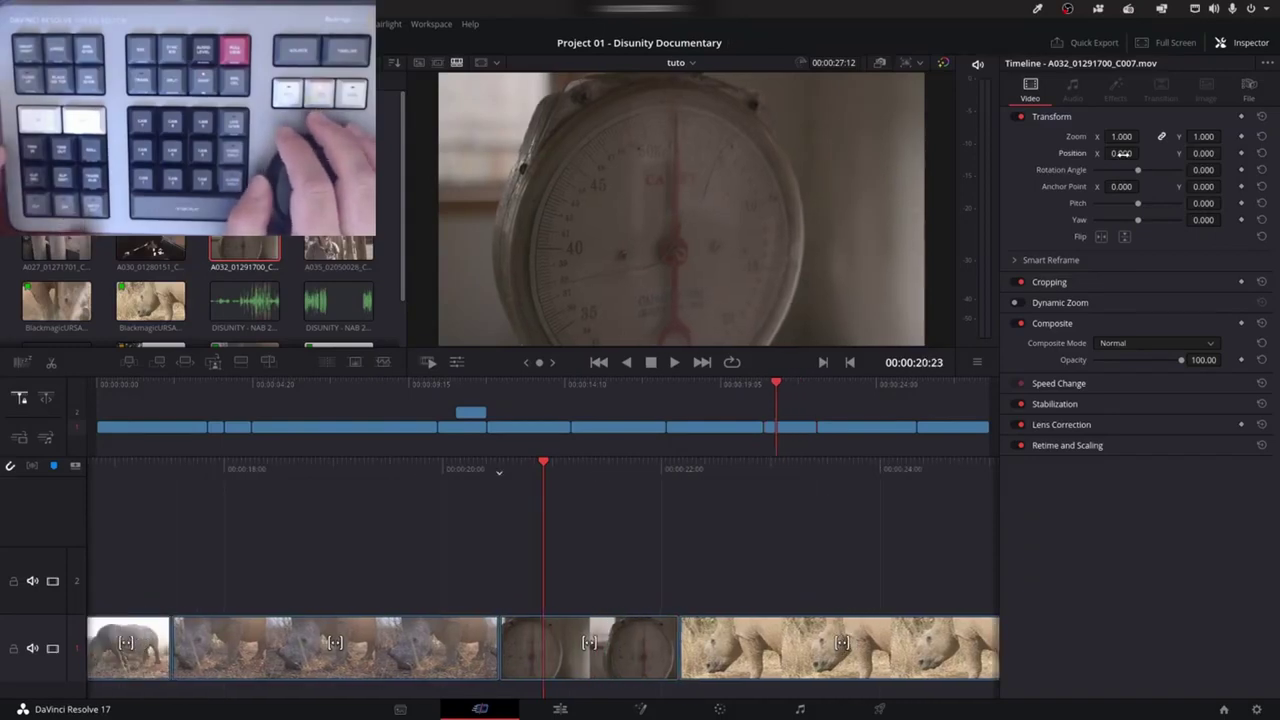
pyautogui.hotkey('shift', 'v')
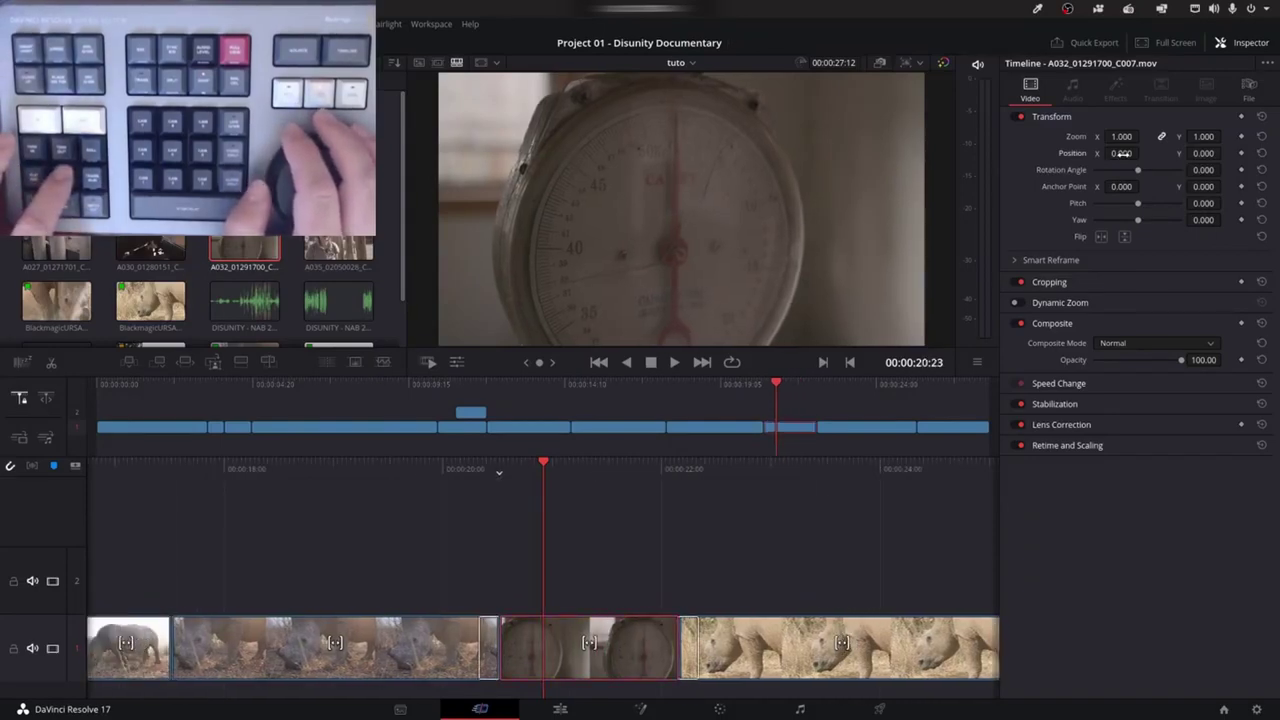
pyautogui.press('Right')
pyautogui.press('Right')
pyautogui.press('Right')
pyautogui.press('Right')
pyautogui.press('Right')
pyautogui.press('Right')
pyautogui.press('Right')
pyautogui.press('Right')
pyautogui.press('Right')
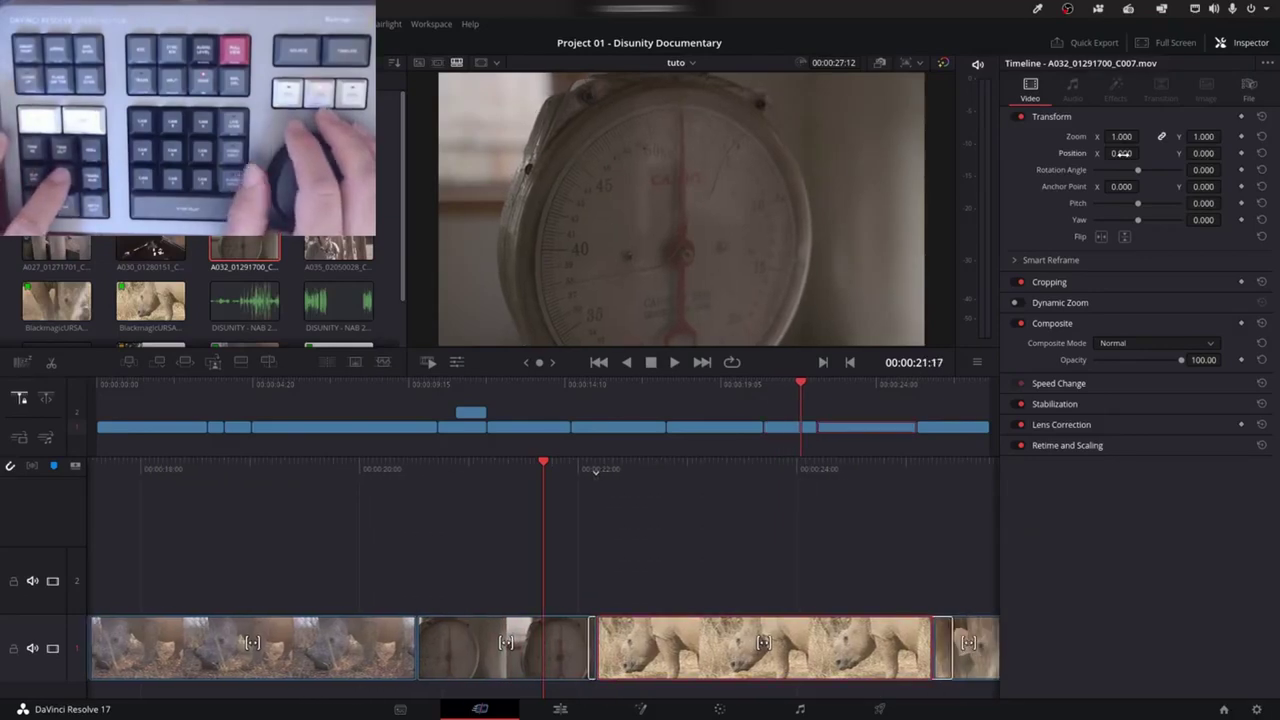
pyautogui.press(',')
pyautogui.press(',')
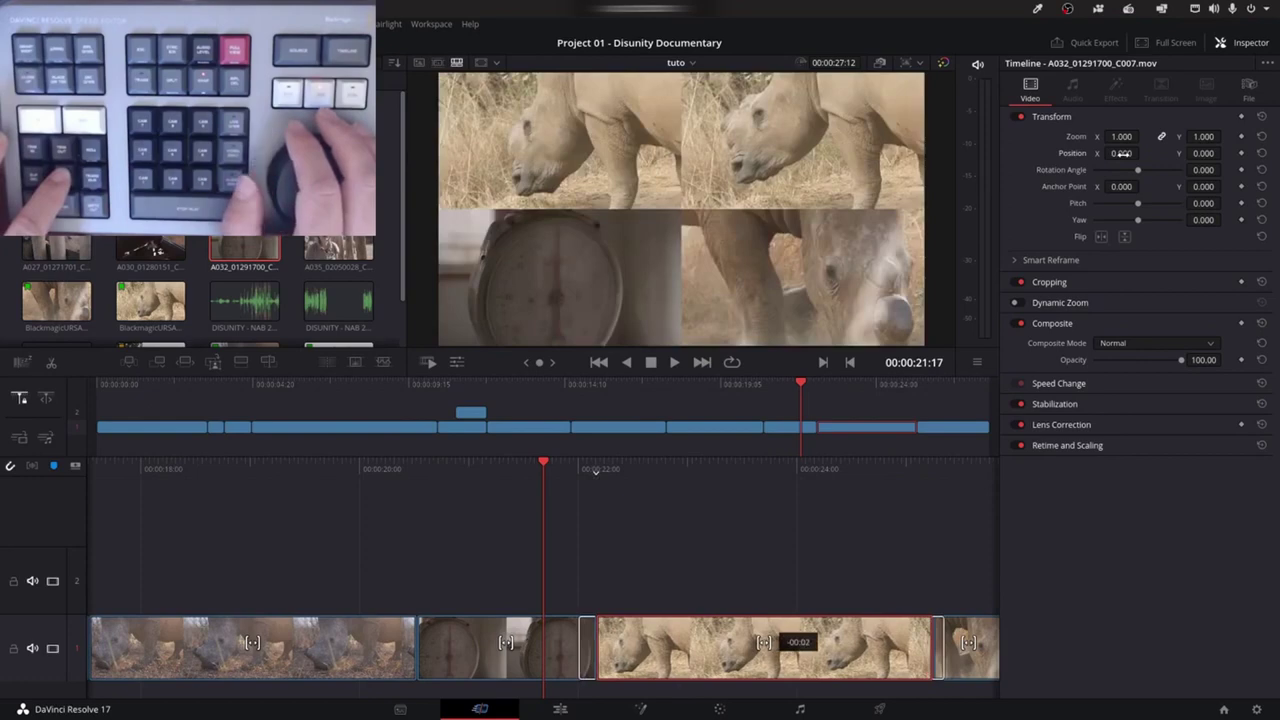
pyautogui.press(',')
pyautogui.press(',')
pyautogui.press(',')
pyautogui.press(',')
pyautogui.press(',')
pyautogui.press('Escape')
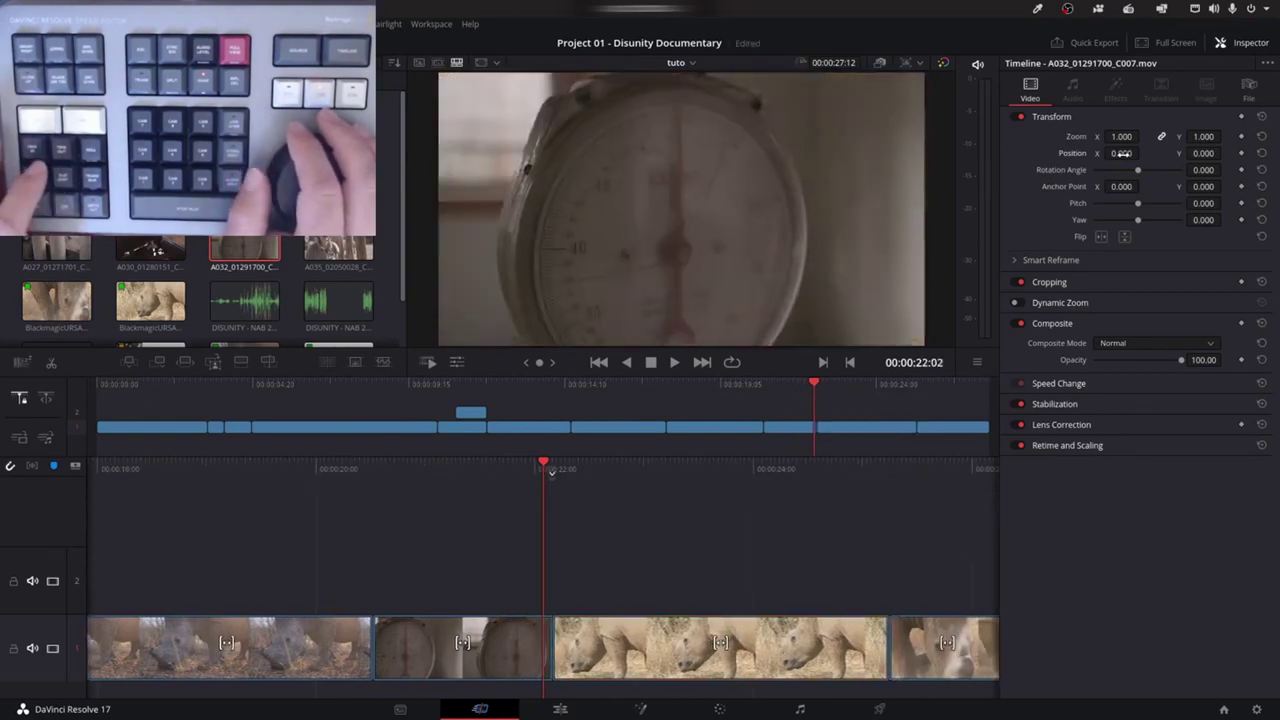
# Roll the scale-to-rhino cut one frame later and slip the scale clip's content one frame
pyautogui.press('Left')
pyautogui.press('Left')
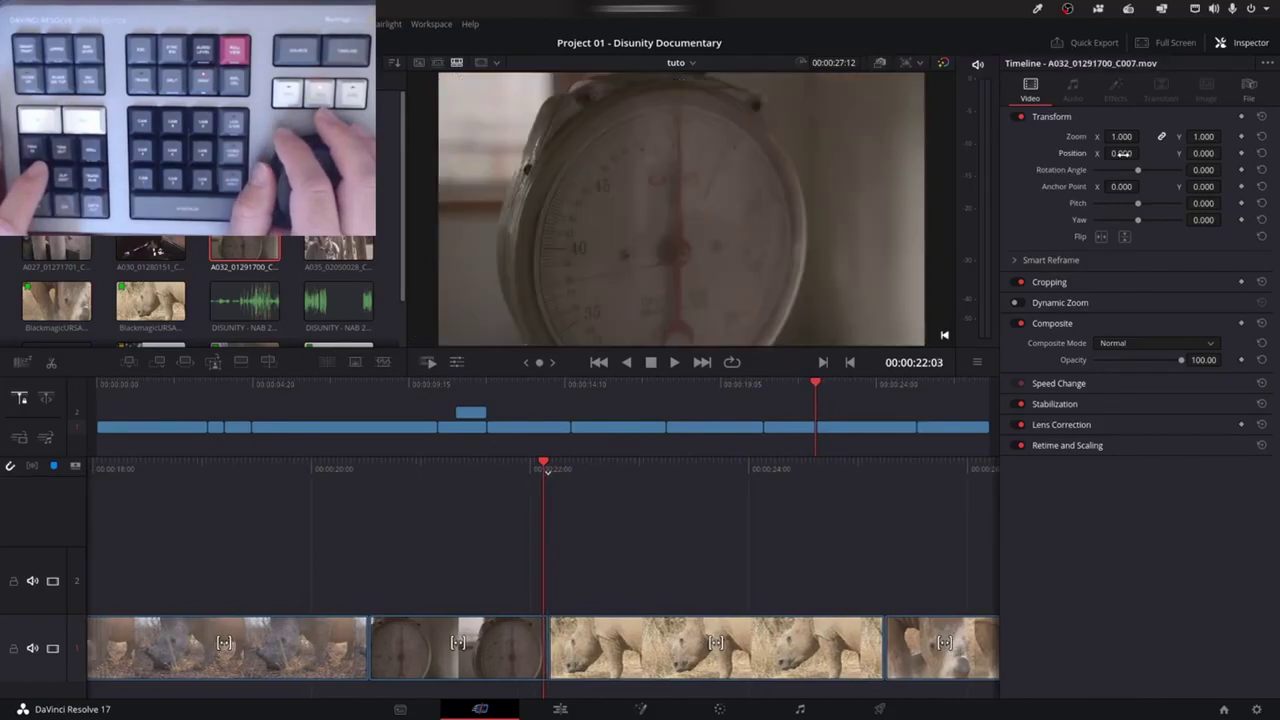
pyautogui.press('Right')
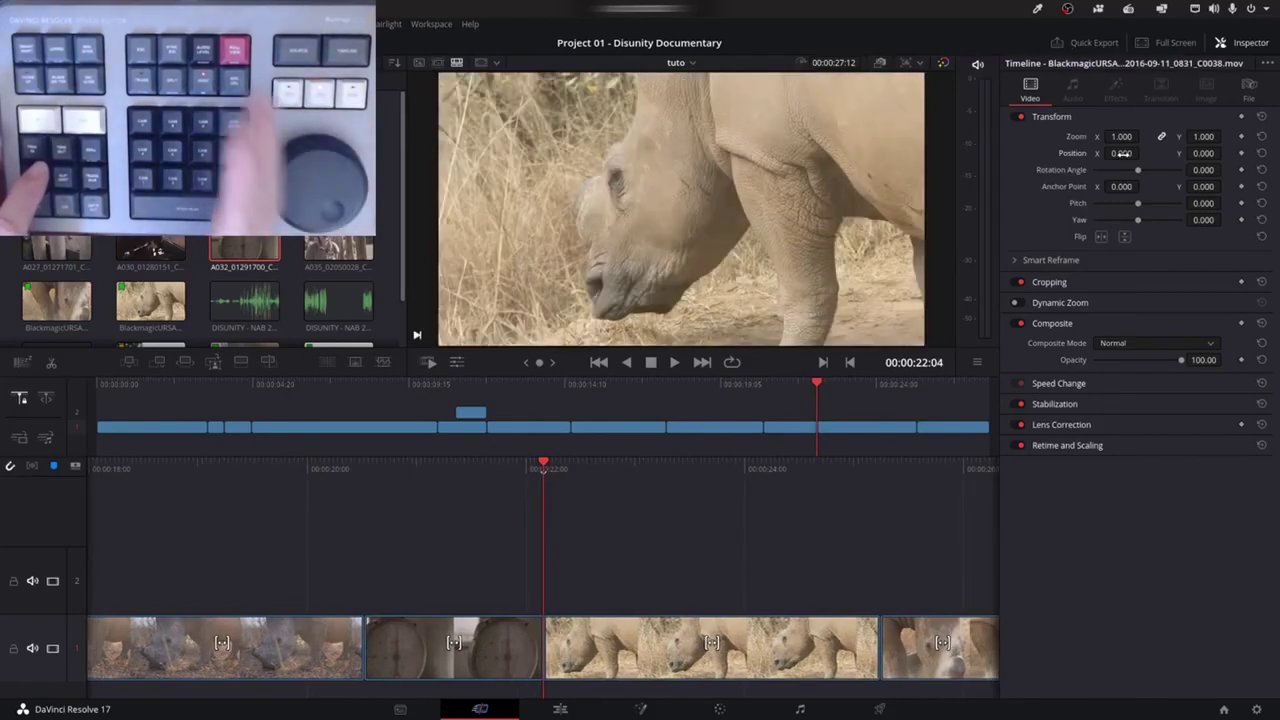
pyautogui.press('Left')
pyautogui.press('Left')
pyautogui.press('Left')
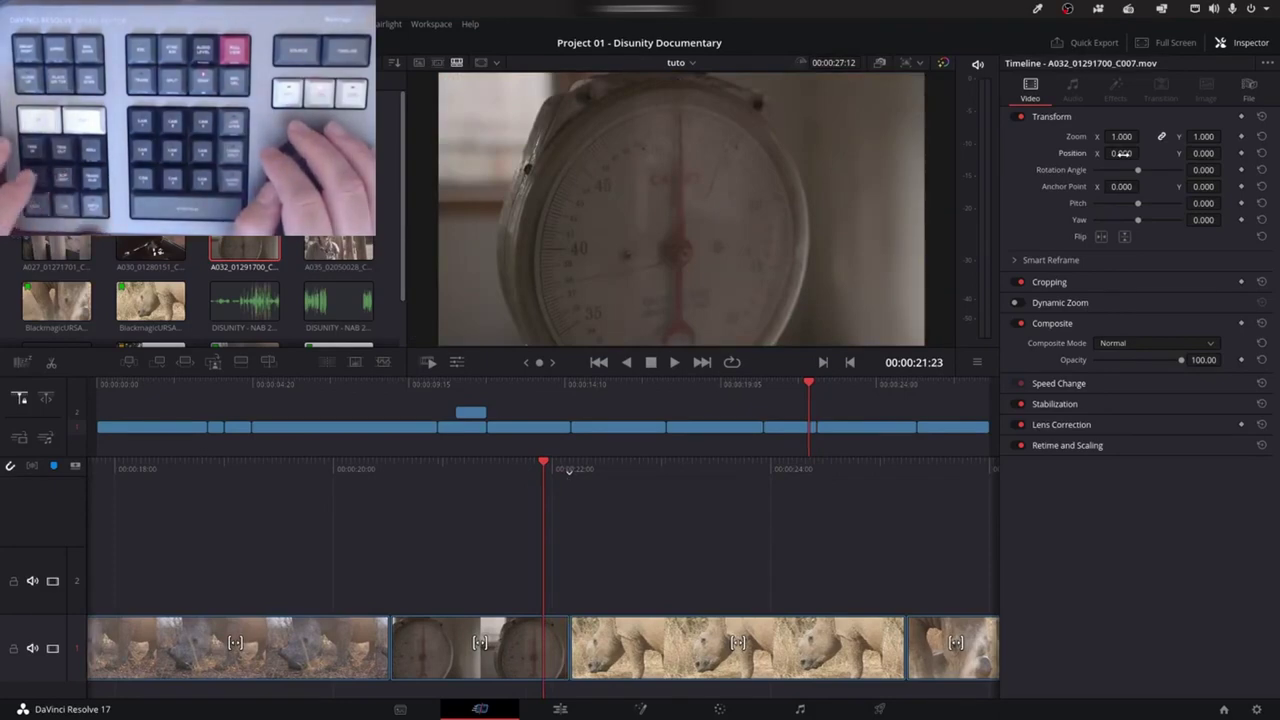
pyautogui.press('v')
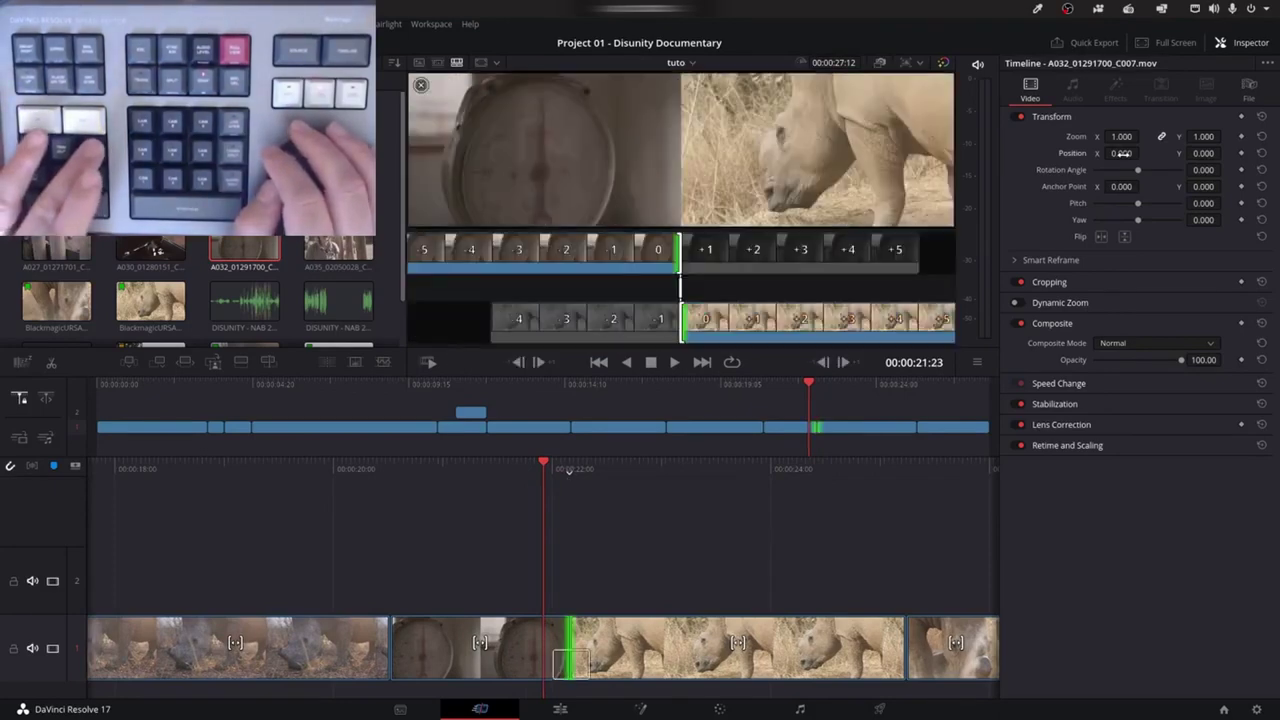
pyautogui.press('.')
pyautogui.press('Escape')
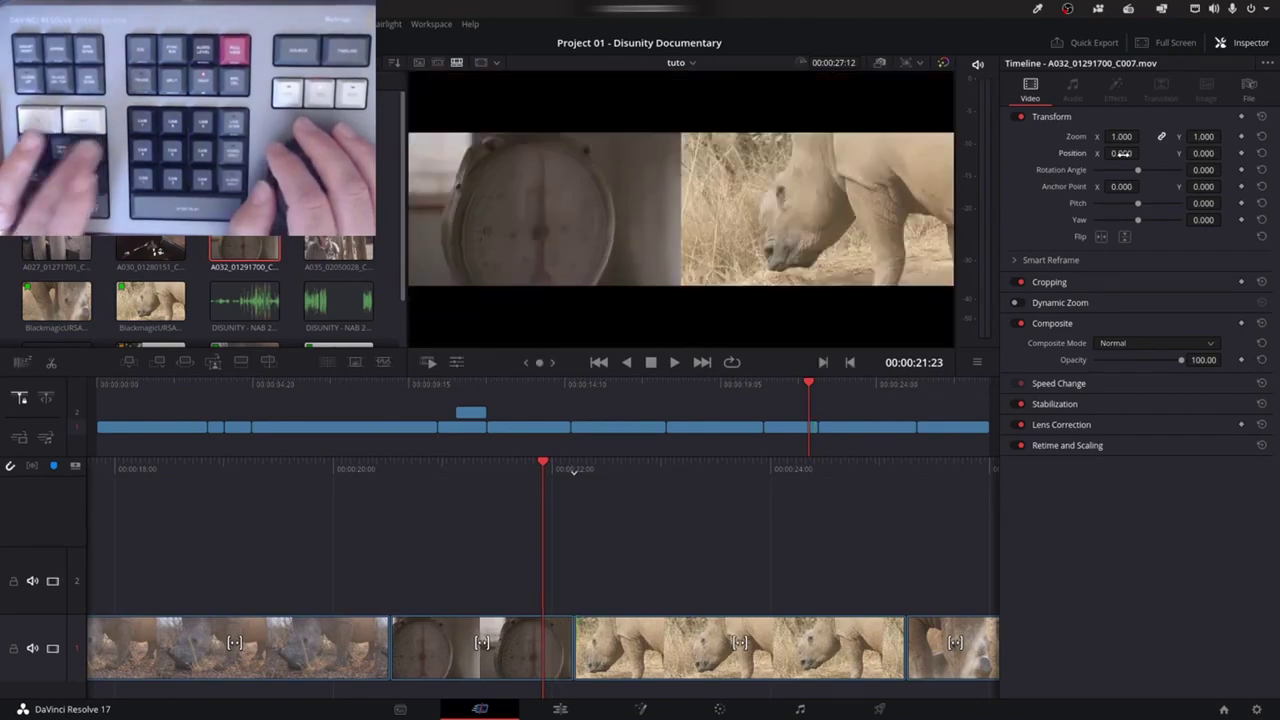
pyautogui.hotkey('shift', 'v')
pyautogui.press('.')
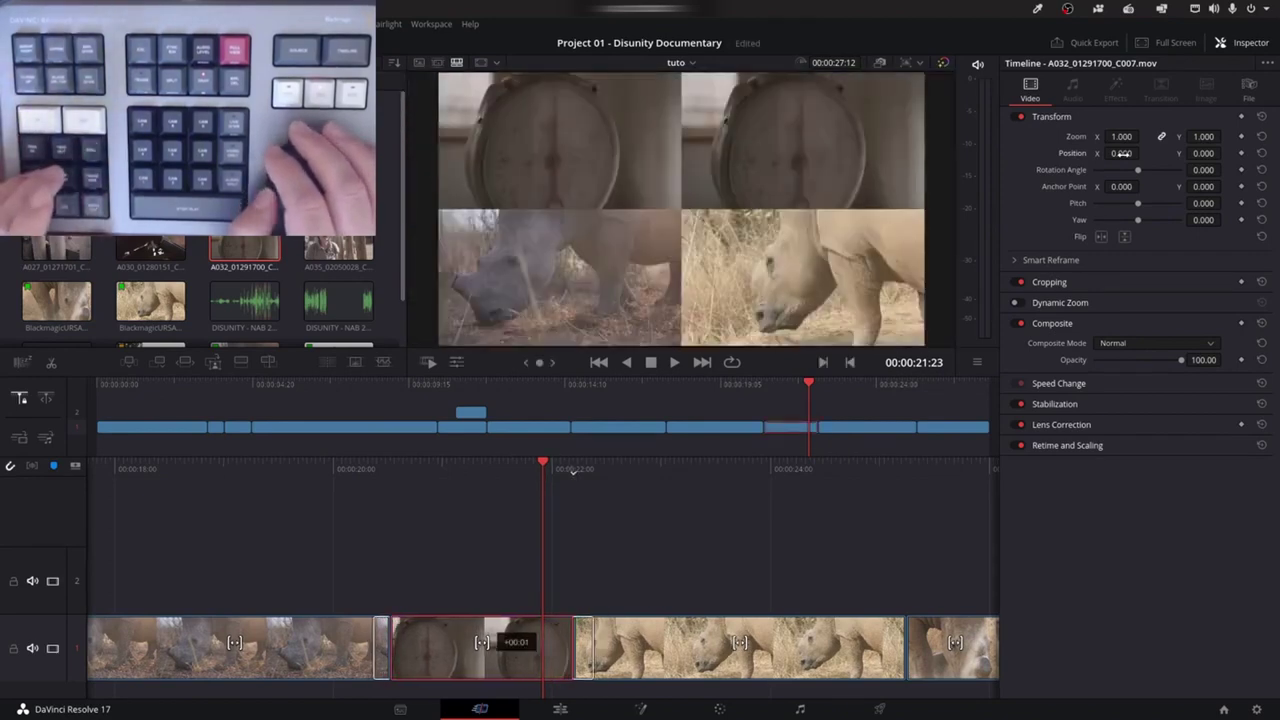
pyautogui.press('Escape')
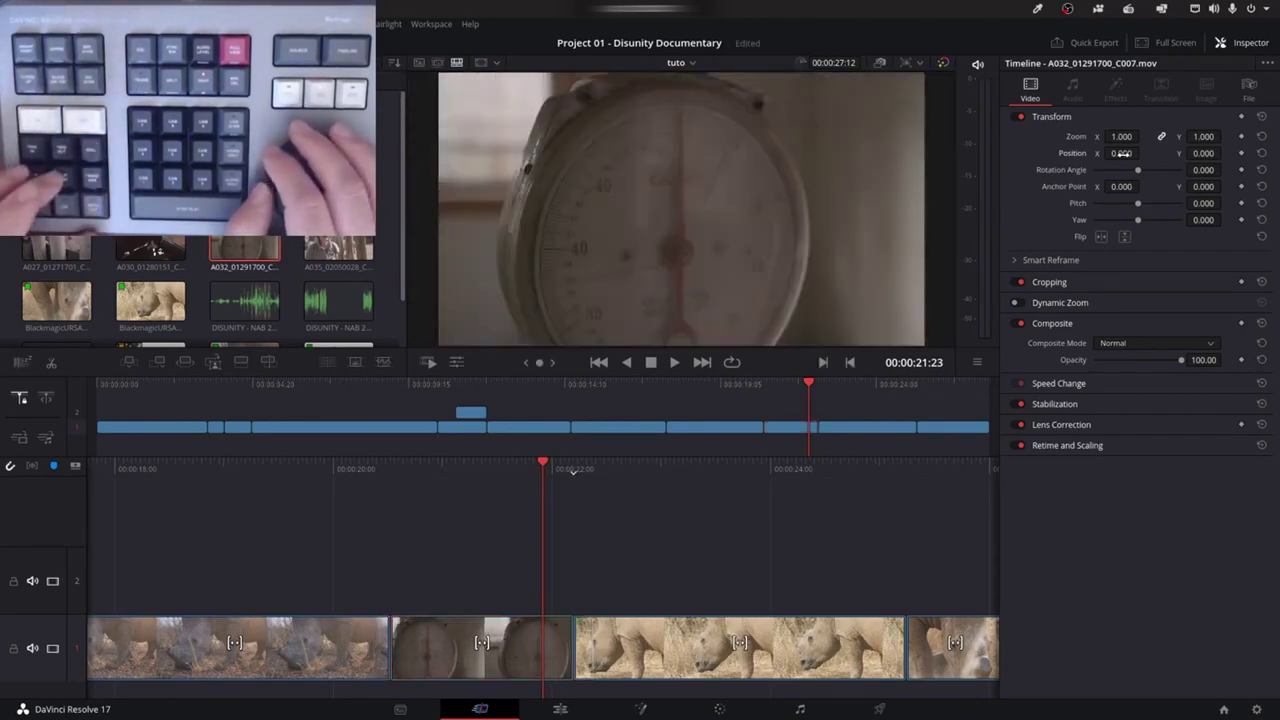
pyautogui.press('.')
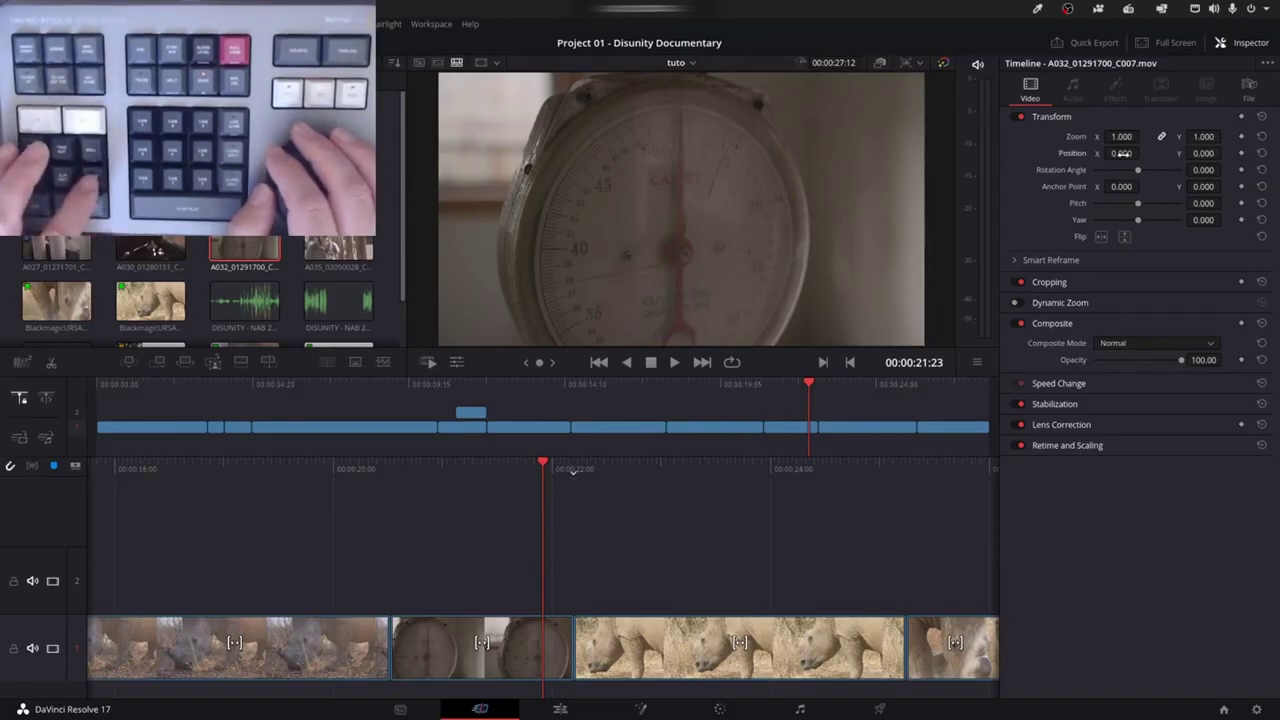
# Move the cut before the scale shot four frames later (-1, then +5) and check it
pyautogui.press('j')
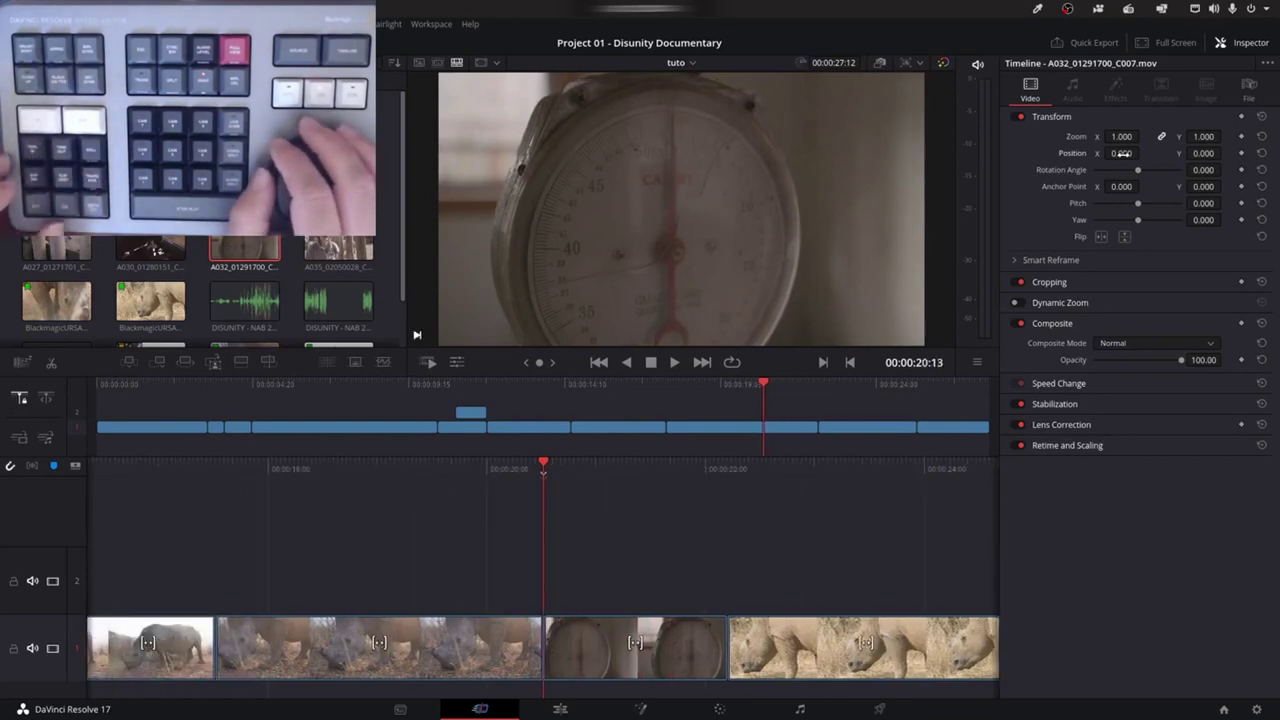
pyautogui.press('v')
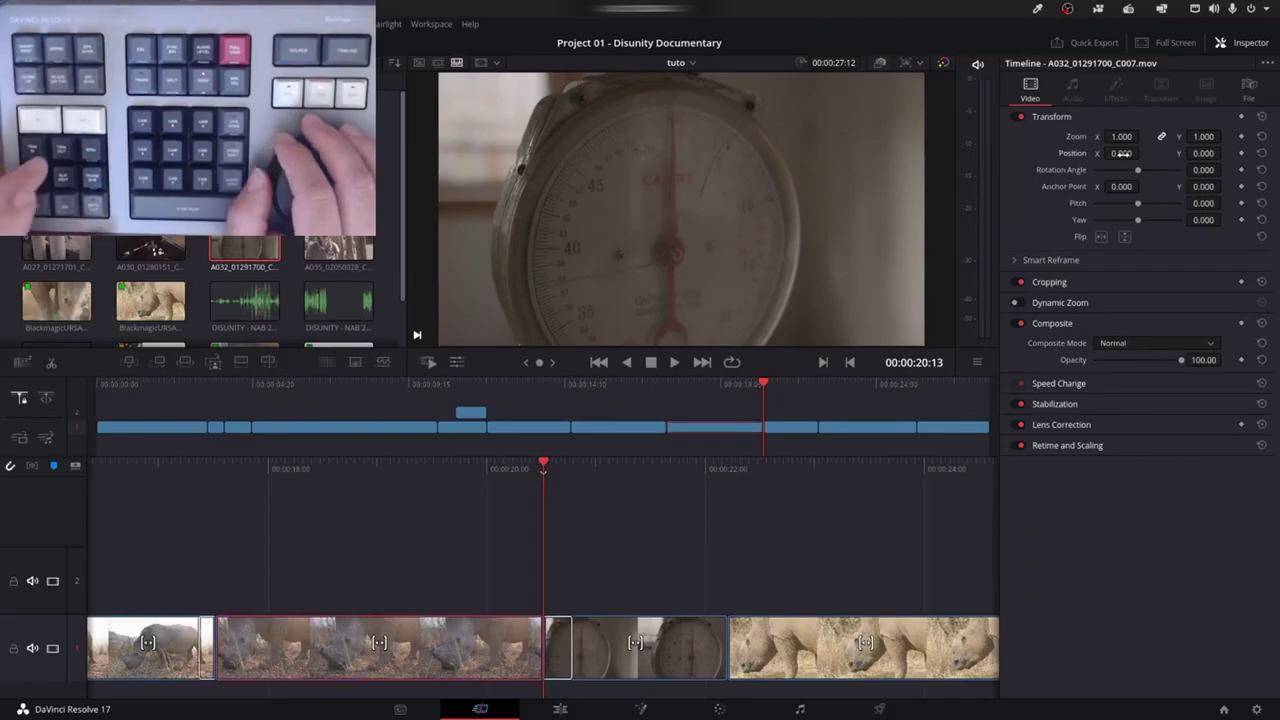
pyautogui.press(',')
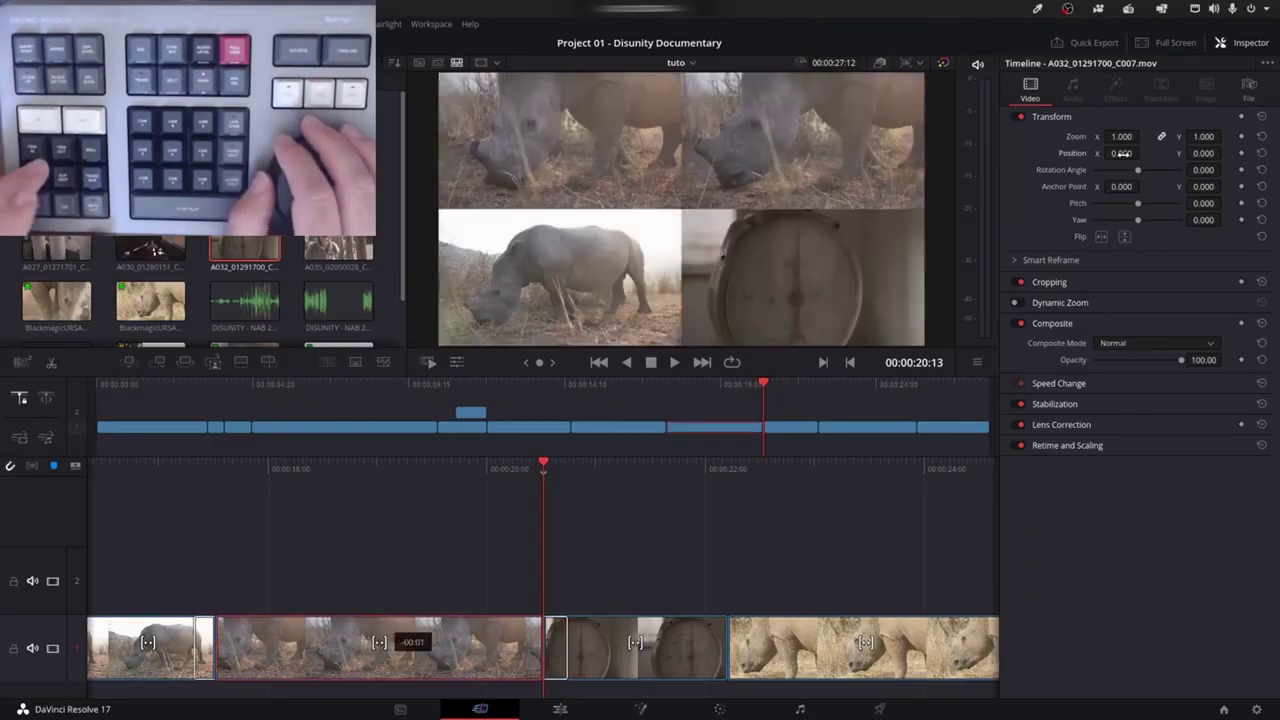
pyautogui.press('.')
pyautogui.press('.')
pyautogui.press('.')
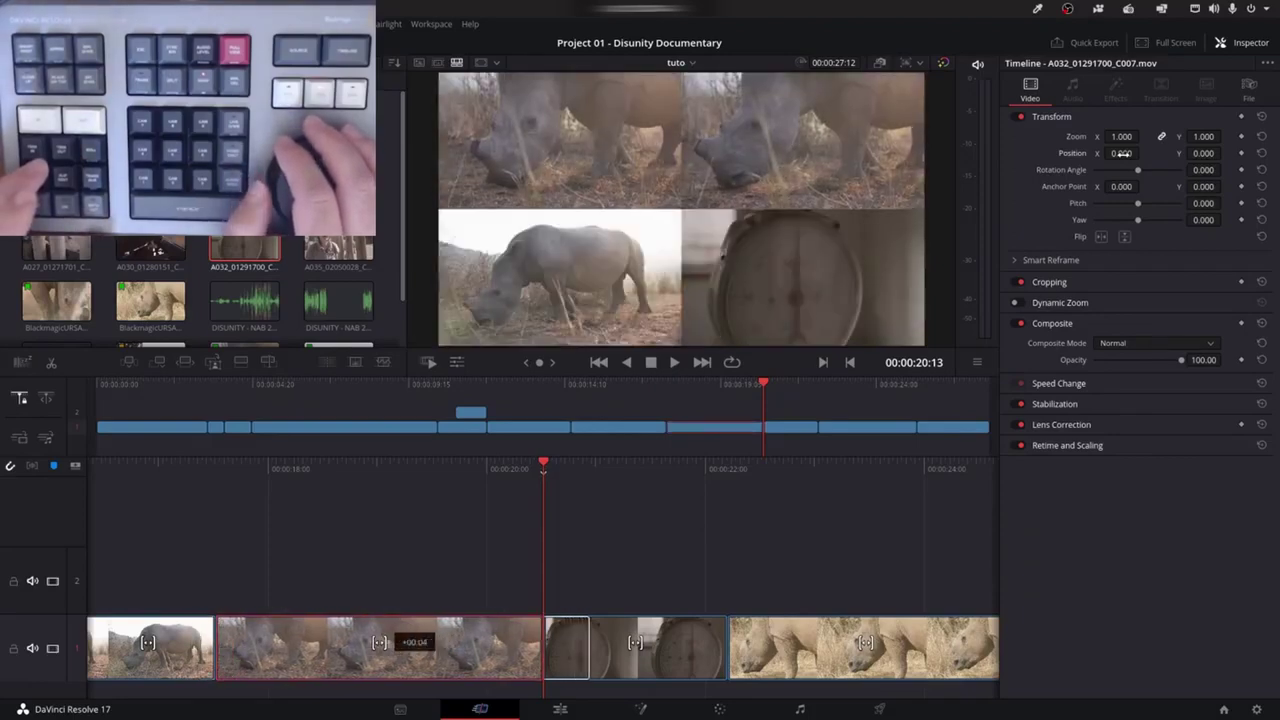
pyautogui.press('Escape')
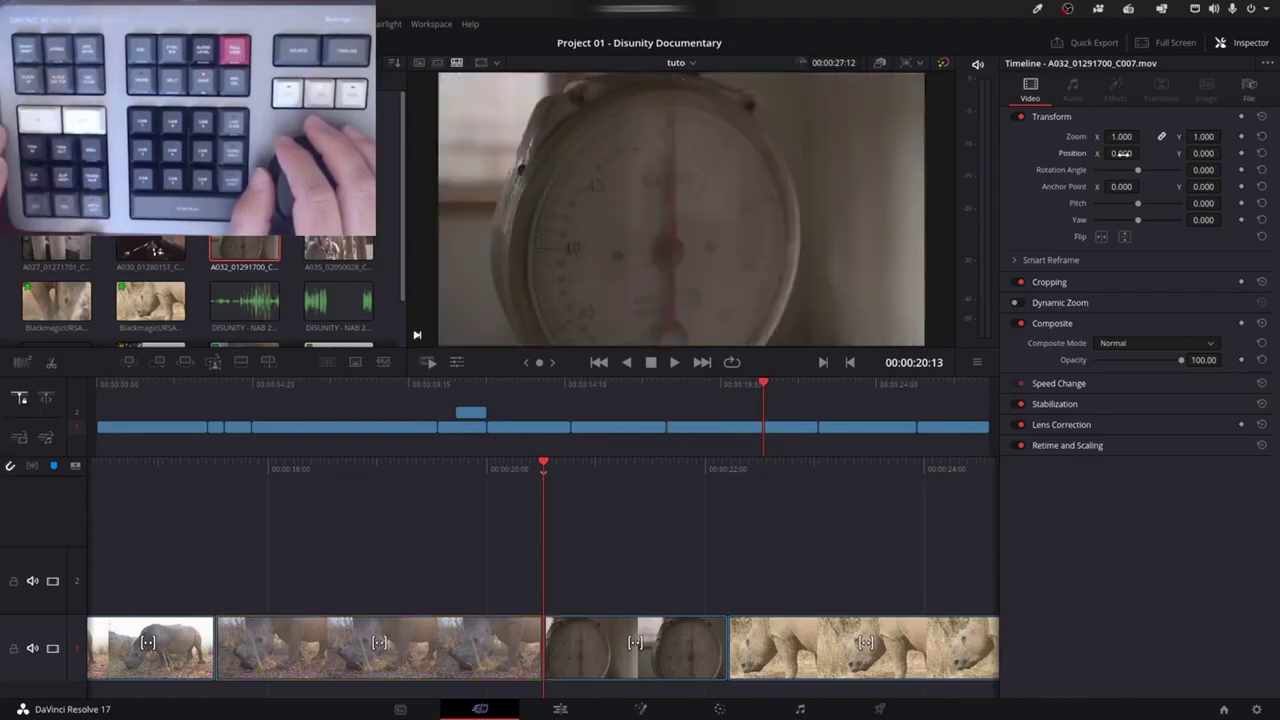
pyautogui.press('Right')
pyautogui.press('Right')
pyautogui.press('Right')
pyautogui.press('Right')
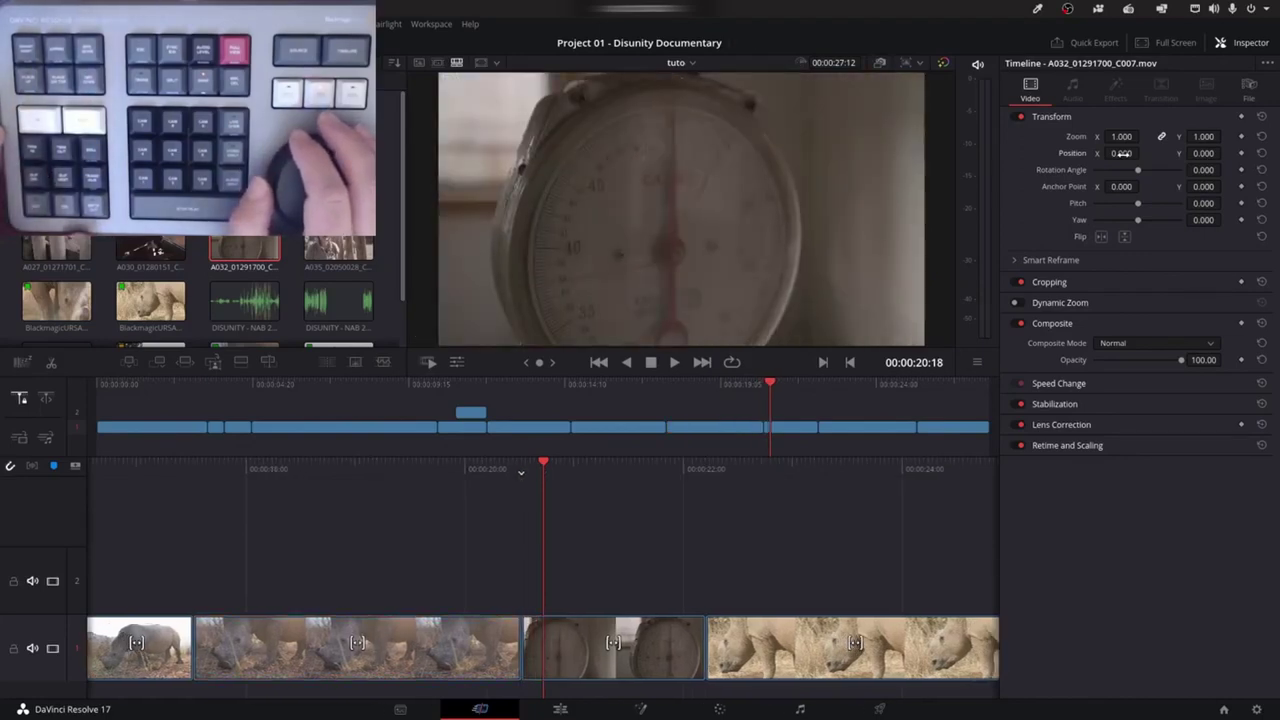
pyautogui.hotkey('ctrl', 't')
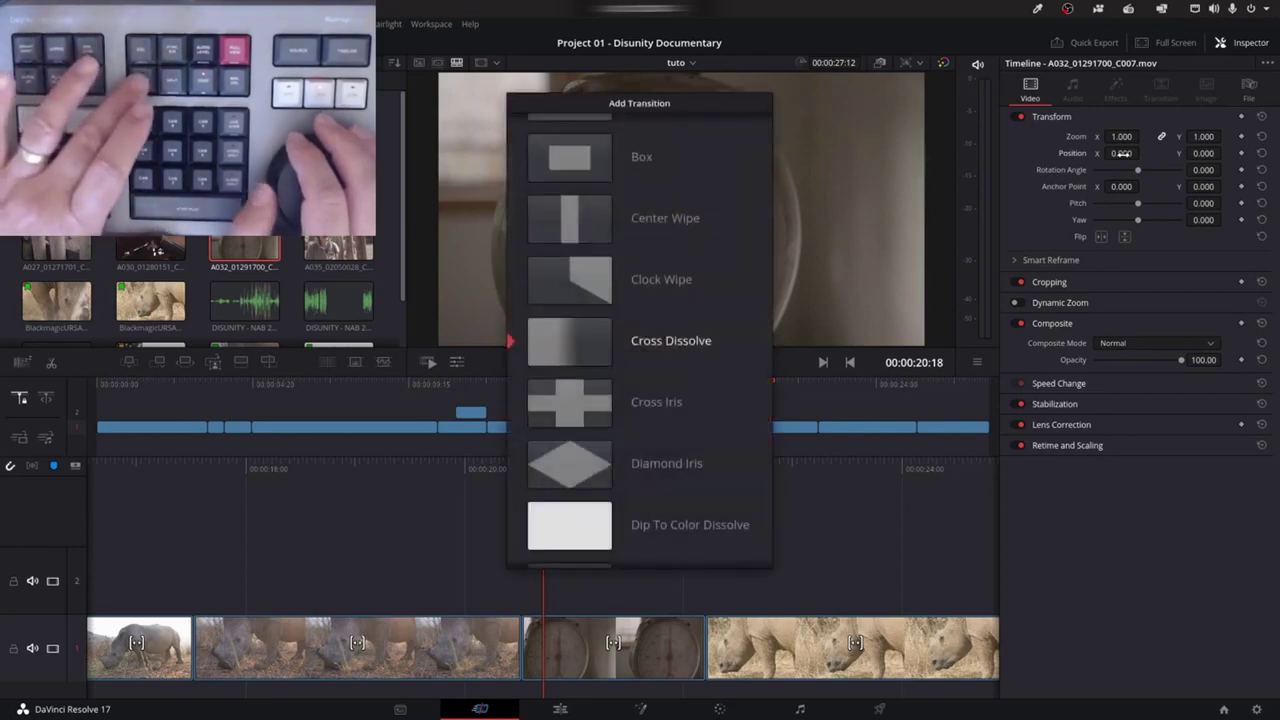
pyautogui.press('Up')
pyautogui.press('Up')
pyautogui.press('Up')
pyautogui.press('Up')
pyautogui.press('Up')
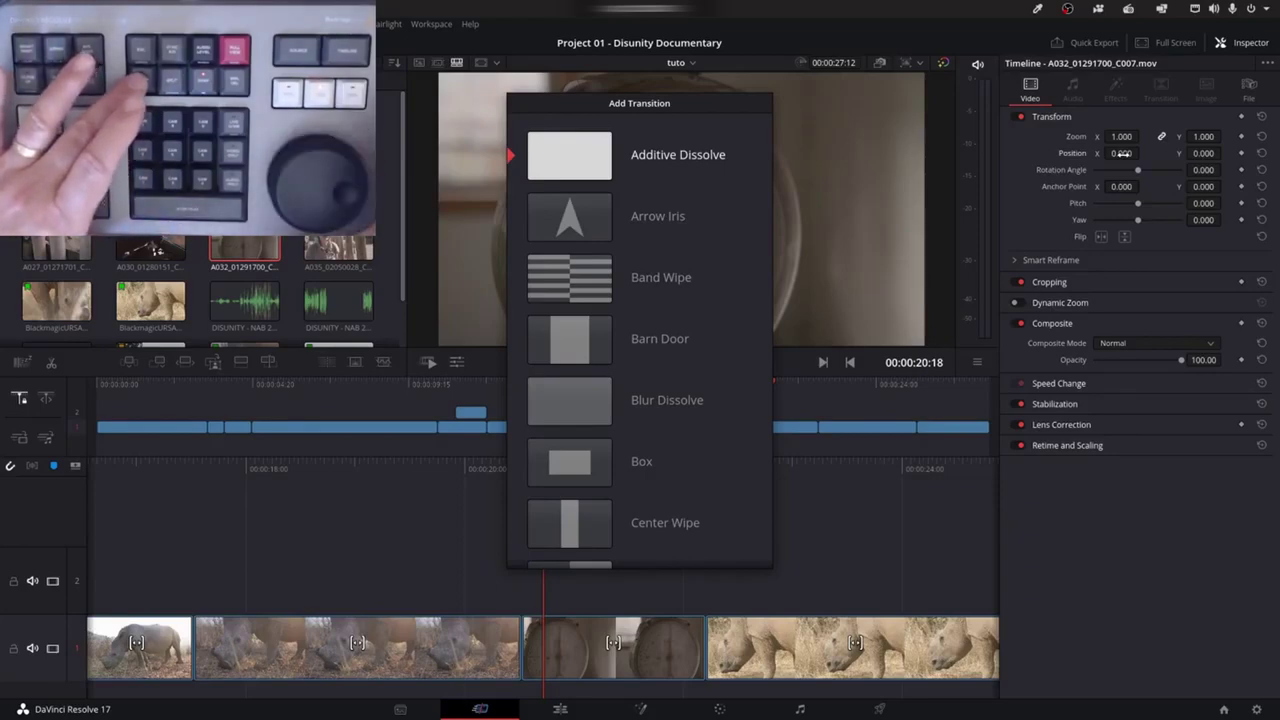
pyautogui.press('Return')
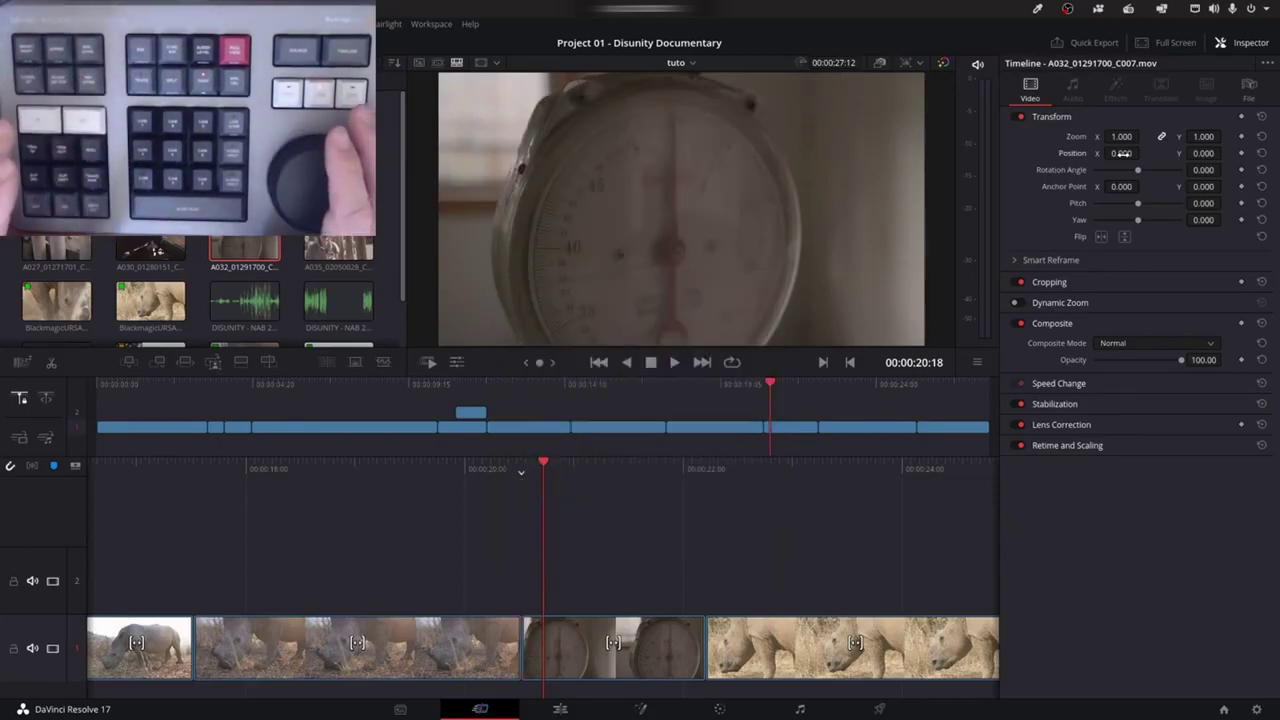
pyautogui.hotkey('ctrl', 't')
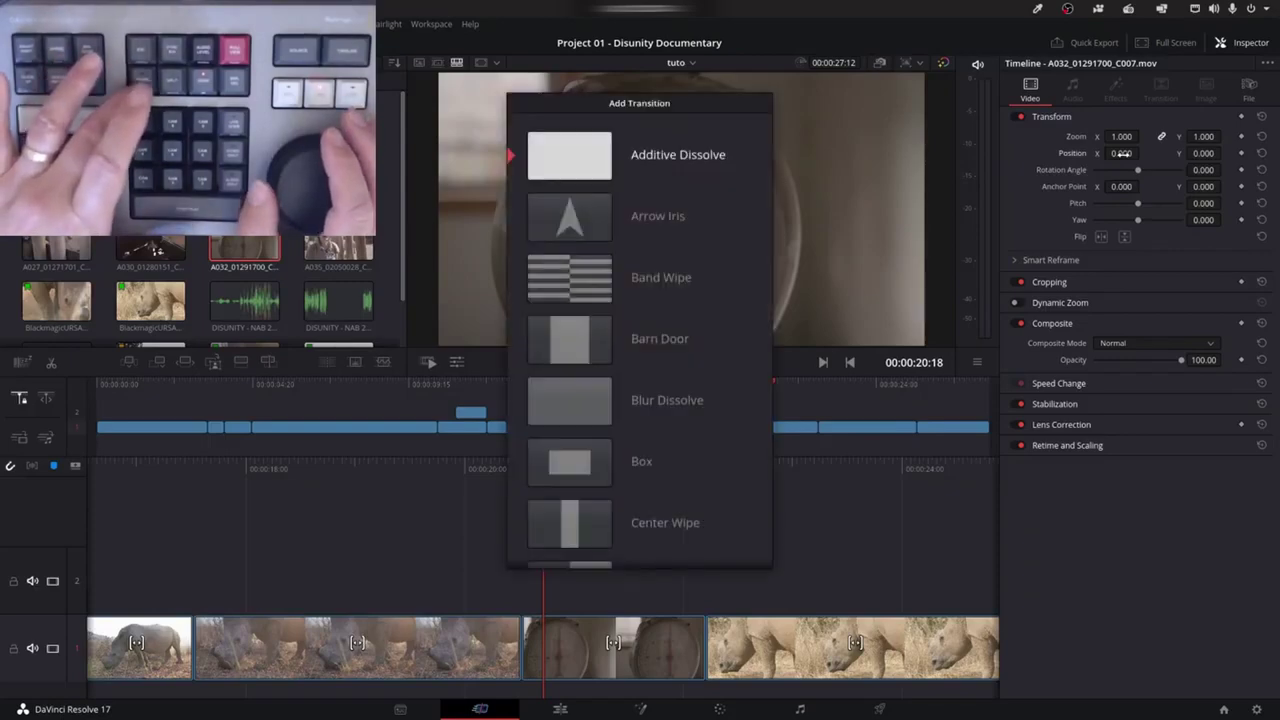
pyautogui.press('Return')
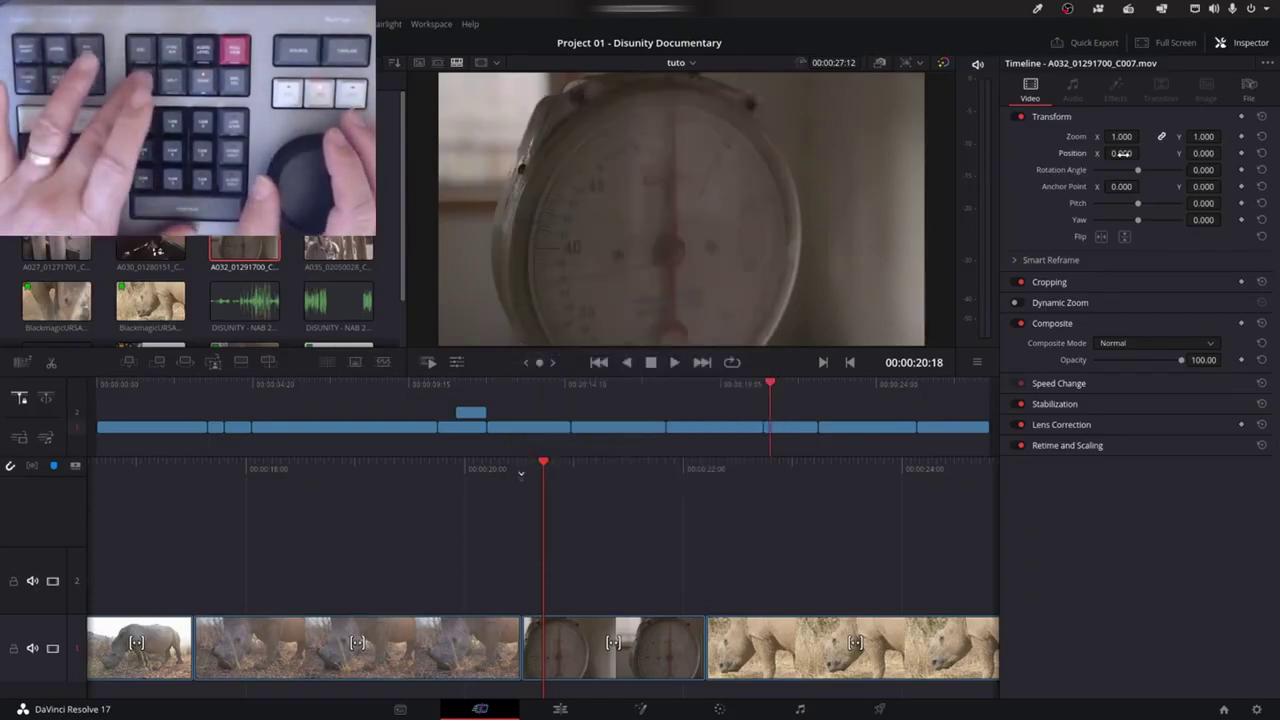
pyautogui.hotkey('ctrl', 't')
pyautogui.press('Return')
pyautogui.press('Right')
pyautogui.press('Right')
pyautogui.press('Right')
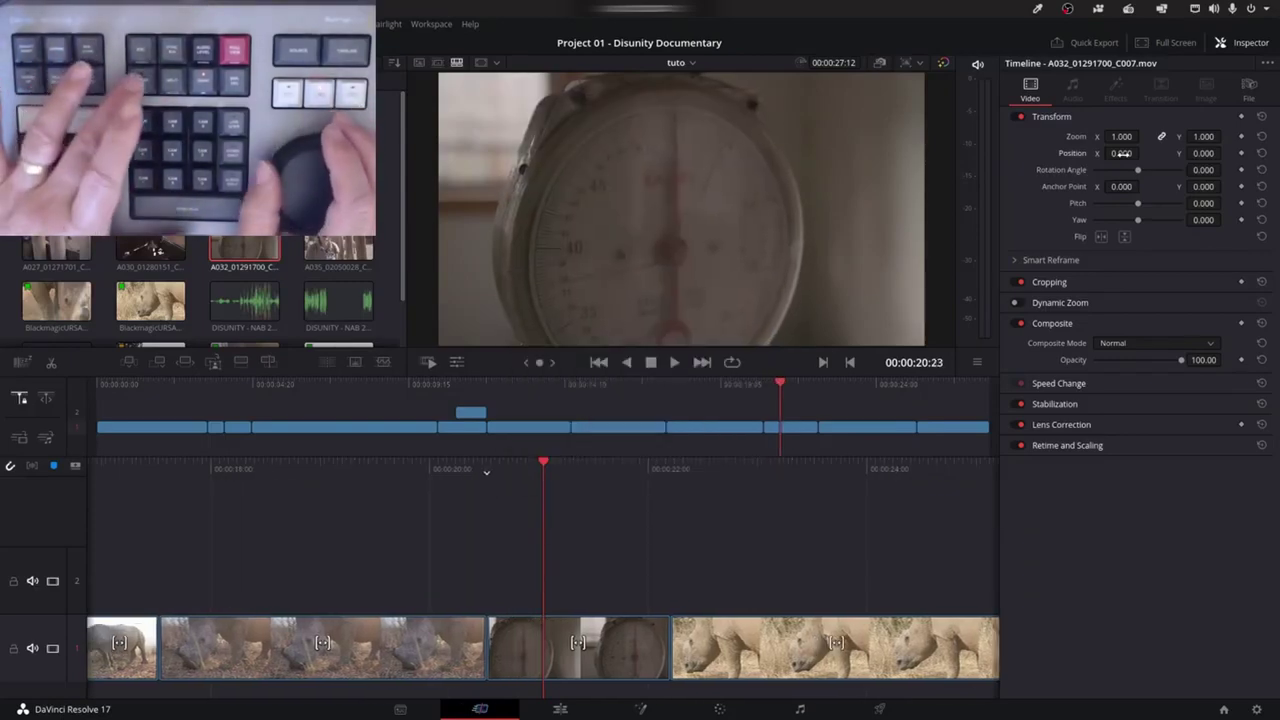
pyautogui.press('Left')
pyautogui.press('Left')
pyautogui.press('Left')
pyautogui.press('Left')
pyautogui.hotkey('ctrl', 't')
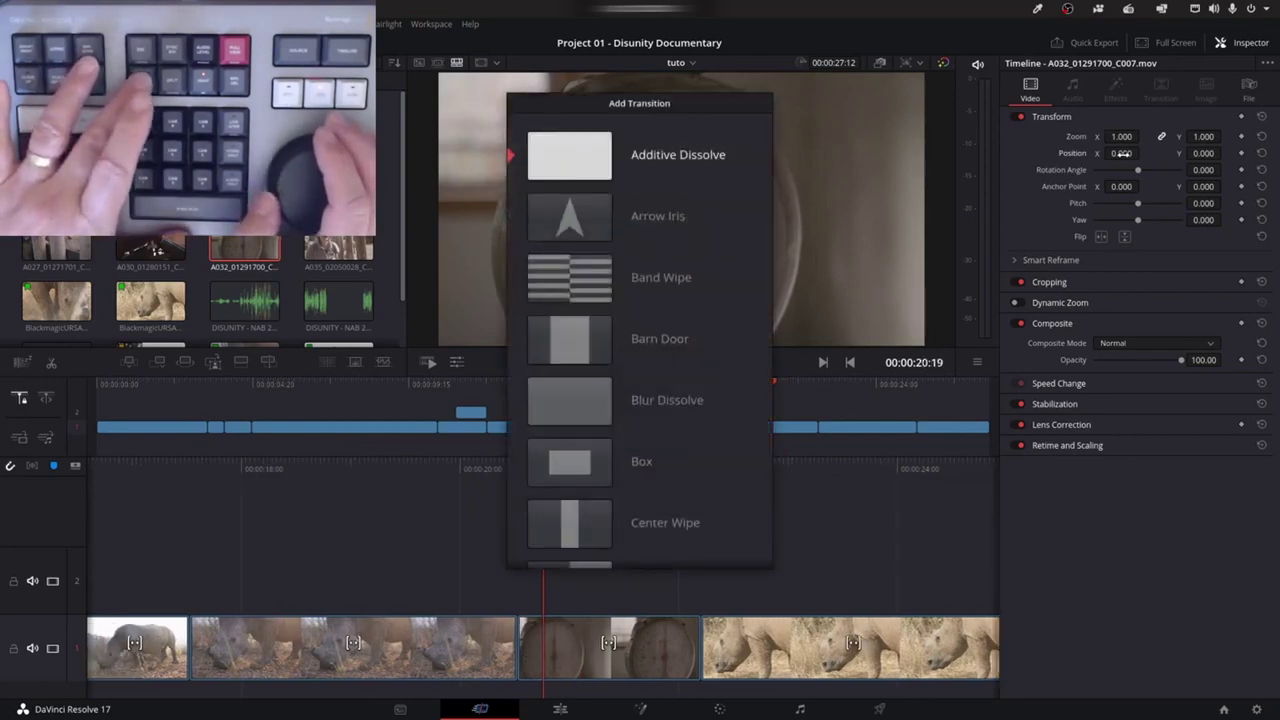
pyautogui.press('Return')
pyautogui.press('Left')
pyautogui.press('Left')
pyautogui.hotkey('ctrl', 't')
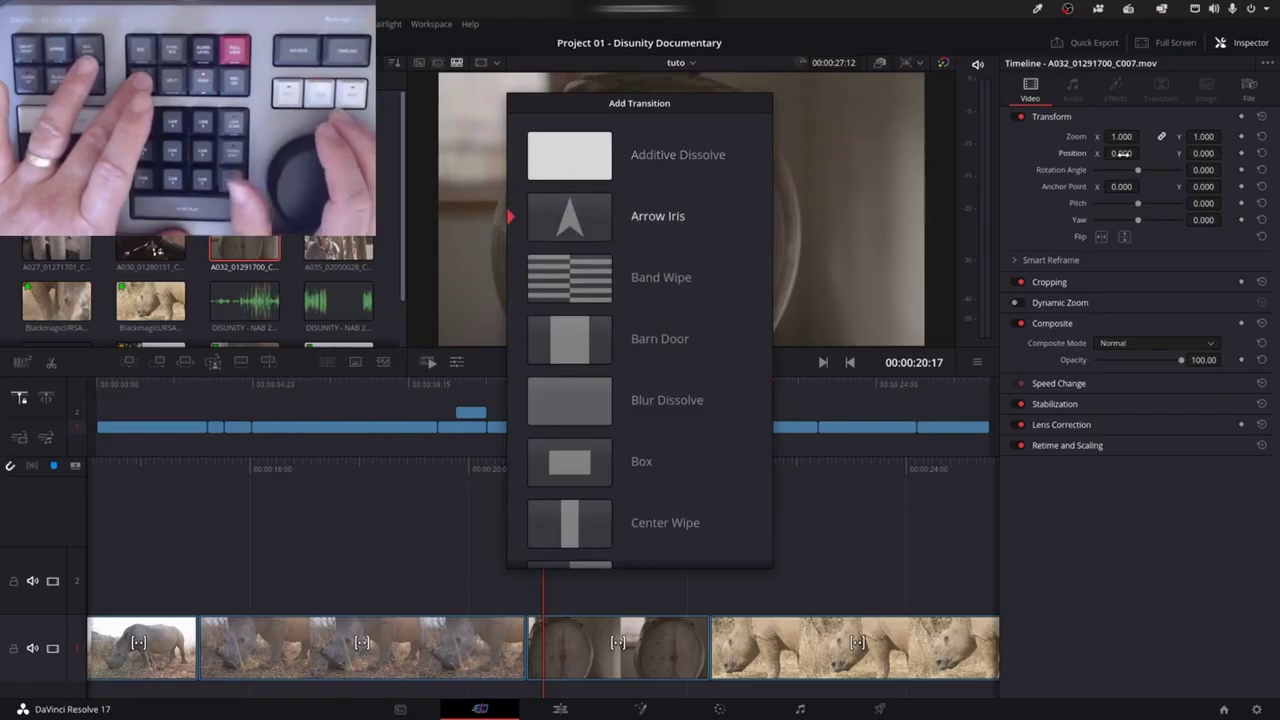
pyautogui.press('Return')
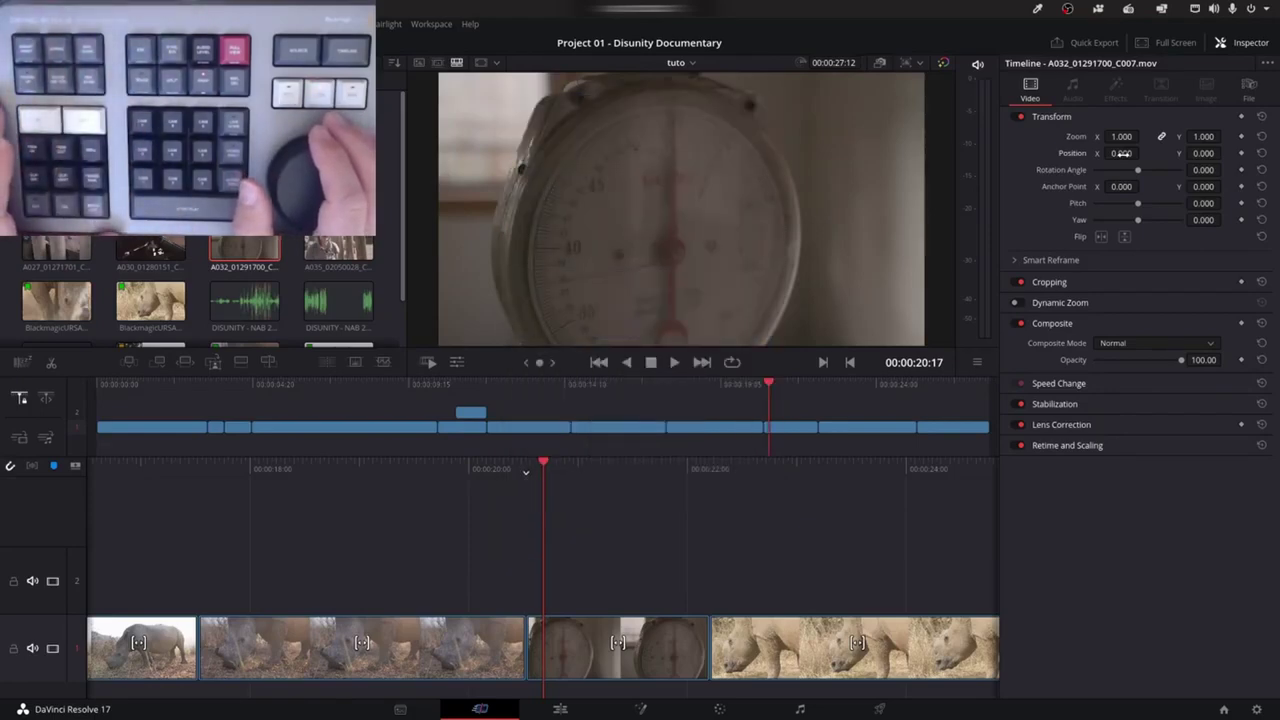
pyautogui.press('Right')
pyautogui.press('Right')
pyautogui.press('Right')
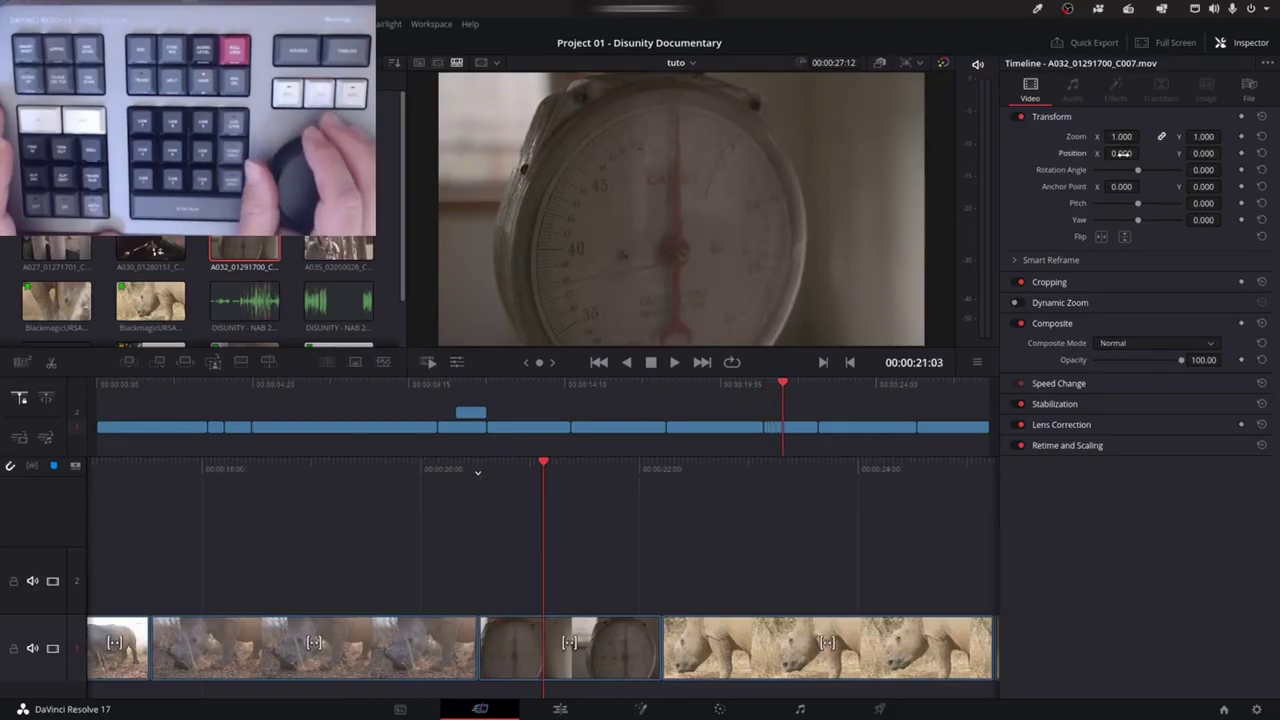
# Roll the rhino-to-scale cut back and forth, settling one frame earlier
pyautogui.press('v')
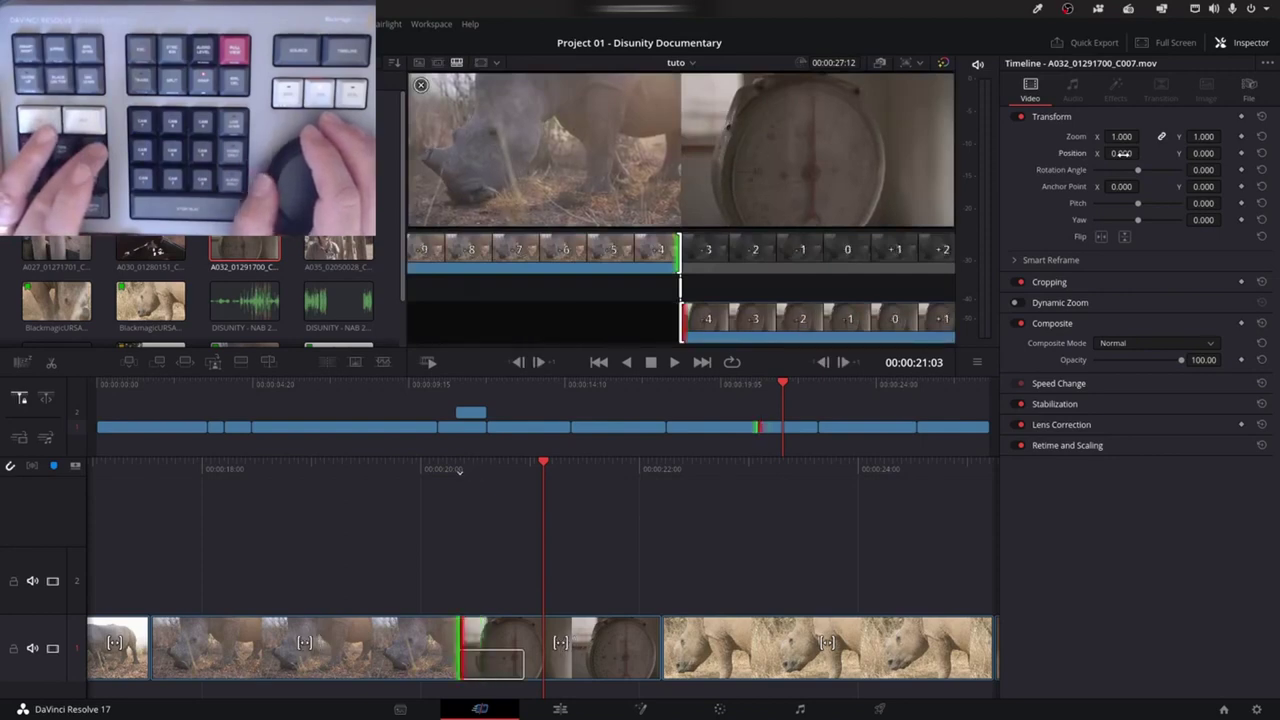
pyautogui.press('.')
pyautogui.press('.')
pyautogui.press('.')
pyautogui.press('.')
pyautogui.press('.')
pyautogui.press('.')
pyautogui.press(',')
pyautogui.press(',')
pyautogui.press(',')
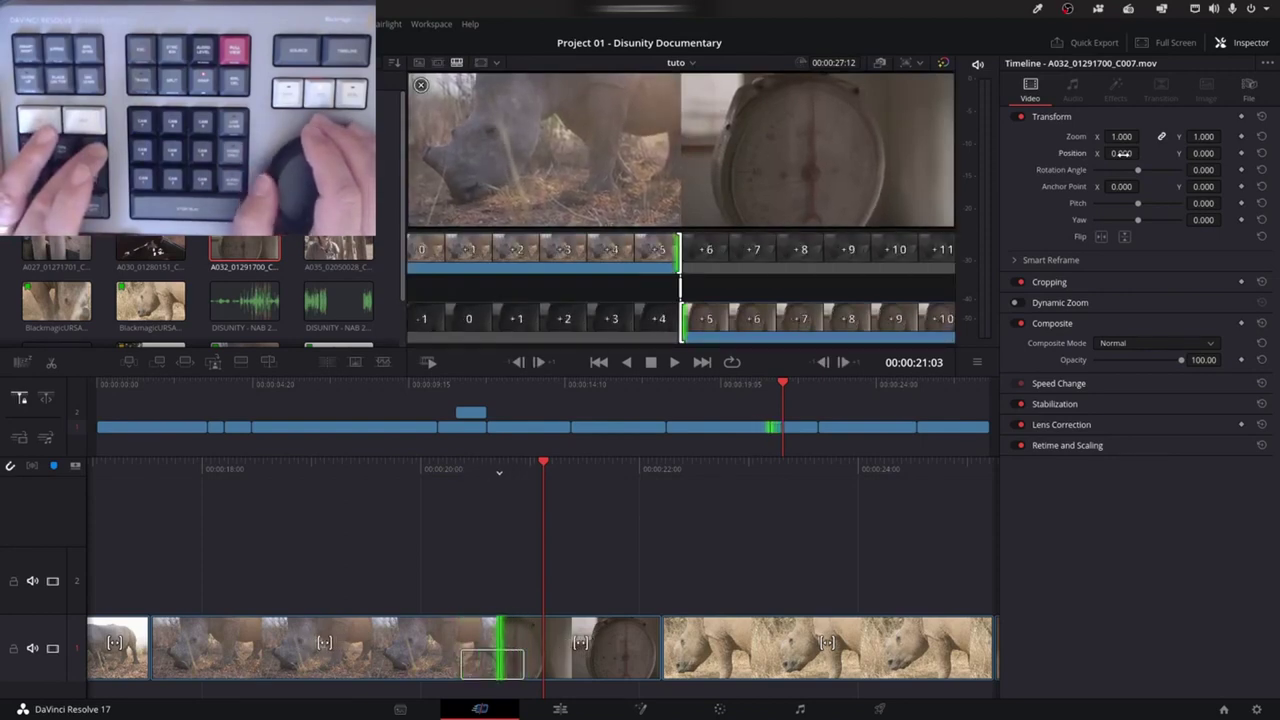
pyautogui.press('.')
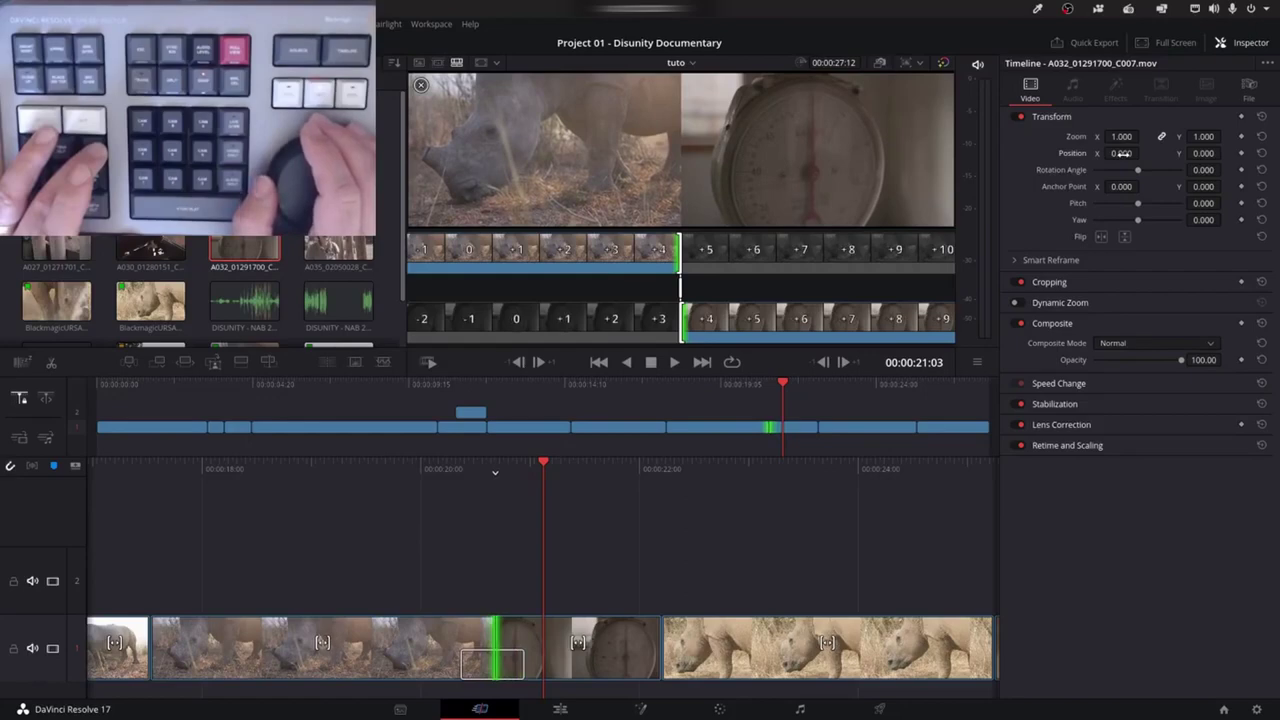
pyautogui.press(',')
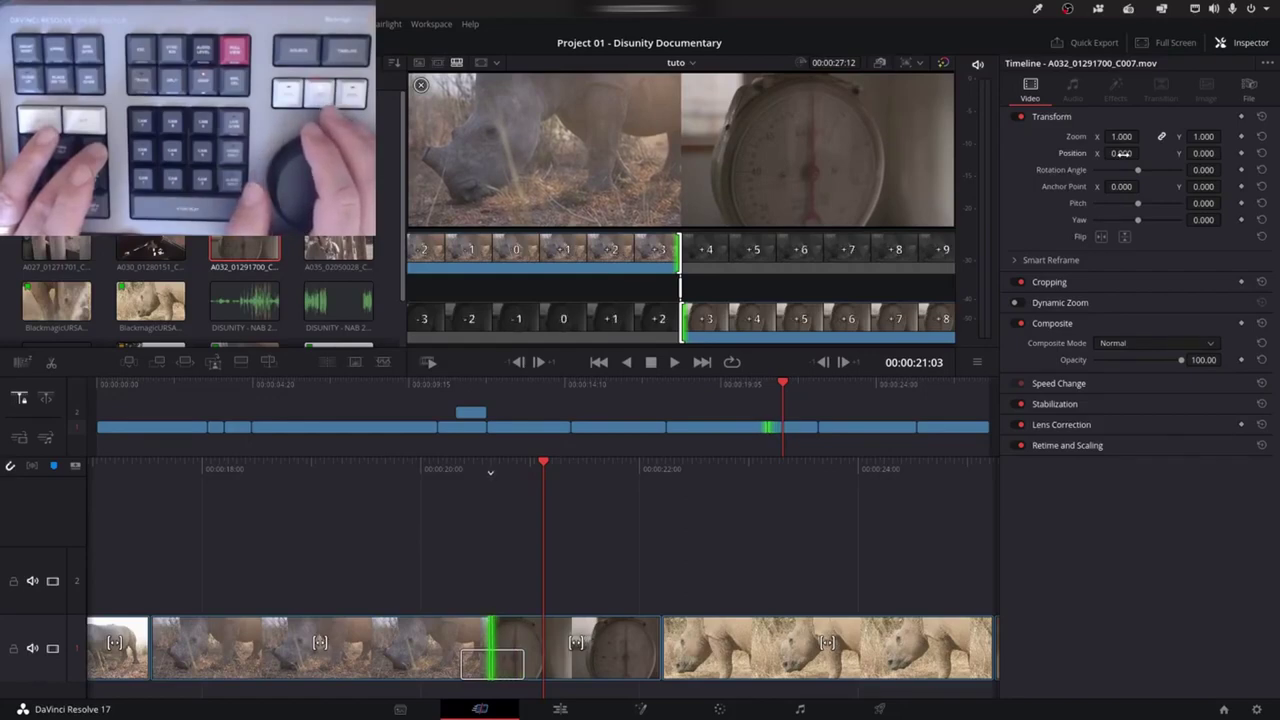
pyautogui.press('Escape')
# Step past the cut, reselect an edit further along, and trim it two frames earlier, then later
pyautogui.press('Left')
pyautogui.press('Left')
pyautogui.press('Left')
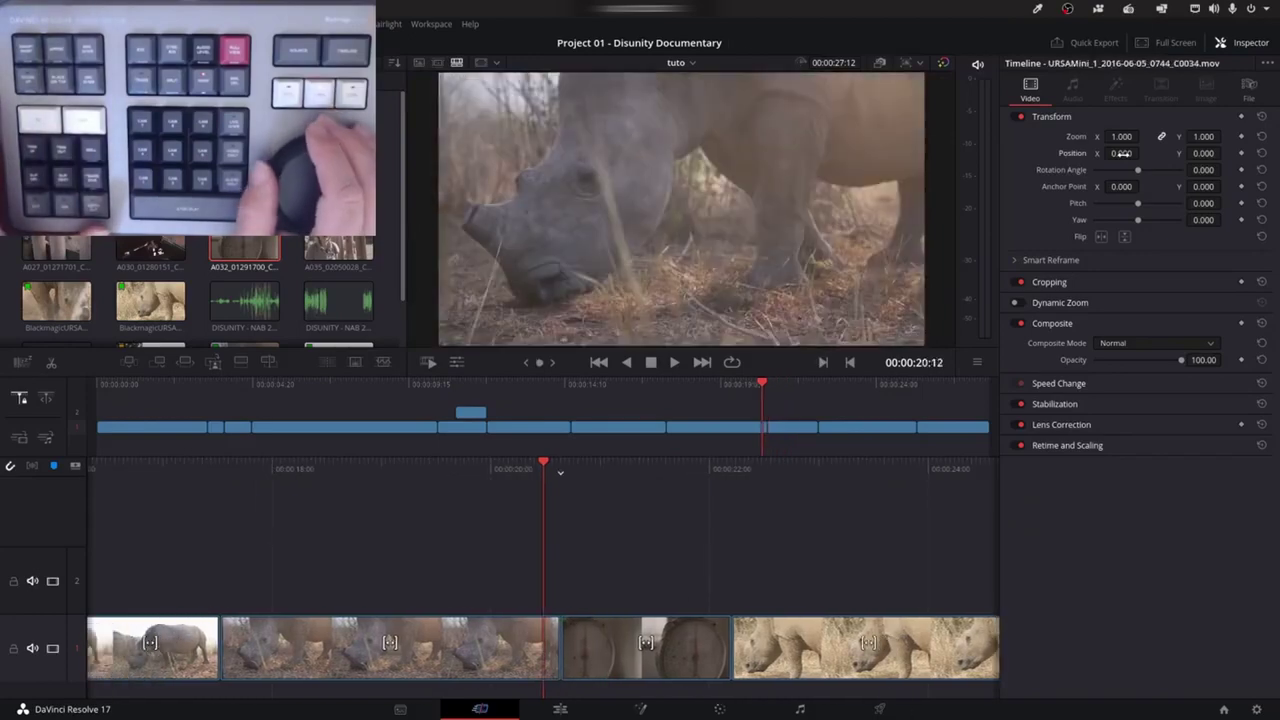
pyautogui.press('Right')
pyautogui.press('Right')
pyautogui.press('Right')
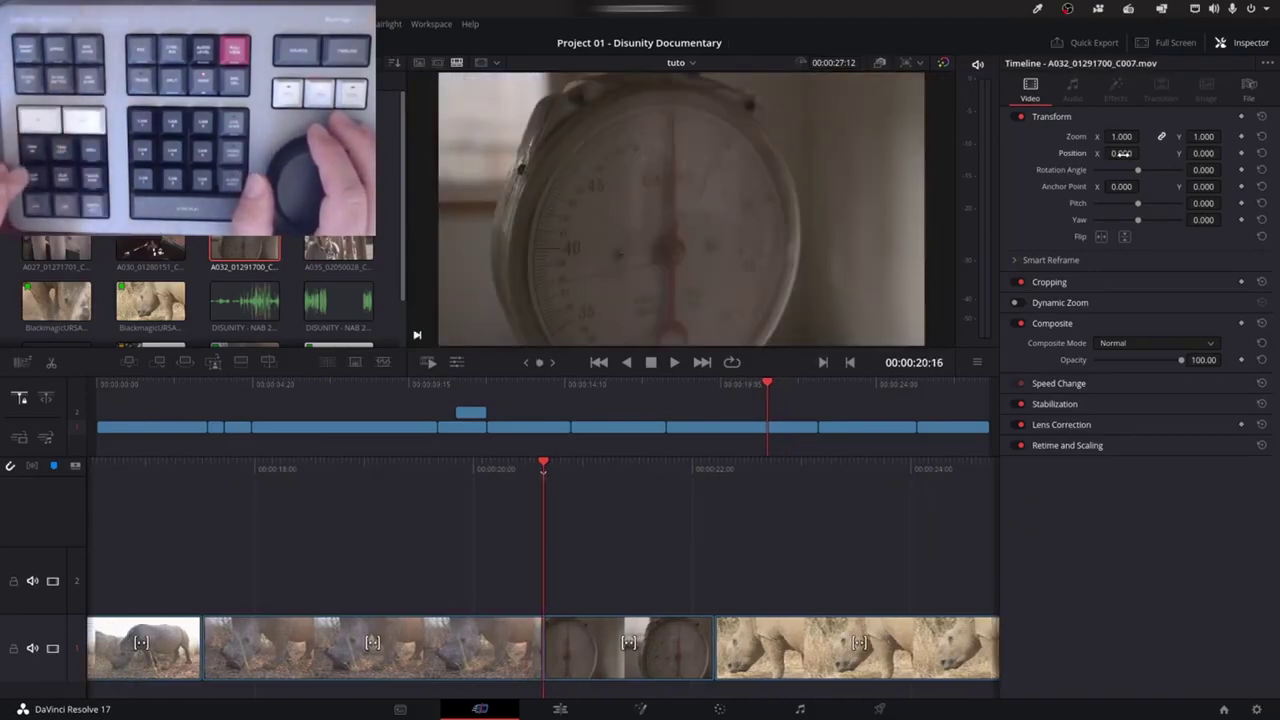
pyautogui.press('v')
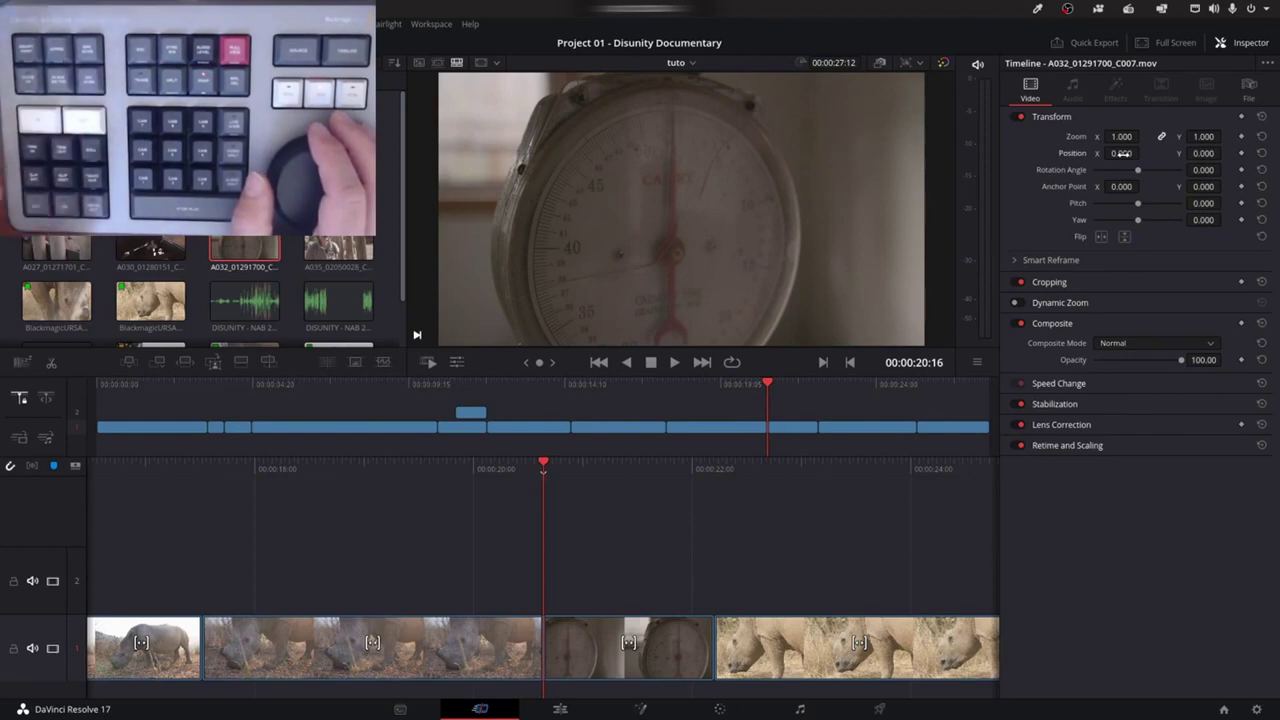
pyautogui.press('v')
pyautogui.hotkey('ctrl', 'shift', 'a')
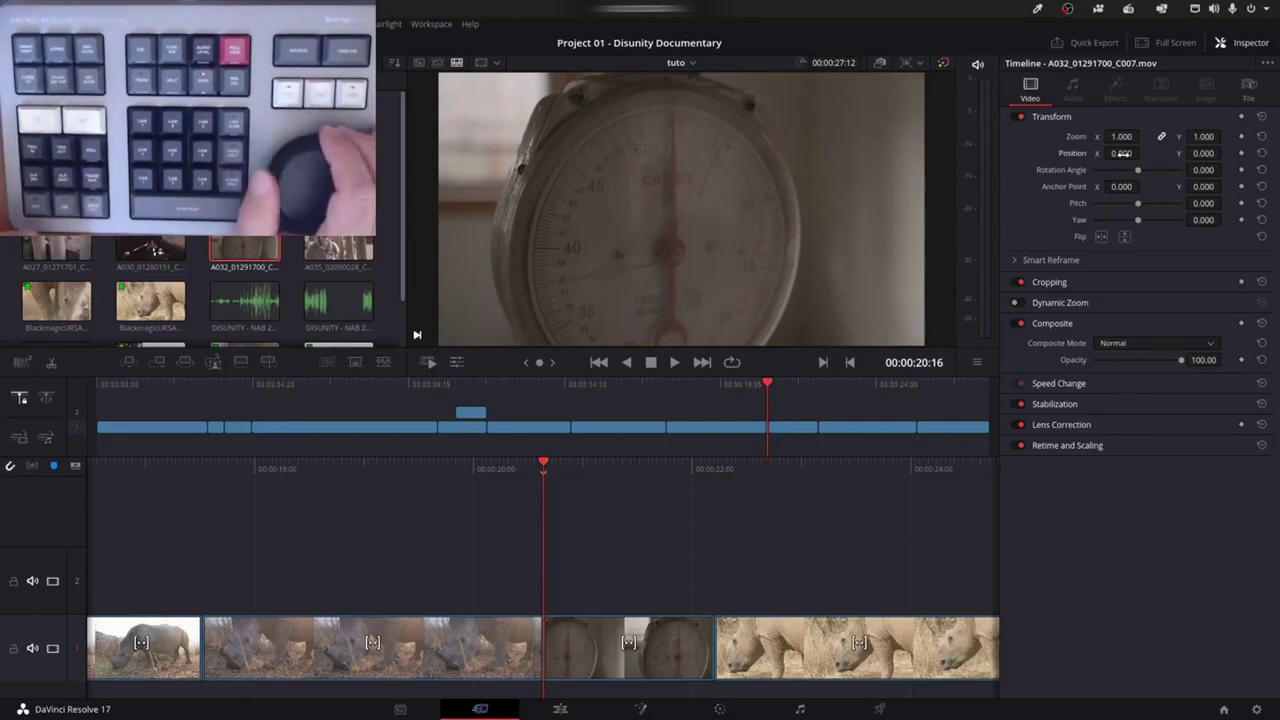
pyautogui.press('Right')
pyautogui.press('Right')
pyautogui.press('Right')
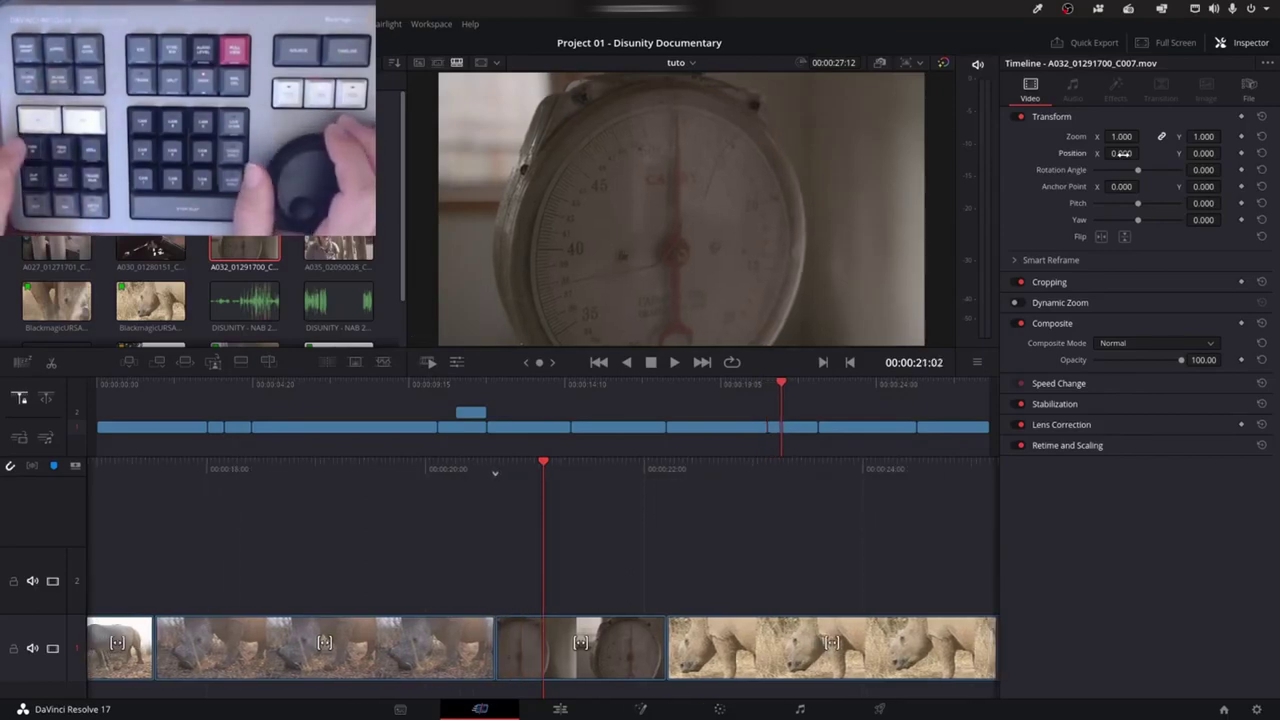
pyautogui.press('v')
pyautogui.press(',')
pyautogui.press(',')
pyautogui.press('.')
pyautogui.press('.')
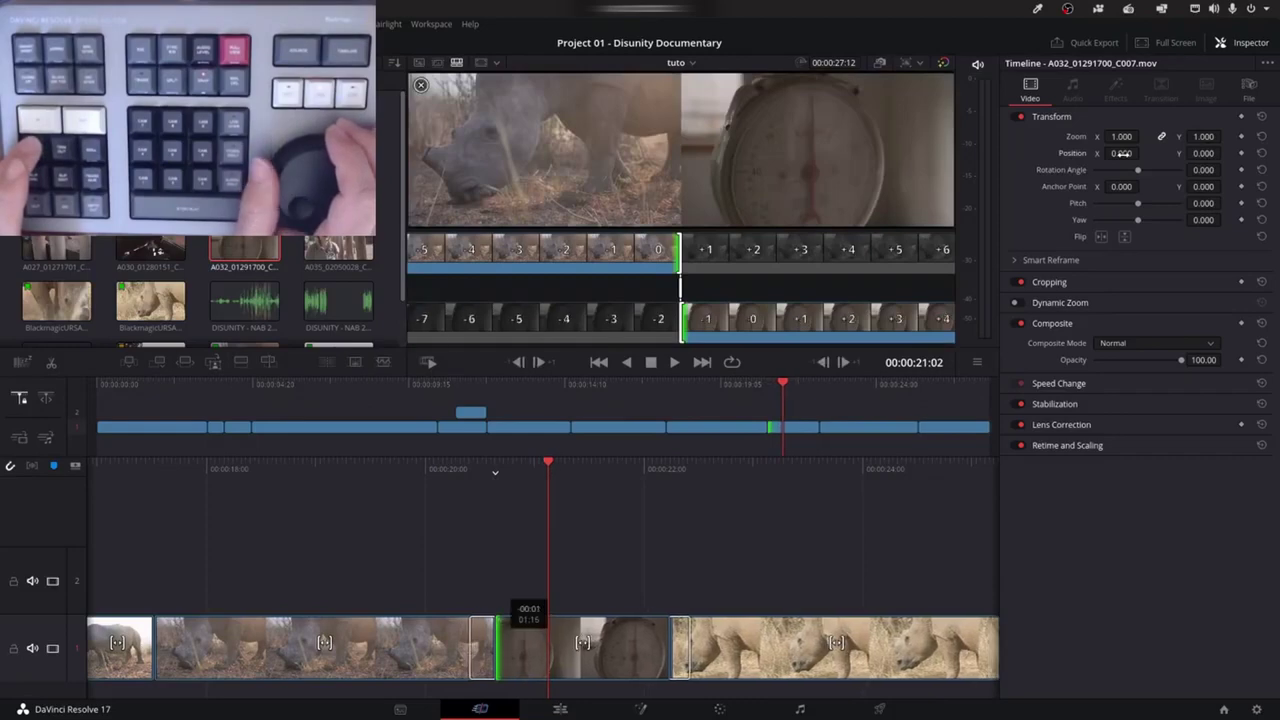
pyautogui.press('.')
pyautogui.press('.')
pyautogui.press('.')
pyautogui.press('.')
pyautogui.press('.')
pyautogui.press('.')
pyautogui.press('.')
pyautogui.press('.')
pyautogui.press('.')
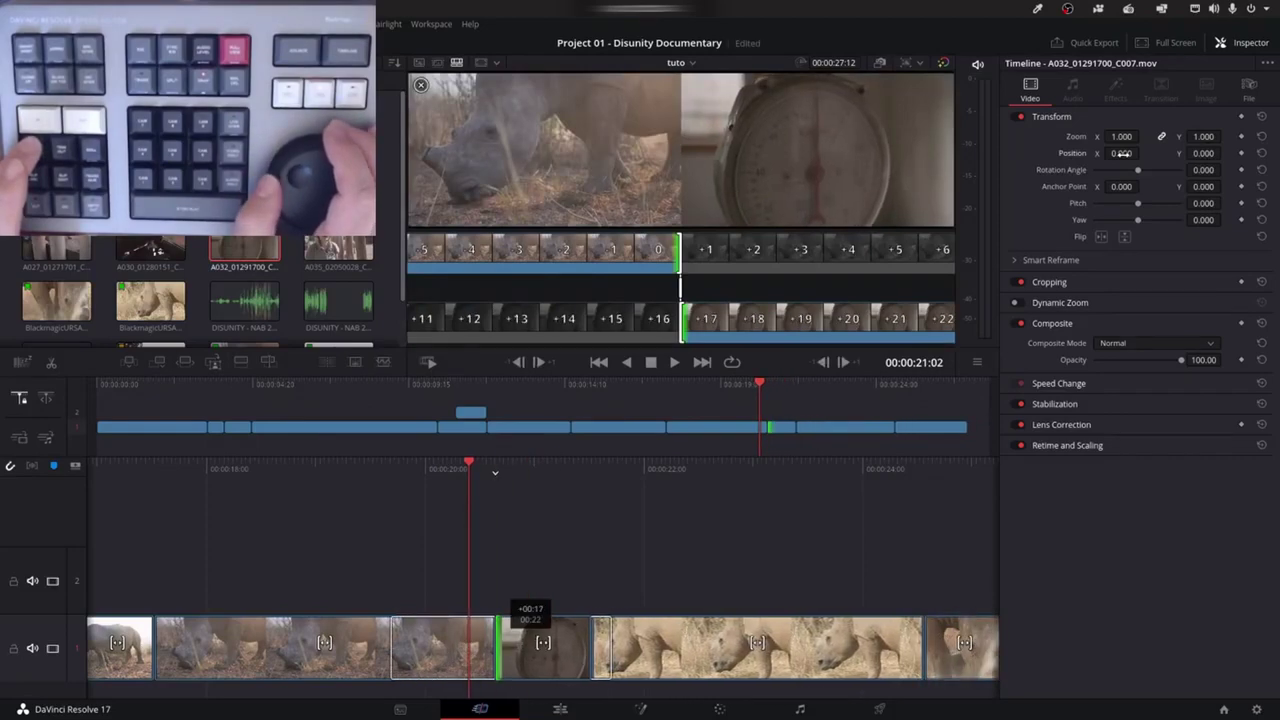
pyautogui.press('Escape')
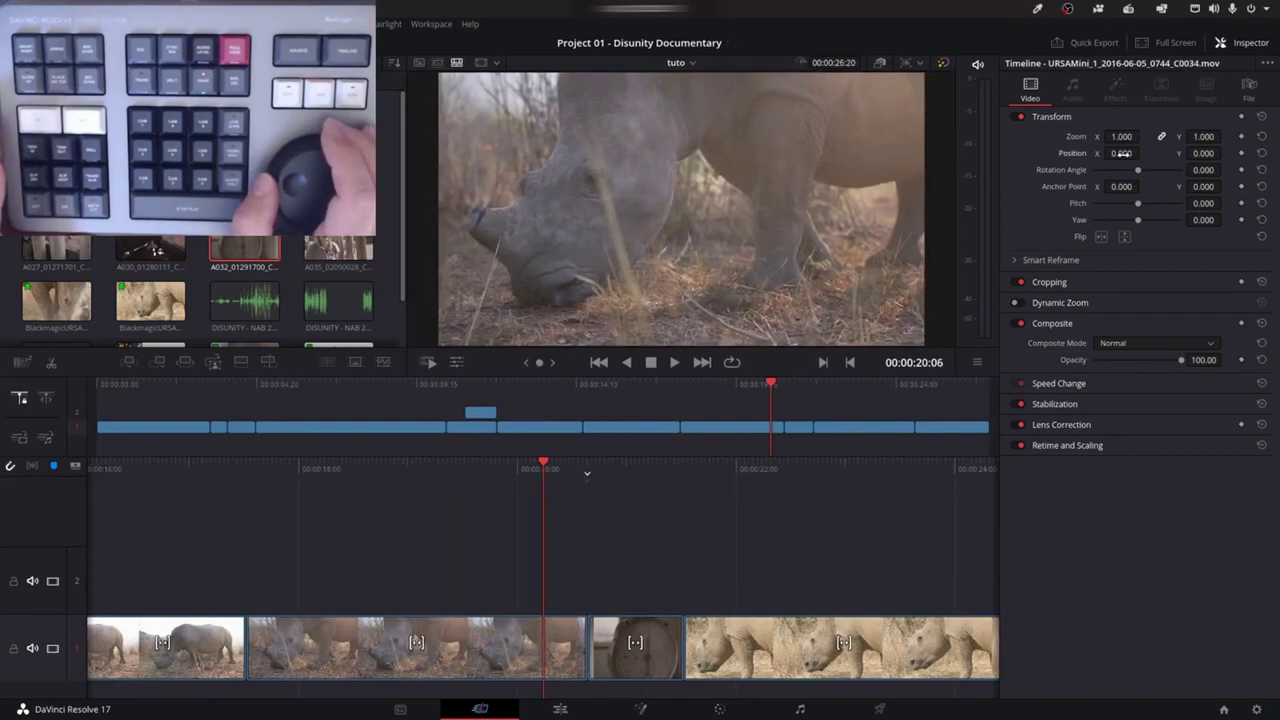
# Jump to the nearest edit and trim it four frames earlier
pyautogui.press('Right')
pyautogui.press('Right')
pyautogui.press('Right')
pyautogui.press('v')
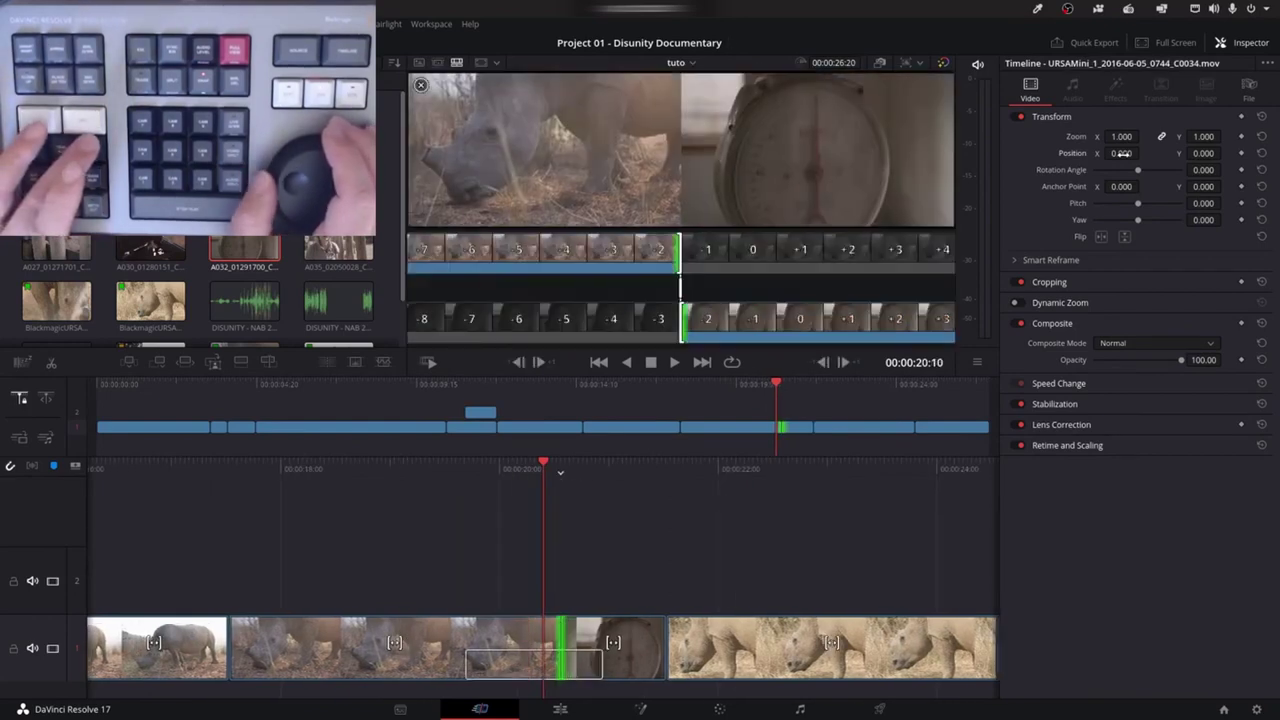
pyautogui.press(',')
pyautogui.press(',')
pyautogui.press(',')
pyautogui.press(',')
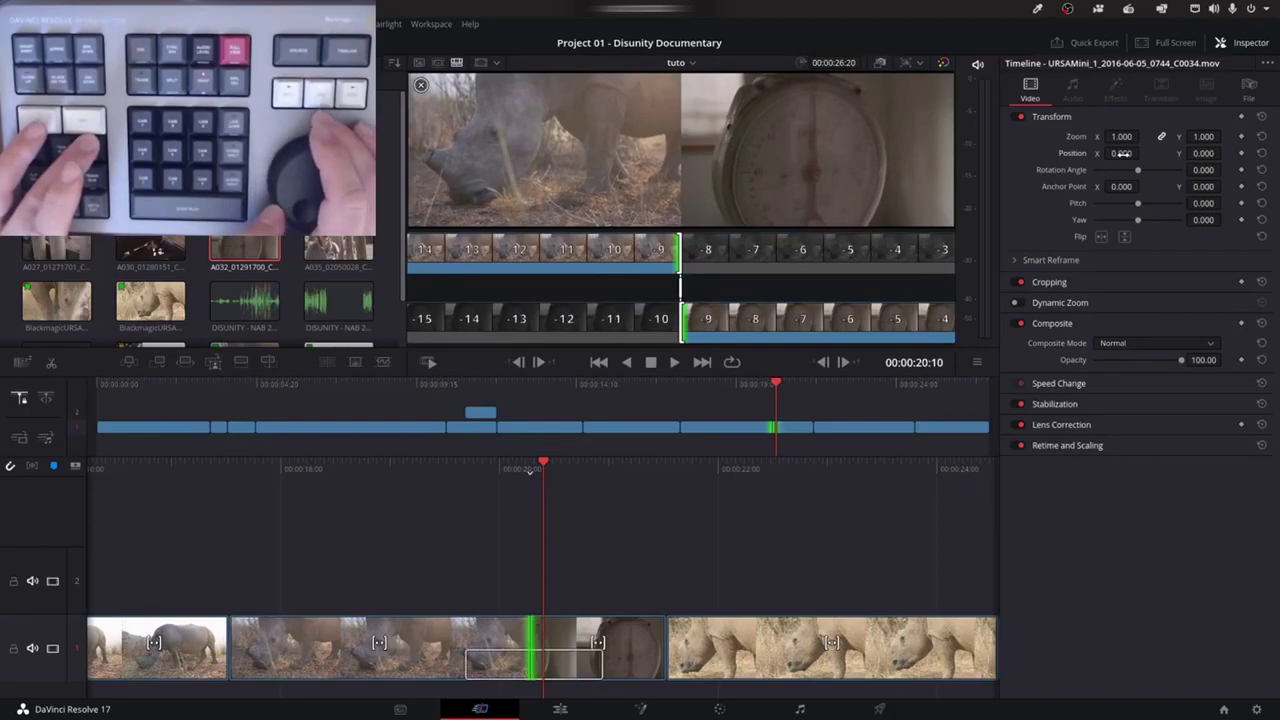
pyautogui.press('Escape')
pyautogui.press('Left')
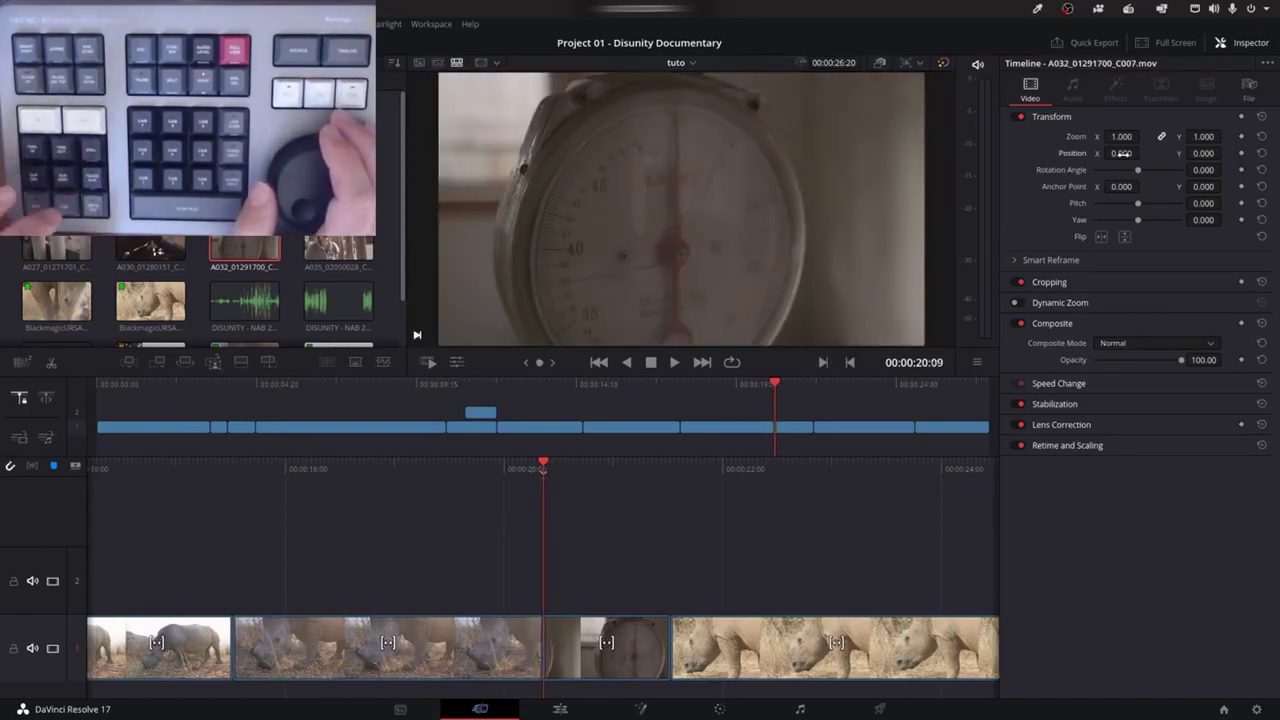
# Add a dissolve at the rhino-to-scale edit and replay through it to the timeline end
pyautogui.hotkey('ctrl', 't')
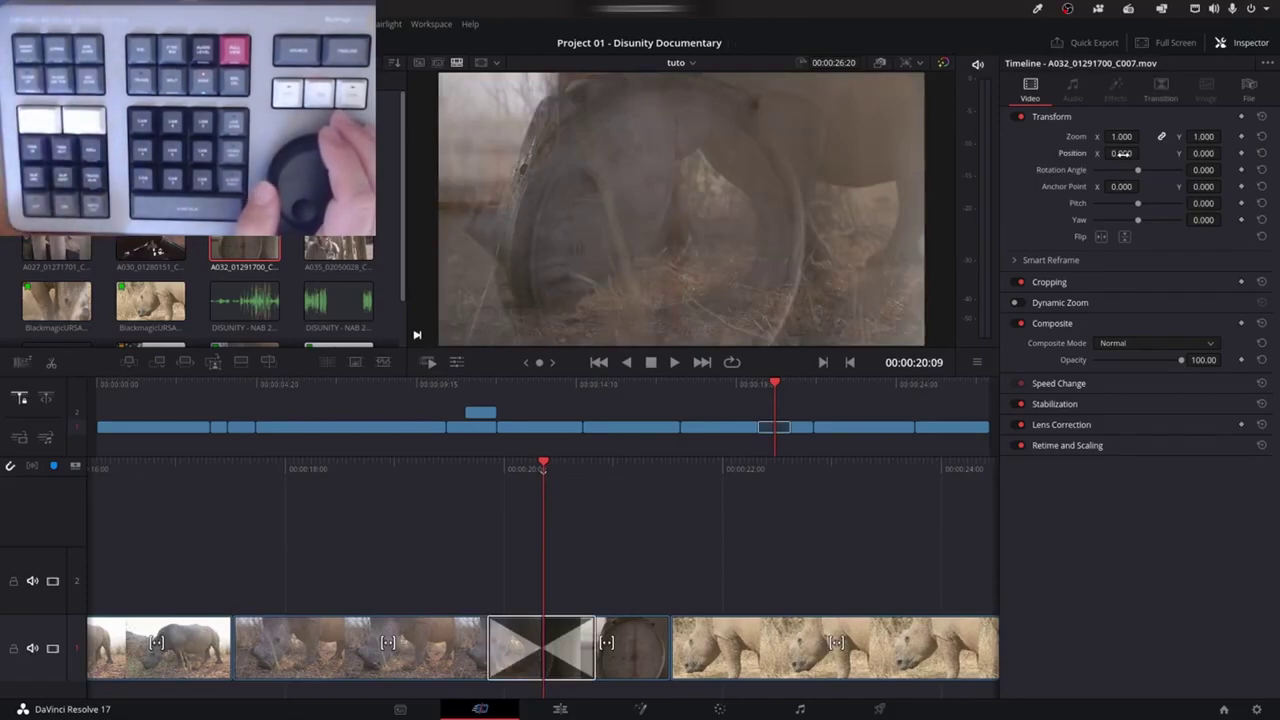
pyautogui.press('j')
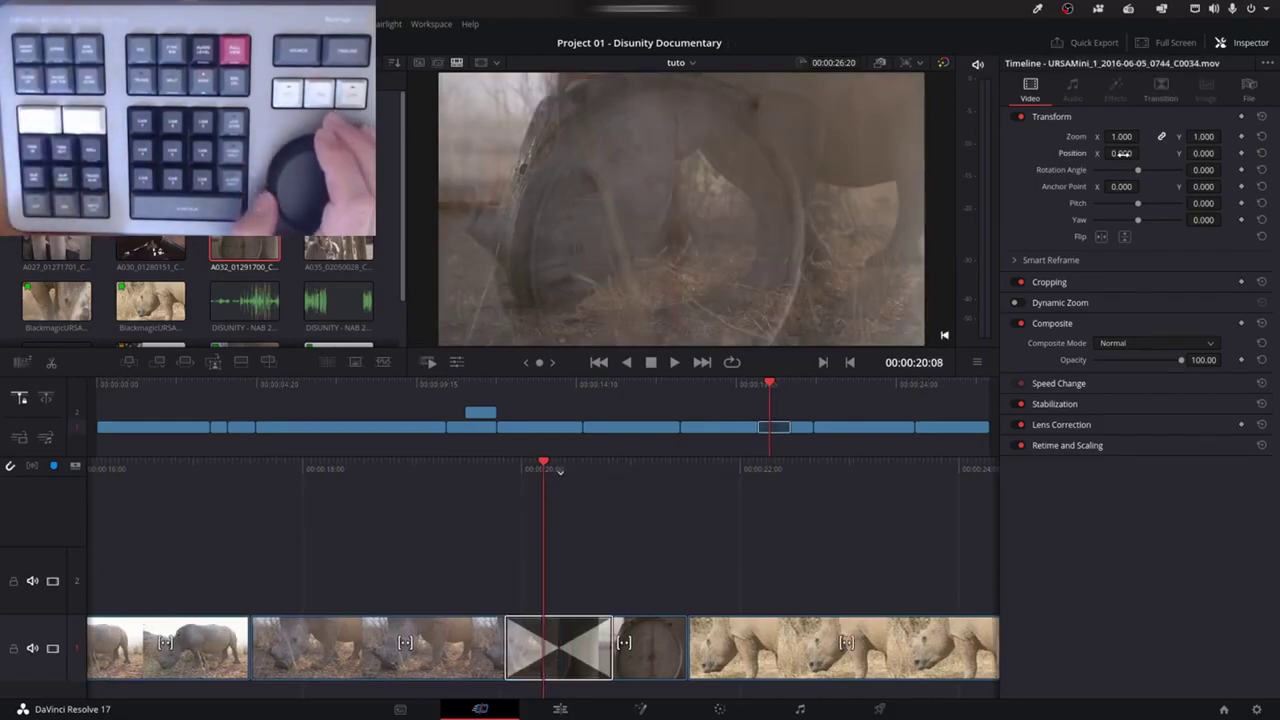
pyautogui.press('l')
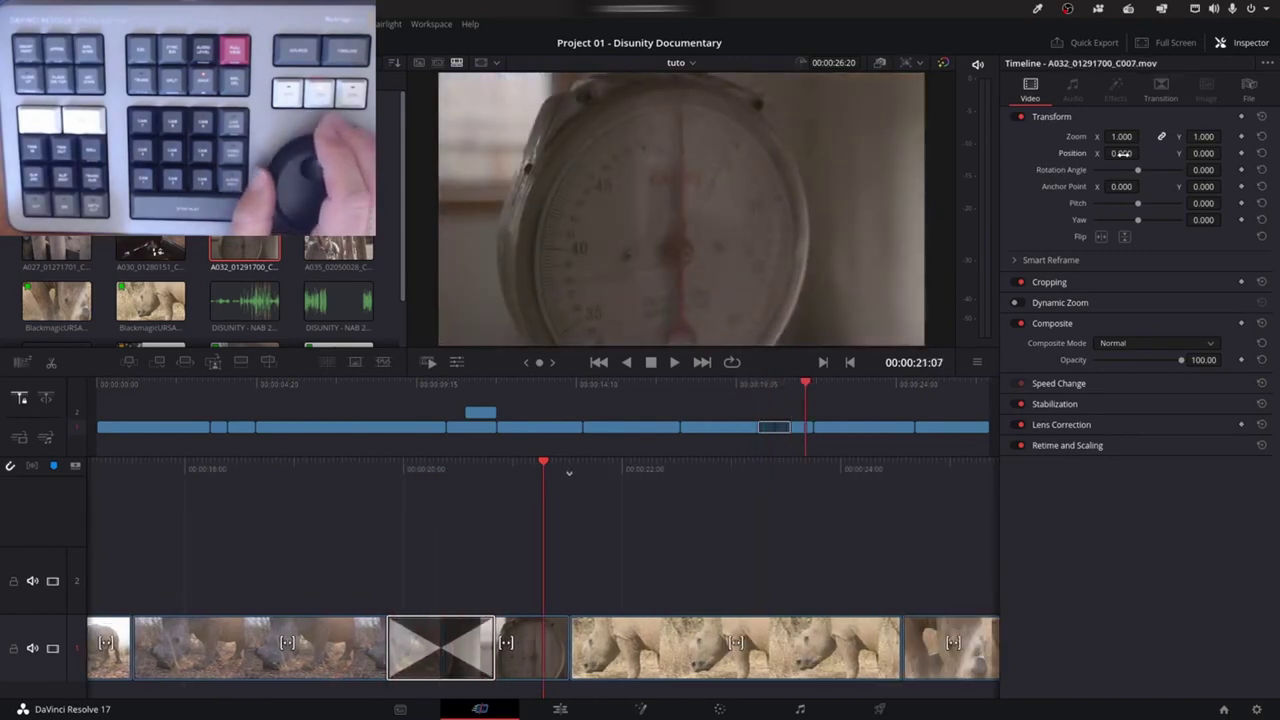
pyautogui.press('j')
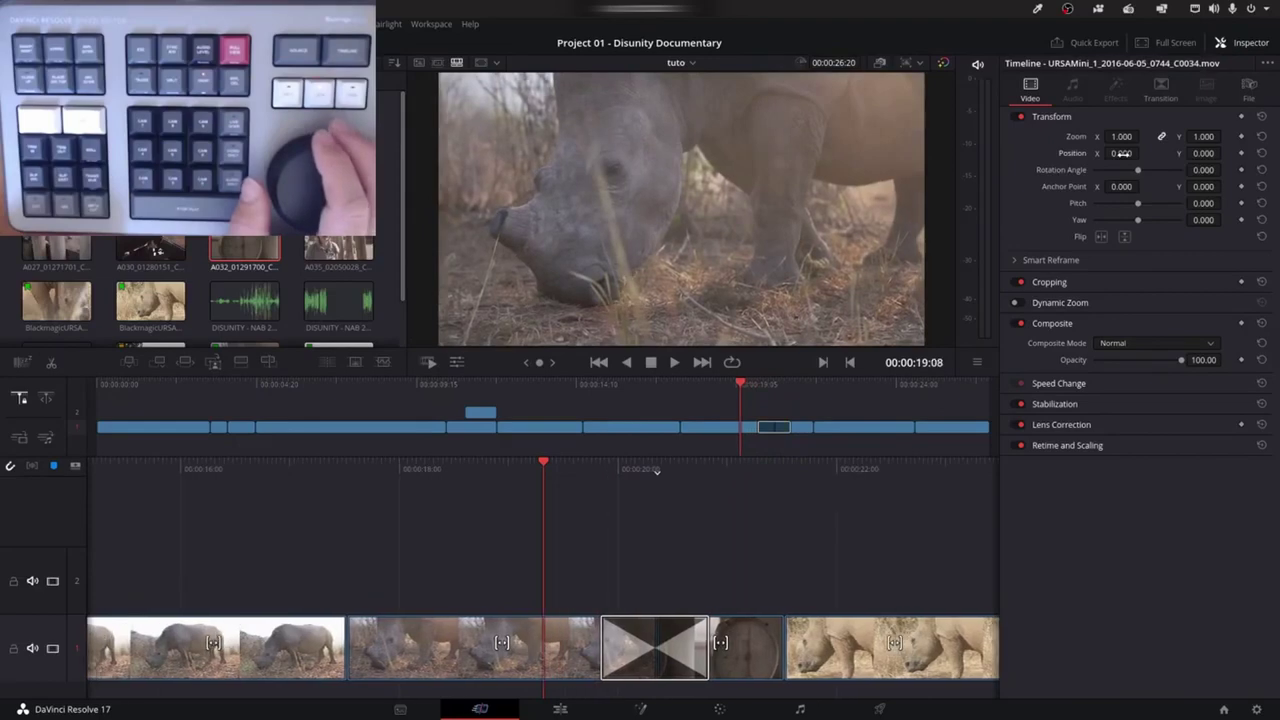
pyautogui.press('l')
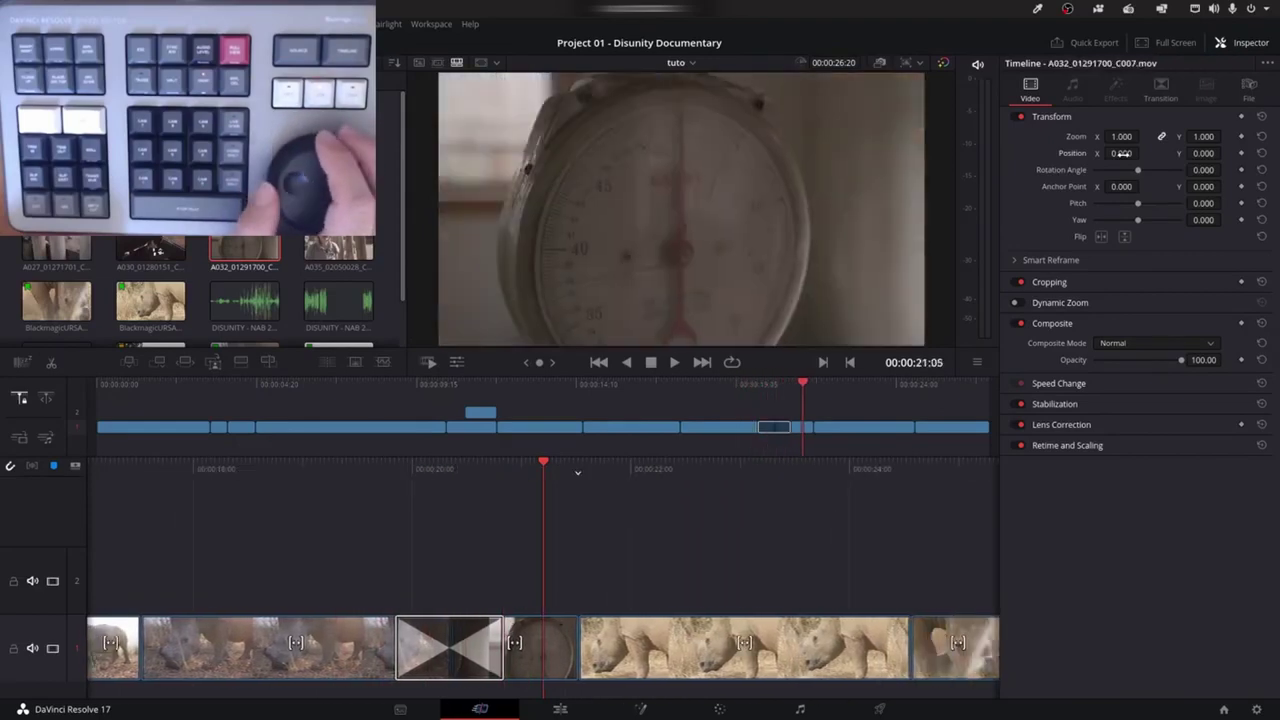
pyautogui.press('Right')
pyautogui.press('Right')
pyautogui.press('Right')
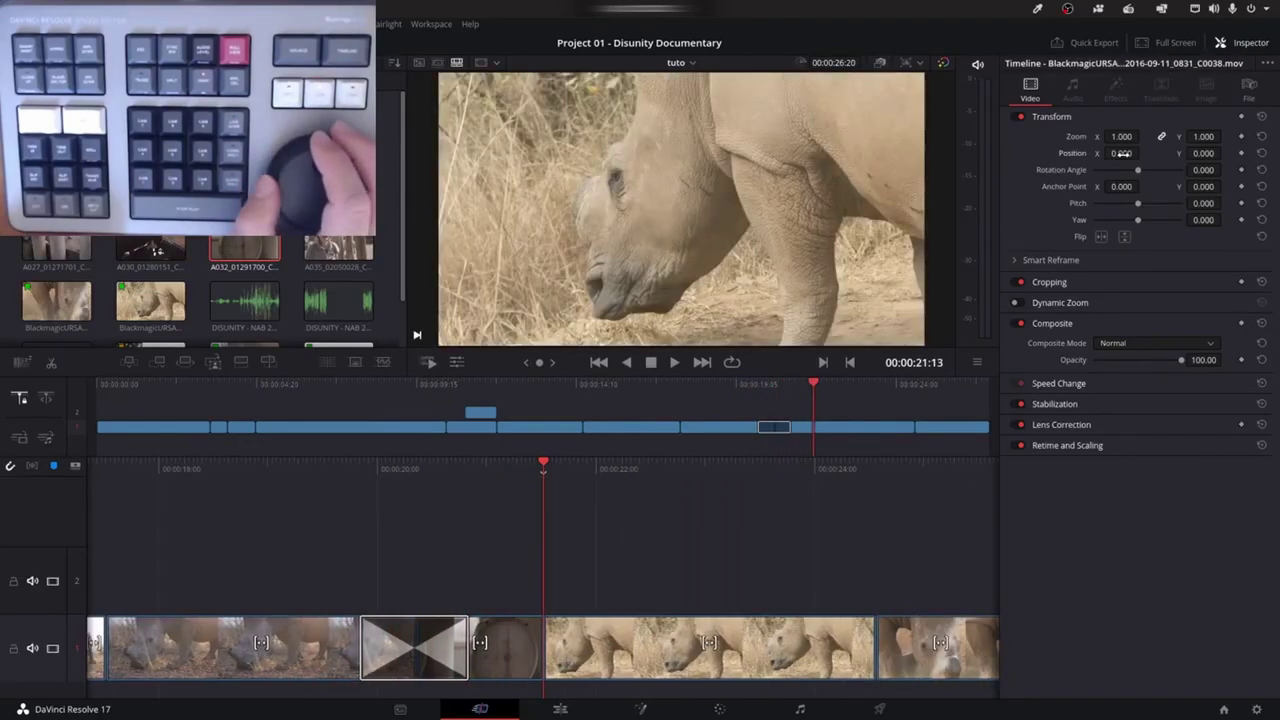
pyautogui.press('Right')
pyautogui.press('Right')
pyautogui.press('Right')
pyautogui.press('Right')
pyautogui.press('Right')
pyautogui.press('Right')
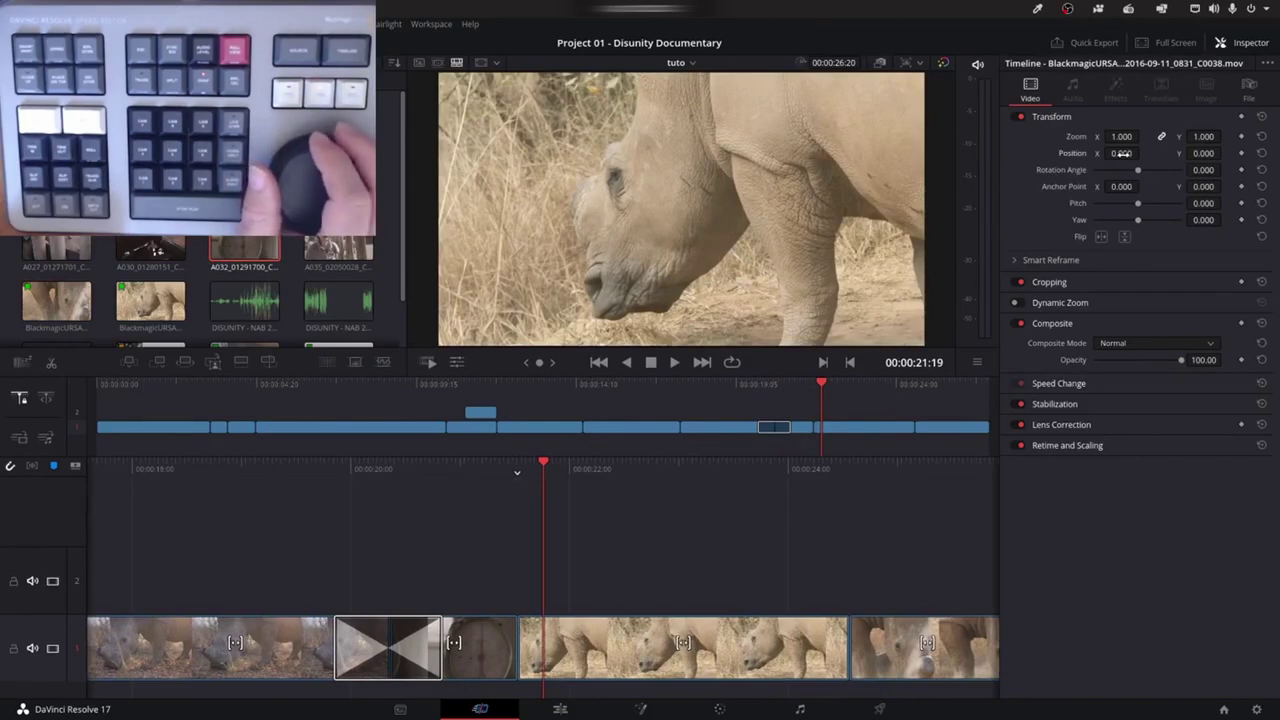
pyautogui.press('Left')
pyautogui.press('Left')
pyautogui.press('Left')
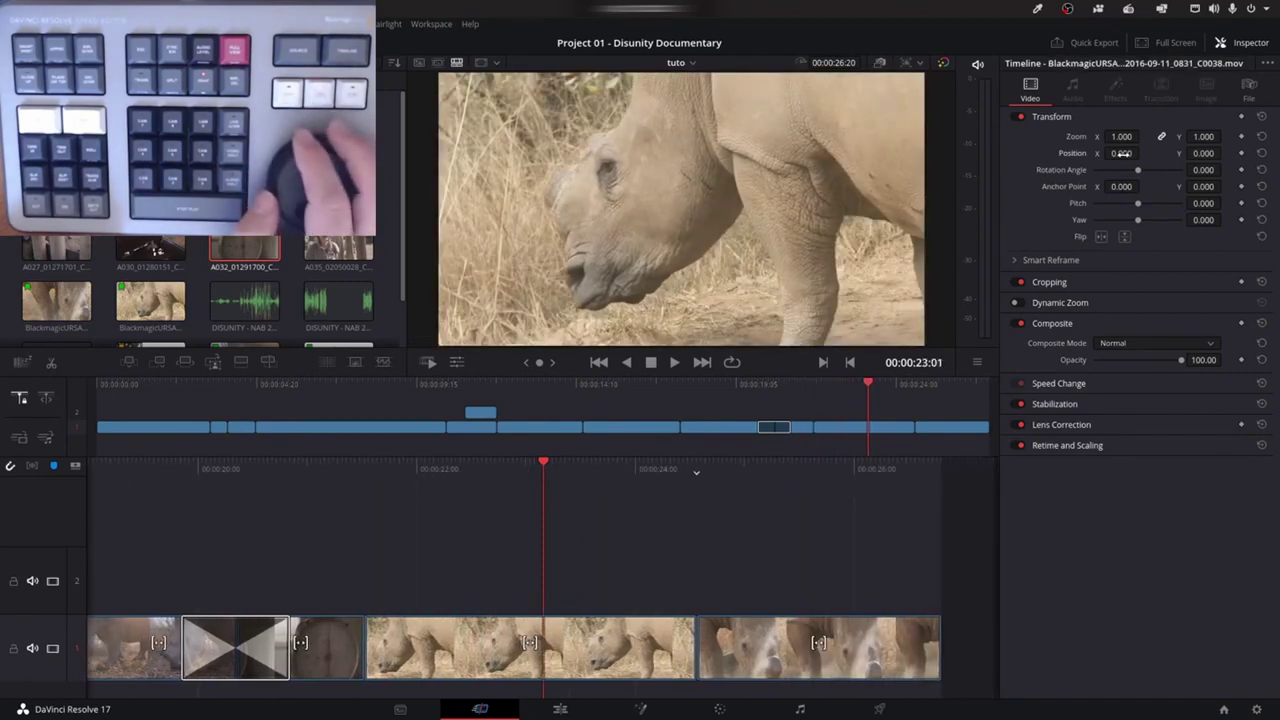
pyautogui.press('Right')
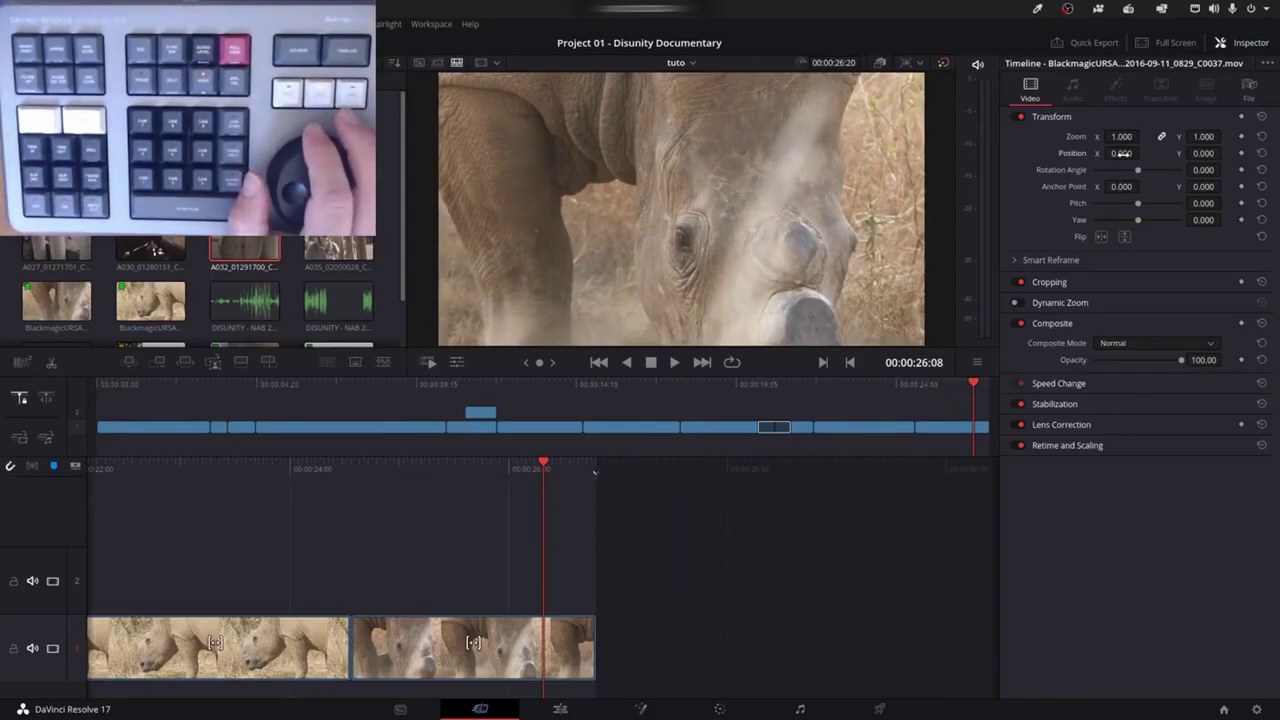
# Switch to the source tape, find the seated-ranger clip, and mark In and Out points on it
pyautogui.press('q')
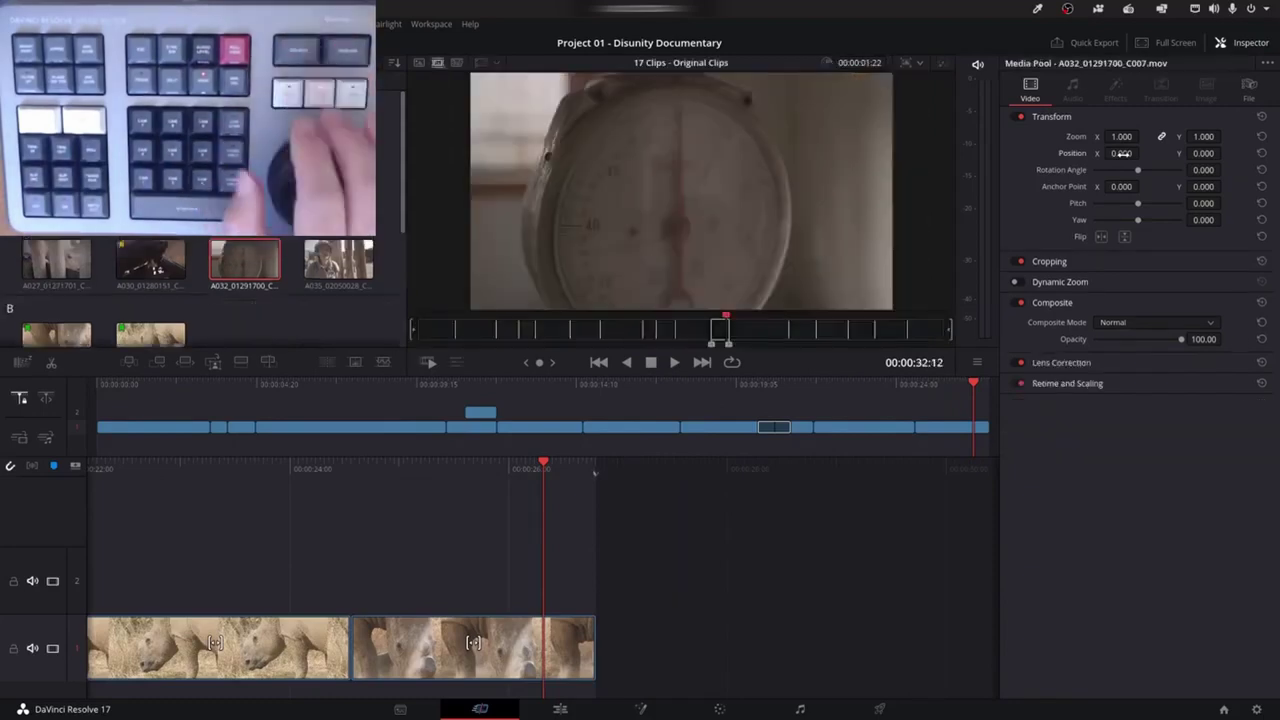
pyautogui.press('Right')
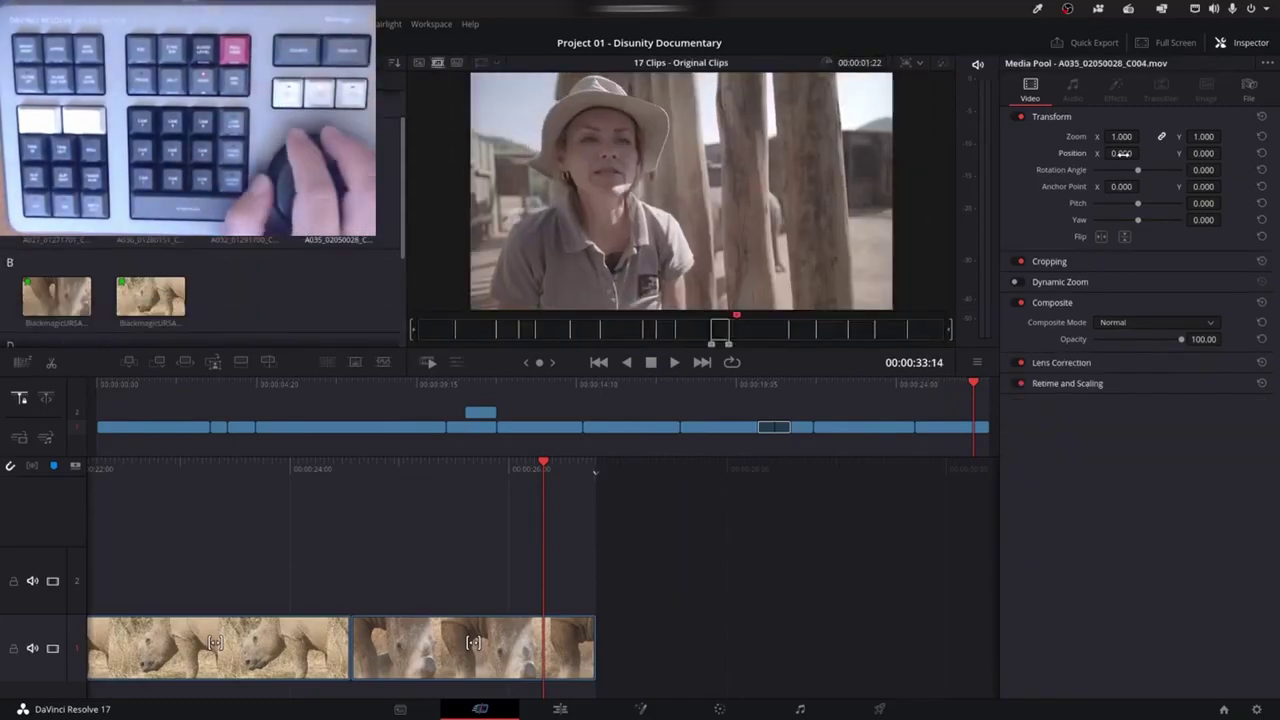
pyautogui.press('l')
pyautogui.press('l')
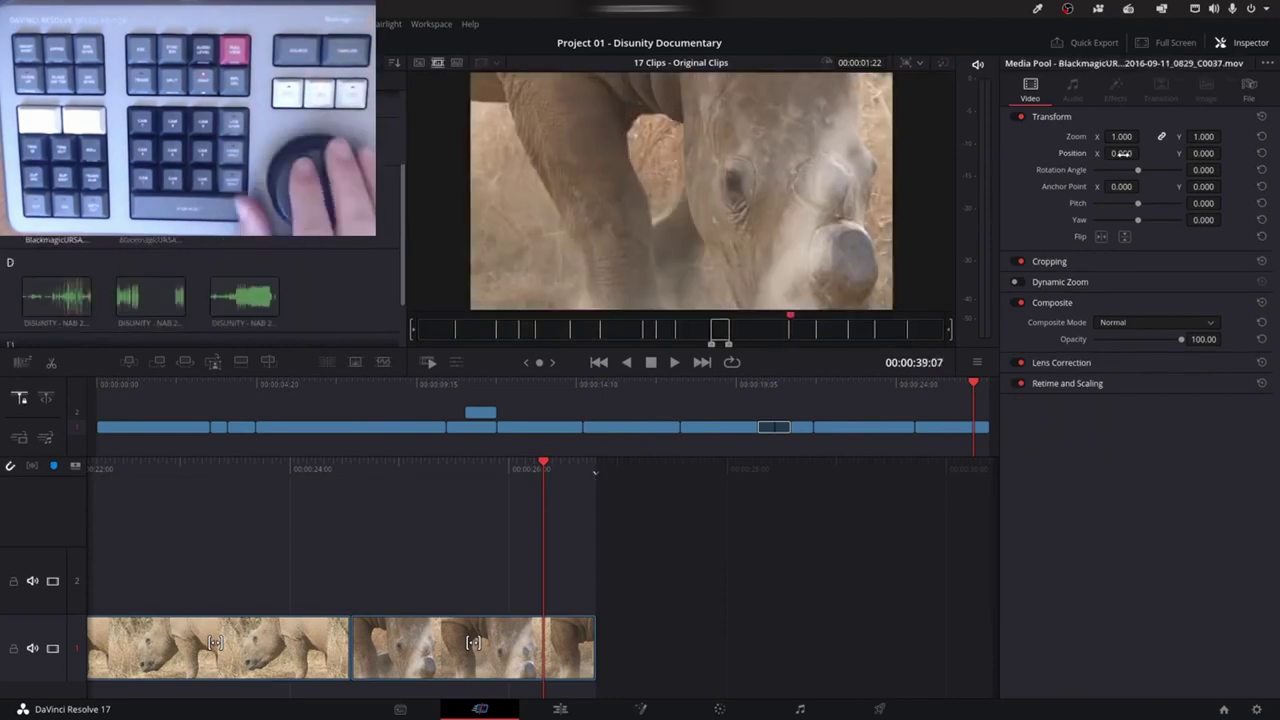
pyautogui.press('l')
pyautogui.press('l')
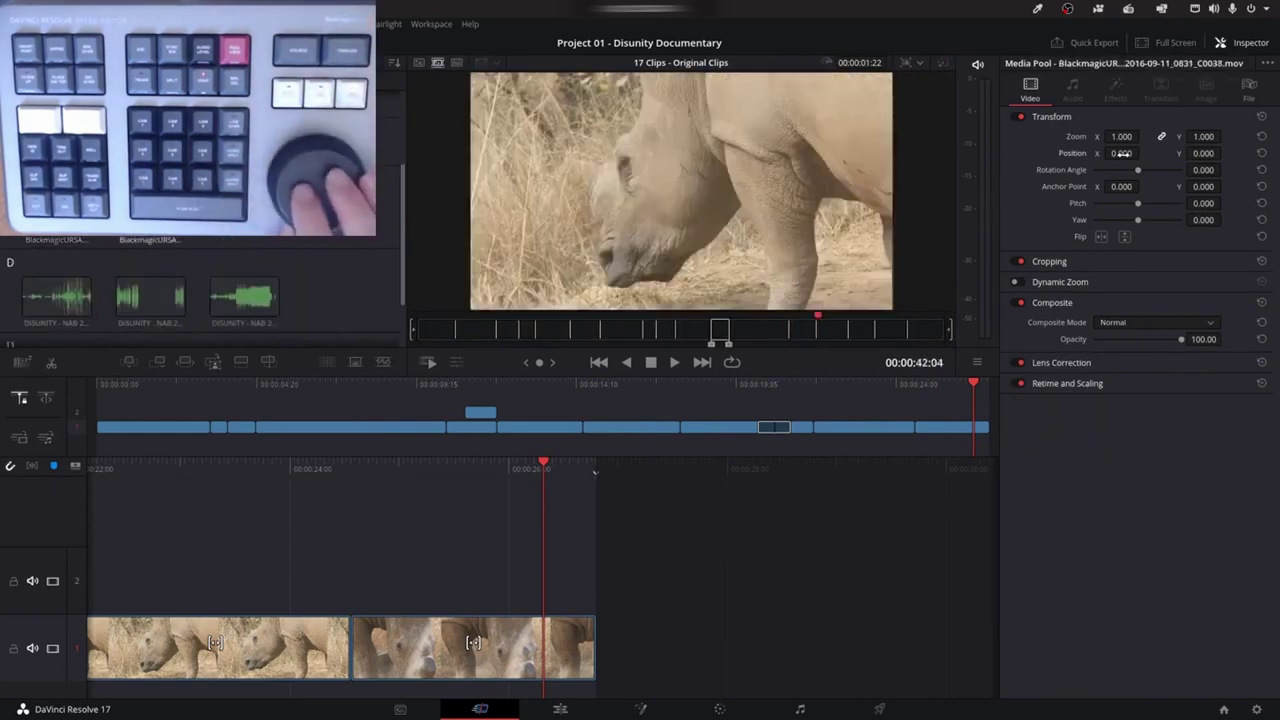
pyautogui.press('l')
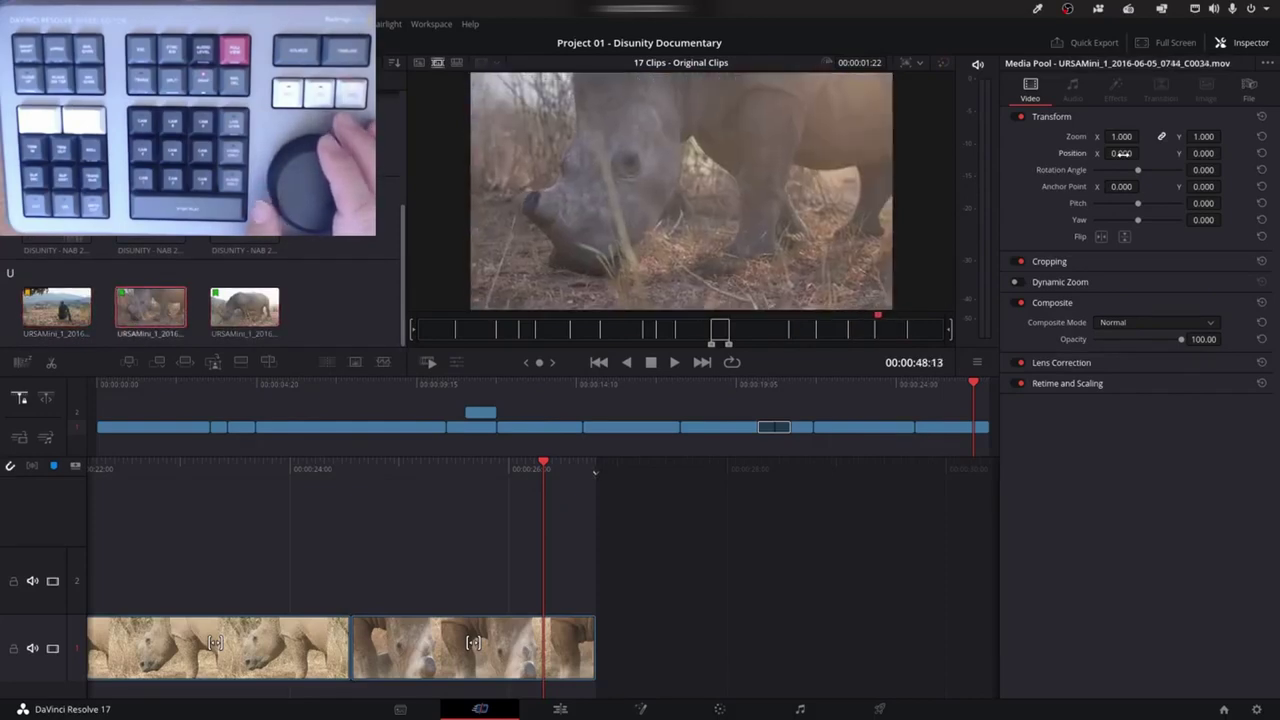
pyautogui.press('Up')
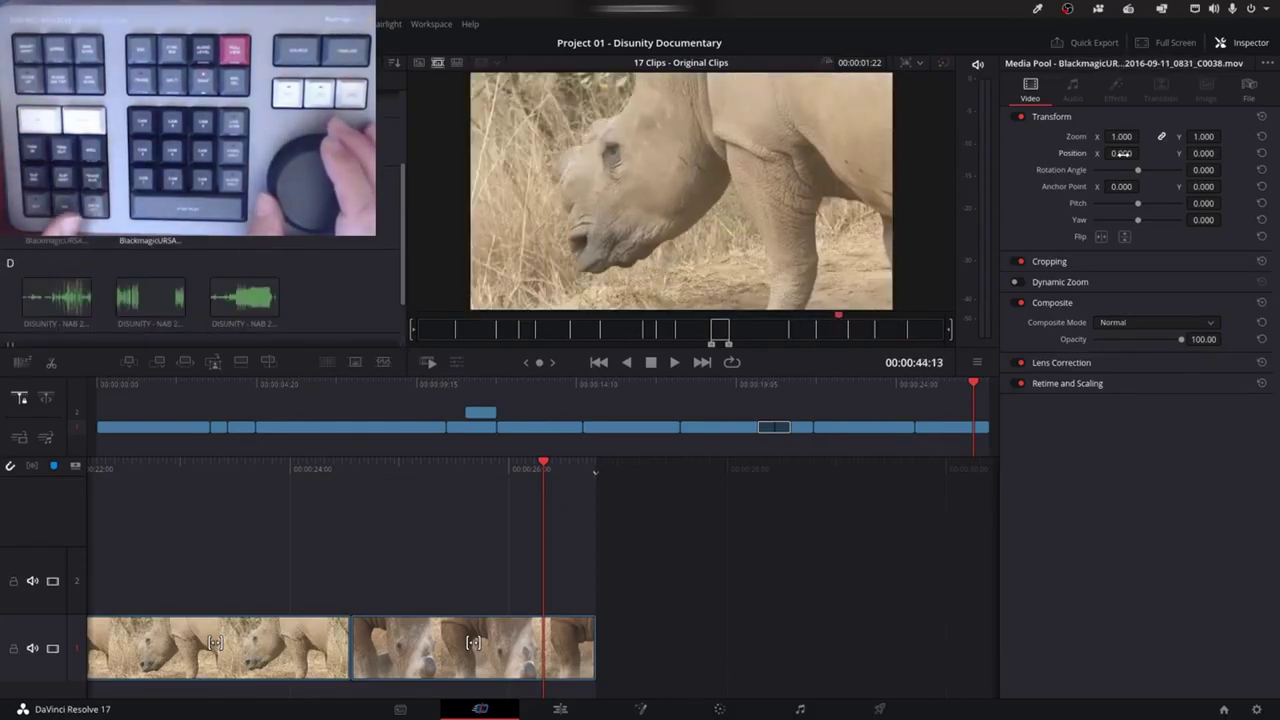
pyautogui.press('Down')
pyautogui.press('Up')
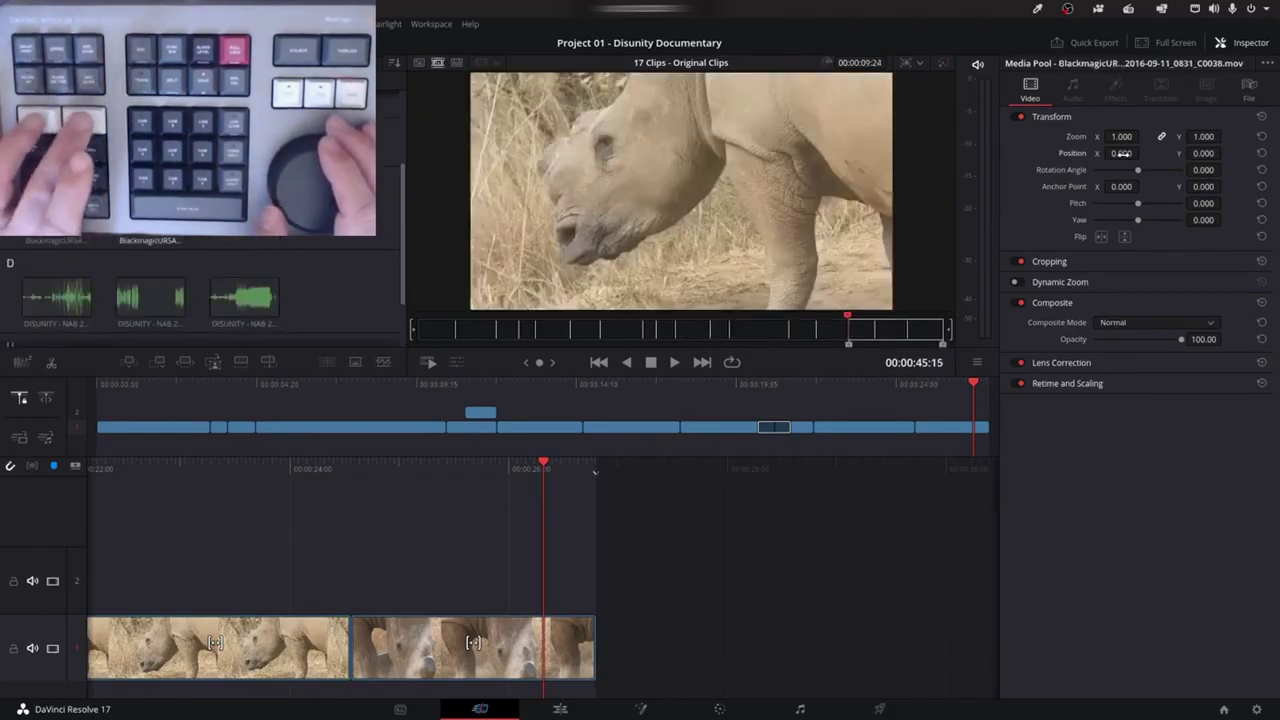
pyautogui.press('Down')
pyautogui.press('i')
pyautogui.press('o')
pyautogui.press('o')
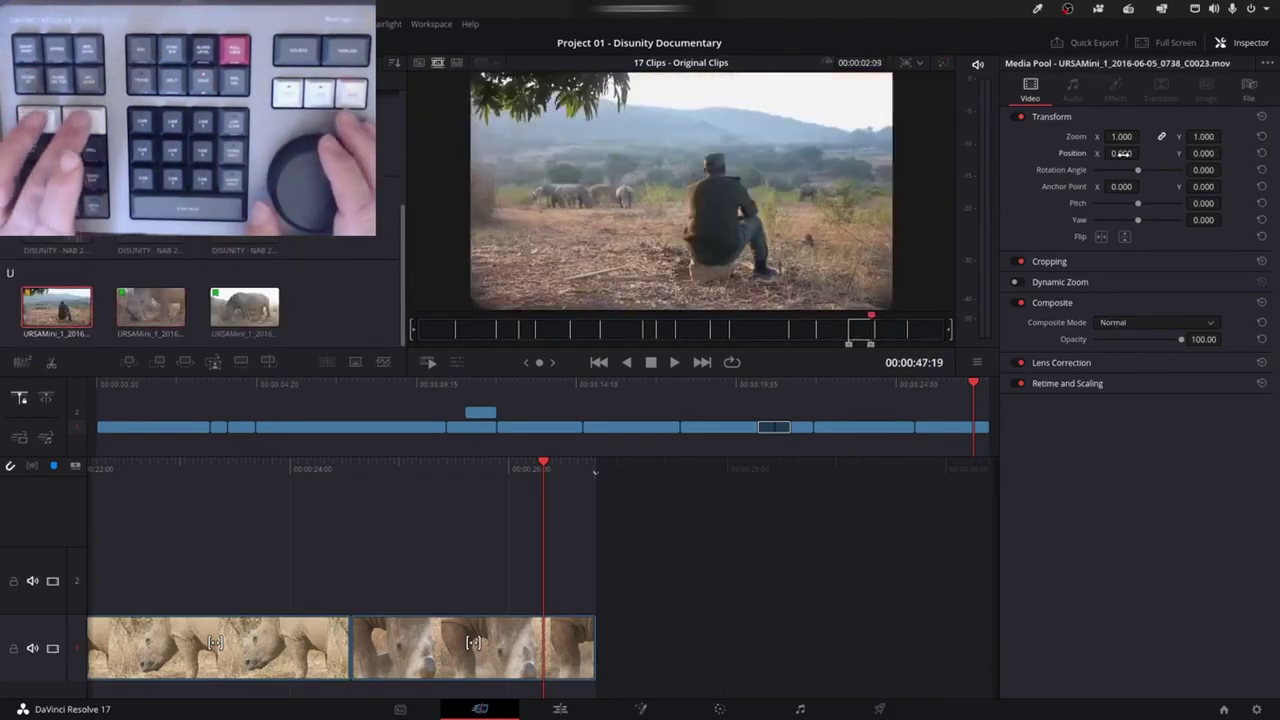
# Append the marked ranger shot, then mark in and out points on the shotgun clip and append it
pyautogui.hotkey('shift', 'F12')
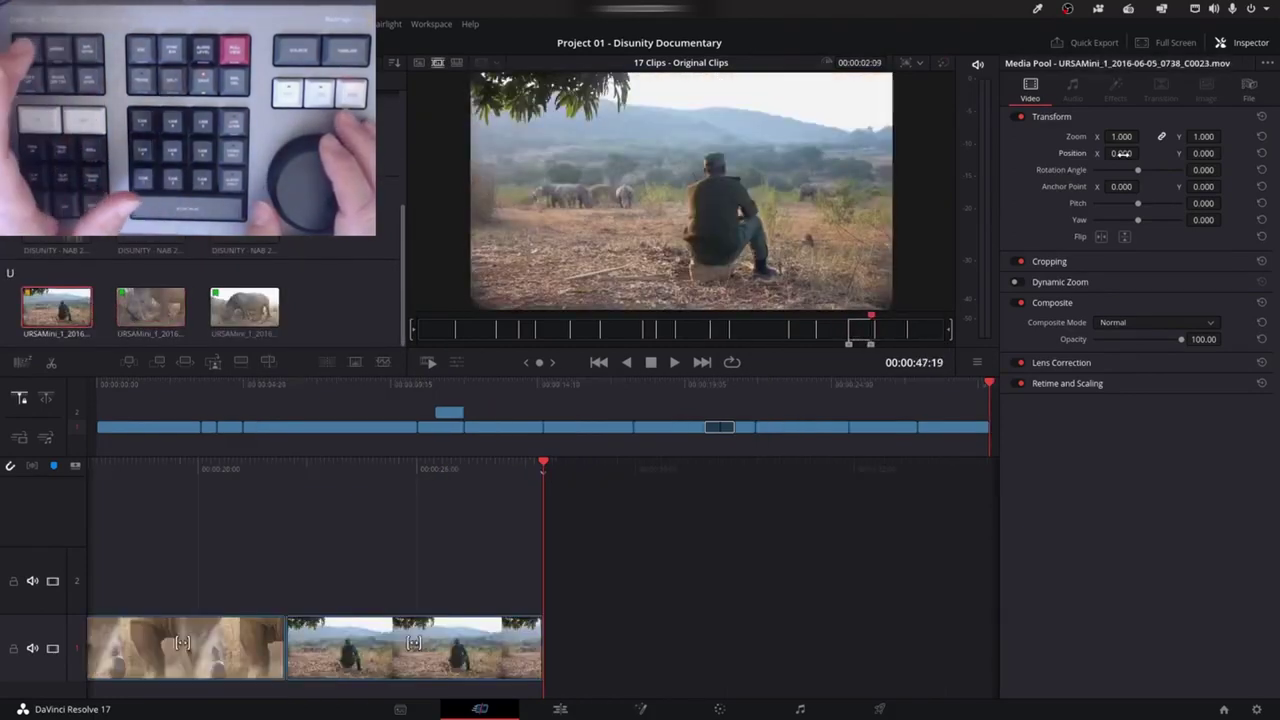
pyautogui.press('Up')
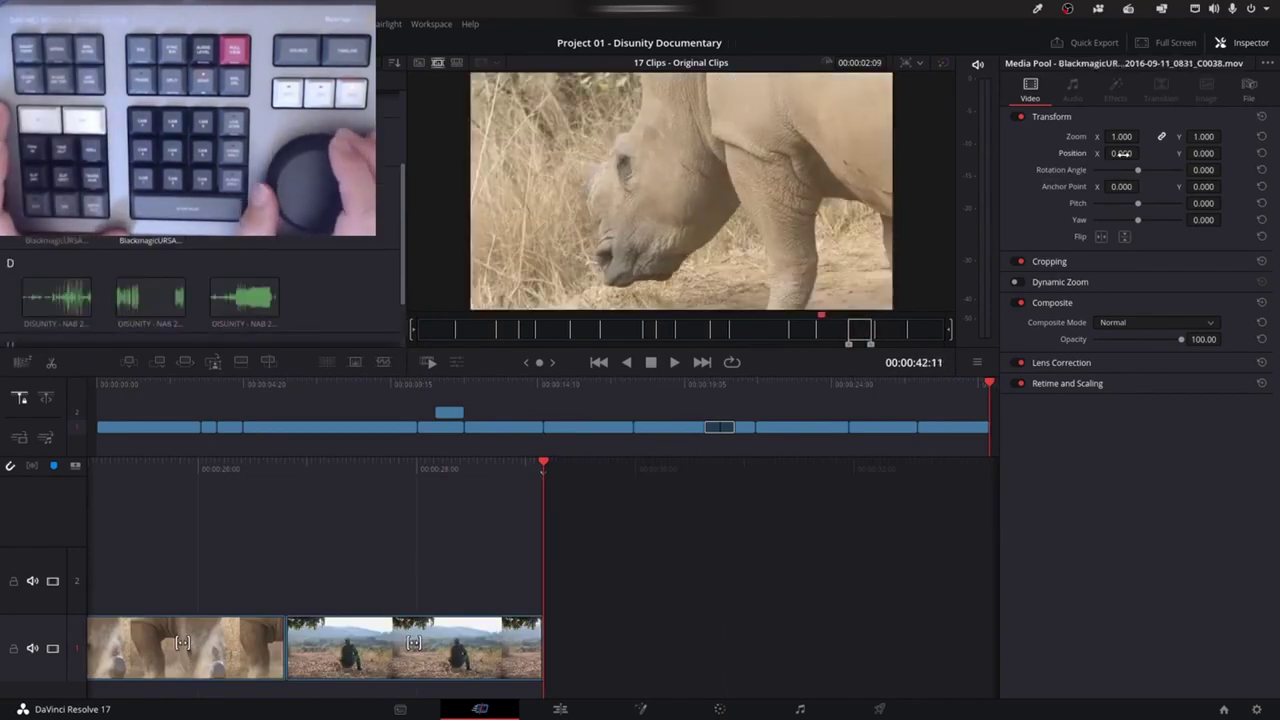
pyautogui.press('Up')
pyautogui.press('Up')
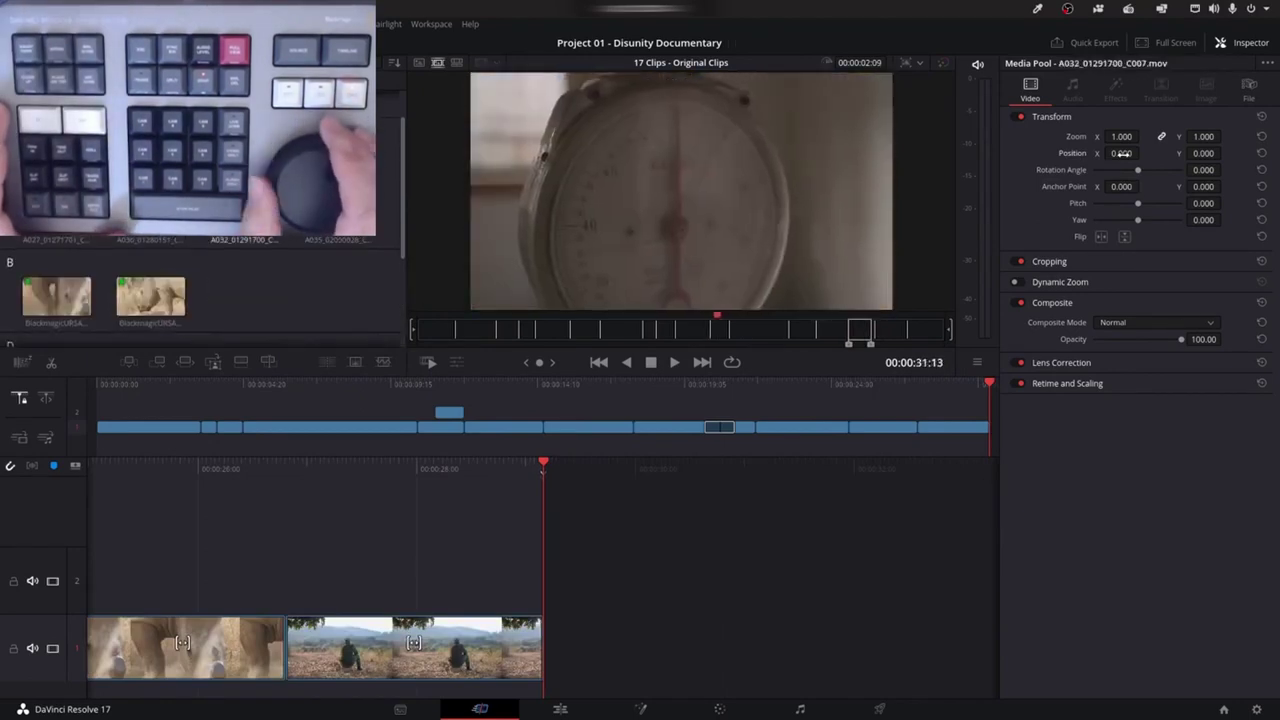
pyautogui.press('Up')
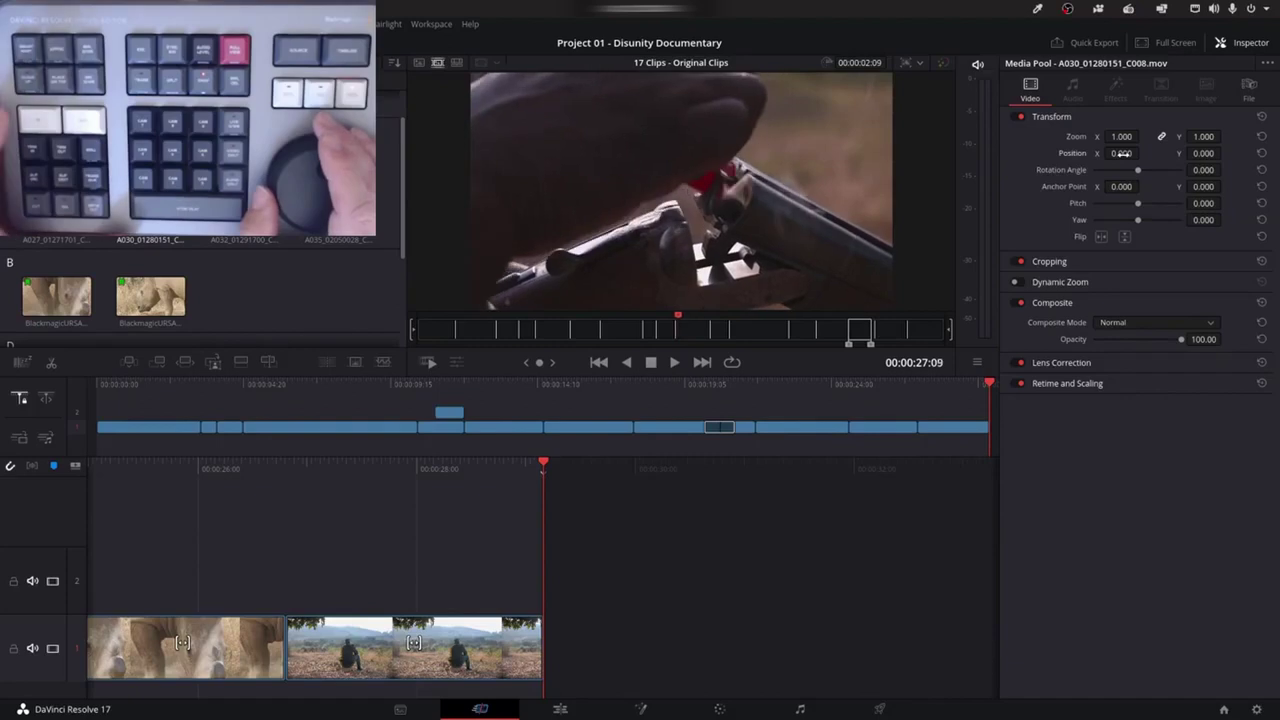
pyautogui.press('i')
pyautogui.press('space')
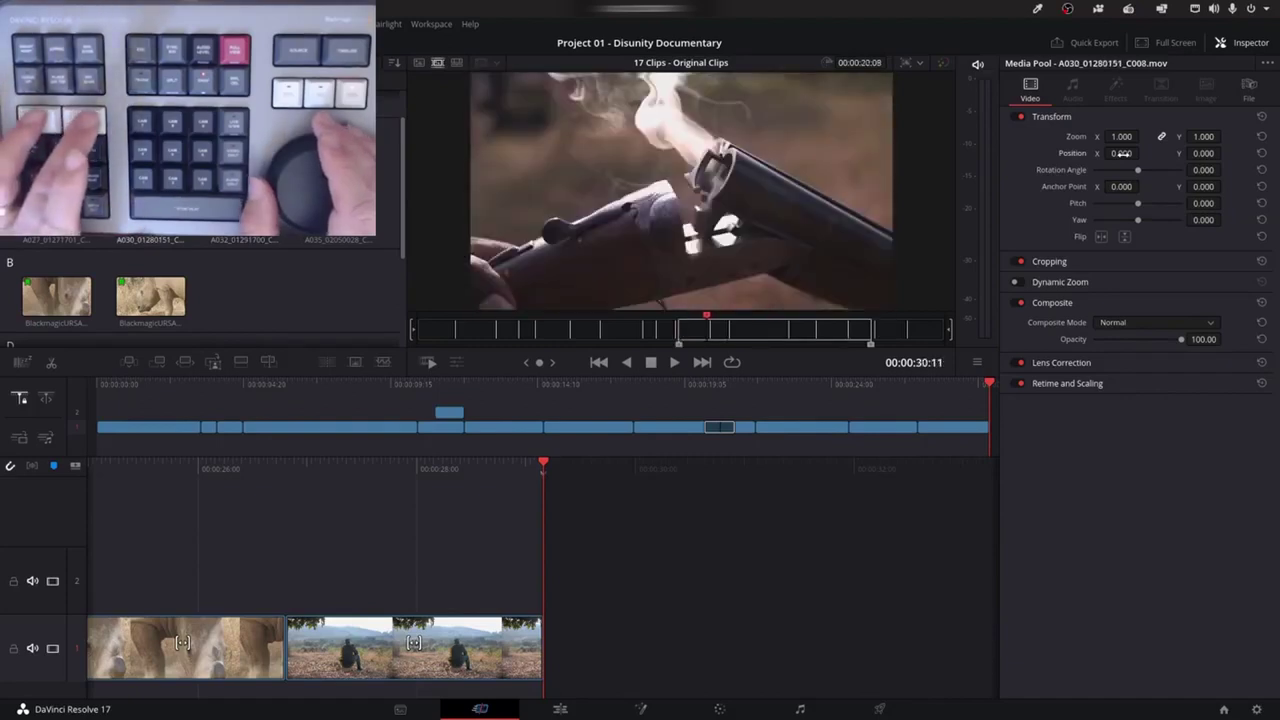
pyautogui.press('o')
pyautogui.hotkey('shift', 'F12')
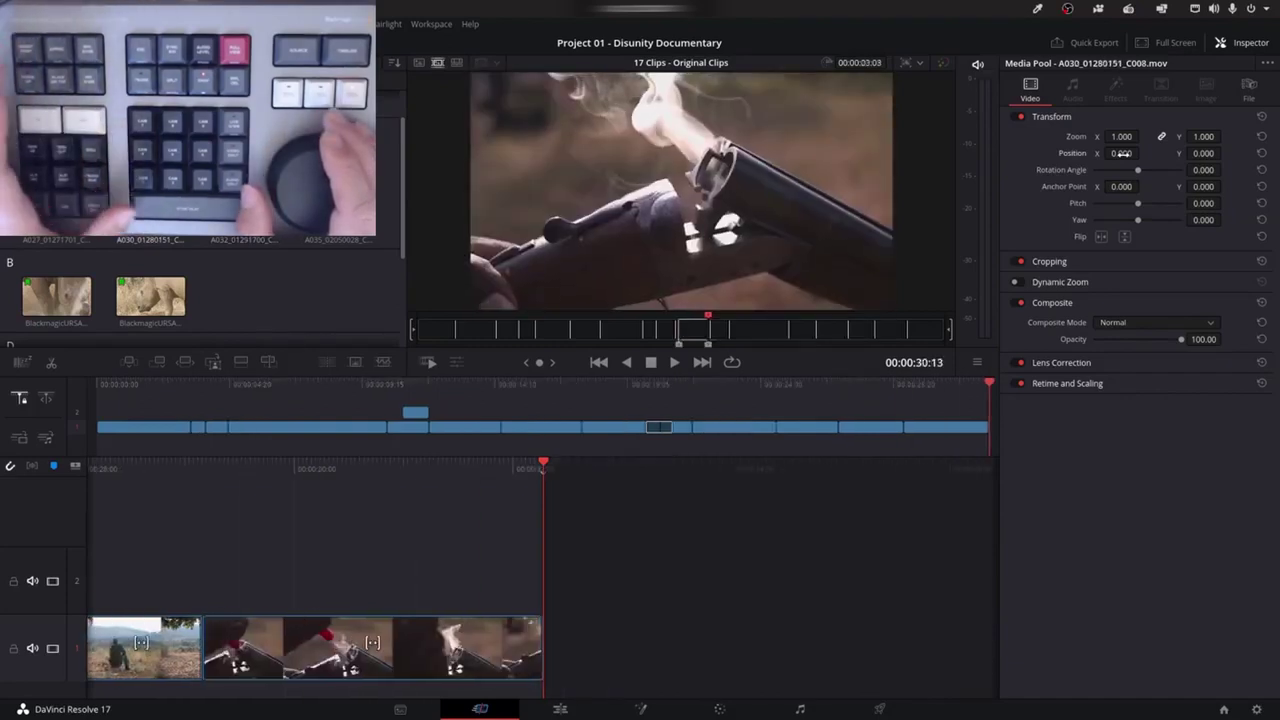
# Browse to the man's-face A020 clip and append it to the end of the tuto timeline
pyautogui.press('Up')
pyautogui.press('Up')
pyautogui.press('Up')
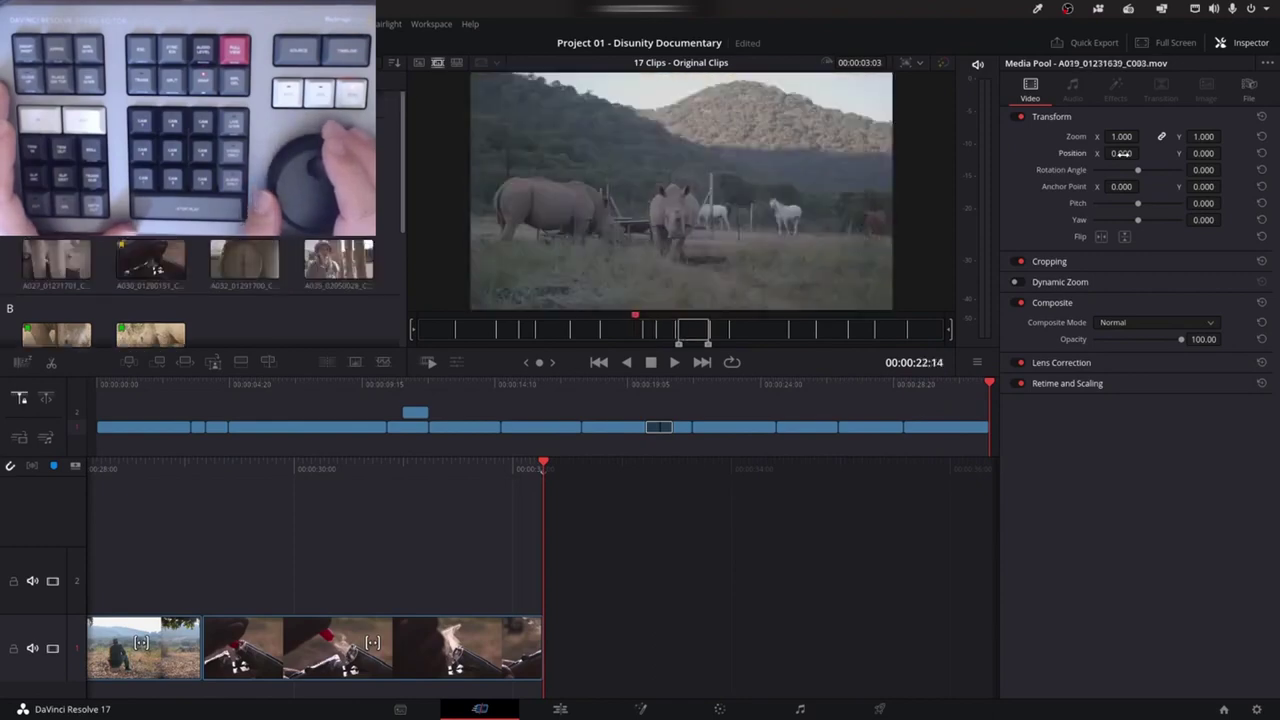
pyautogui.press('Down')
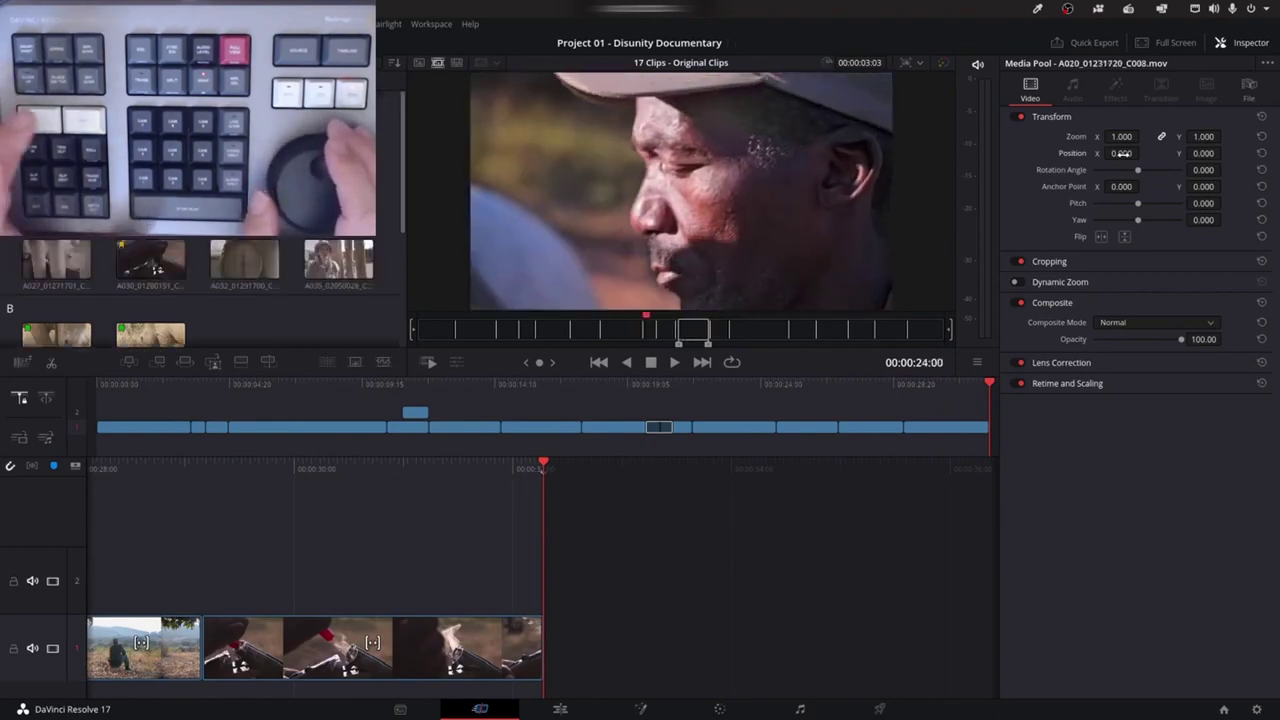
pyautogui.press('Down')
pyautogui.press('Up')
pyautogui.press('Down')
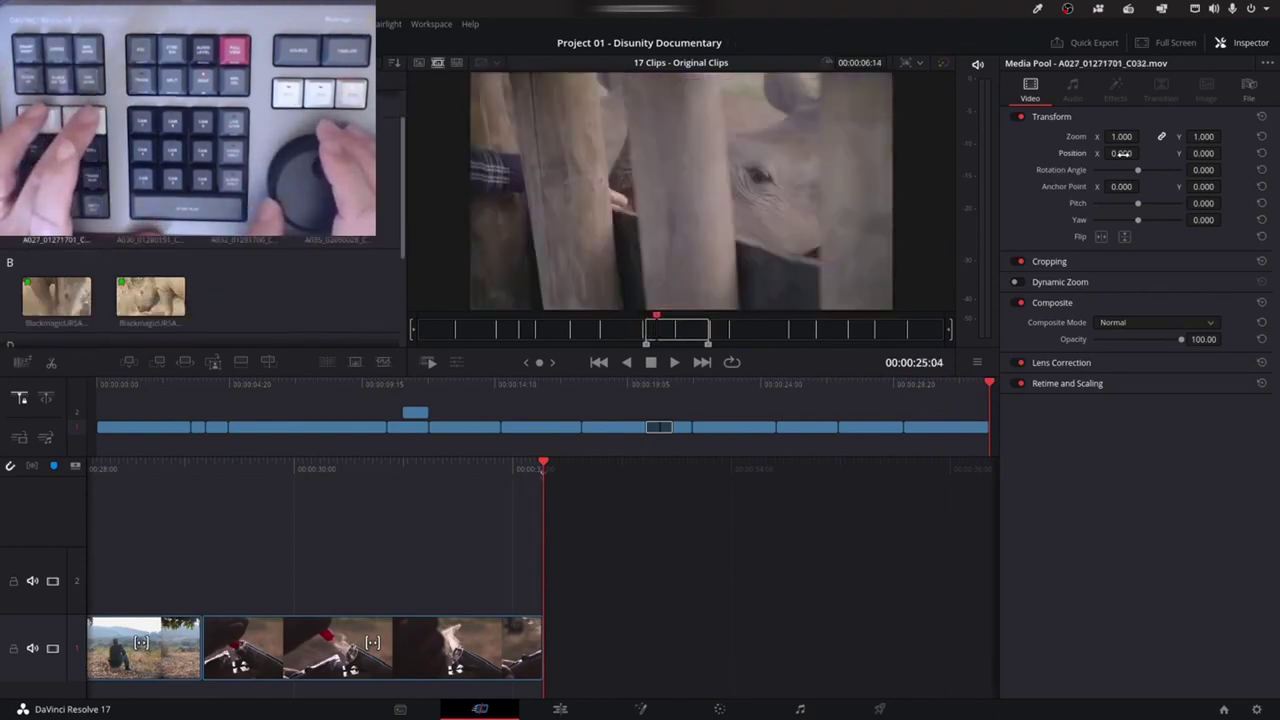
pyautogui.press('Up')
pyautogui.hotkey('shift', 'F12')
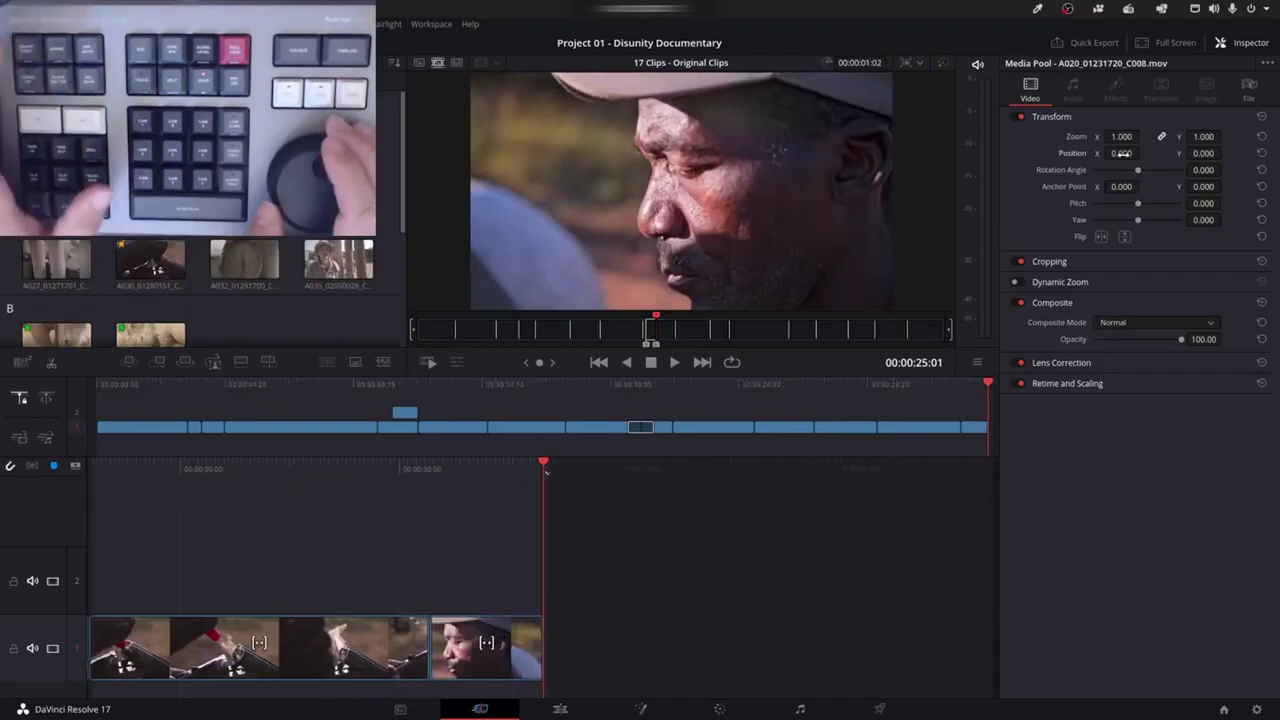
# Browse the source tape back to the rhinos clip
pyautogui.press('Up')
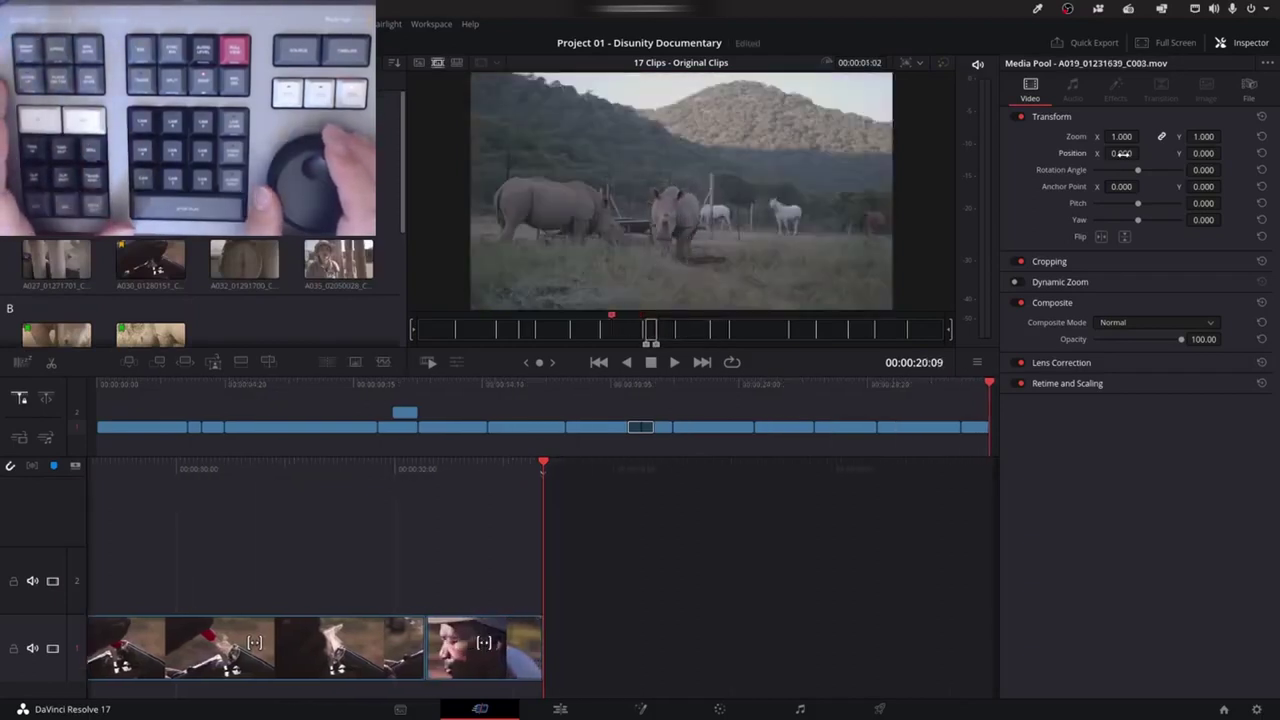
pyautogui.press('Down')
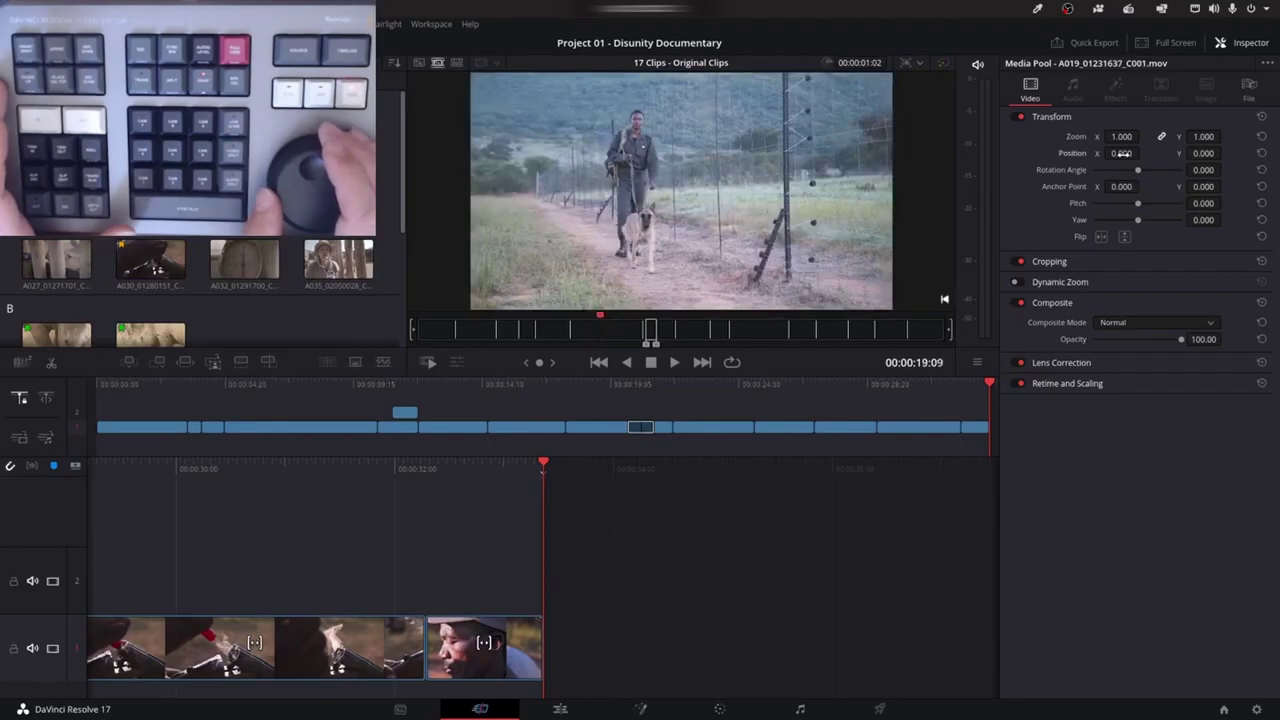
pyautogui.press('Up')
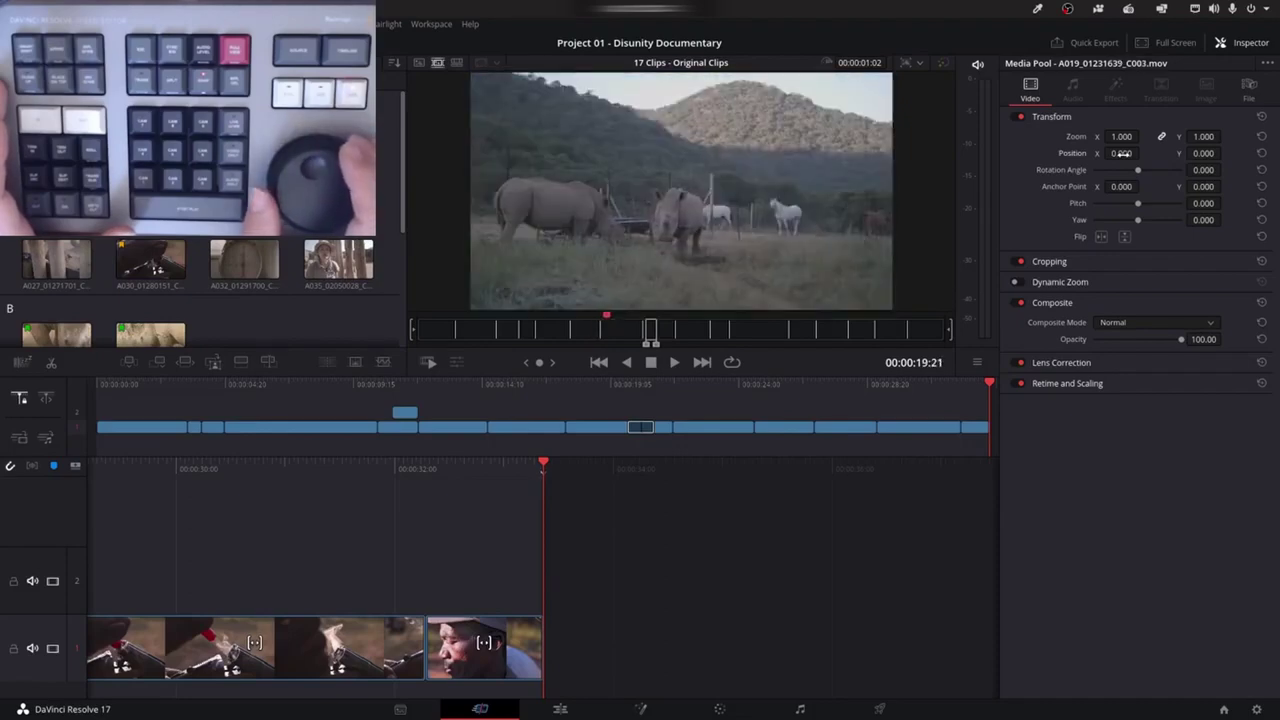
# Switch back to the tuto timeline and rewind it to around 16 seconds
pyautogui.press('q')
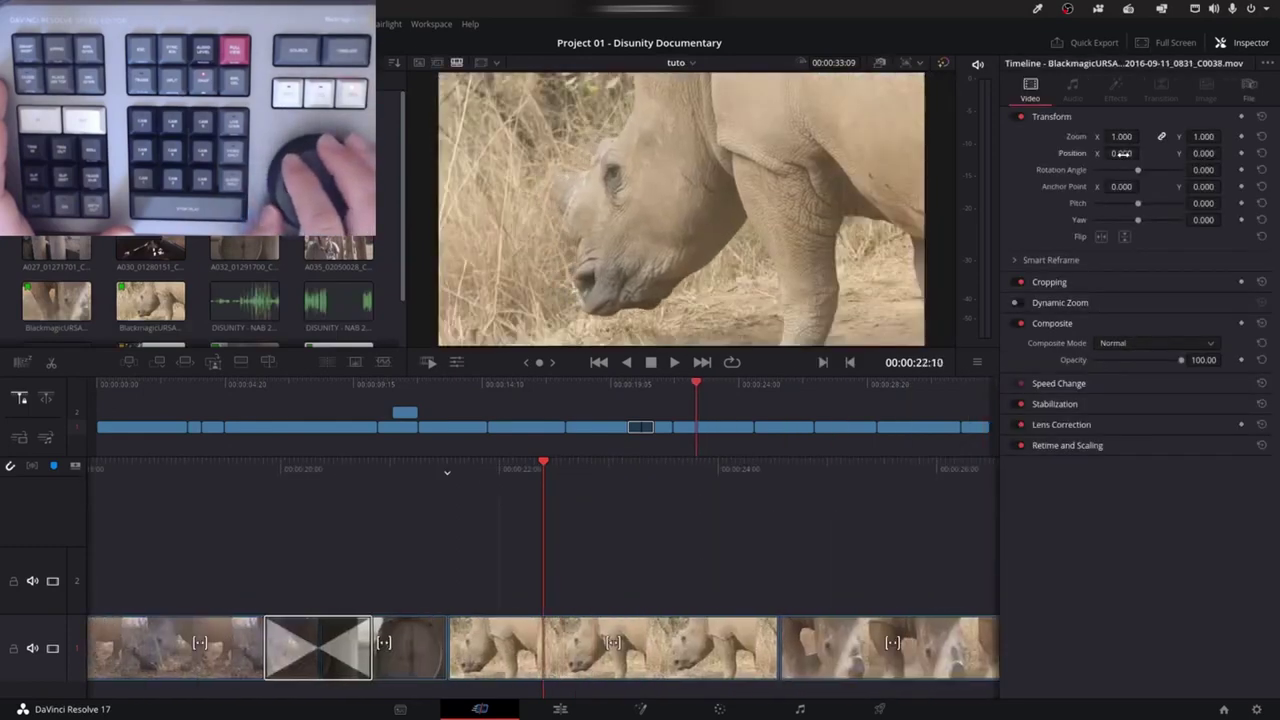
pyautogui.press('j')
pyautogui.press('j')
pyautogui.press('j')
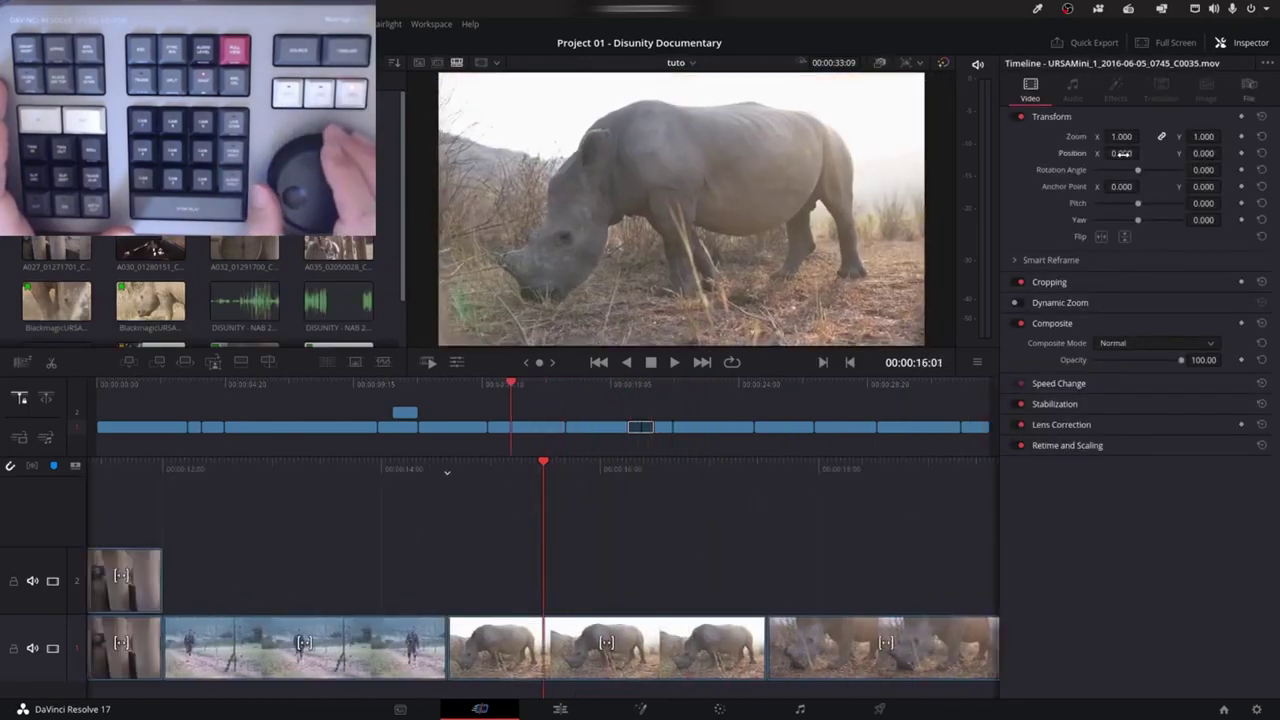
# Fine-tune the timeline playhead to 00:00:15:06
pyautogui.press('l')
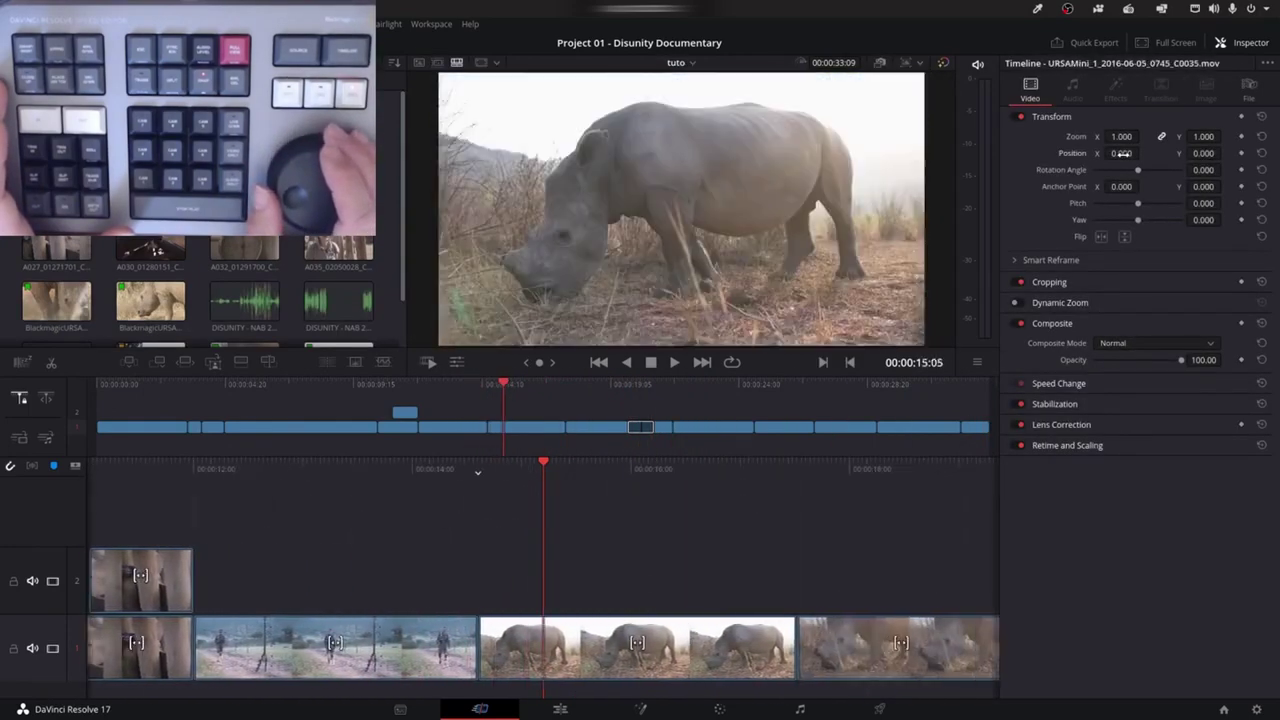
pyautogui.press('j')
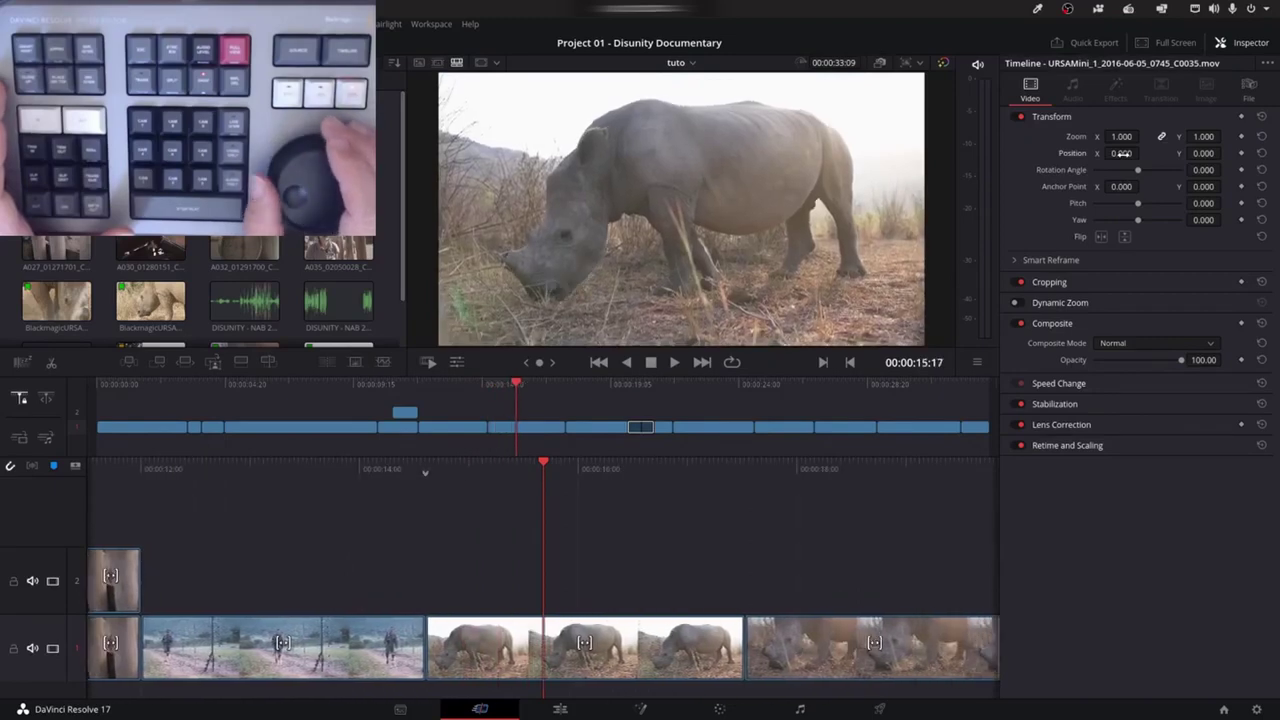
pyautogui.press('l')
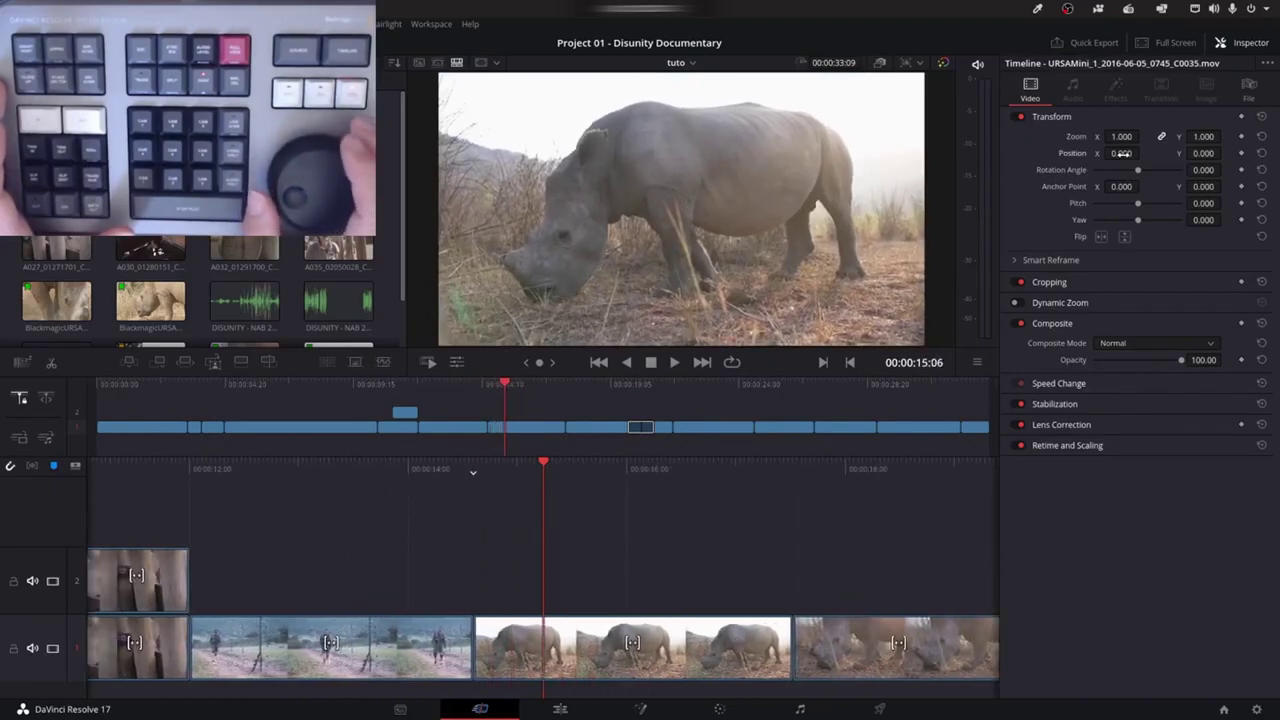
# Jog the source tape to the rhinos-by-the-mountain clip and smart-insert it into the timeline
pyautogui.press('q')
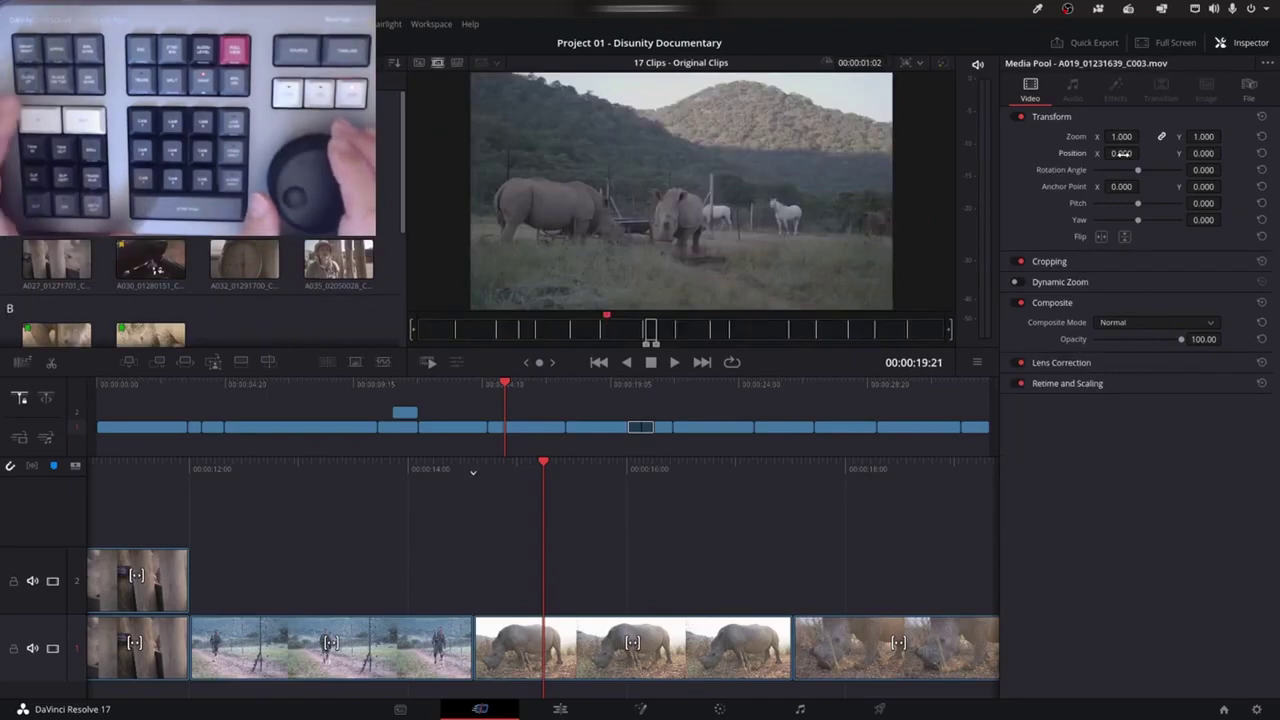
pyautogui.press('l')
pyautogui.press('j')
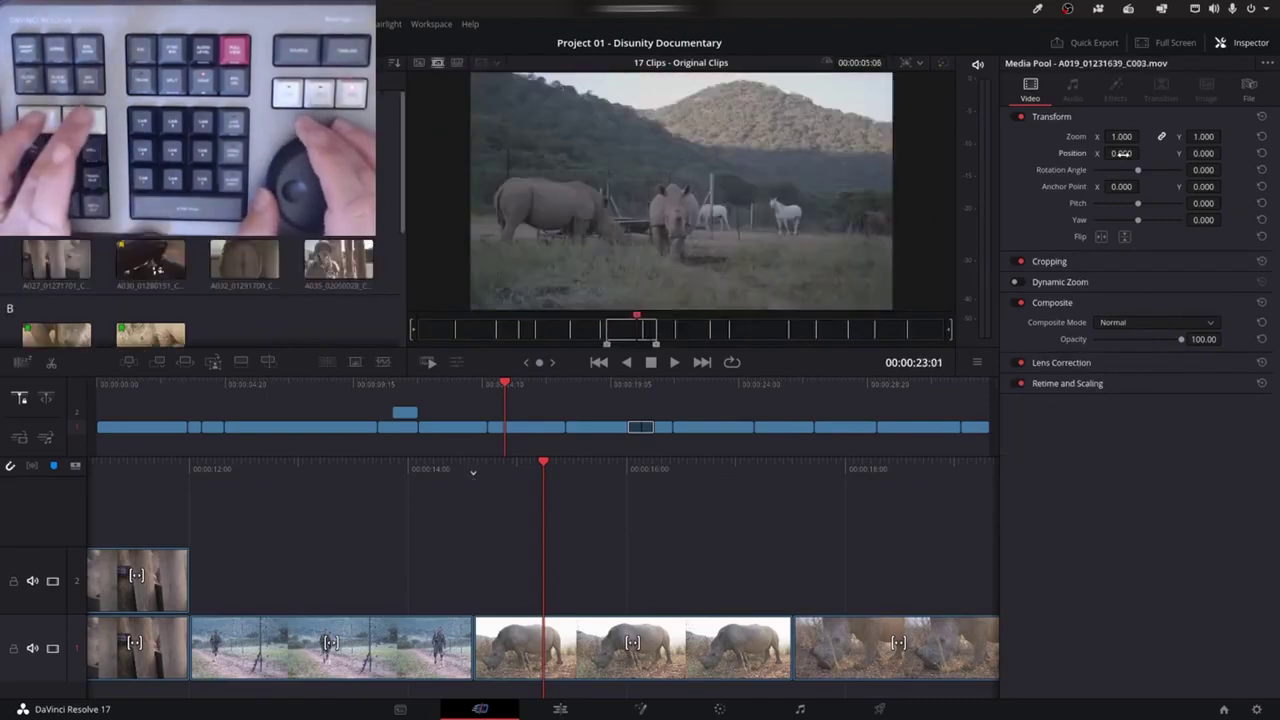
pyautogui.press('Right')
pyautogui.press('Right')
pyautogui.press('Right')
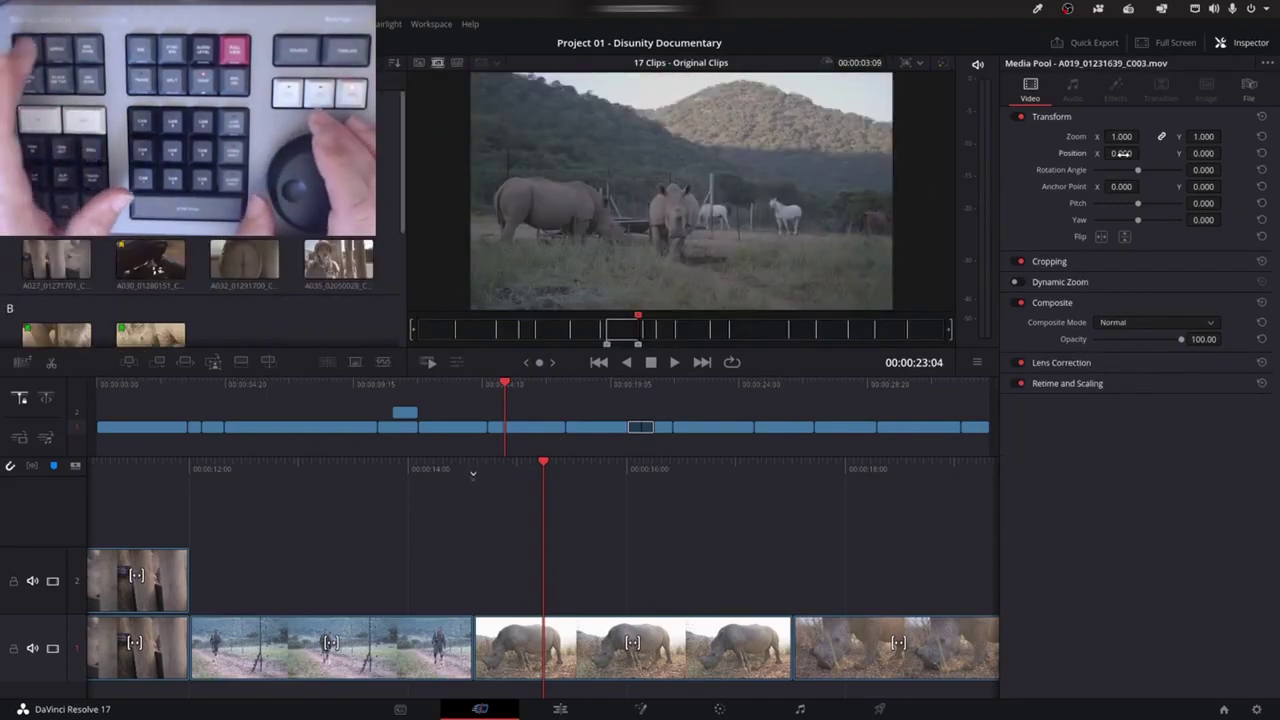
pyautogui.press('F9')
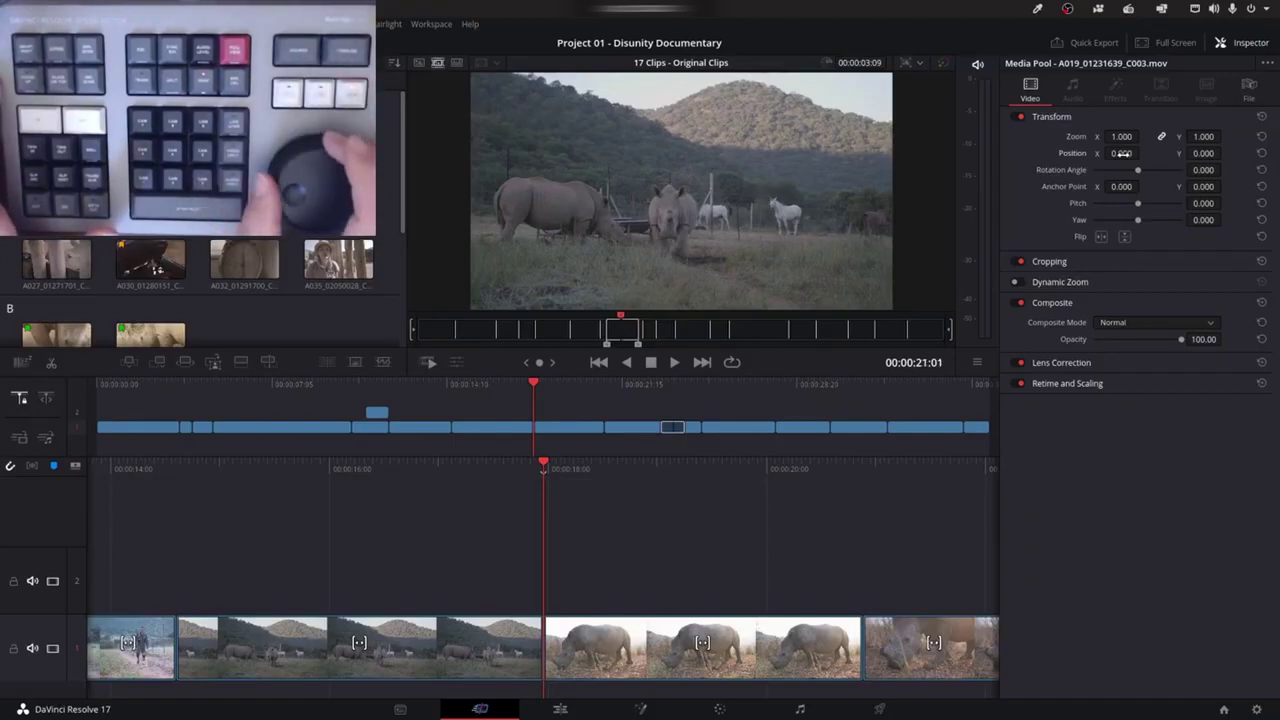
# Find the sunset clip, mark a 00:00:03:03 section and append it to the timeline's end
pyautogui.press('j')
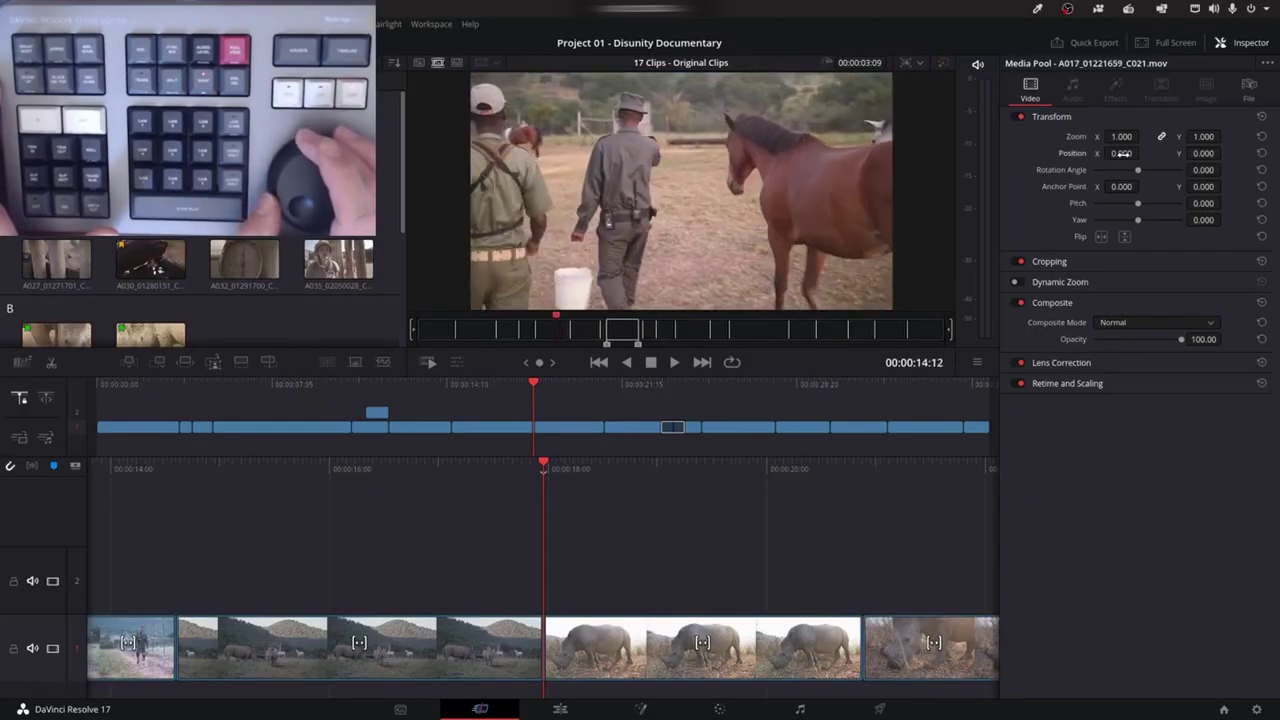
pyautogui.press('Left')
pyautogui.press('Left')
pyautogui.press('Left')
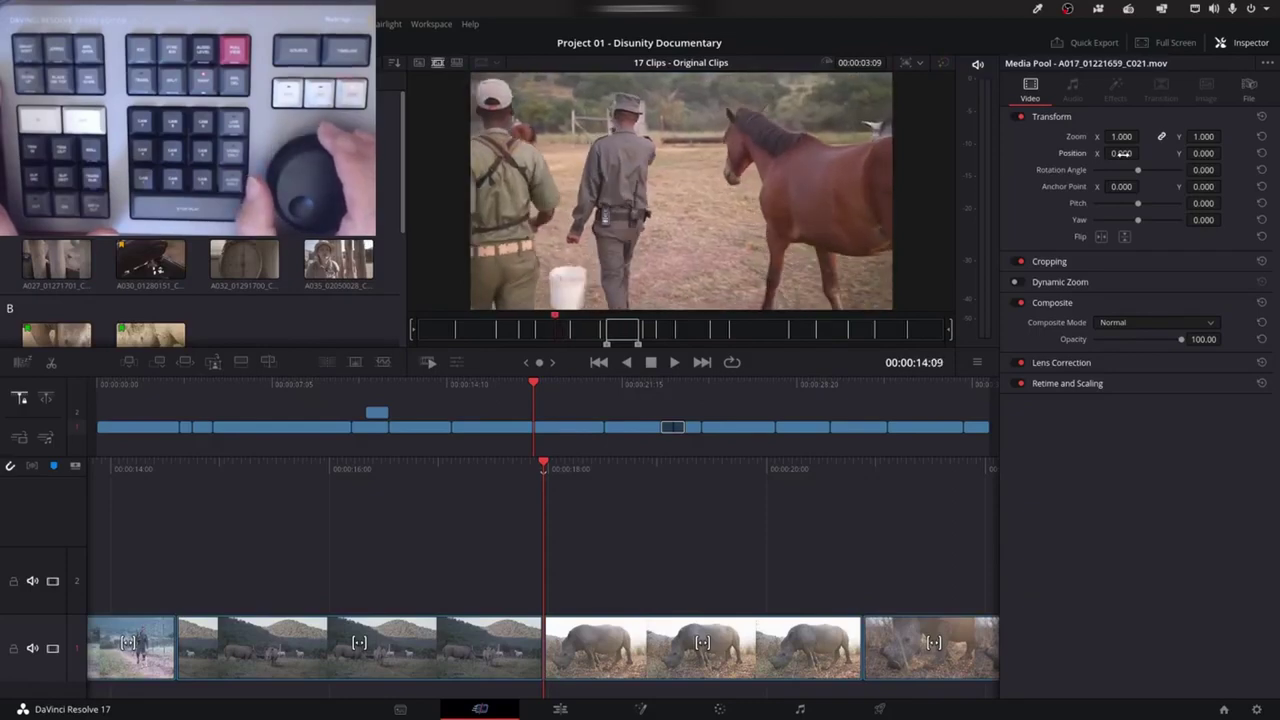
pyautogui.press('j')
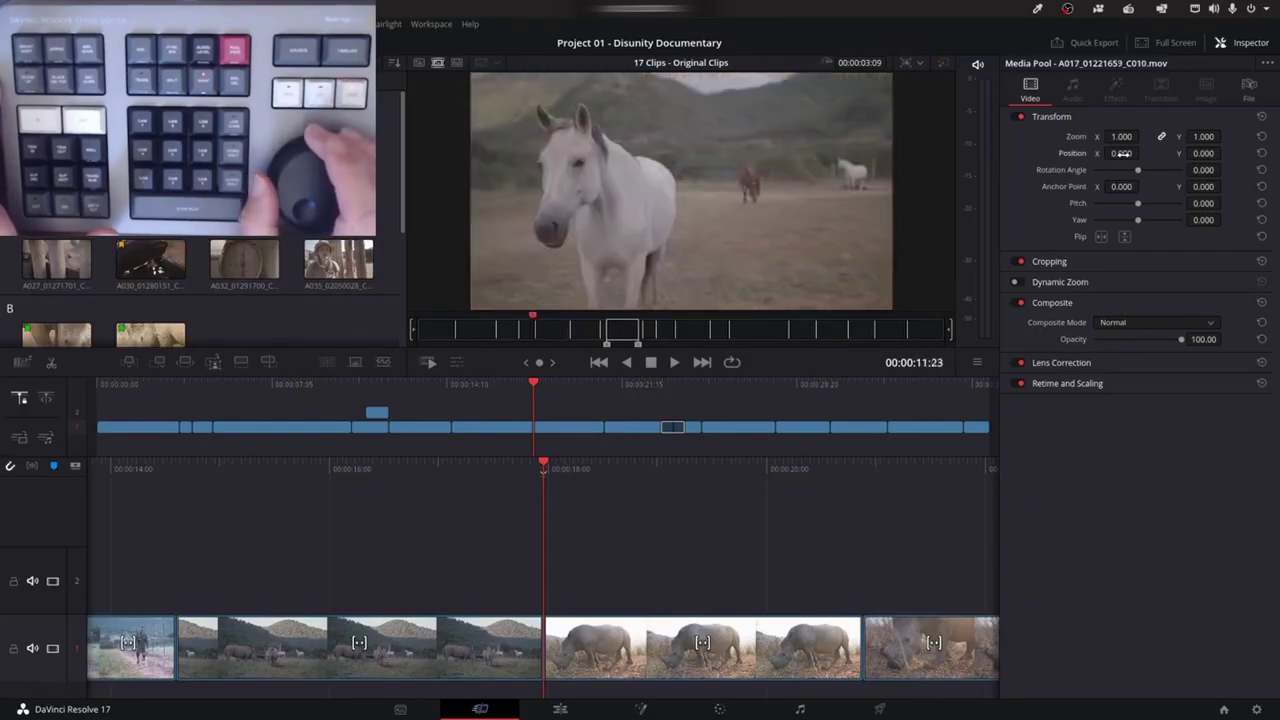
pyautogui.press('j')
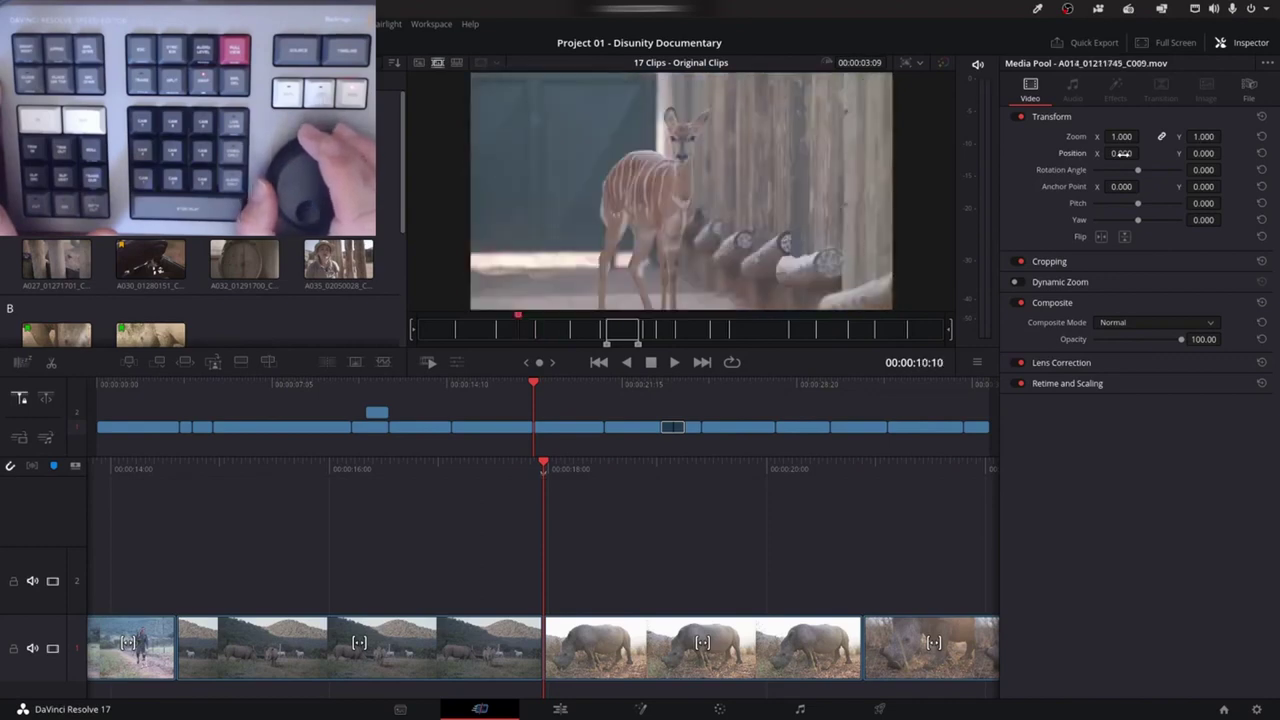
pyautogui.press('j')
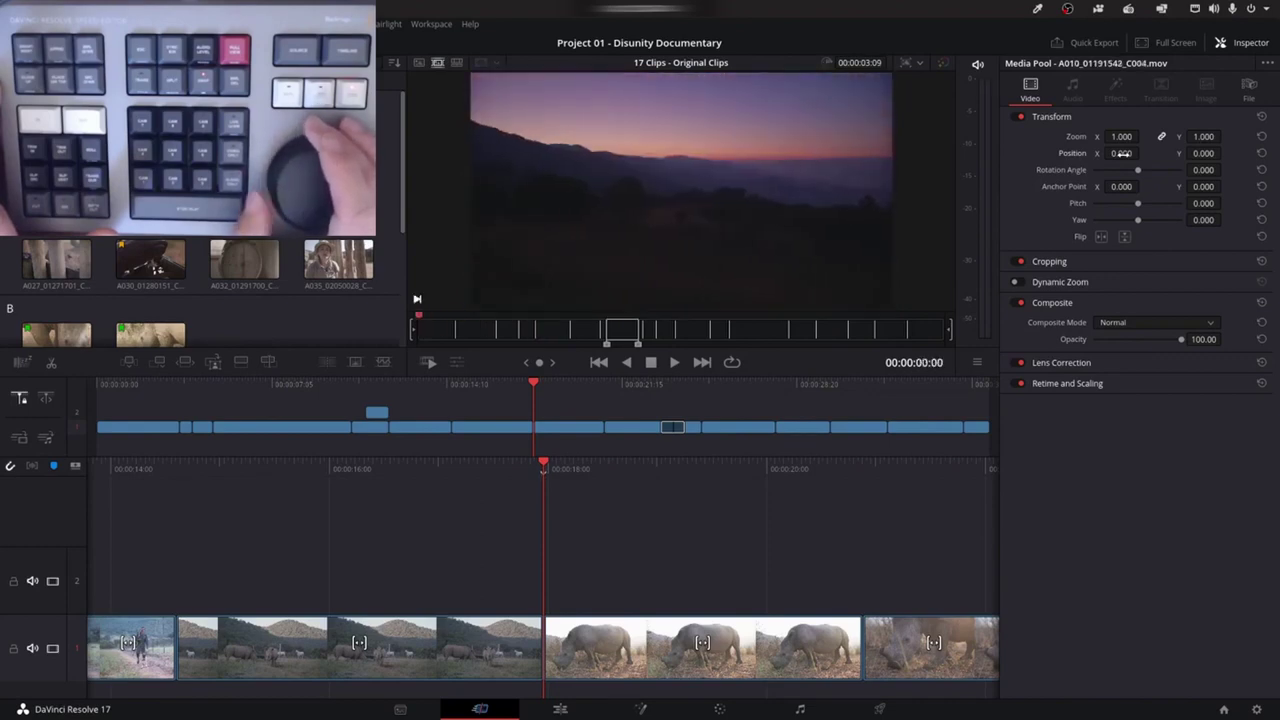
pyautogui.press('o')
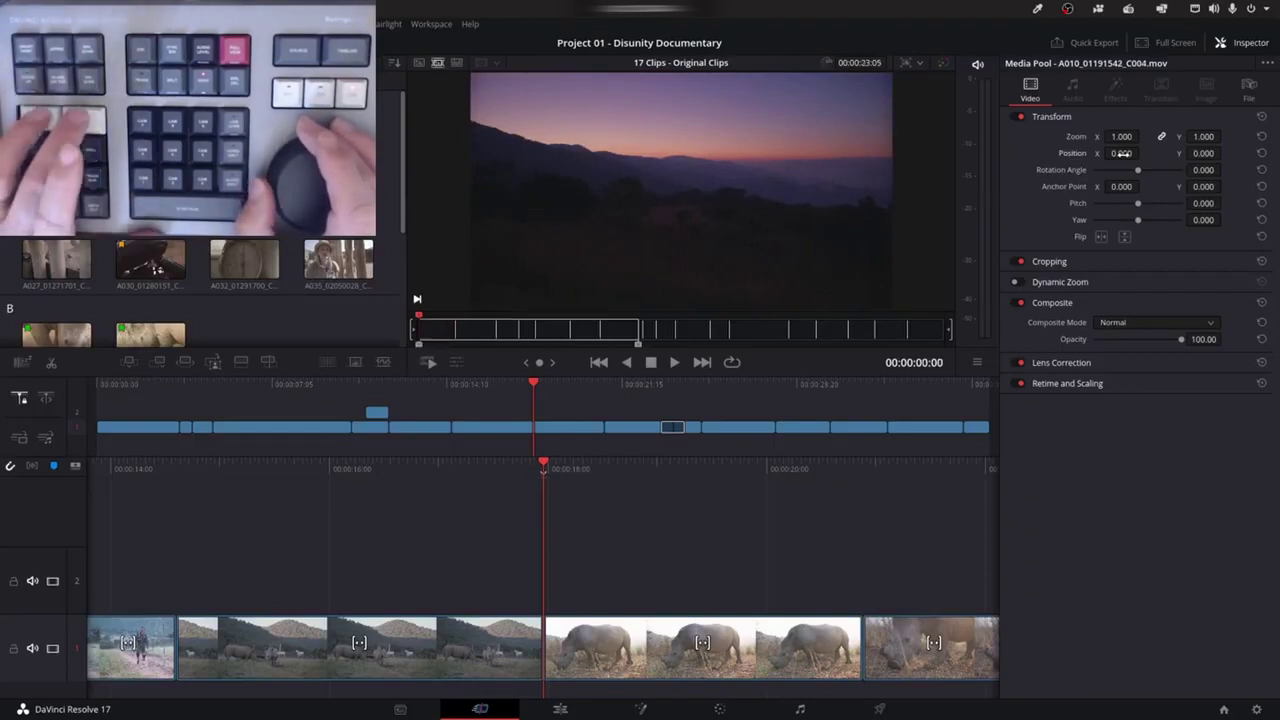
pyautogui.press('l')
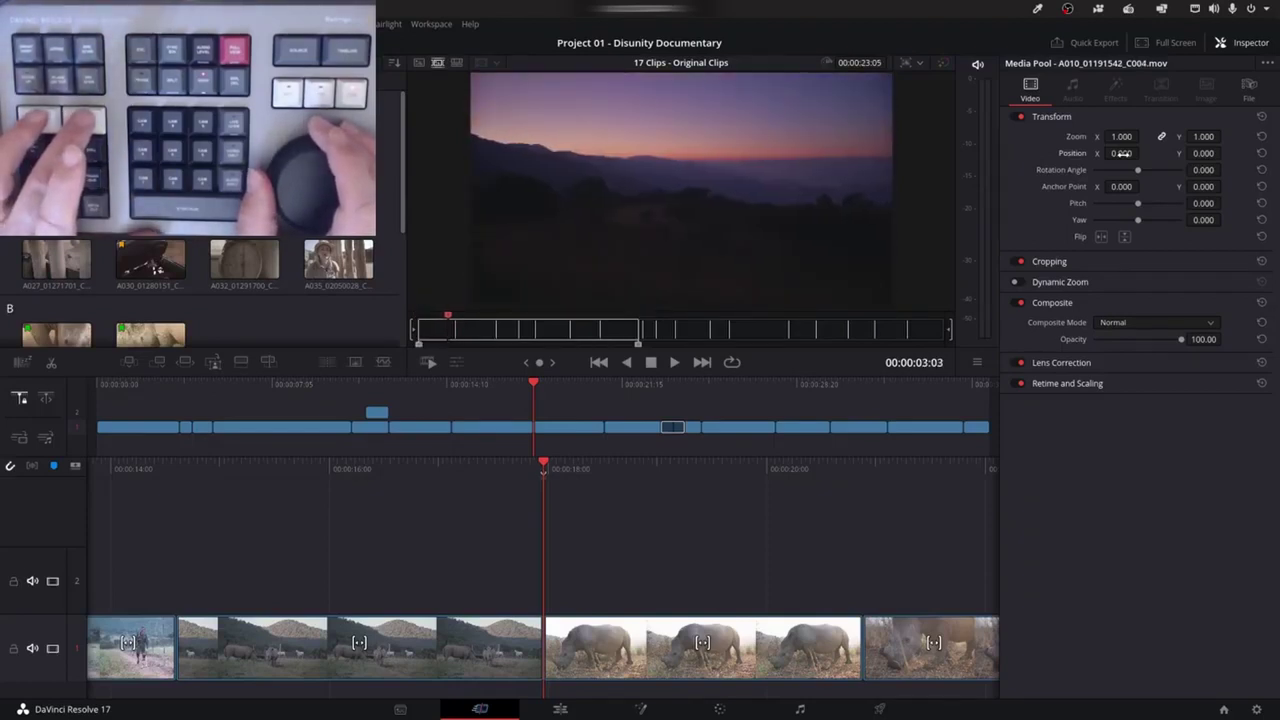
pyautogui.press('o')
pyautogui.hotkey('shift', 'F12')
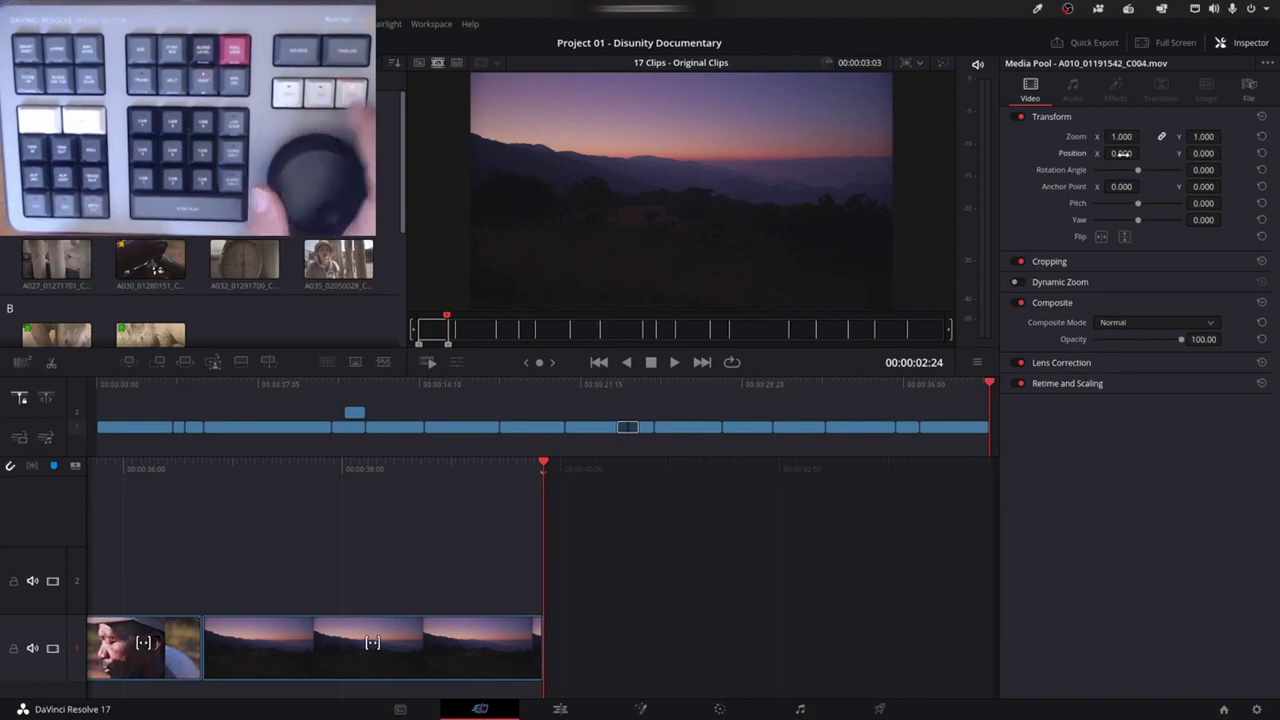
pyautogui.press('q')
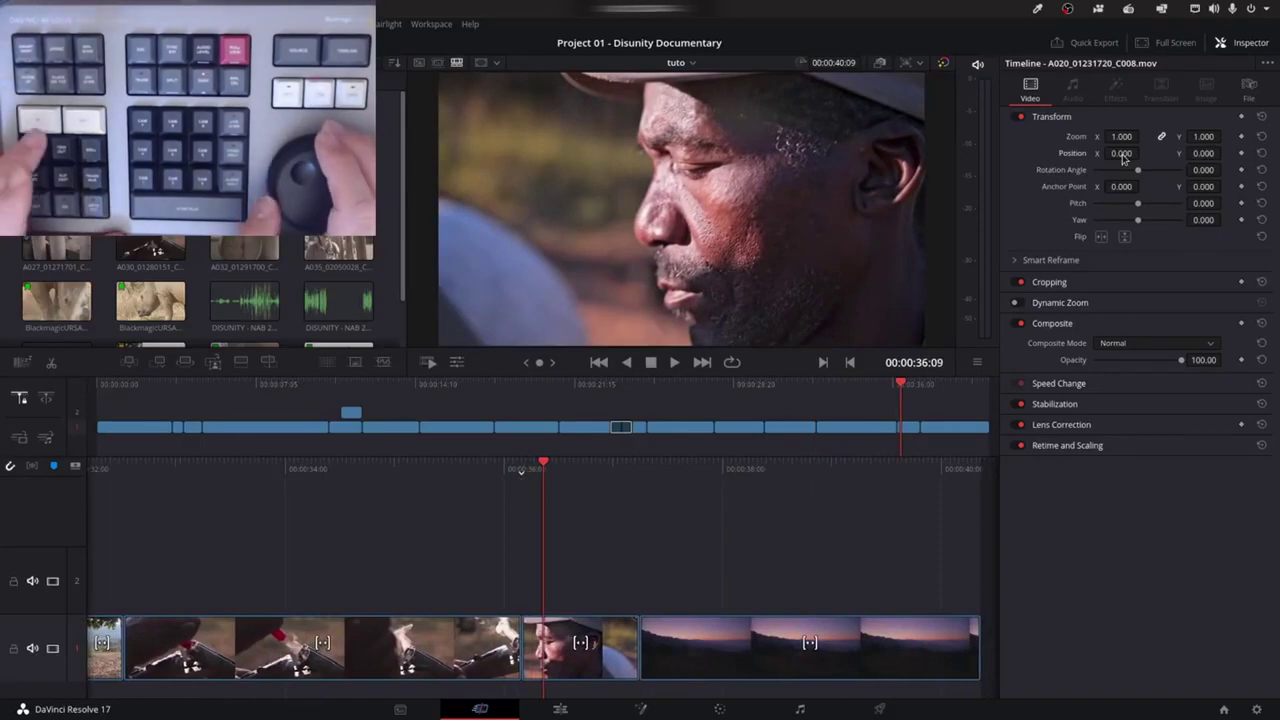
# Trim both edits of the man's-face clip, making the timeline 00:00:40:17, and review playback
pyautogui.press(',')
pyautogui.press(',')
pyautogui.press(',')
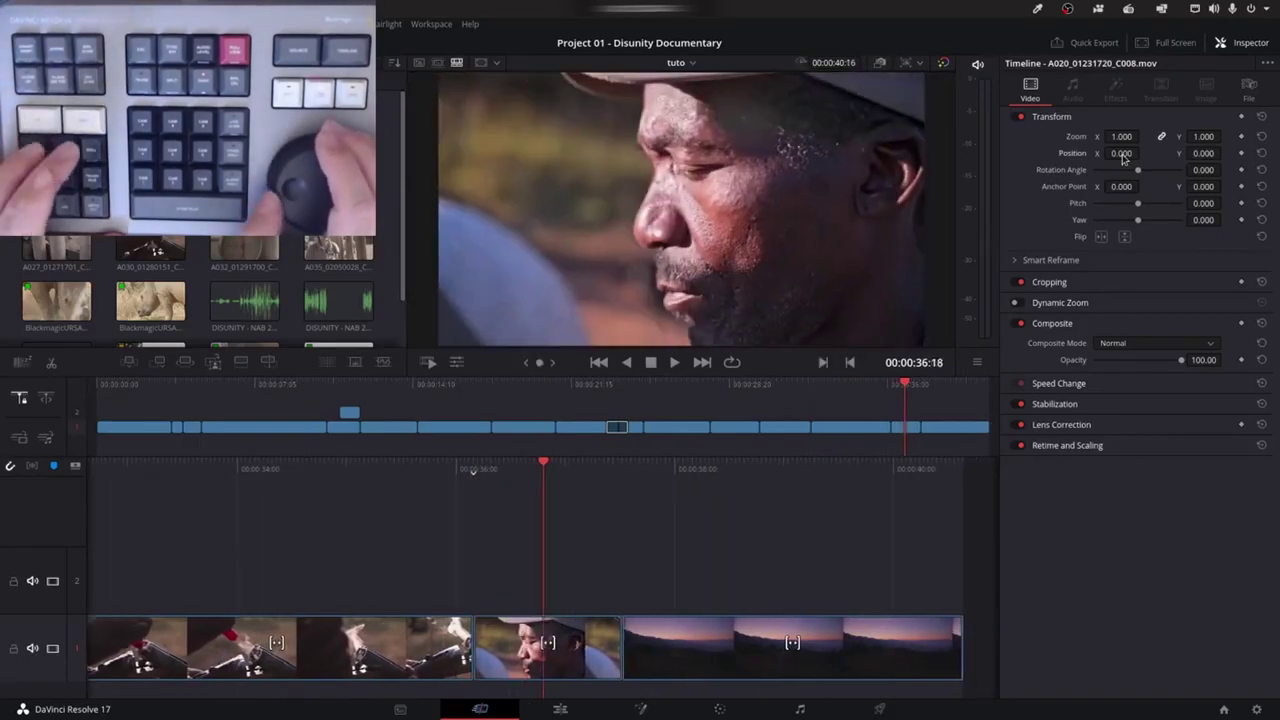
pyautogui.press('v')
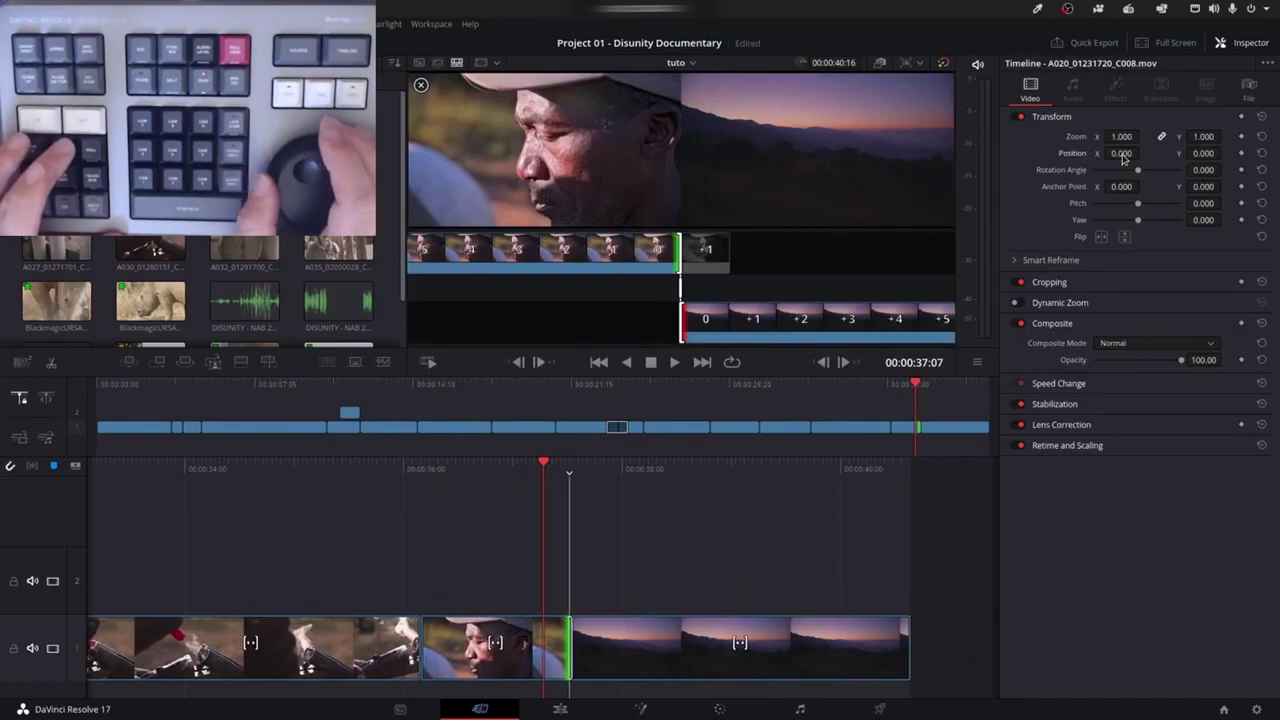
pyautogui.press('.')
pyautogui.press('/')
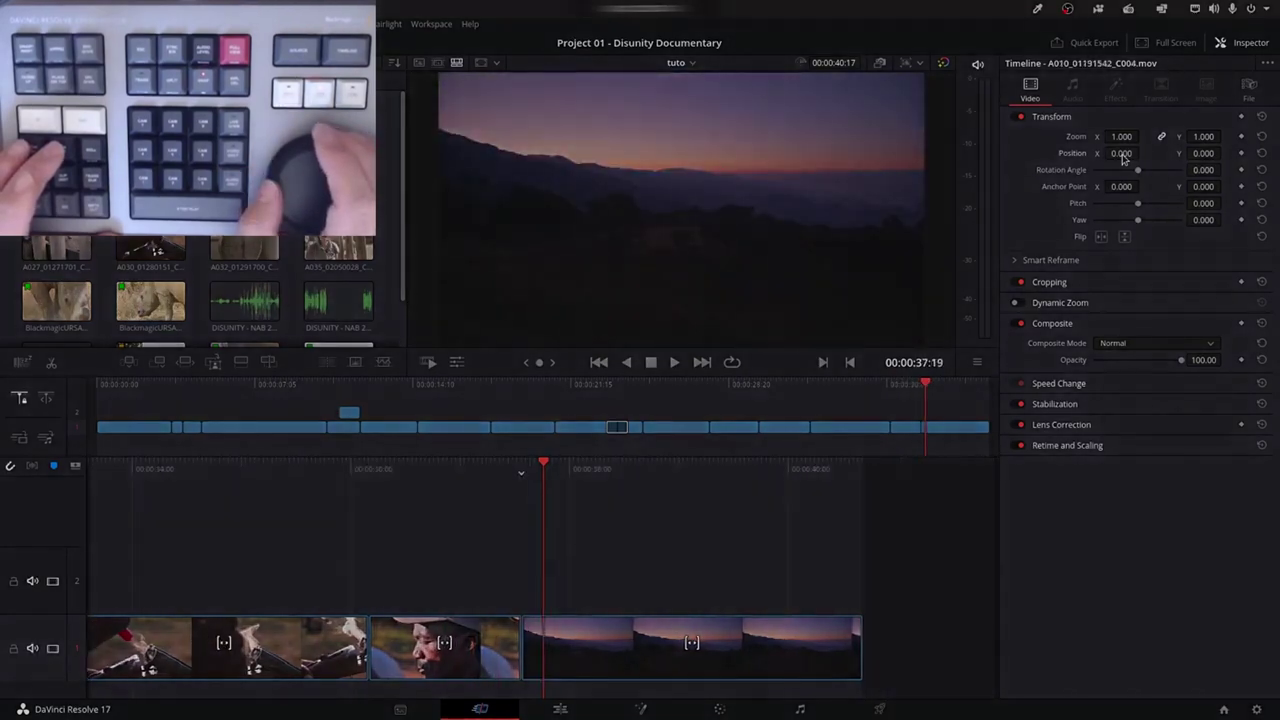
pyautogui.press('Left')
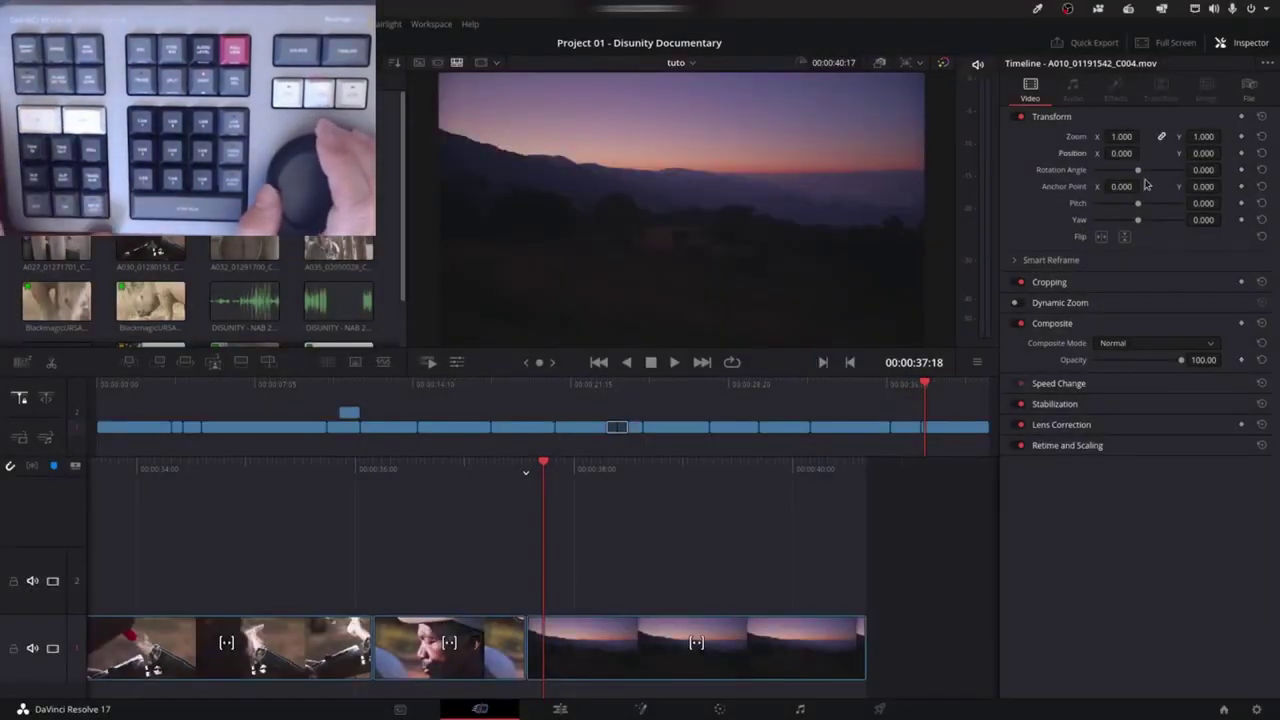
pyautogui.press('j')
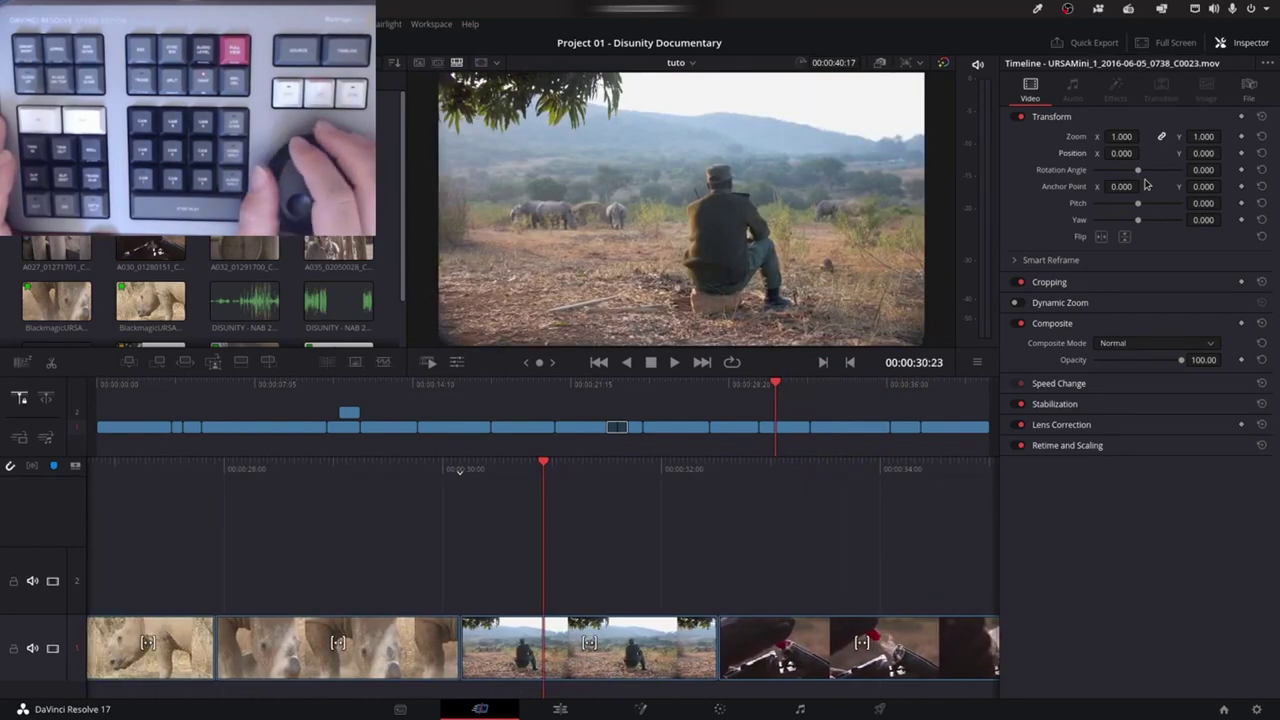
# Split the rhino close-up at the playhead and move its edit a few frames forward to the playhead
pyautogui.press('q')
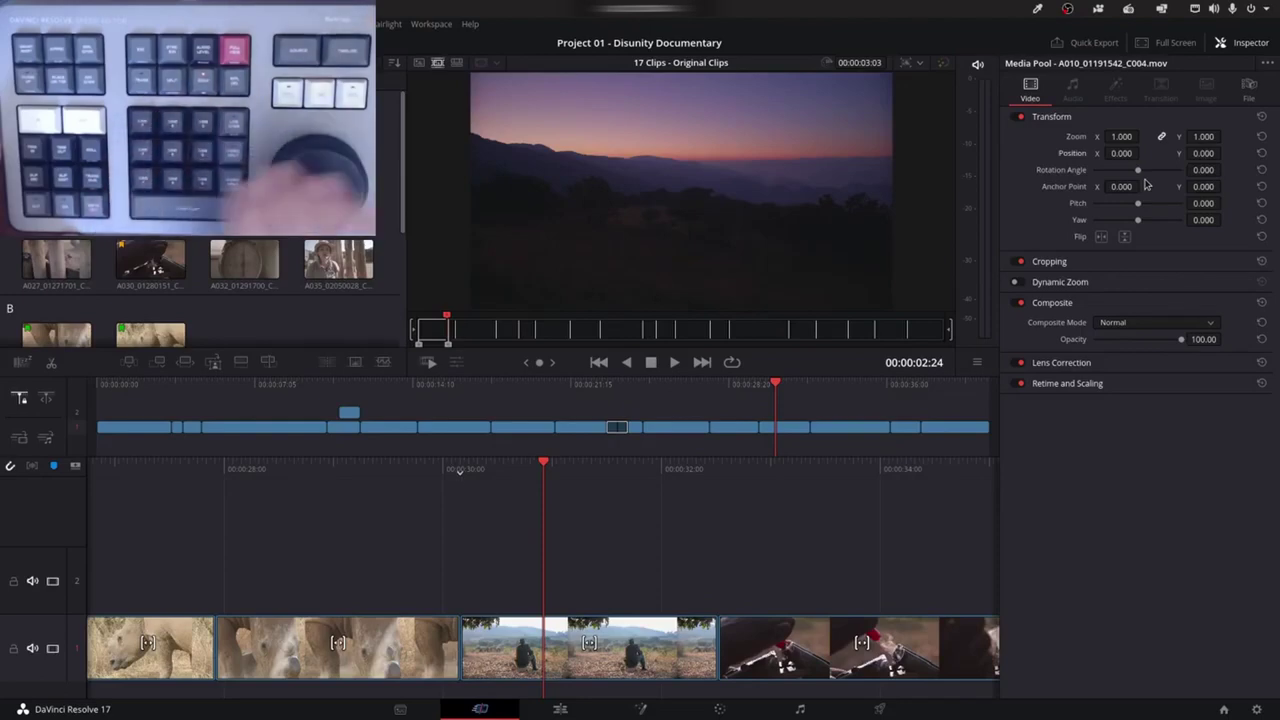
pyautogui.press('q')
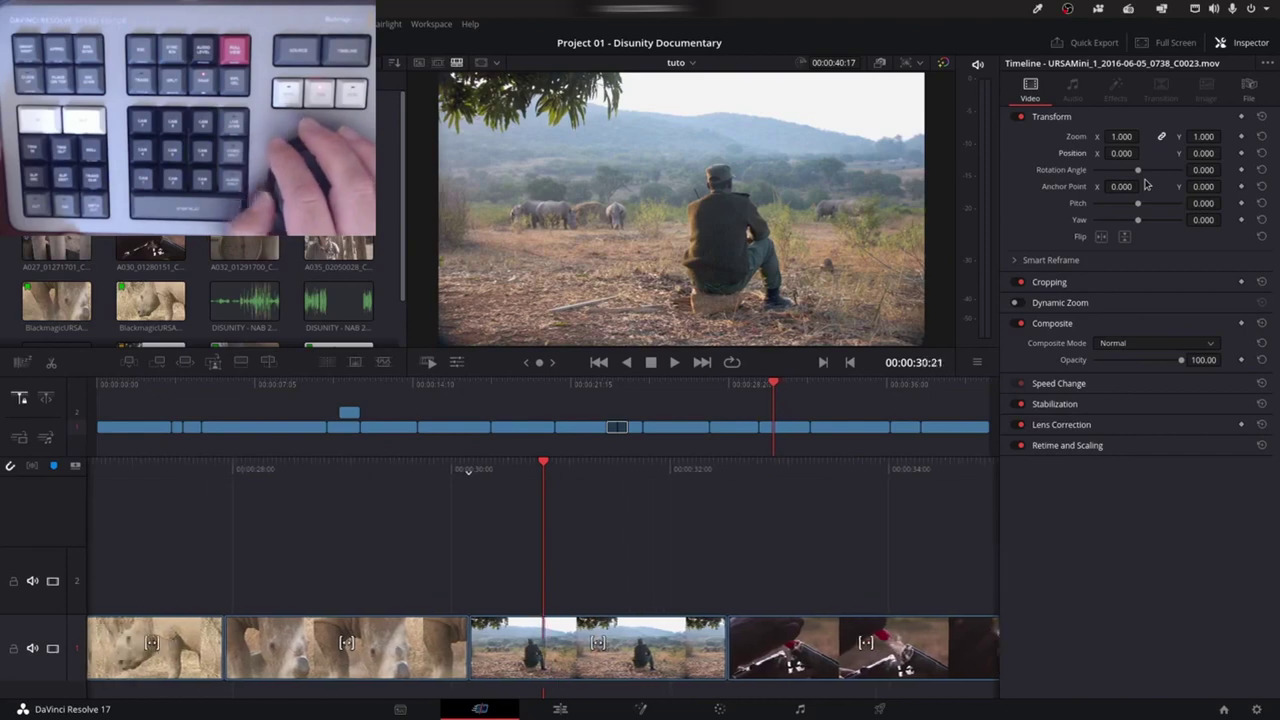
pyautogui.press('Left')
pyautogui.press('Left')
pyautogui.press('Left')
pyautogui.press('Left')
pyautogui.press('Left')
pyautogui.press('Left')
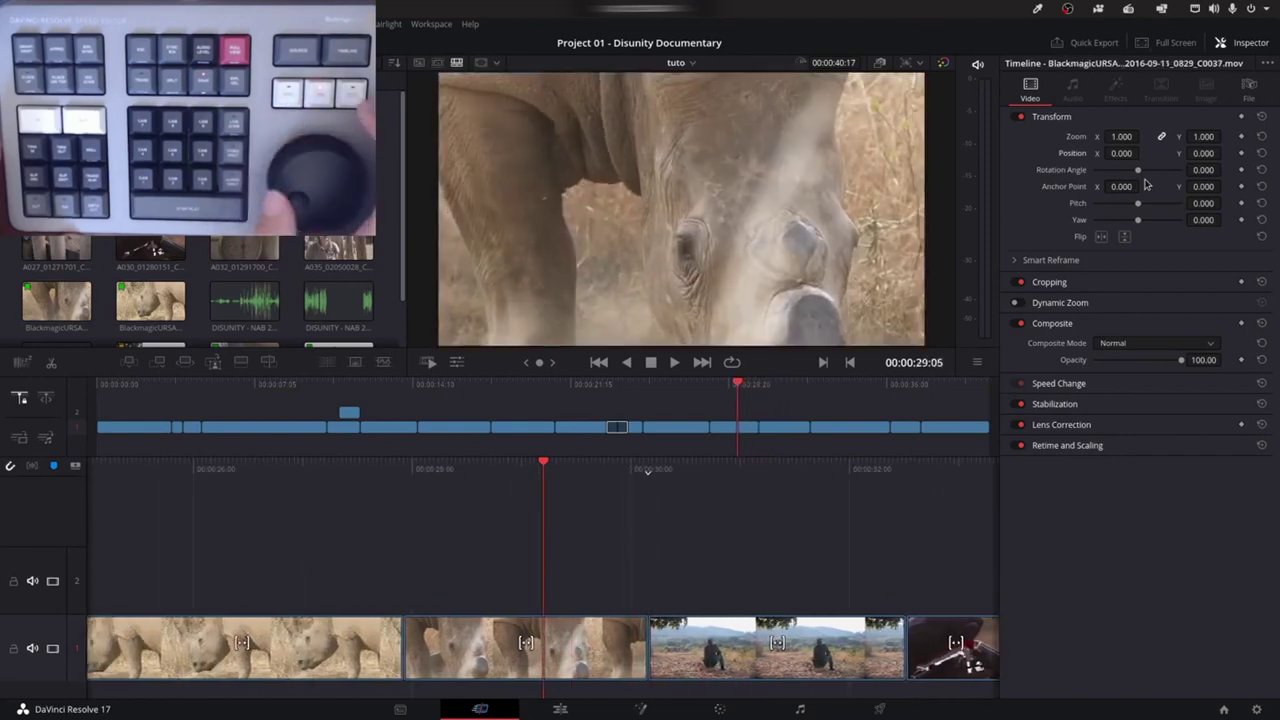
pyautogui.hotkey('ctrl', 'b')
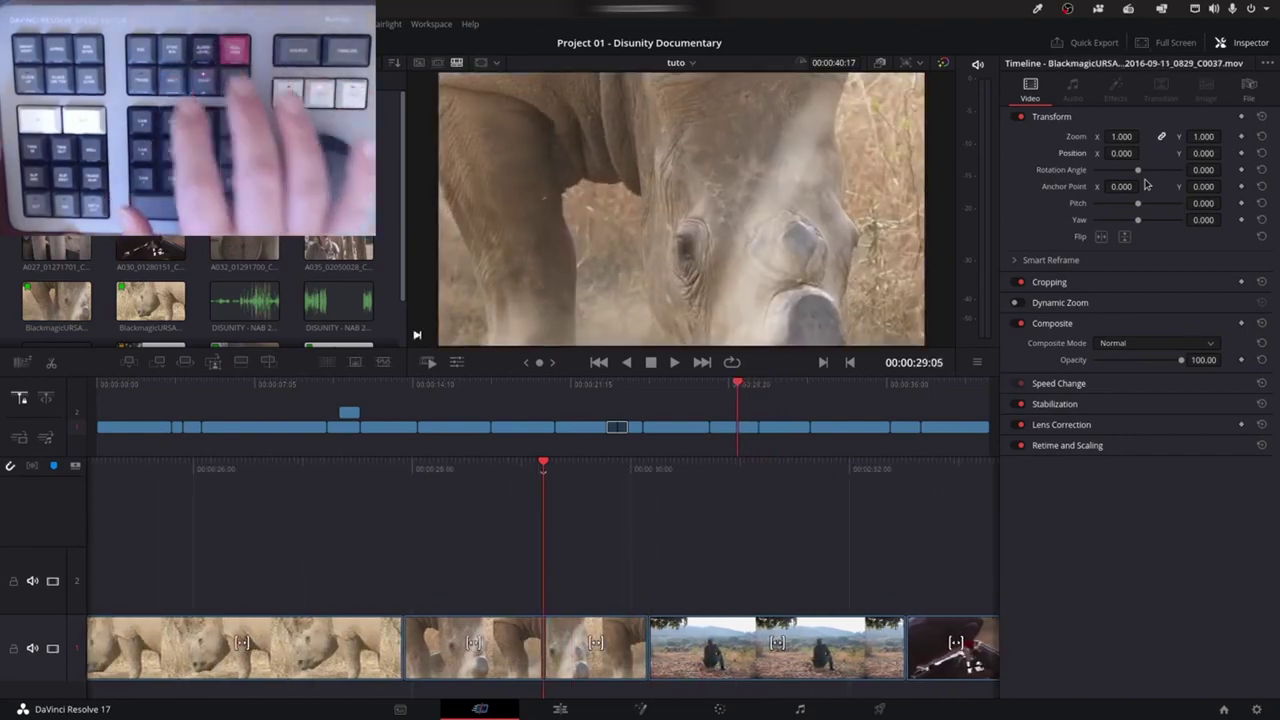
pyautogui.press('Right')
pyautogui.press('Right')
pyautogui.press('Right')
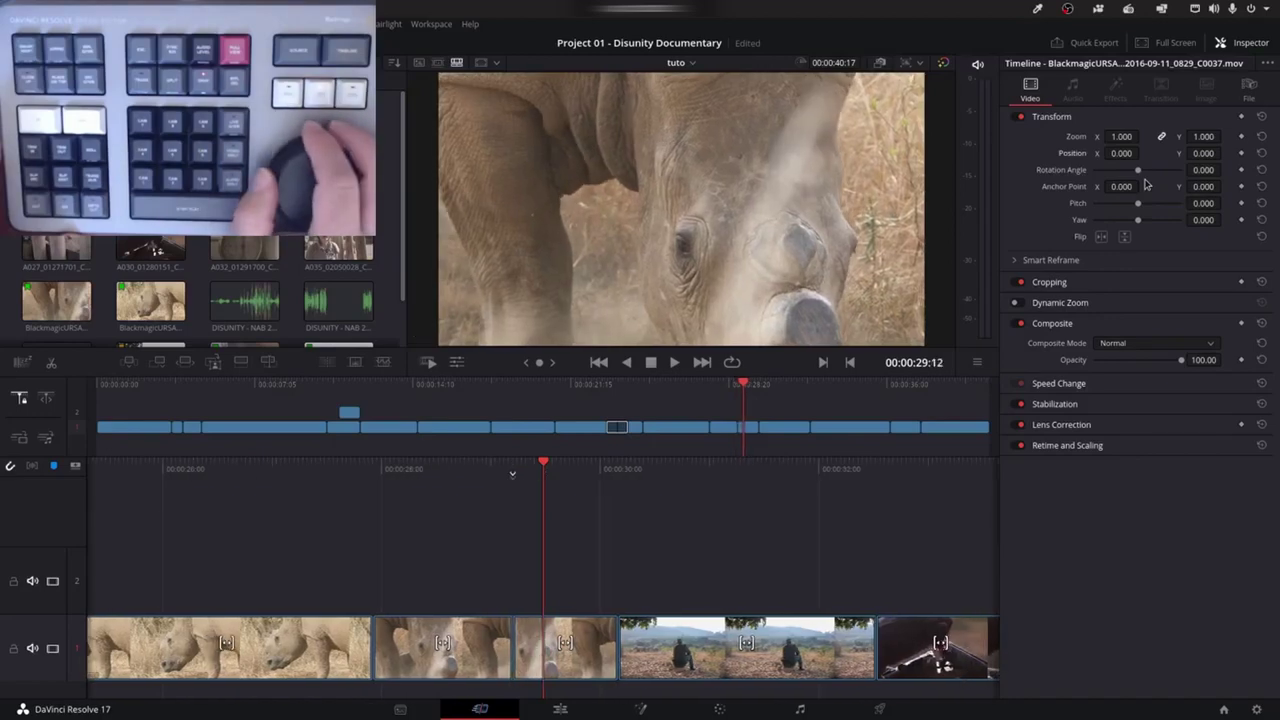
pyautogui.press('Right')
pyautogui.press('Right')
pyautogui.press('Right')
pyautogui.press('e')
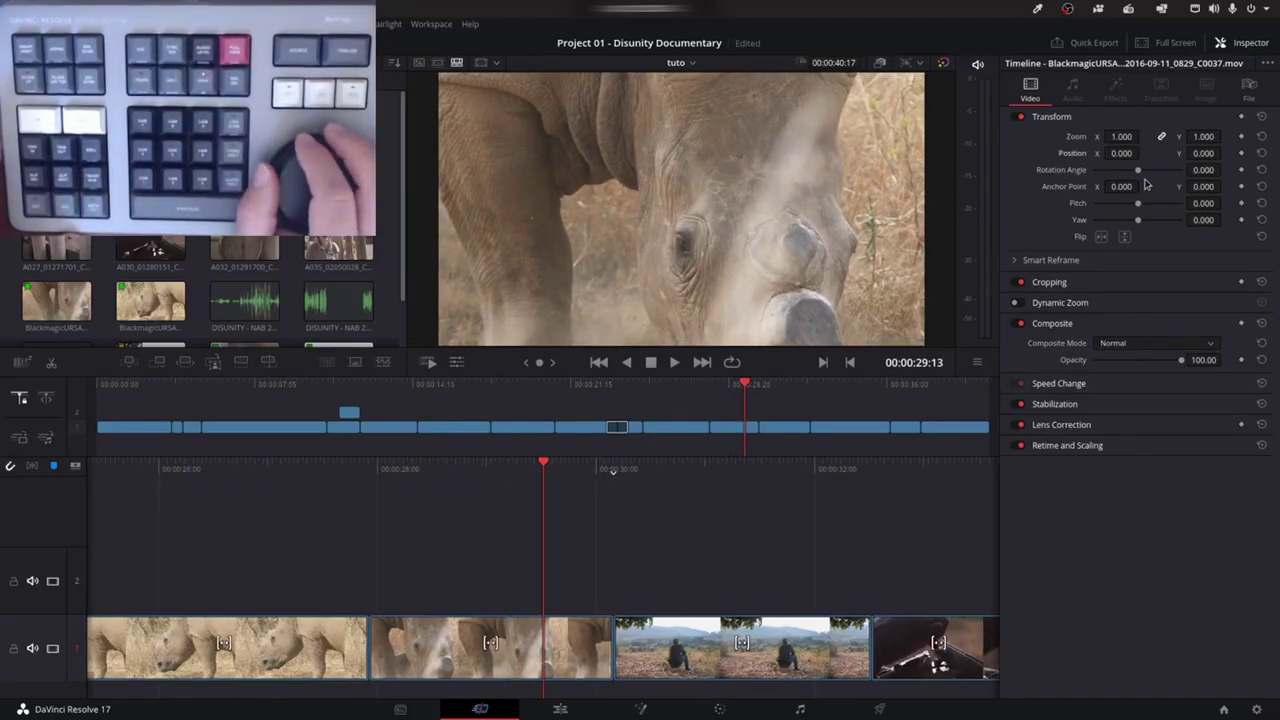
pyautogui.press('j')
pyautogui.press('j')
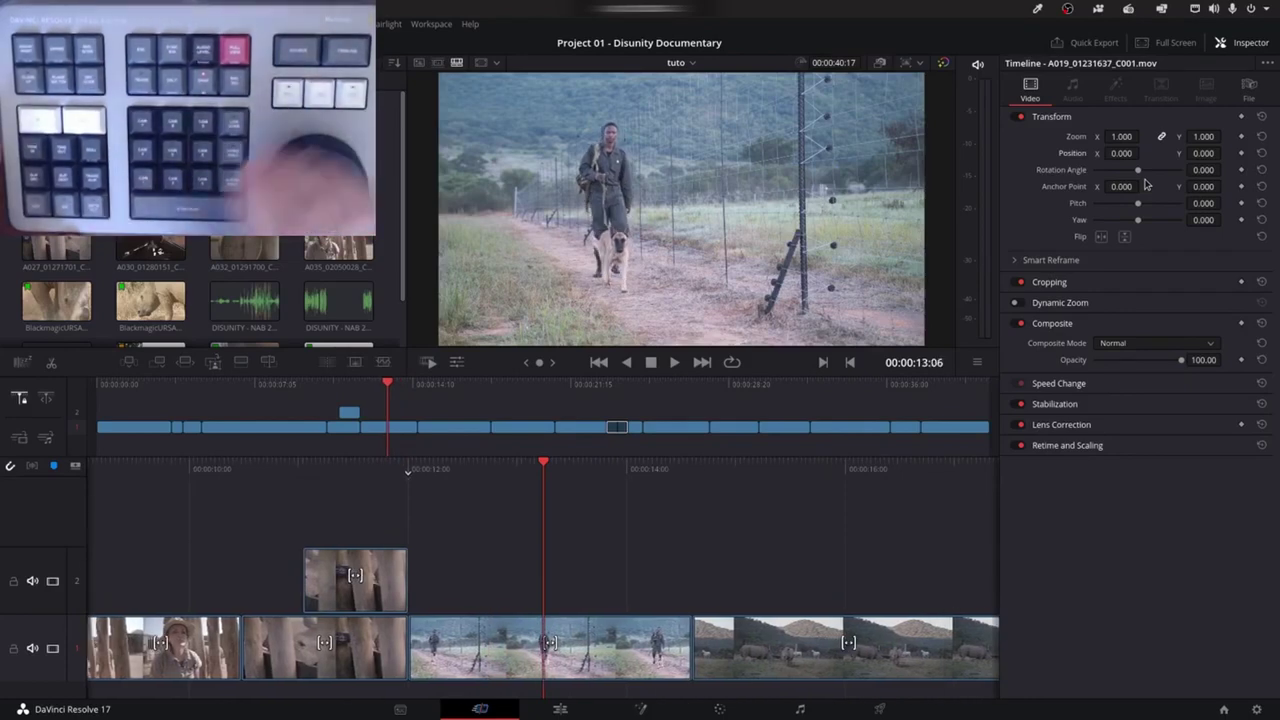
# Ripple-delete the ranger-and-dog clip, shortening the timeline to 00:00:38:02, and jog to the next cut
pyautogui.press('Delete')
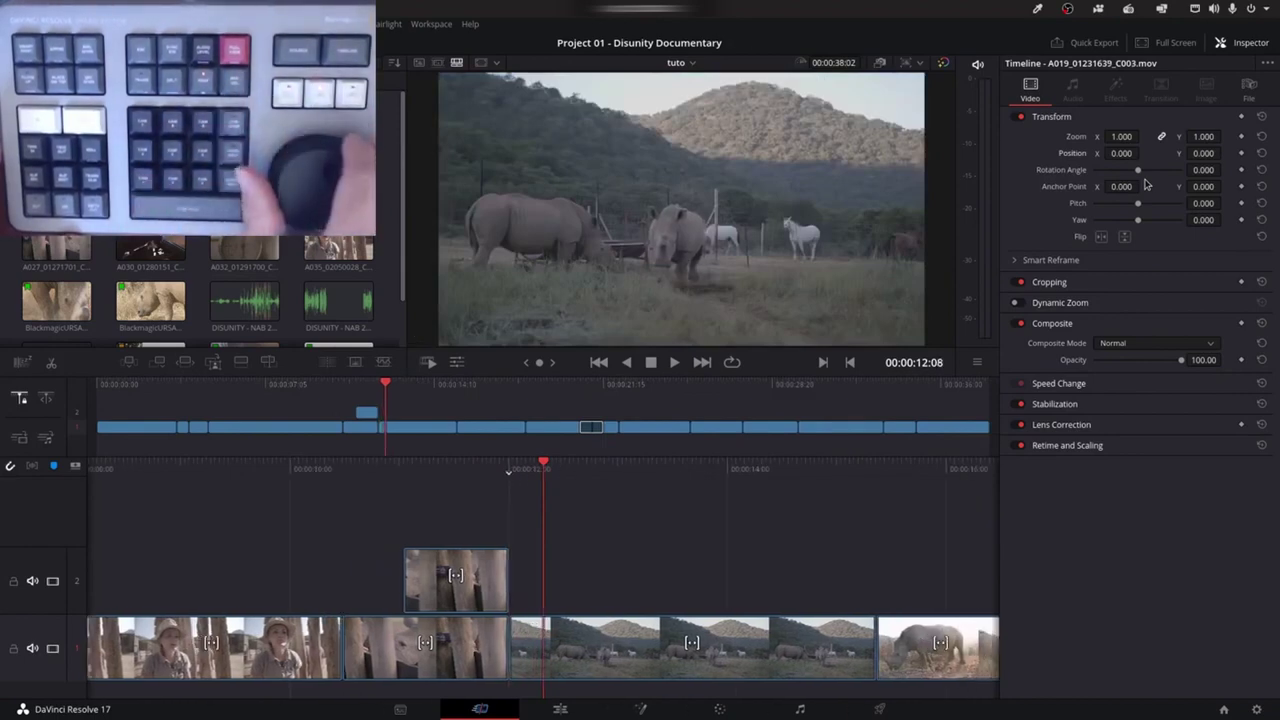
pyautogui.press('Right')
pyautogui.press('Right')
pyautogui.press('Right')
pyautogui.press('Right')
pyautogui.press('Right')
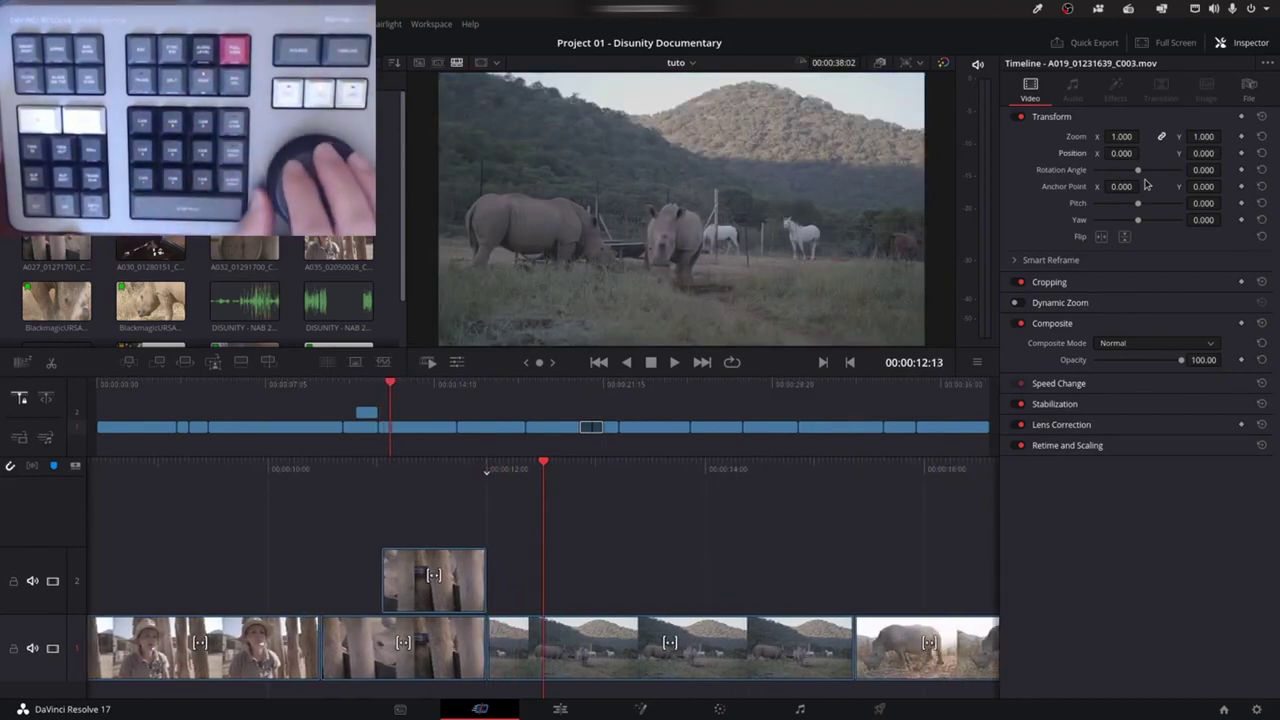
pyautogui.press('Right')
pyautogui.press('Right')
pyautogui.press('Right')
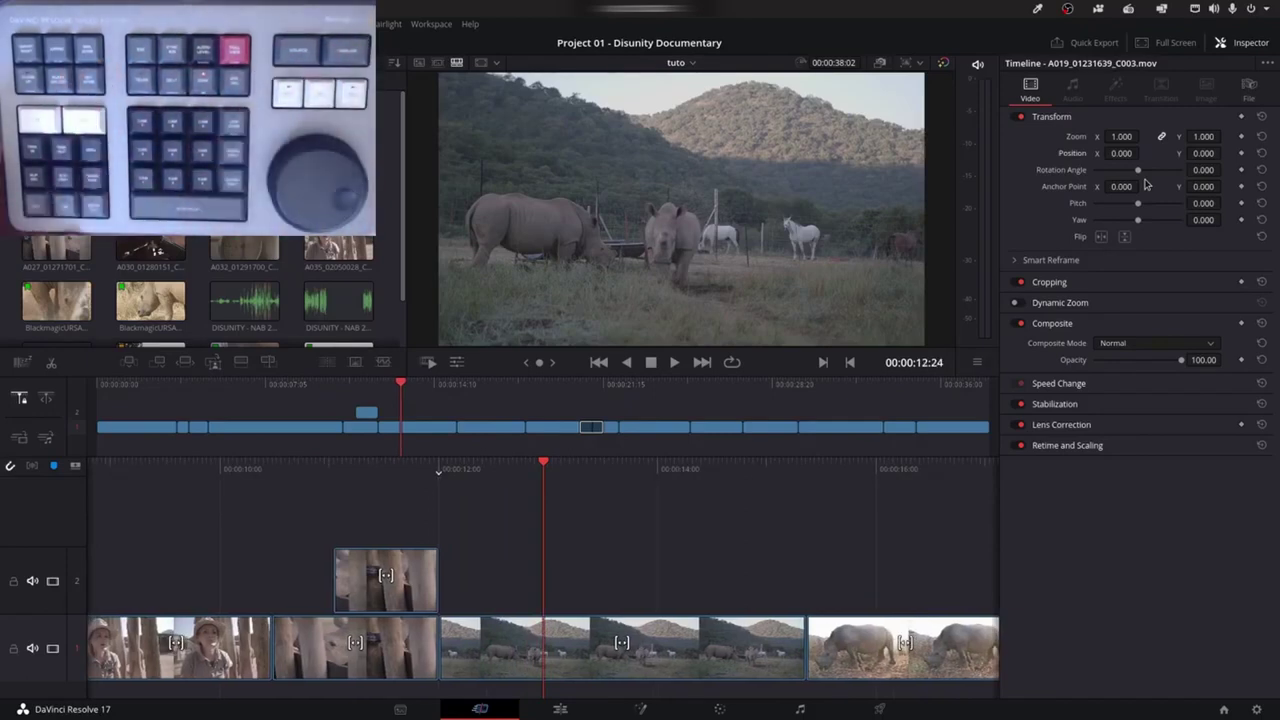
pyautogui.press('Right')
pyautogui.press('Right')
pyautogui.press('Right')
pyautogui.press('Right')
pyautogui.press('Right')
pyautogui.press('Right')
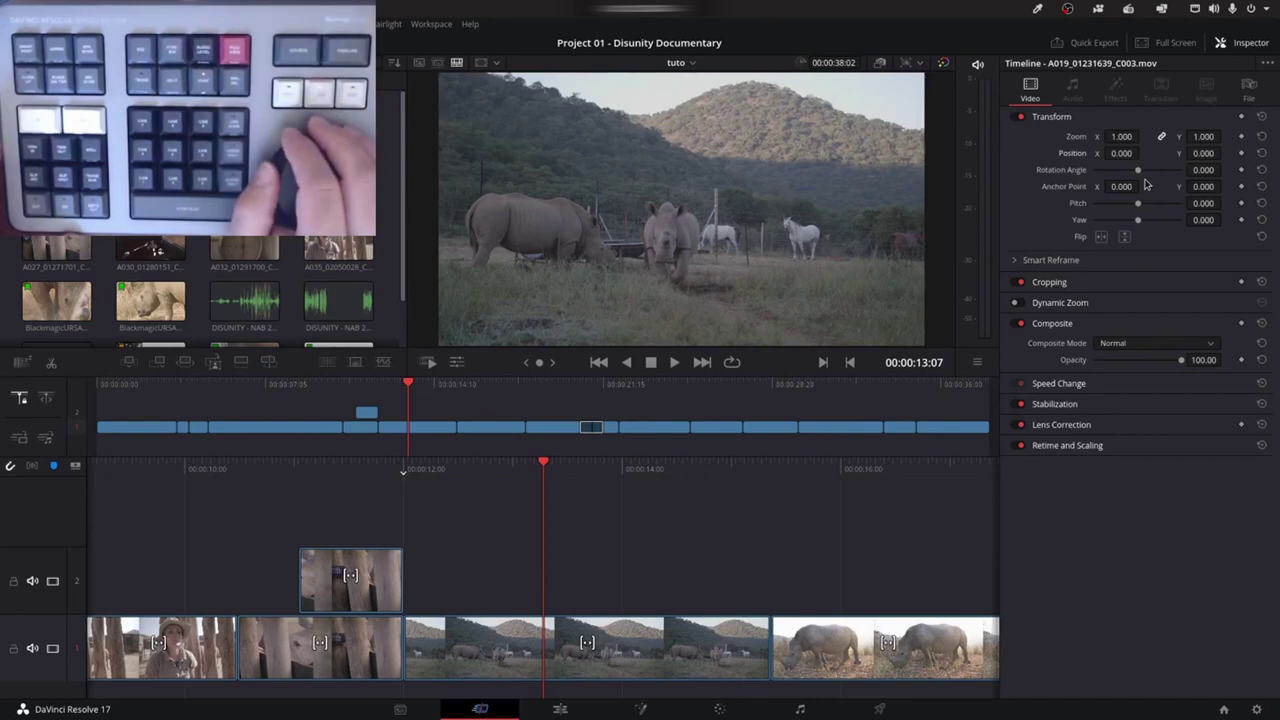
pyautogui.press('Right')
pyautogui.press('Right')
pyautogui.press('Right')
pyautogui.press('Right')
pyautogui.press('Right')
pyautogui.press('Right')
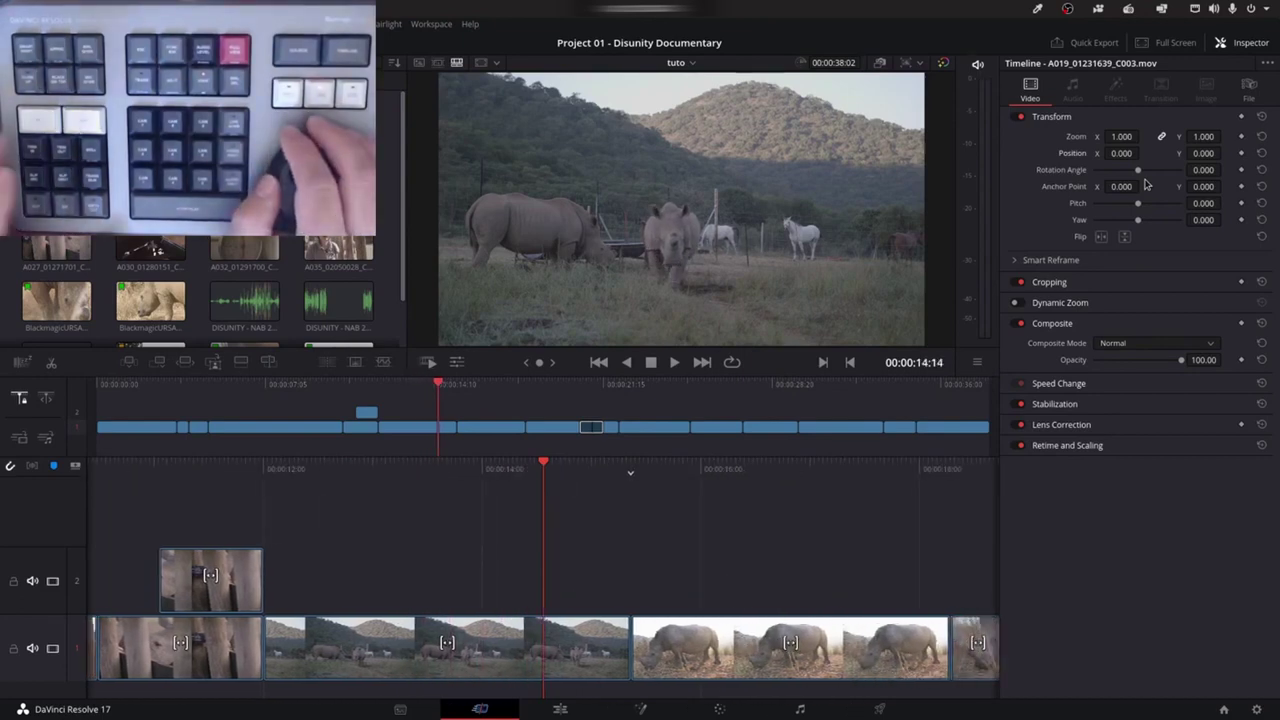
pyautogui.press('Left')
pyautogui.press('Left')
pyautogui.press('Left')
pyautogui.press('Left')
pyautogui.press('Left')
pyautogui.press('Left')
pyautogui.press('Left')
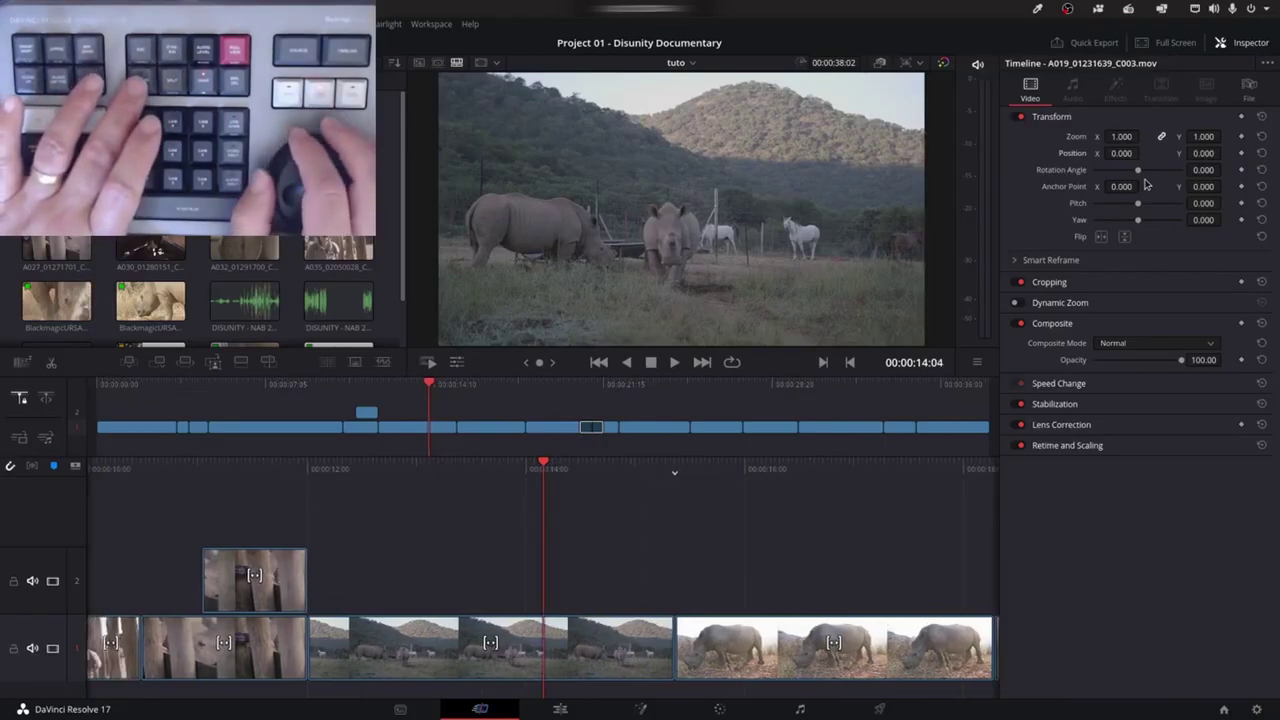
pyautogui.press('Left')
pyautogui.press('Left')
pyautogui.press('Left')
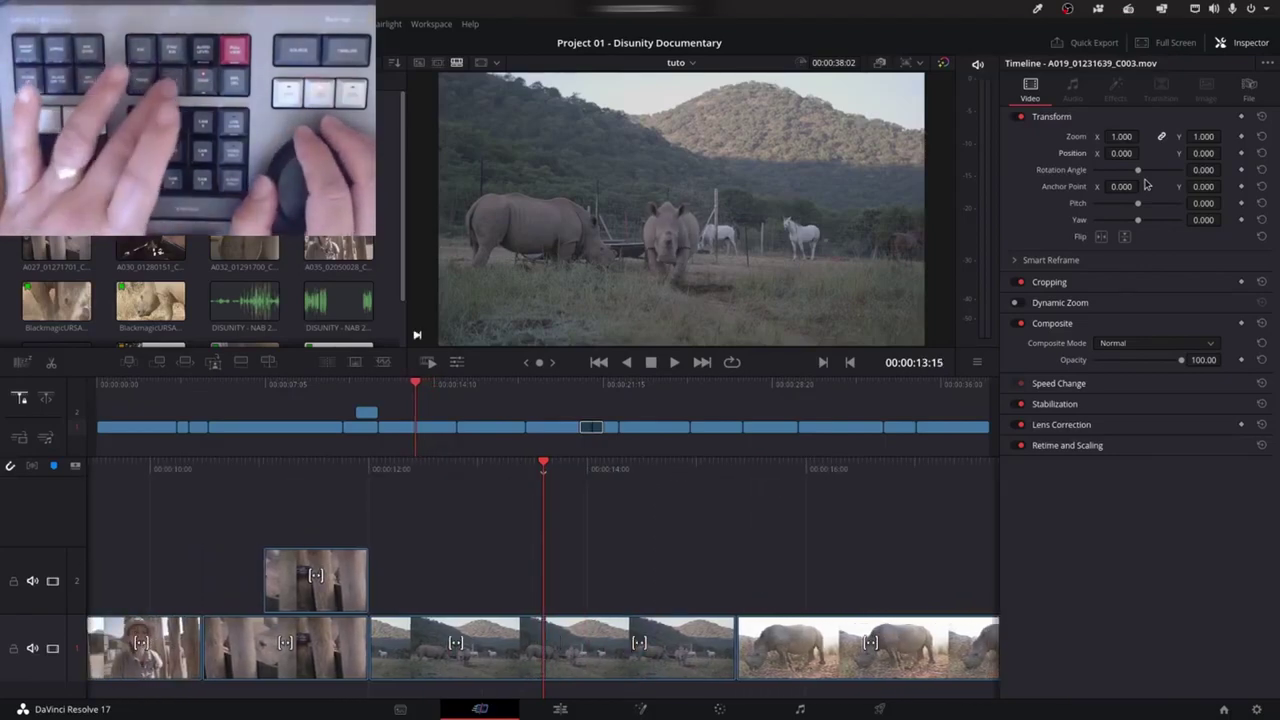
# Add a dissolve at the cut in the rhino herd shot and jog through it
pyautogui.hotkey('ctrl', 't')
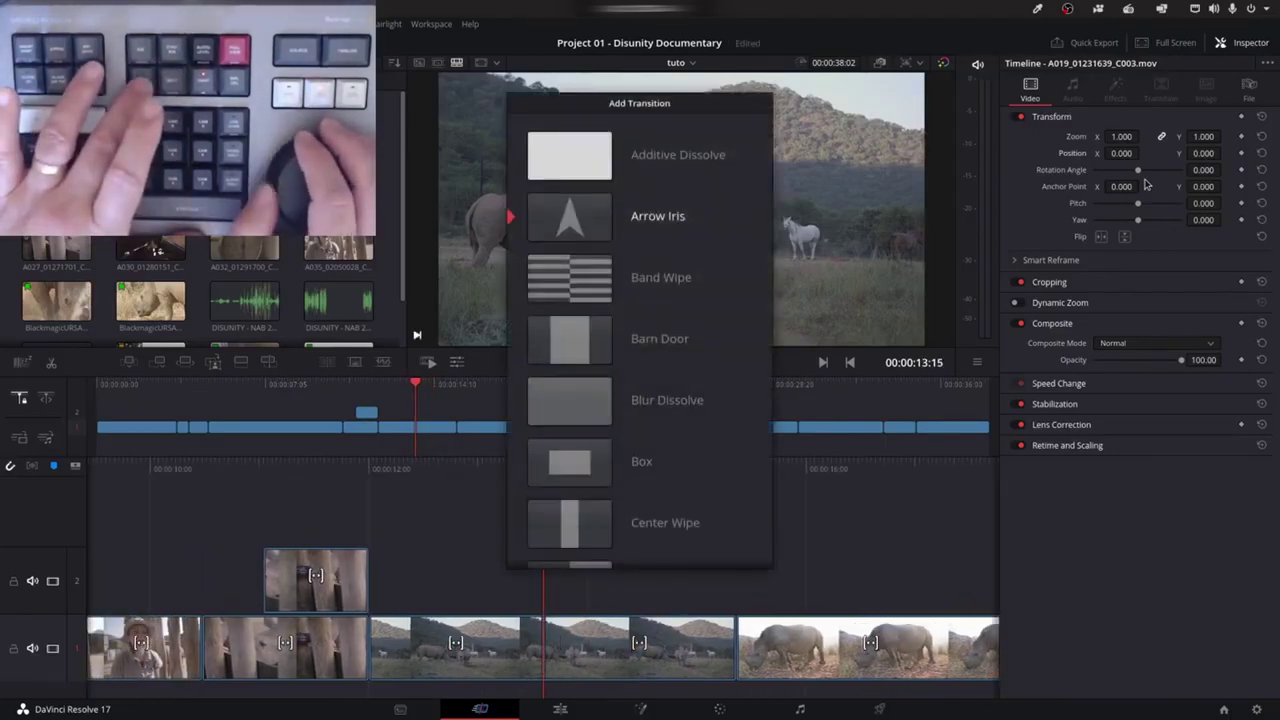
pyautogui.press('Return')
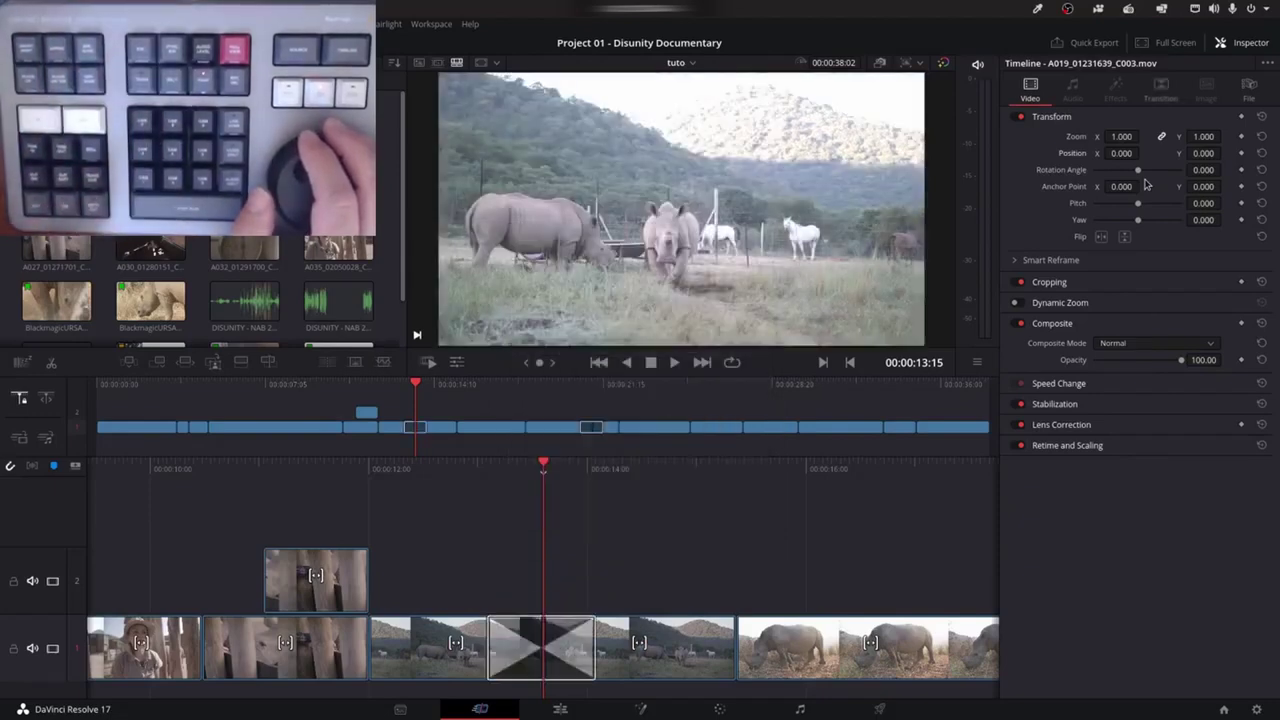
pyautogui.press('Left')
pyautogui.press('Left')
pyautogui.press('Left')
pyautogui.press('Left')
pyautogui.press('Left')
pyautogui.press('Left')
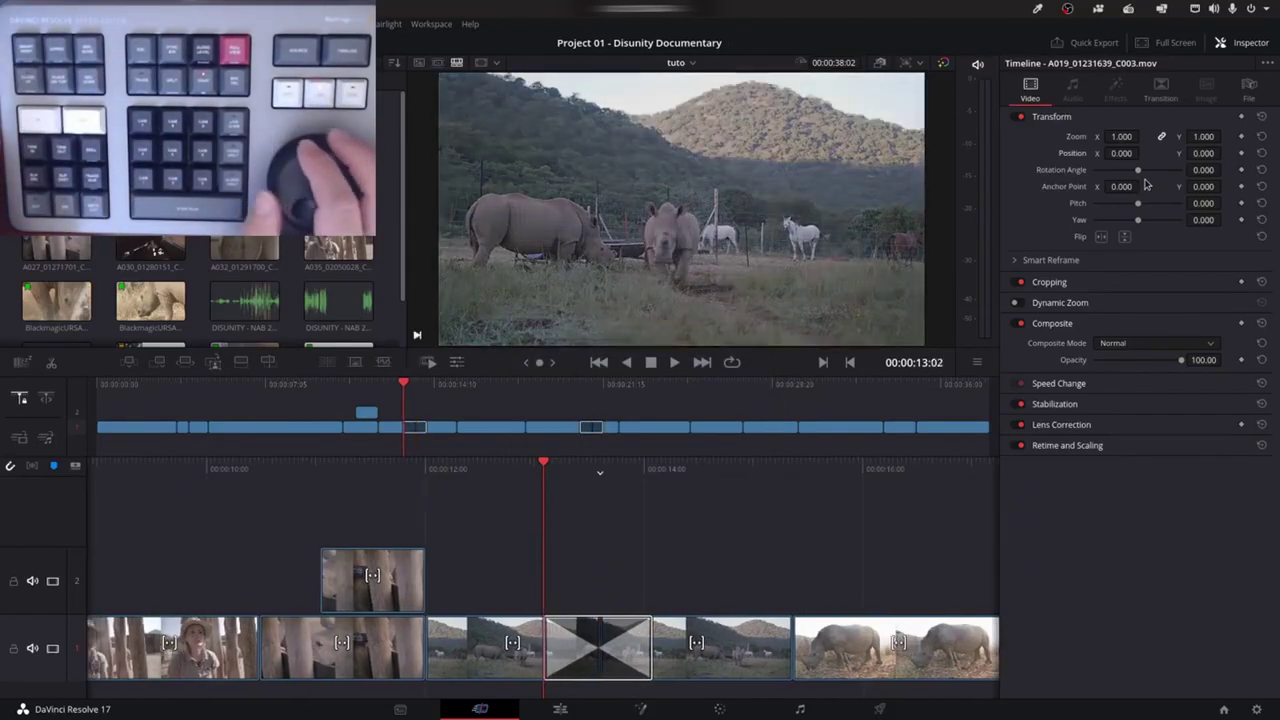
pyautogui.press('Left')
pyautogui.press('Left')
pyautogui.press('Left')
pyautogui.press('Left')
pyautogui.press('Left')
pyautogui.press('Left')
pyautogui.press('Right')
pyautogui.press('Right')
pyautogui.press('Right')
pyautogui.press('Right')
pyautogui.press('Right')
pyautogui.press('Right')
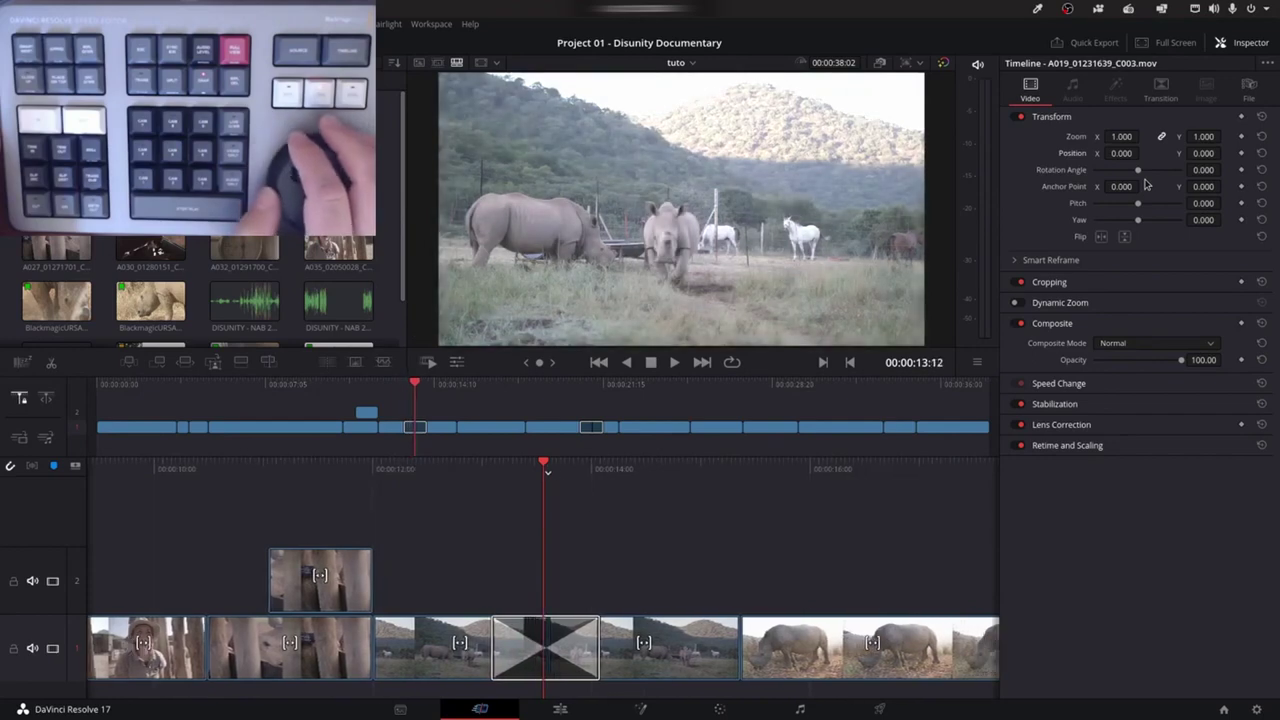
pyautogui.press('Right')
pyautogui.press('Right')
pyautogui.press('Right')
pyautogui.press('Right')
pyautogui.press('Right')
pyautogui.press('Right')
pyautogui.press('Left')
pyautogui.press('Left')
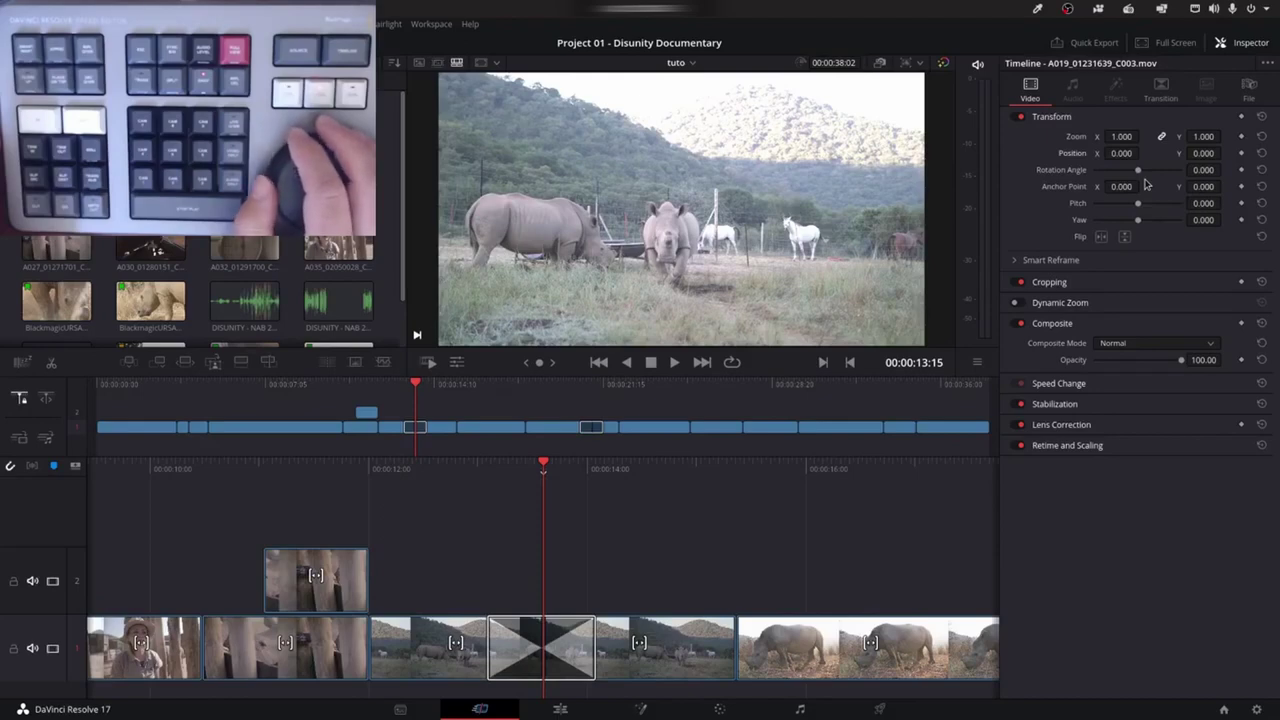
pyautogui.press('Right')
pyautogui.press('Right')
pyautogui.press('Right')
pyautogui.press('Right')
pyautogui.press('Right')
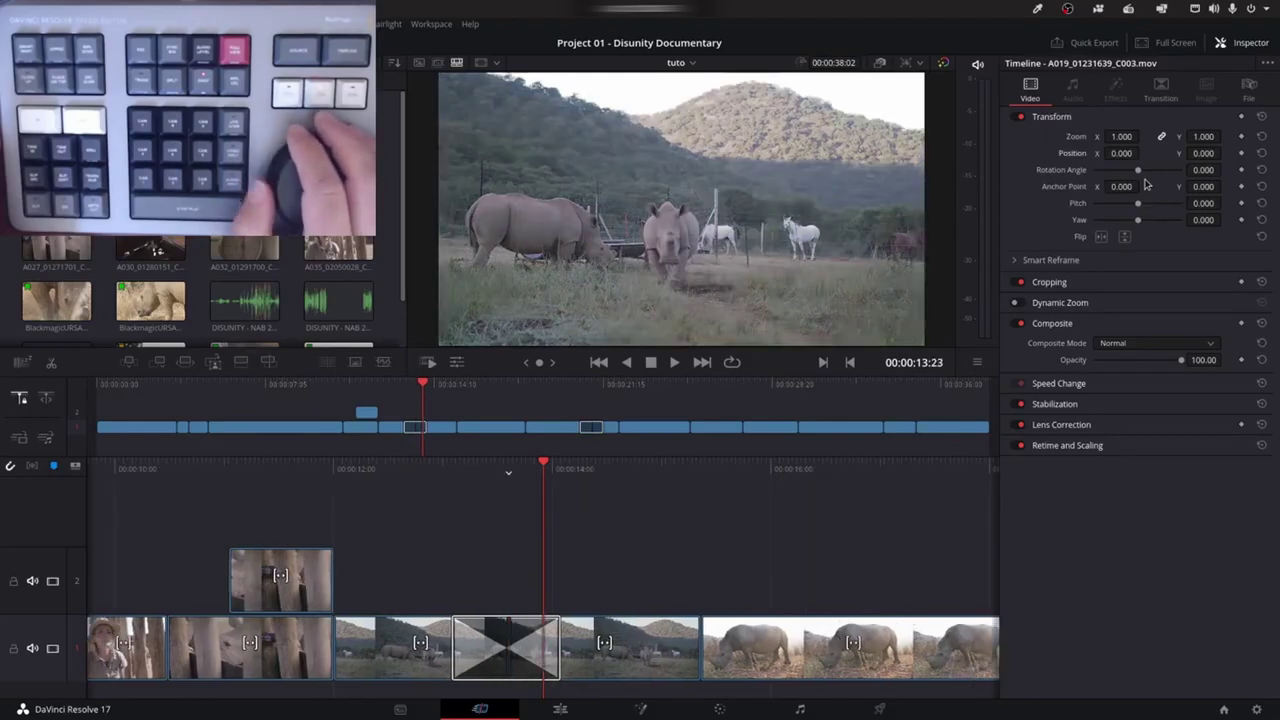
pyautogui.press('Right')
pyautogui.press('Right')
pyautogui.press('Right')
pyautogui.press('Right')
pyautogui.press('Right')
pyautogui.press('Right')
pyautogui.press('Right')
pyautogui.press('Right')
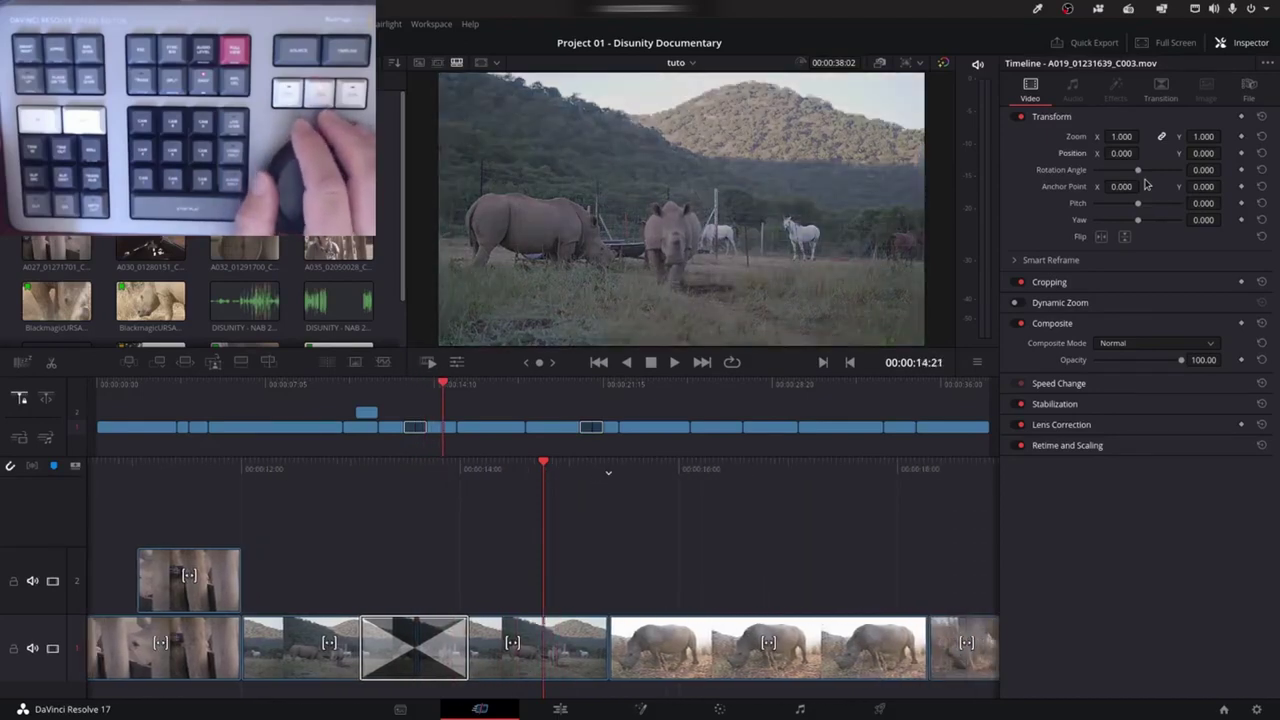
pyautogui.press('Right')
pyautogui.press('Right')
pyautogui.press('Right')
pyautogui.press('Right')
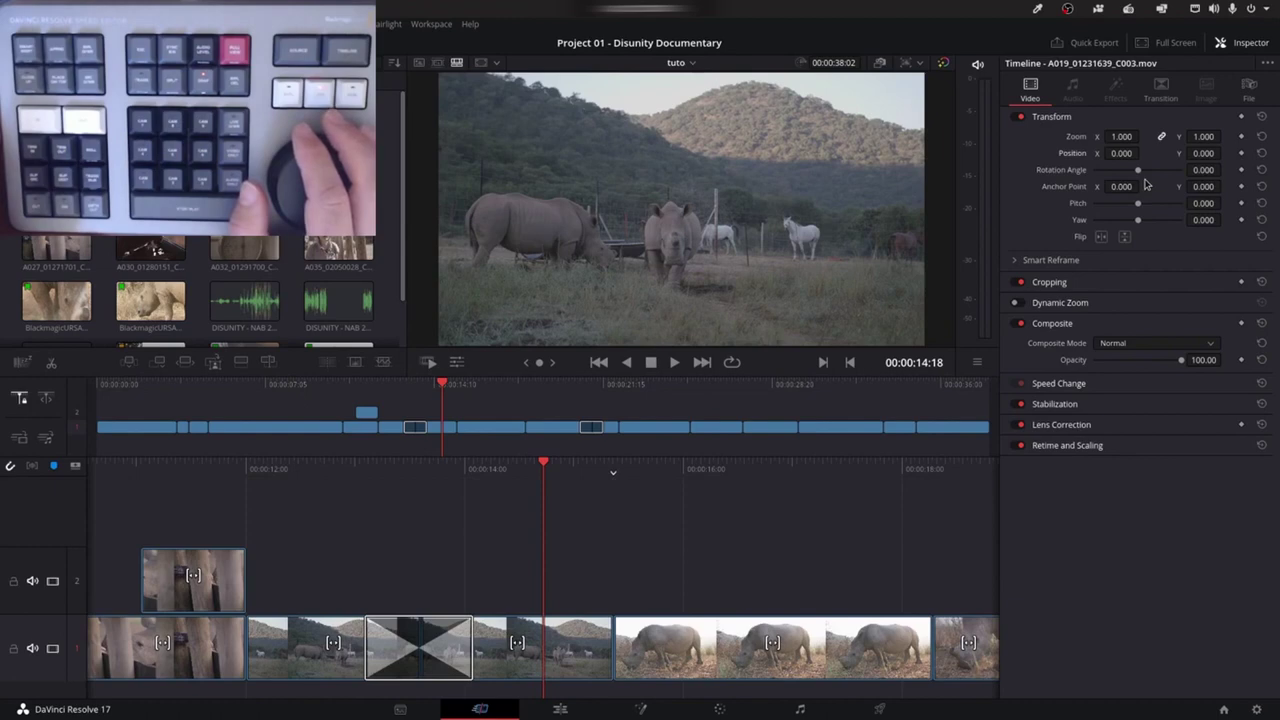
# Reapply the transition at the 00:00:13:15 cut and jog across it to review
pyautogui.press('Left')
pyautogui.press('Left')
pyautogui.press('Left')
pyautogui.press('Left')
pyautogui.press('Left')
pyautogui.press('Left')
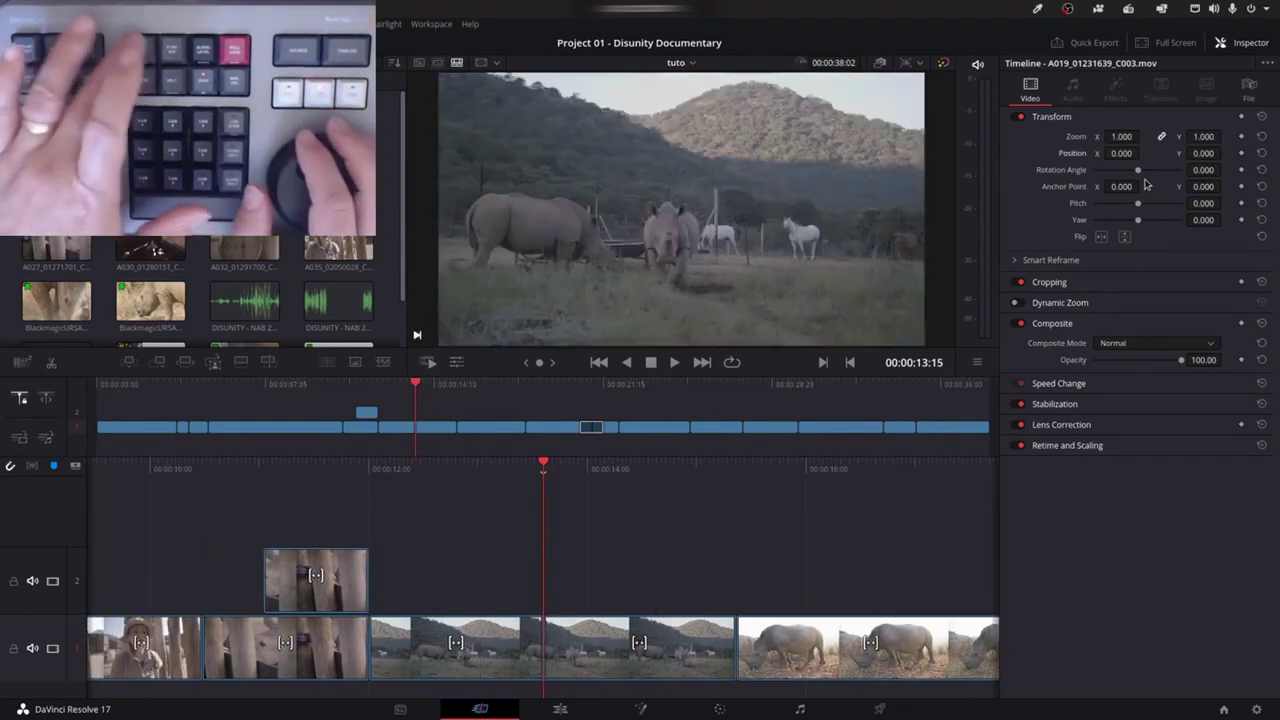
pyautogui.hotkey('ctrl', 't')
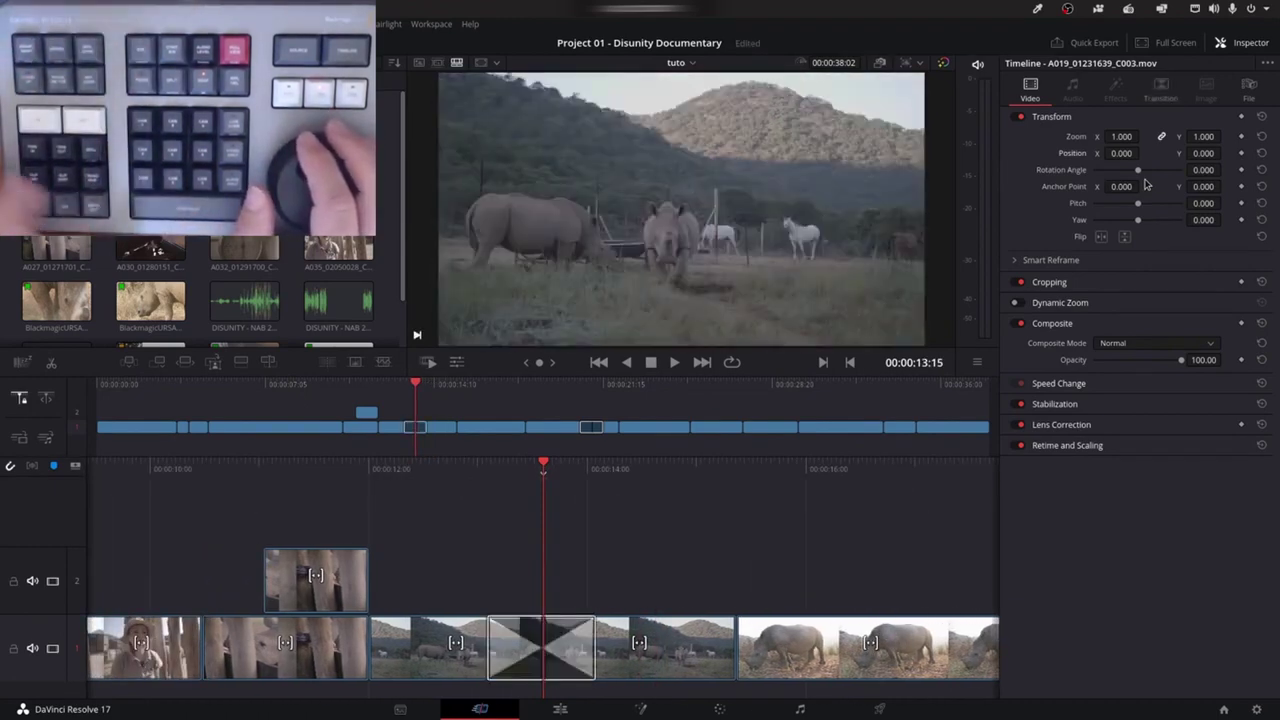
pyautogui.press('Left')
pyautogui.press('Left')
pyautogui.press('Left')
pyautogui.press('Left')
pyautogui.press('Left')
pyautogui.press('Left')
pyautogui.press('Left')
pyautogui.press('Left')
pyautogui.press('Left')
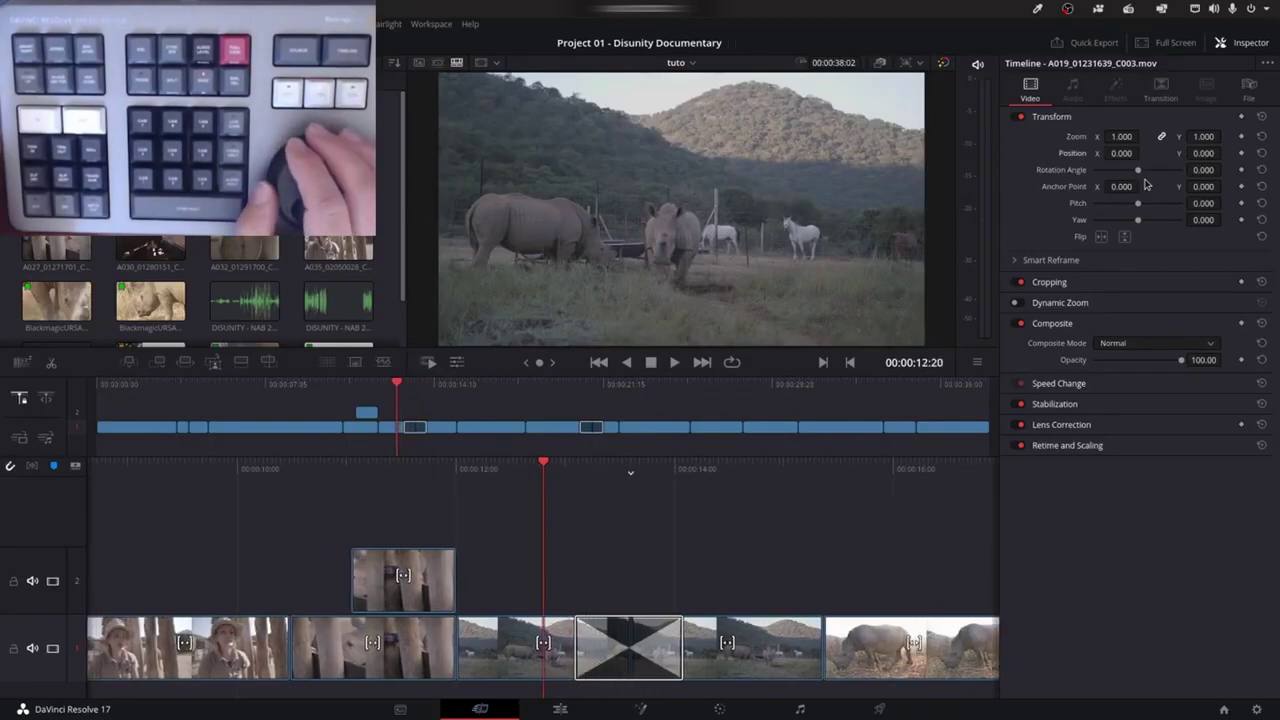
pyautogui.press('Right')
pyautogui.press('Right')
pyautogui.press('Right')
pyautogui.press('Right')
pyautogui.press('Right')
pyautogui.press('Right')
pyautogui.press('Right')
pyautogui.press('Right')
pyautogui.press('Right')
pyautogui.press('Right')
pyautogui.press('Right')
pyautogui.press('Right')
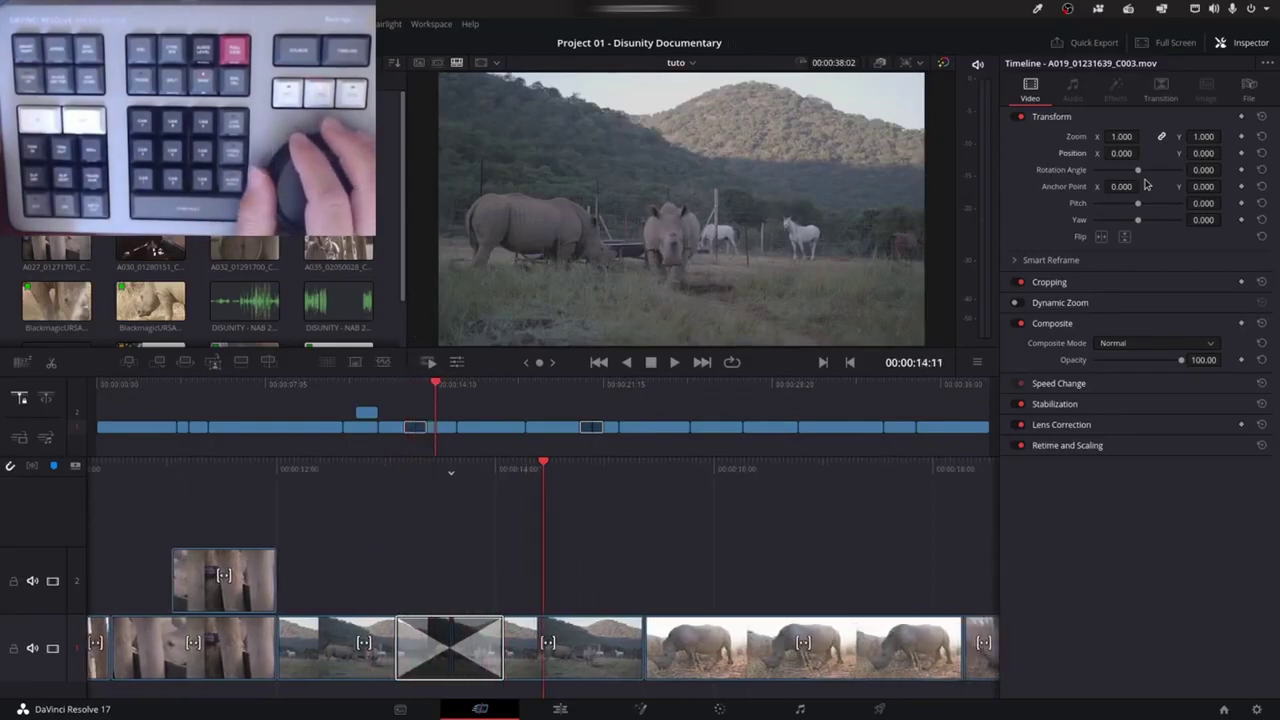
pyautogui.press('Left')
pyautogui.press('Left')
pyautogui.press('Left')
pyautogui.press('Left')
pyautogui.press('Left')
pyautogui.press('Left')
pyautogui.press('Left')
pyautogui.press('Left')
pyautogui.press('Left')
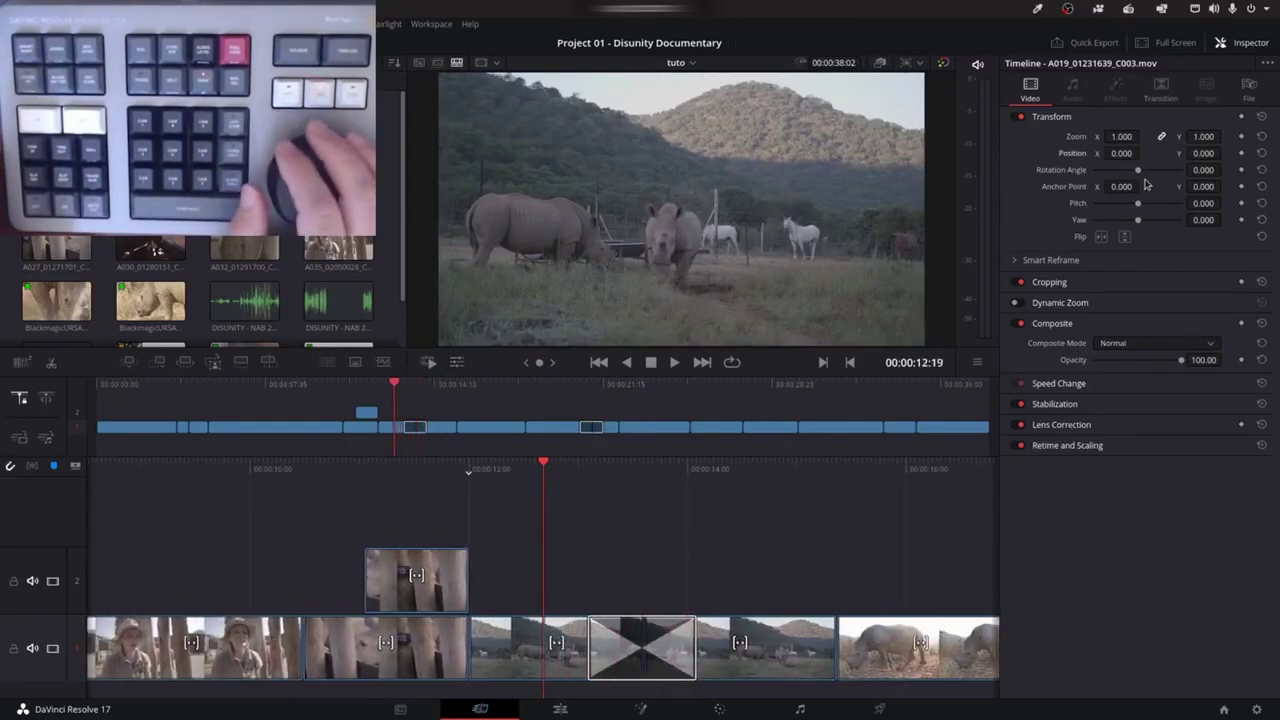
pyautogui.press('Right')
pyautogui.press('Right')
pyautogui.press('Right')
pyautogui.press('Right')
pyautogui.press('Right')
pyautogui.press('Right')
pyautogui.press('Right')
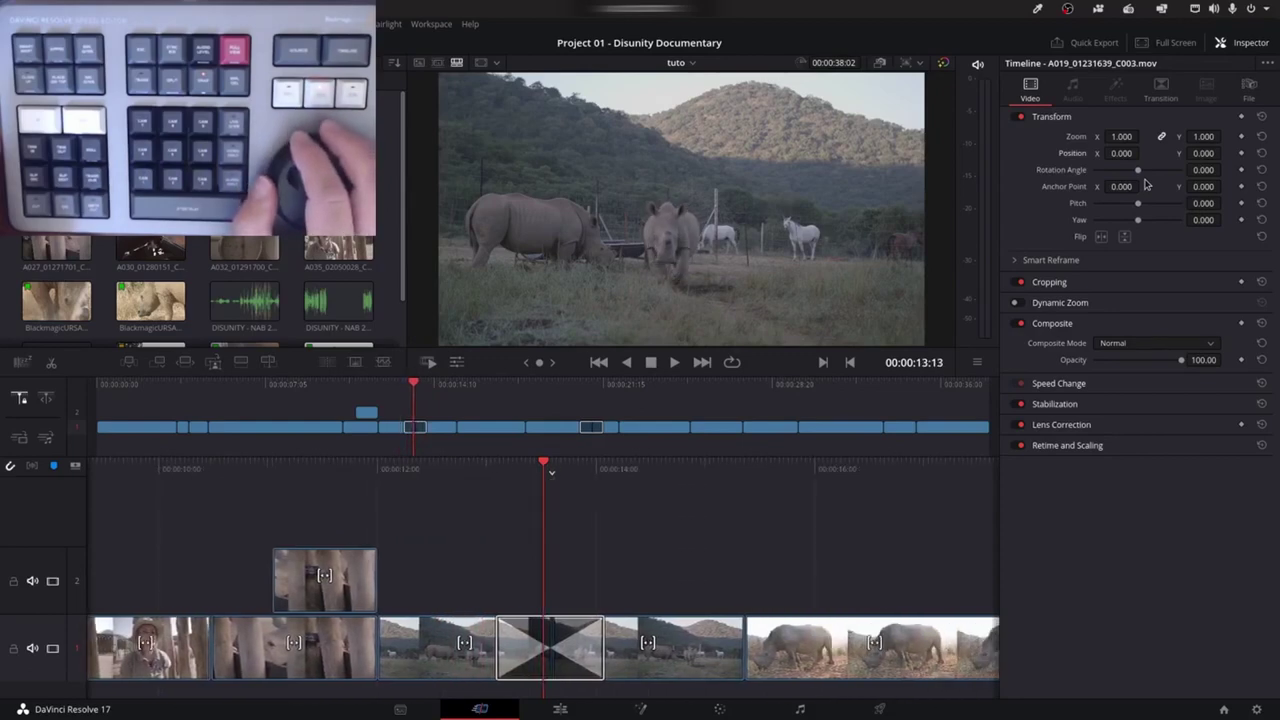
pyautogui.press('Right')
pyautogui.press('Right')
pyautogui.press('Right')
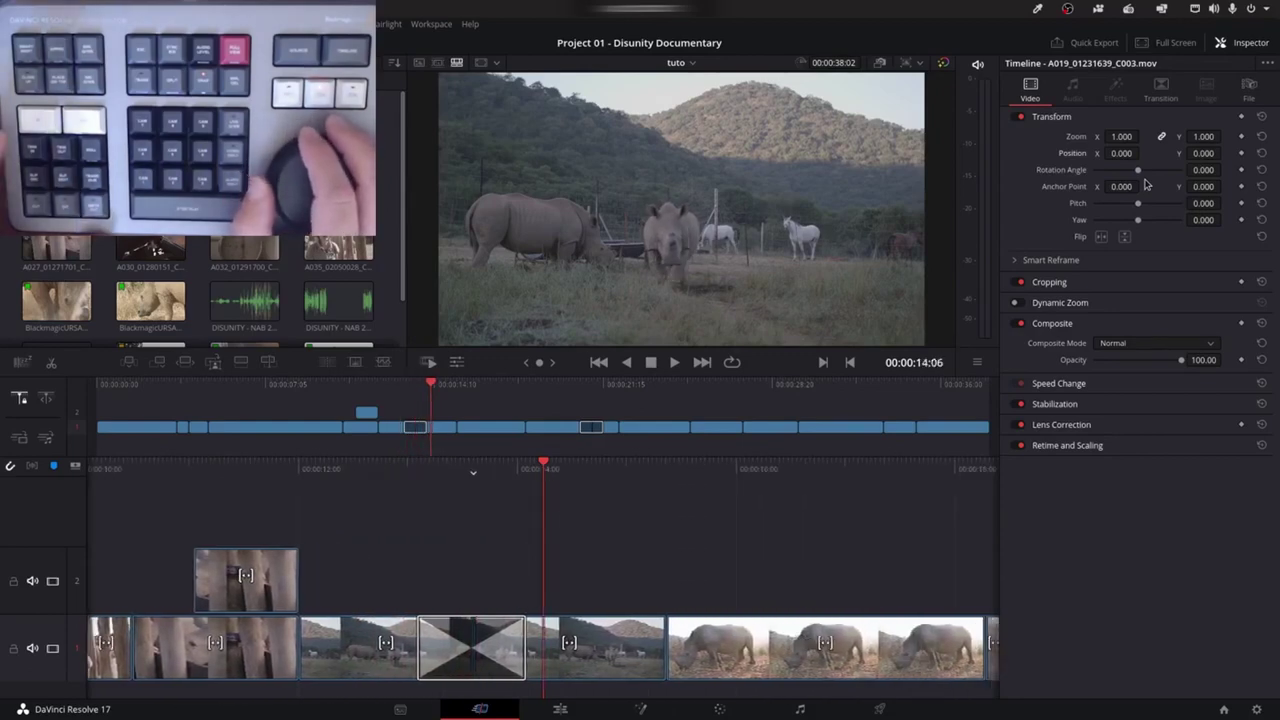
# Trim the transition's edit point by about 11 frames, then exit trimming
pyautogui.press('t')
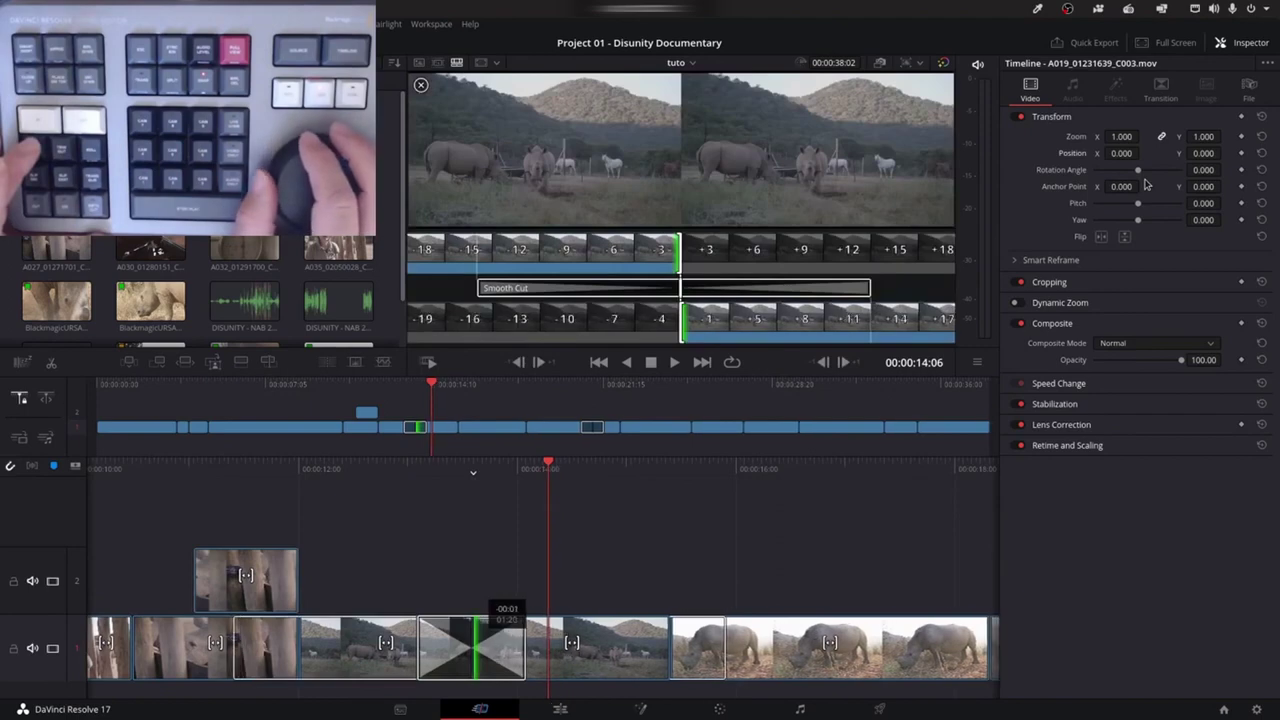
pyautogui.press(',')
pyautogui.press(',')
pyautogui.press(',')
pyautogui.press(',')
pyautogui.press(',')
pyautogui.press(',')
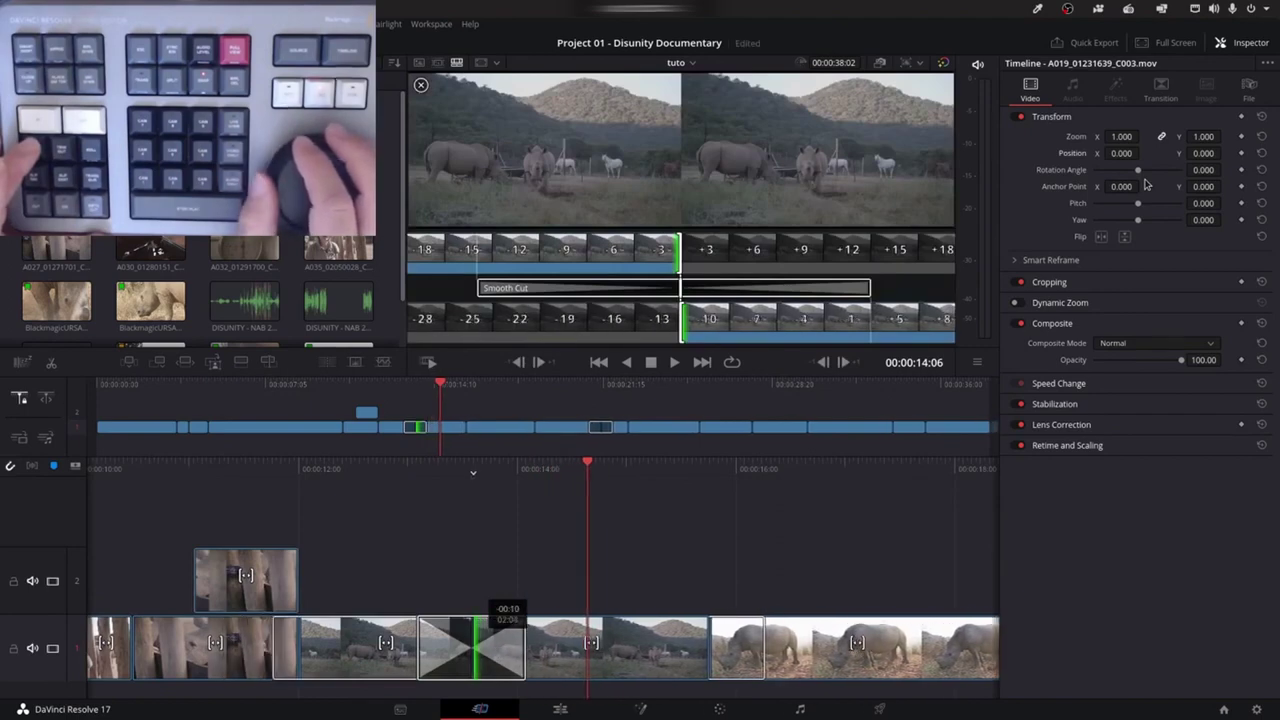
pyautogui.press(',')
pyautogui.press(',')
pyautogui.press(',')
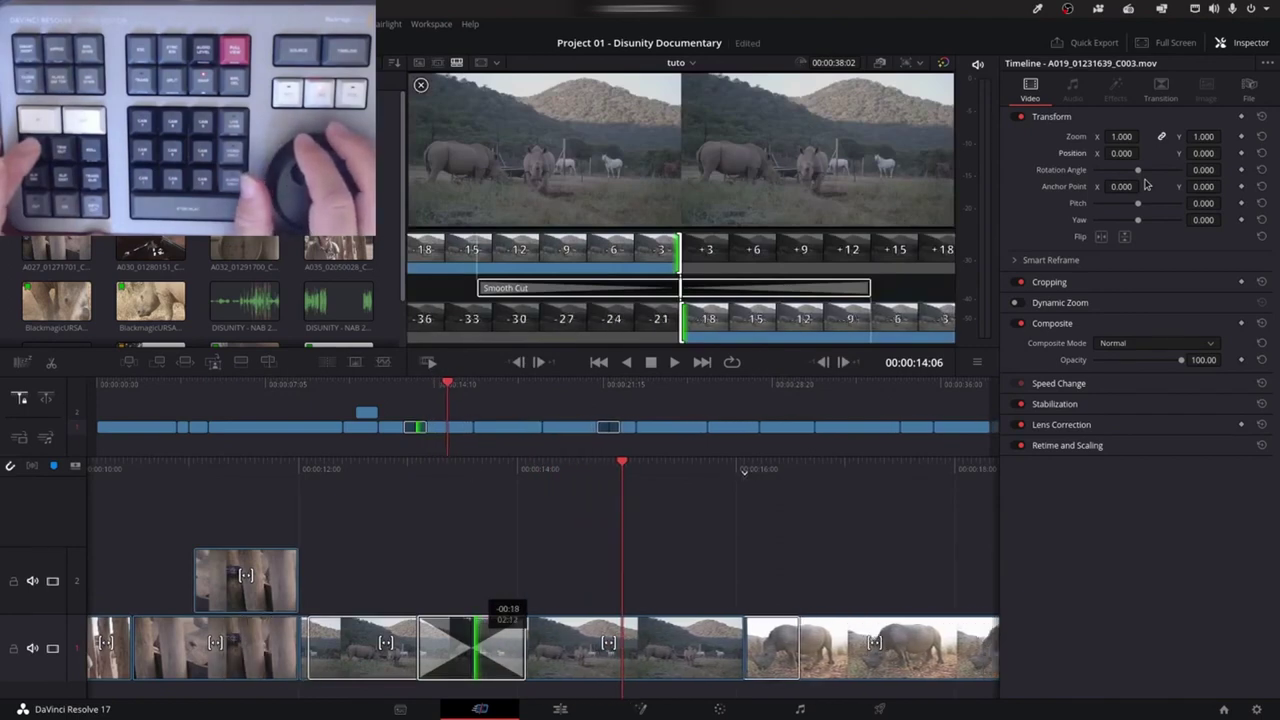
pyautogui.press('Escape')
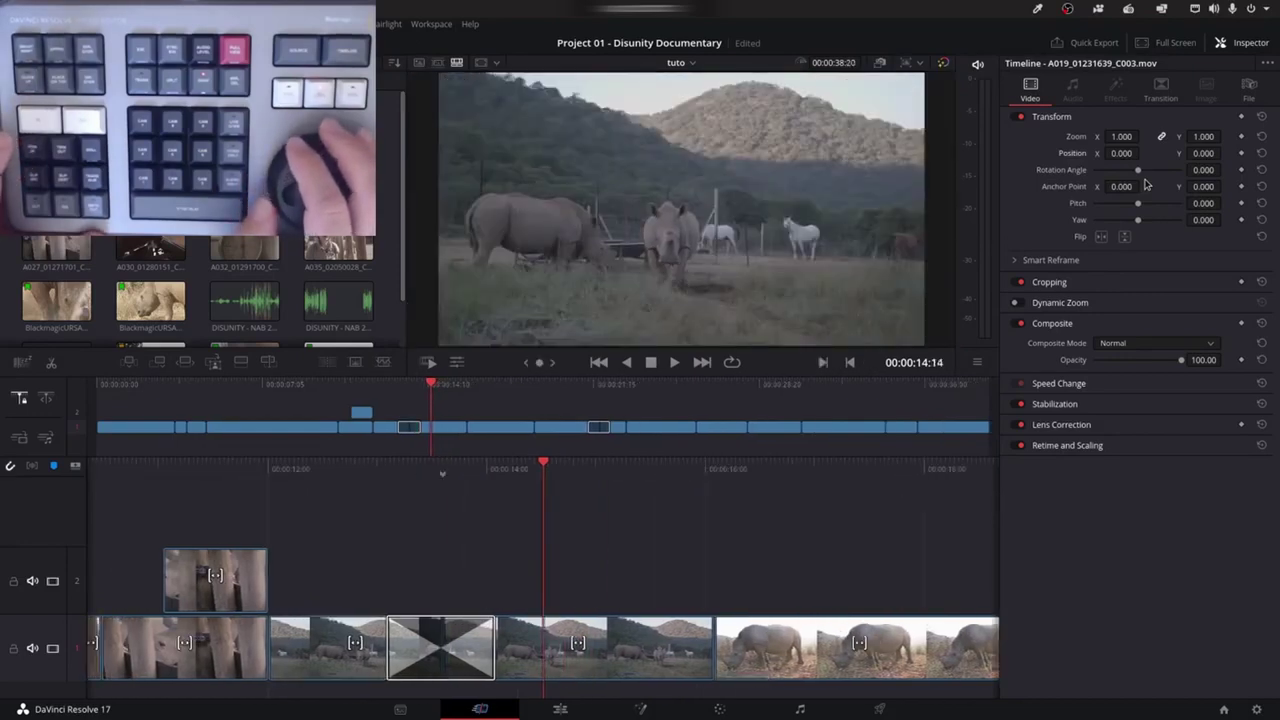
pyautogui.press('Left')
pyautogui.press('Left')
pyautogui.press('Left')
pyautogui.press('Left')
pyautogui.press('Left')
pyautogui.press('Left')
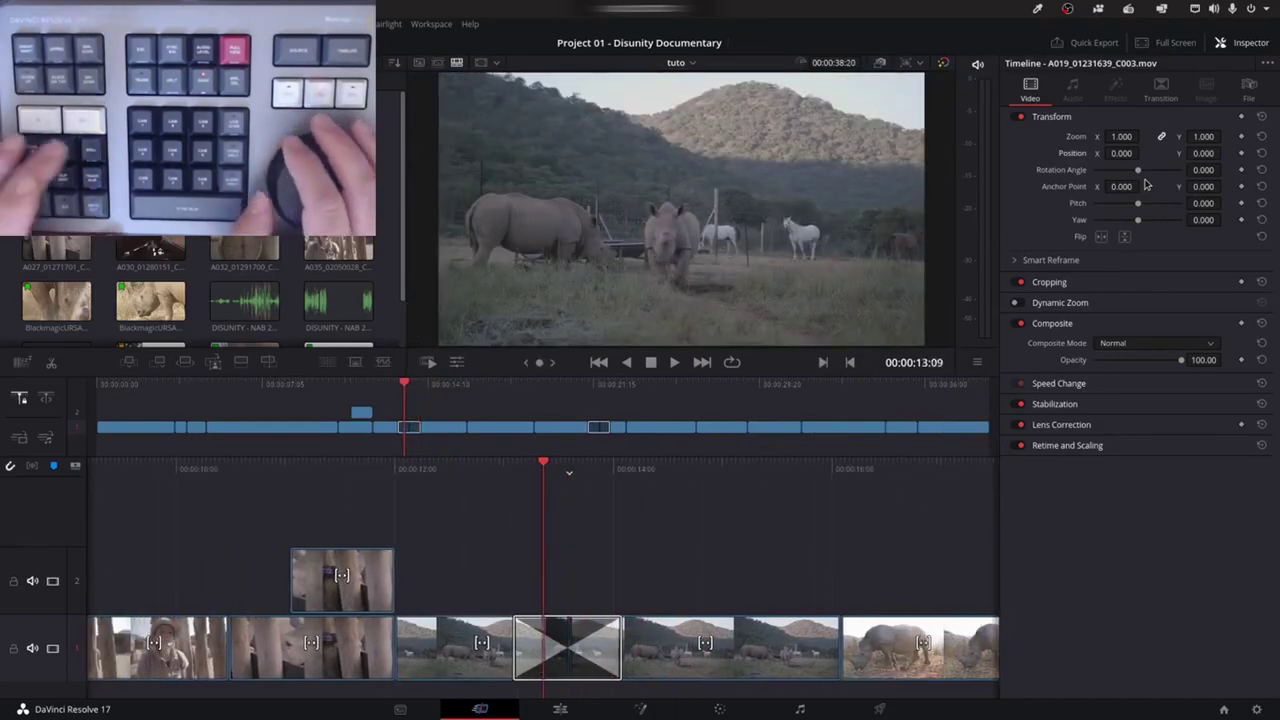
# Roll the Smooth Cut edit between the fence shots +00:19 frames
pyautogui.press('v')
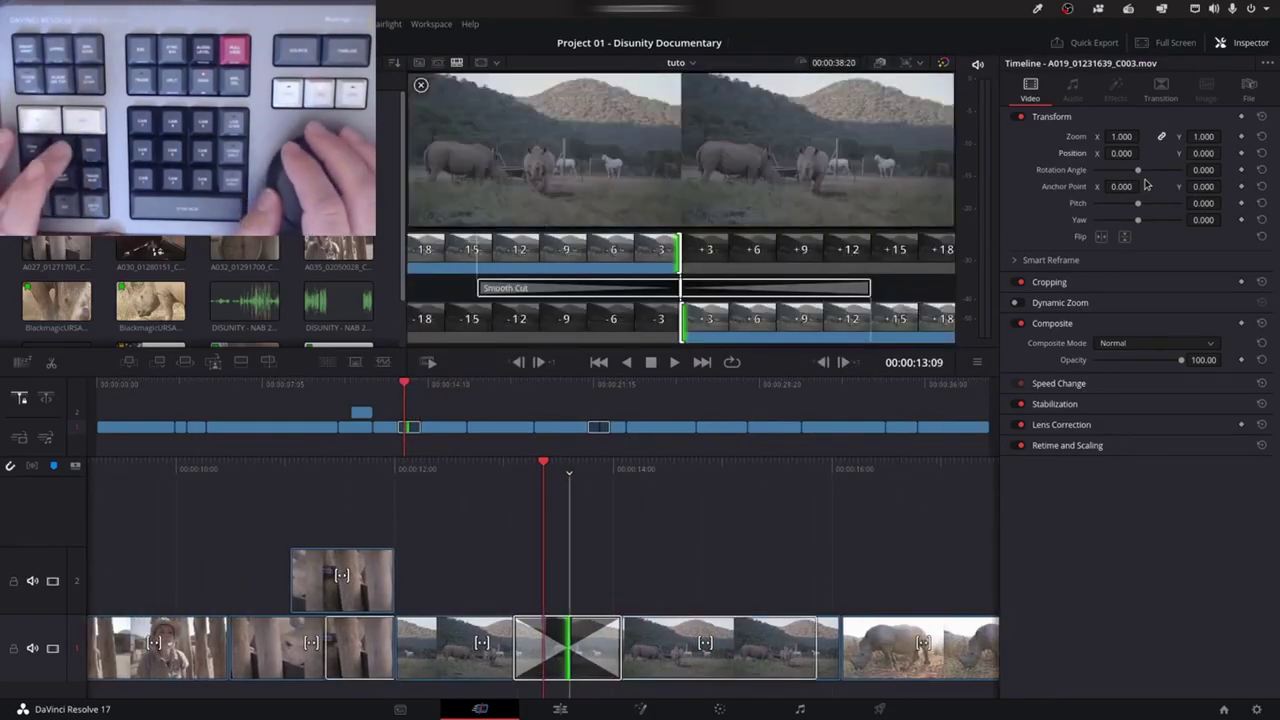
pyautogui.press('.')
pyautogui.press('.')
pyautogui.press('.')
pyautogui.press('.')
pyautogui.press('.')
pyautogui.press('.')
pyautogui.press('.')
pyautogui.press('.')
pyautogui.press('.')
pyautogui.press('.')
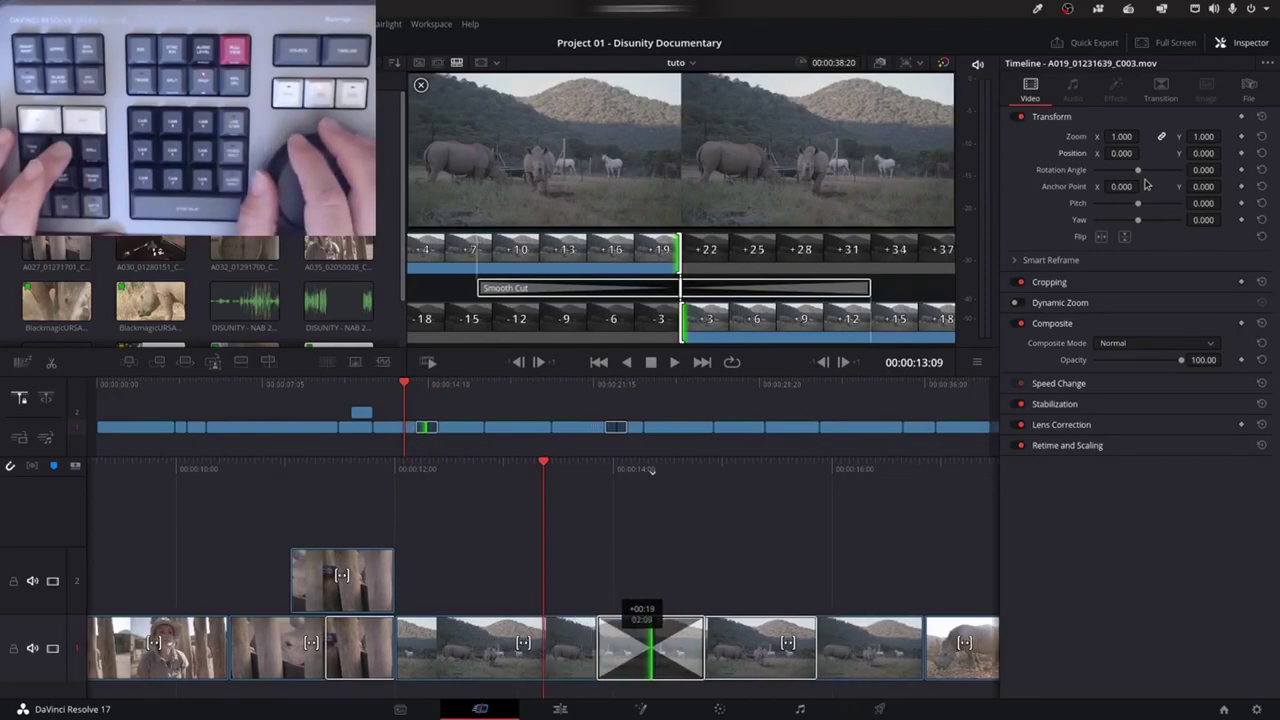
pyautogui.press('.')
pyautogui.press('.')
pyautogui.press('.')
pyautogui.press('Escape')
# Back up before the edit and play the 00:00:39:17 timeline full screen
pyautogui.press('Left')
pyautogui.press('Left')
pyautogui.press('Left')
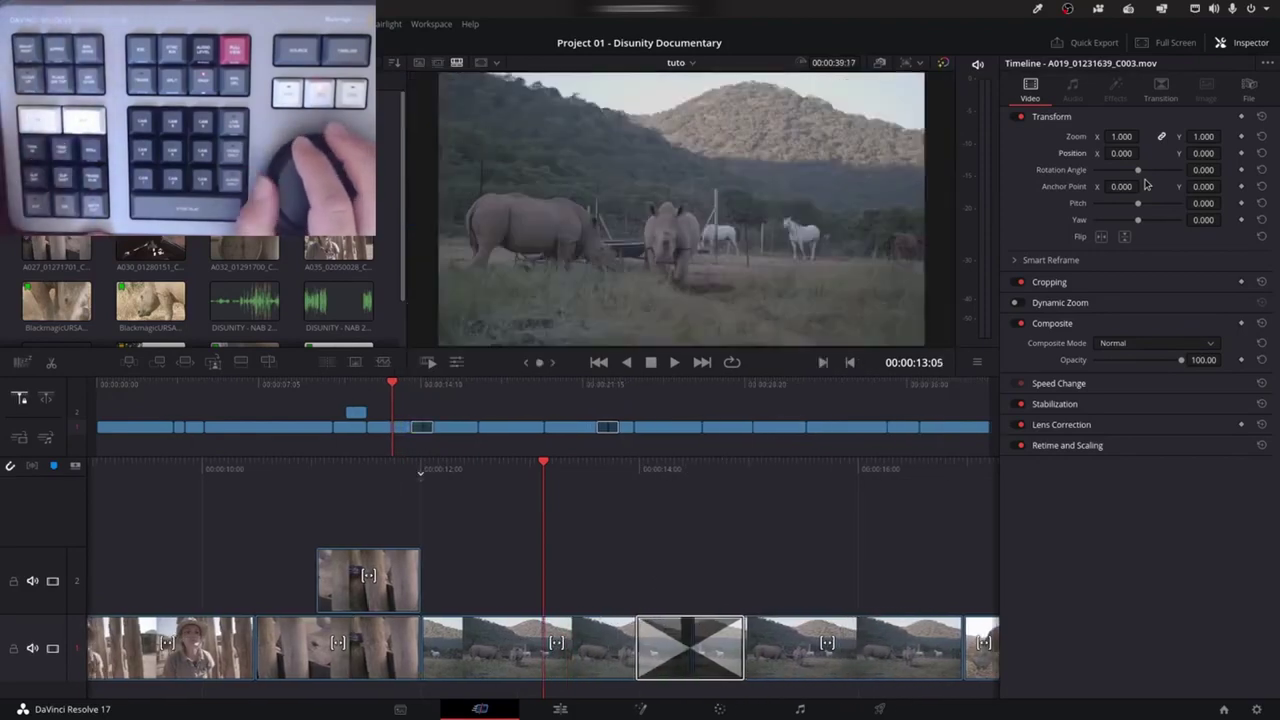
pyautogui.press('Left')
pyautogui.press('Left')
pyautogui.press('Left')
pyautogui.press('Left')
pyautogui.press('Left')
pyautogui.press('Left')
pyautogui.press('Left')
pyautogui.press('Left')
pyautogui.press('Left')
pyautogui.press('Left')
pyautogui.press('Left')
pyautogui.press('Left')
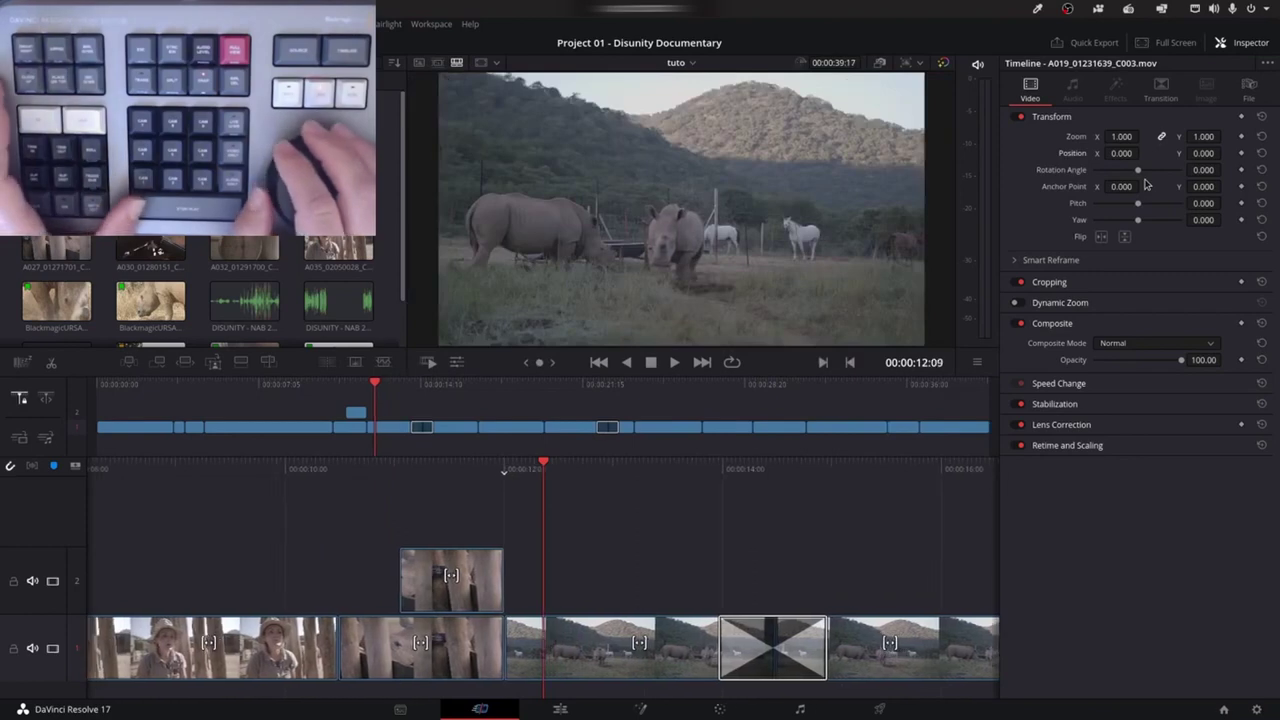
pyautogui.press('Left')
pyautogui.press('p')
pyautogui.press('space')
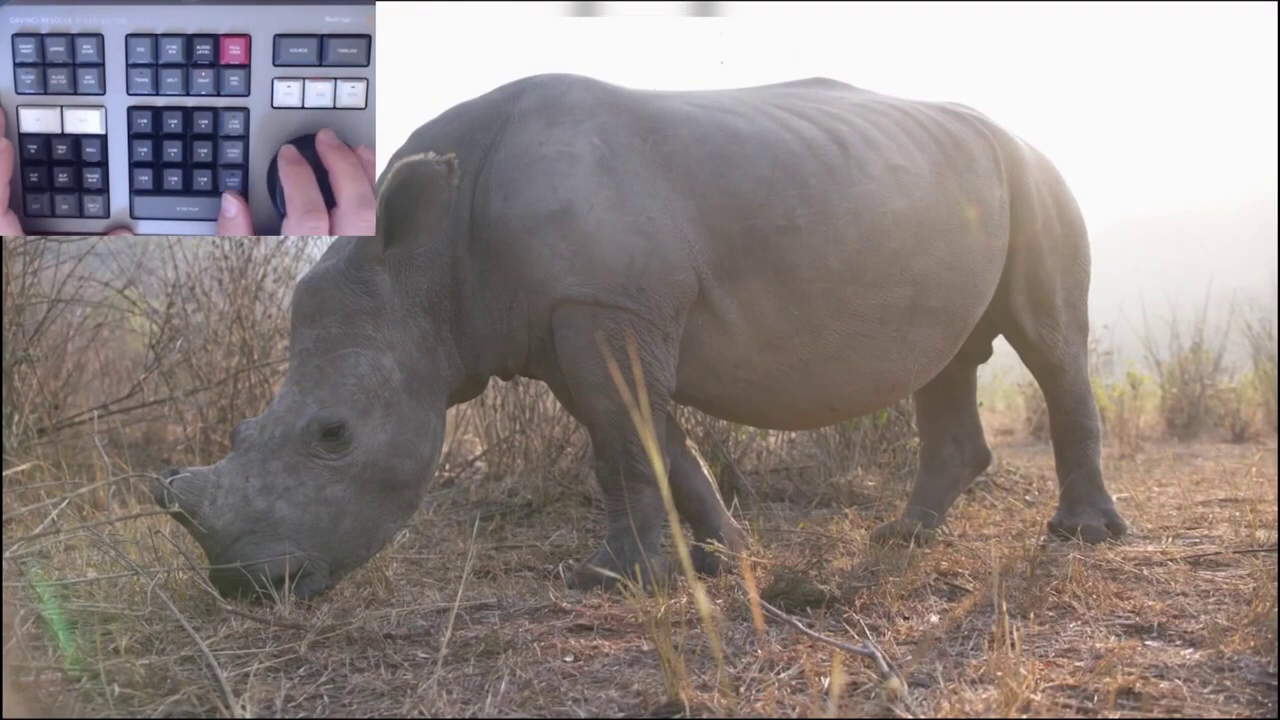
pyautogui.press('Escape')
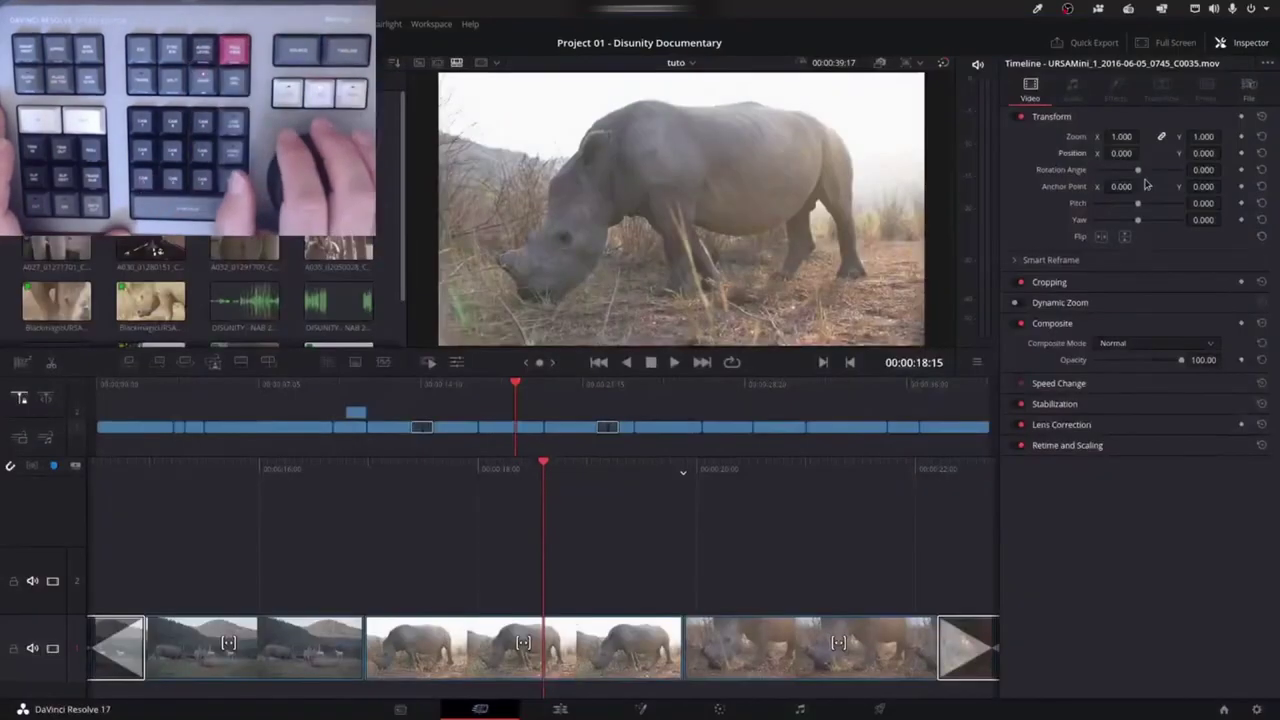
pyautogui.press('j')
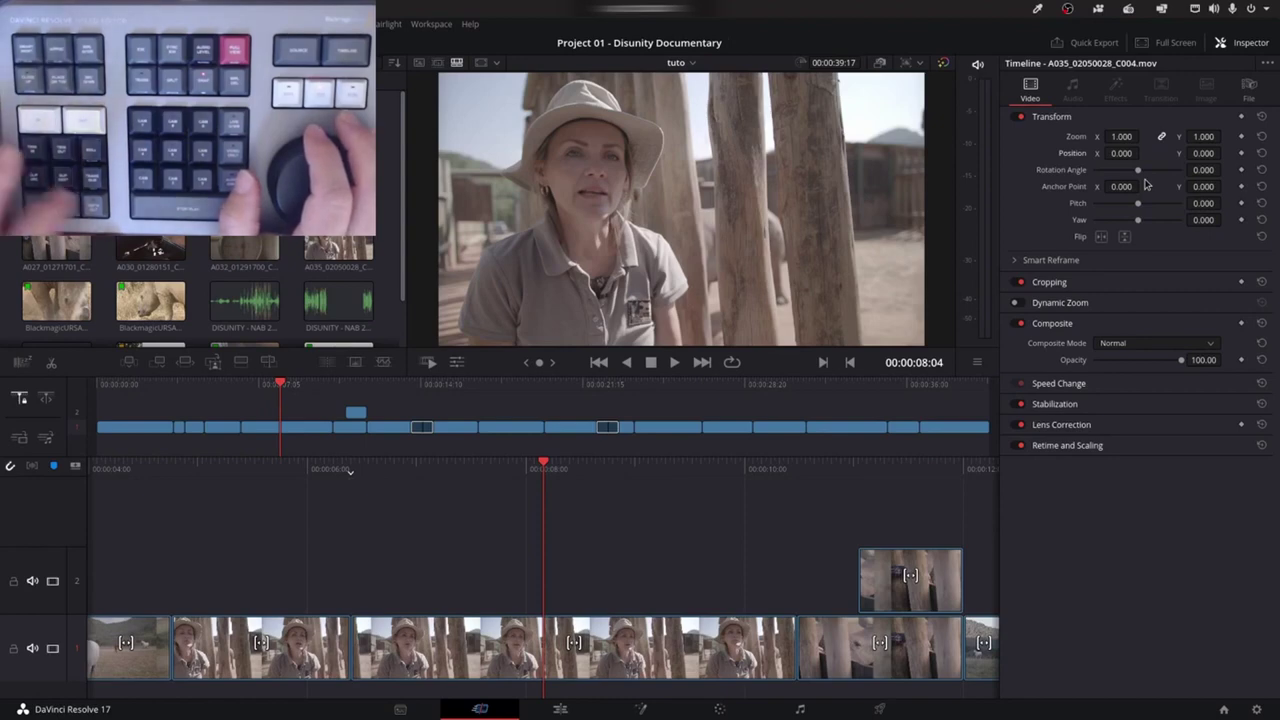
# Add a Smooth Cut at the ranger interview jump cut, undo it, and reapply it
pyautogui.hotkey('ctrl', 't')
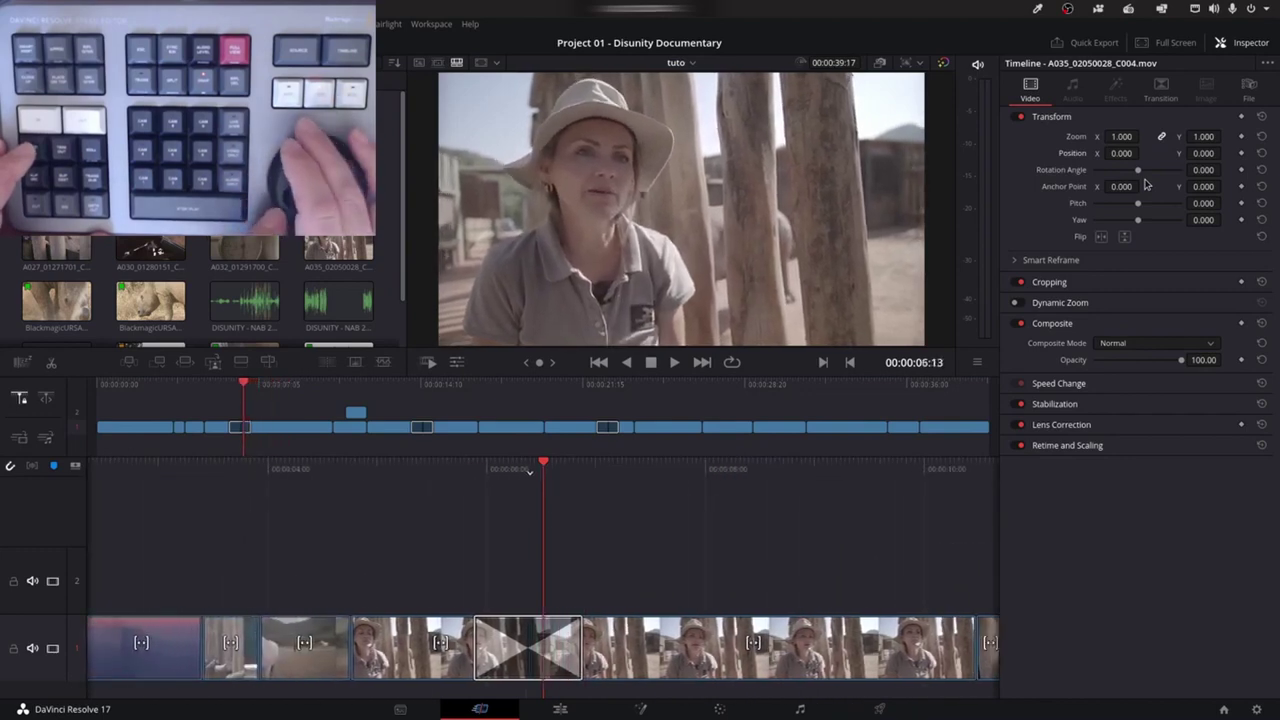
pyautogui.press('v')
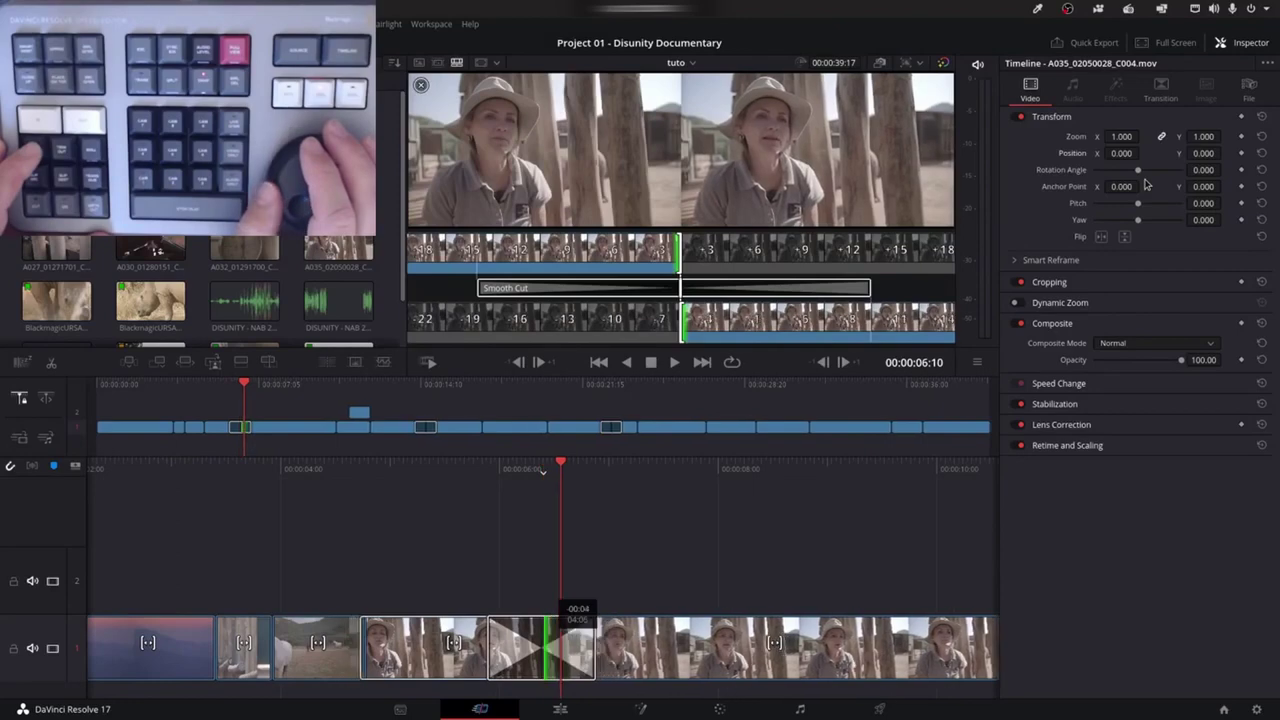
pyautogui.press('Escape')
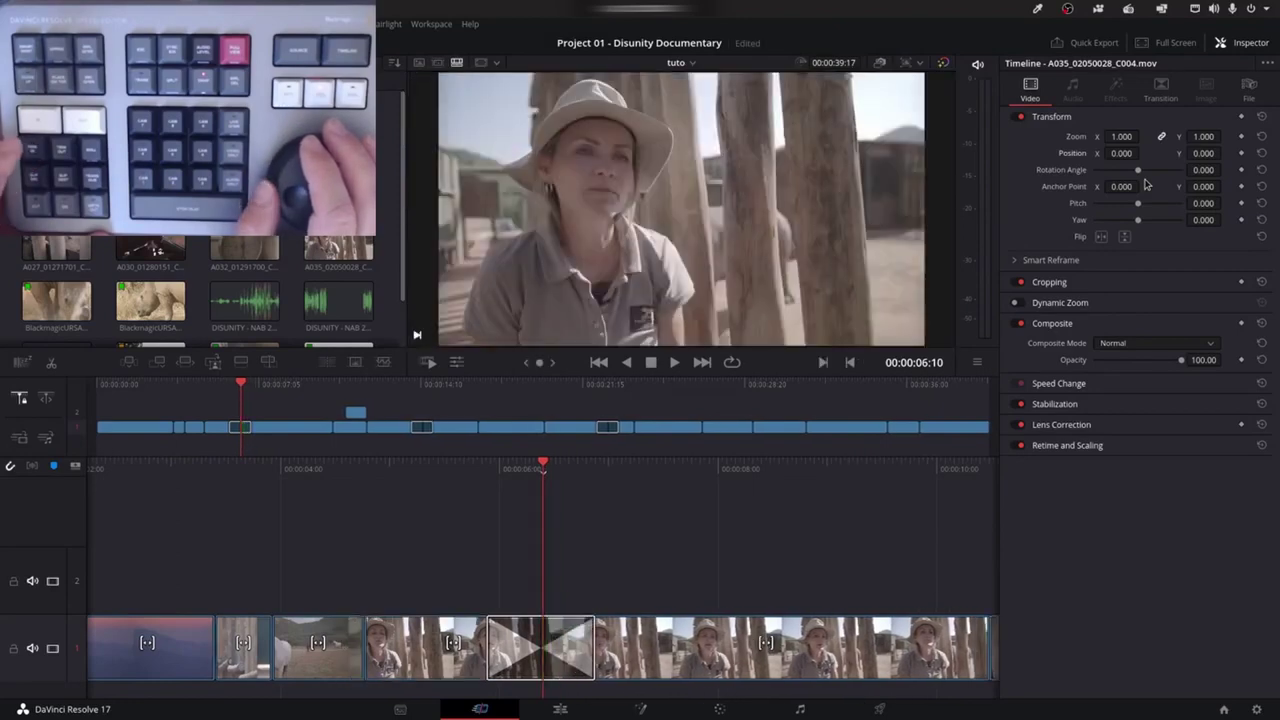
pyautogui.hotkey('ctrl', 'z')
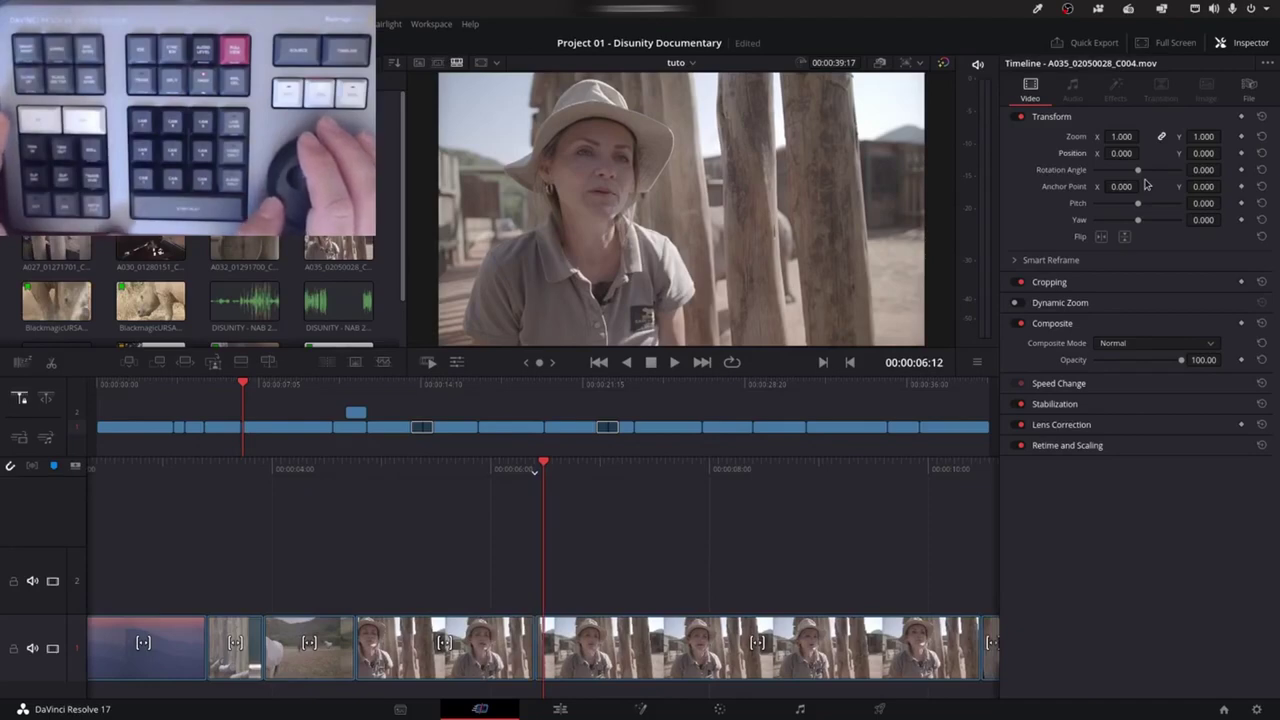
pyautogui.hotkey('ctrl', 't')
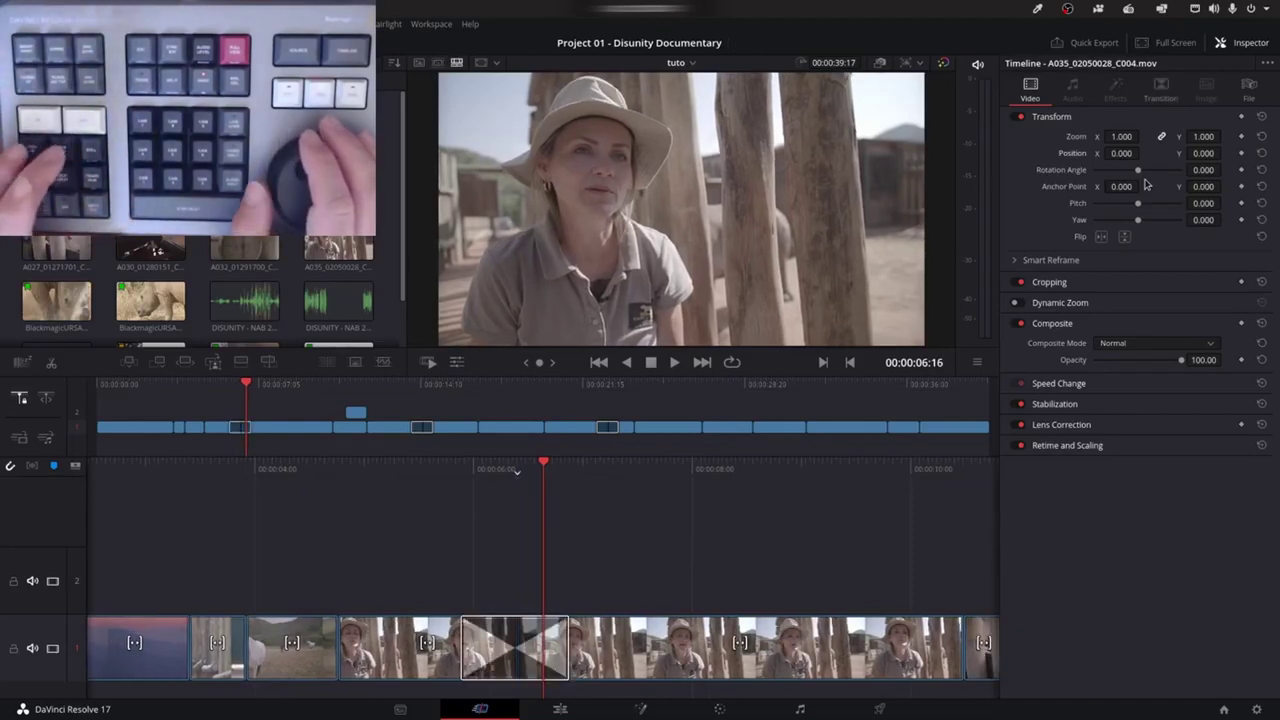
# Select the Smooth Cut edit in trim mode and roll it later toward +01:21
pyautogui.press('t')
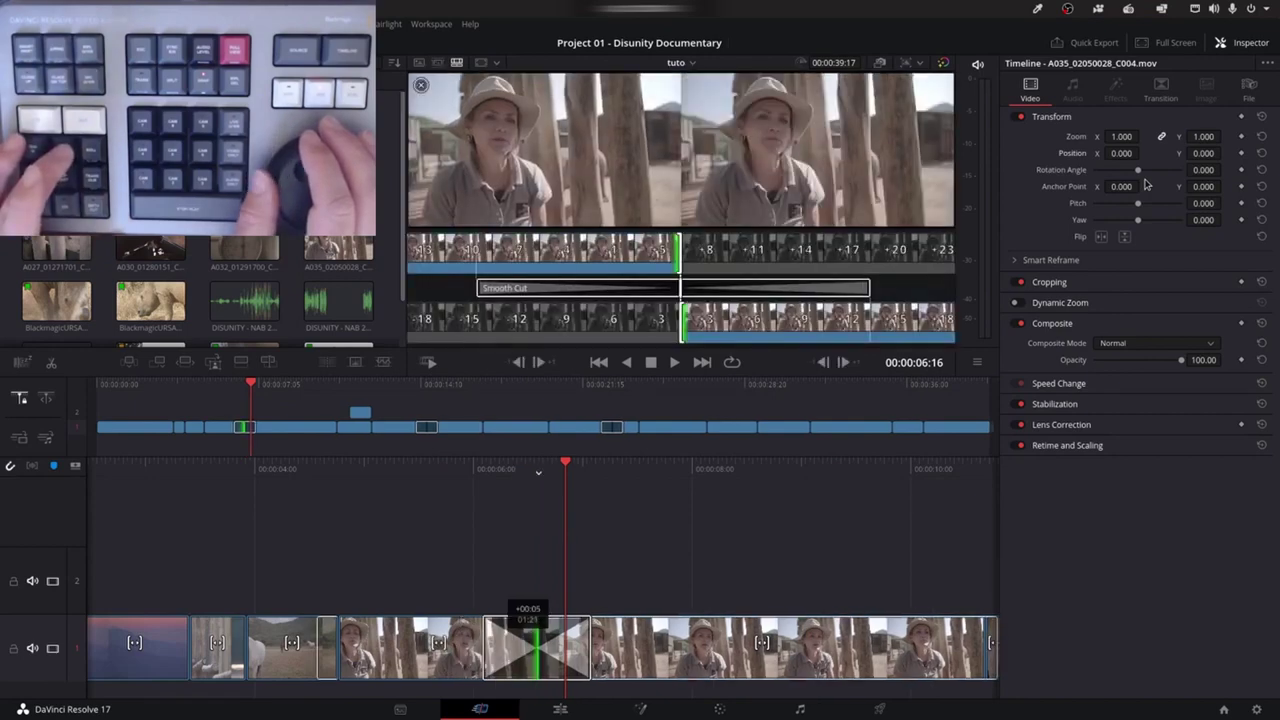
pyautogui.press('Escape')
pyautogui.press('t')
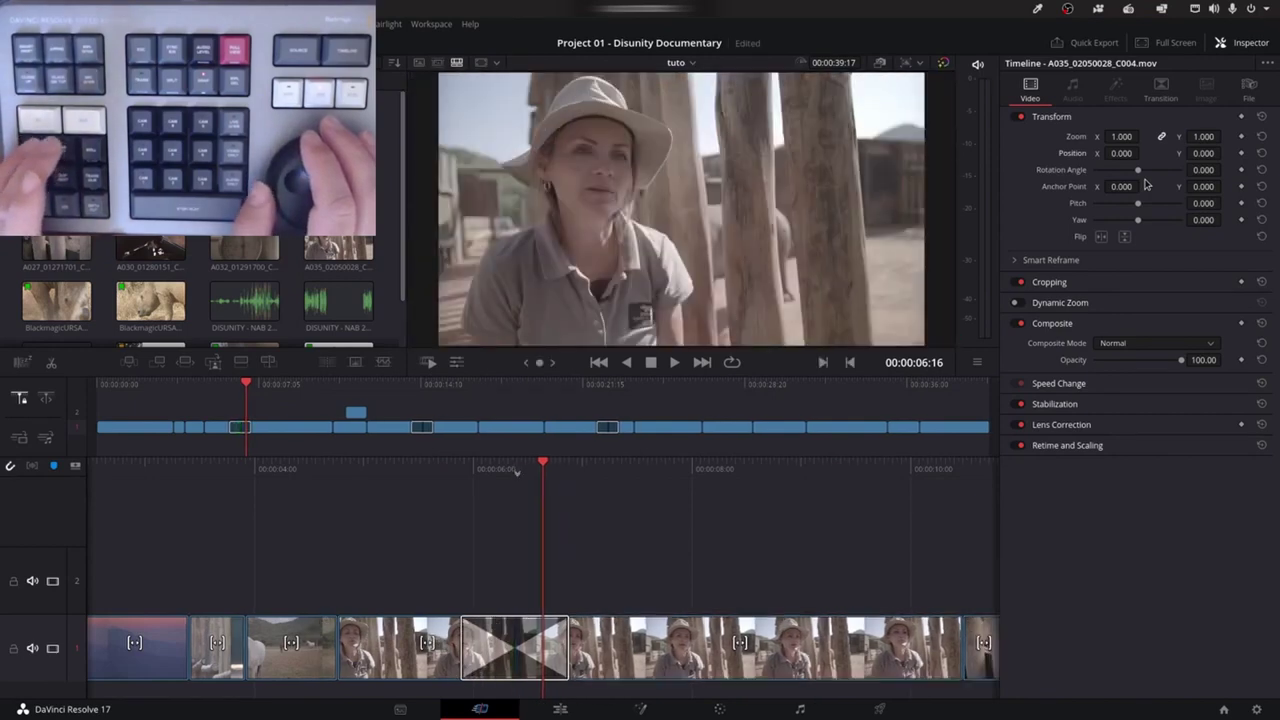
pyautogui.press('.')
pyautogui.press('.')
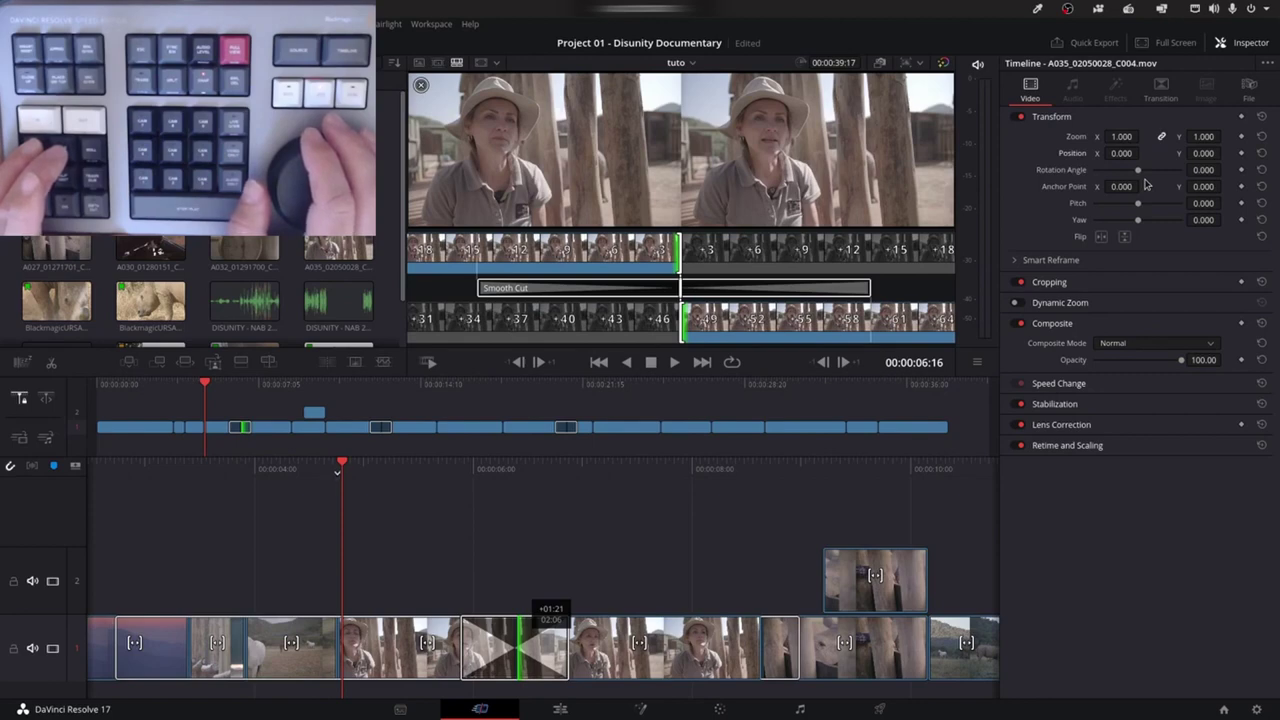
# Exit trim mode and review the woman-in-hat Smooth Cut by jogging back and forth; edit now 00:00:37:21
pyautogui.press('Escape')
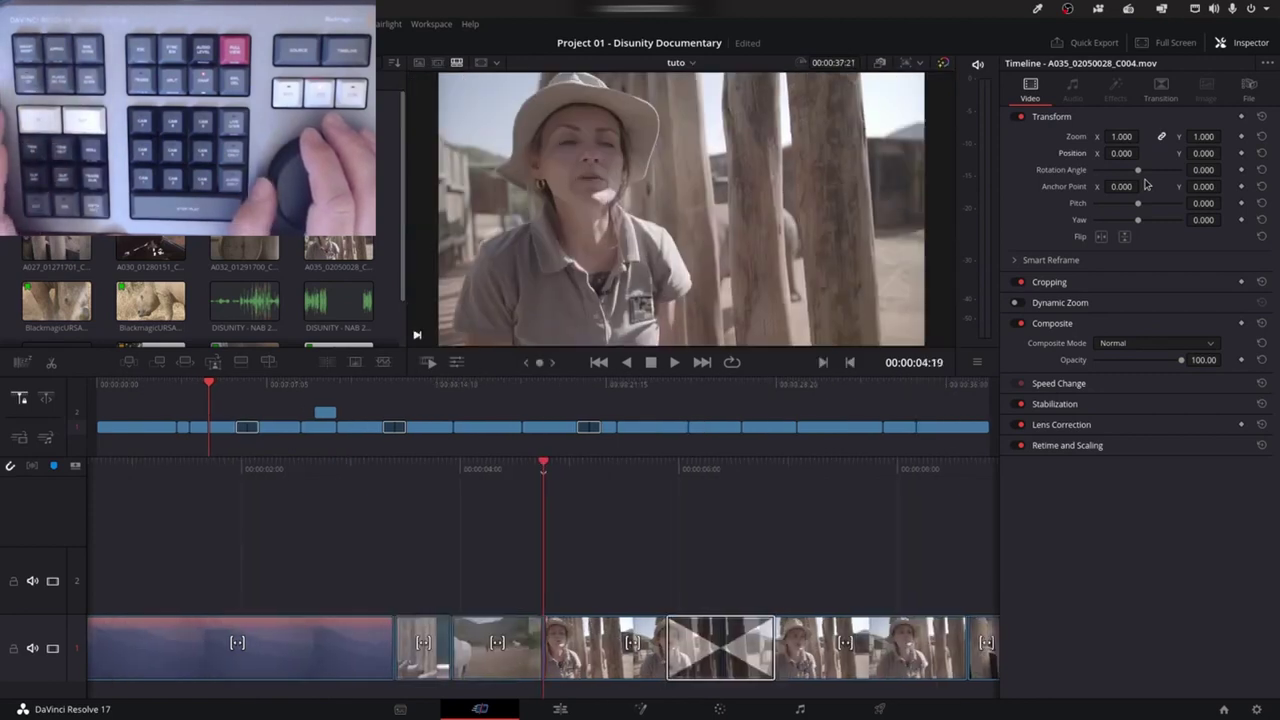
pyautogui.press('Left')
pyautogui.press('l')
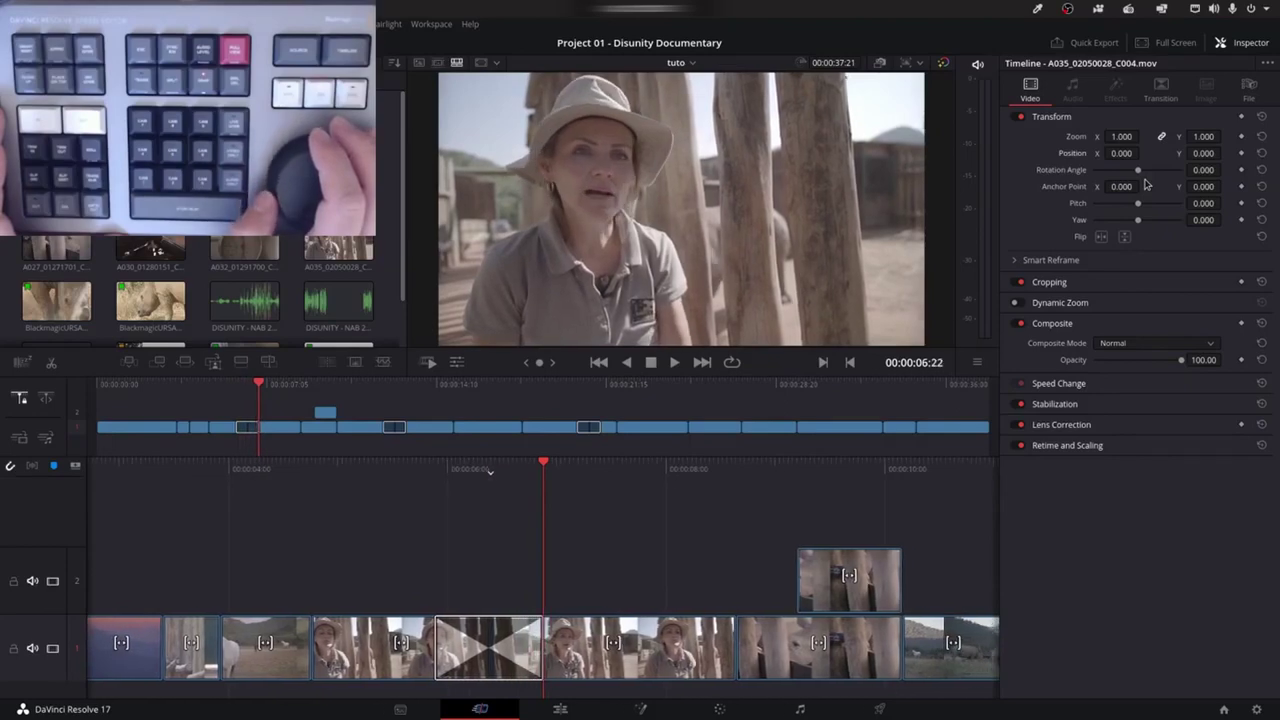
pyautogui.press('Left')
pyautogui.press('Left')
pyautogui.press('Left')
pyautogui.press('Left')
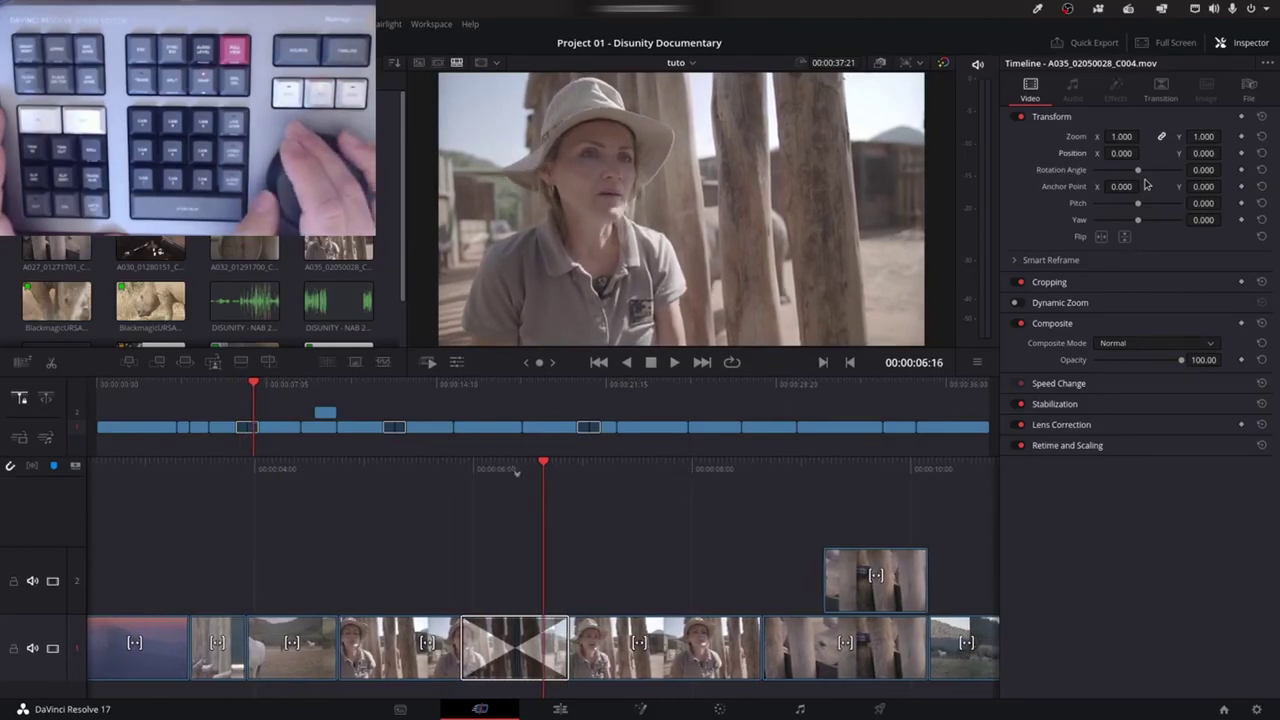
pyautogui.press('Left')
pyautogui.press('Left')
pyautogui.press('Left')
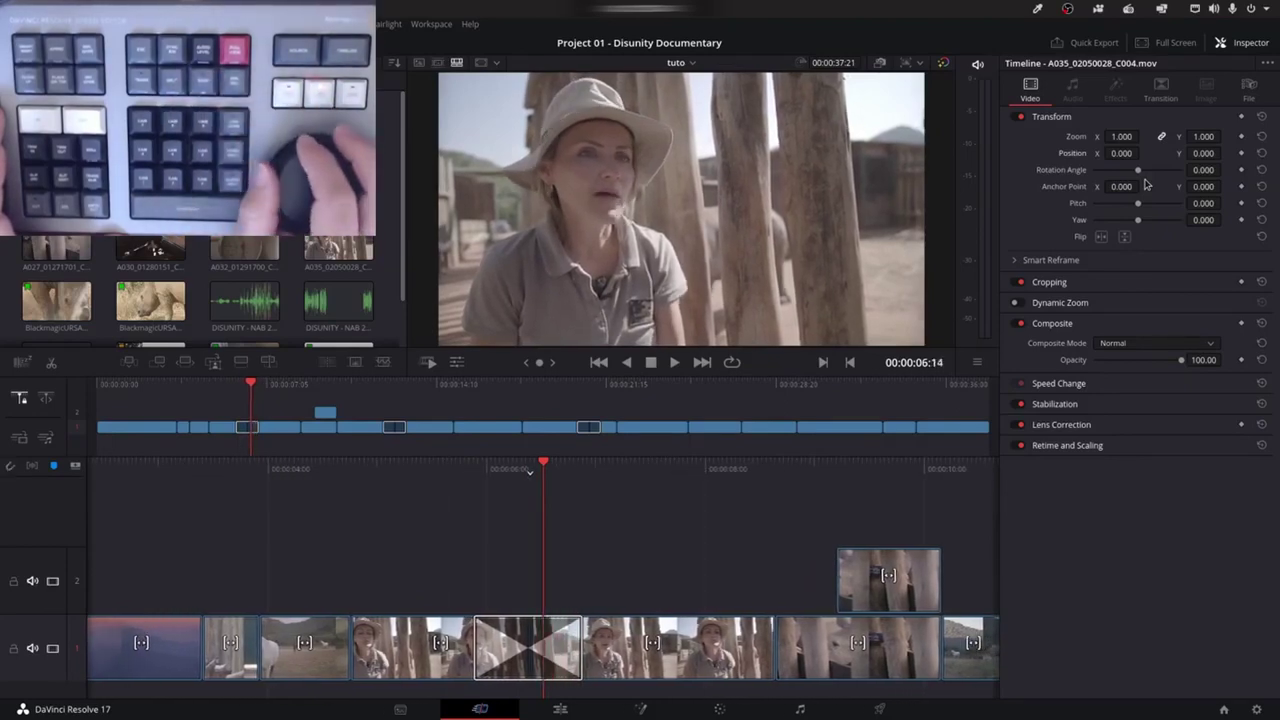
pyautogui.press('Left')
pyautogui.press('Left')
pyautogui.press('Left')
pyautogui.press('Left')
pyautogui.press('Left')
pyautogui.press('Left')
pyautogui.press('Left')
pyautogui.press('Left')
pyautogui.press('Left')
pyautogui.press('Right')
pyautogui.press('Right')
pyautogui.press('Right')
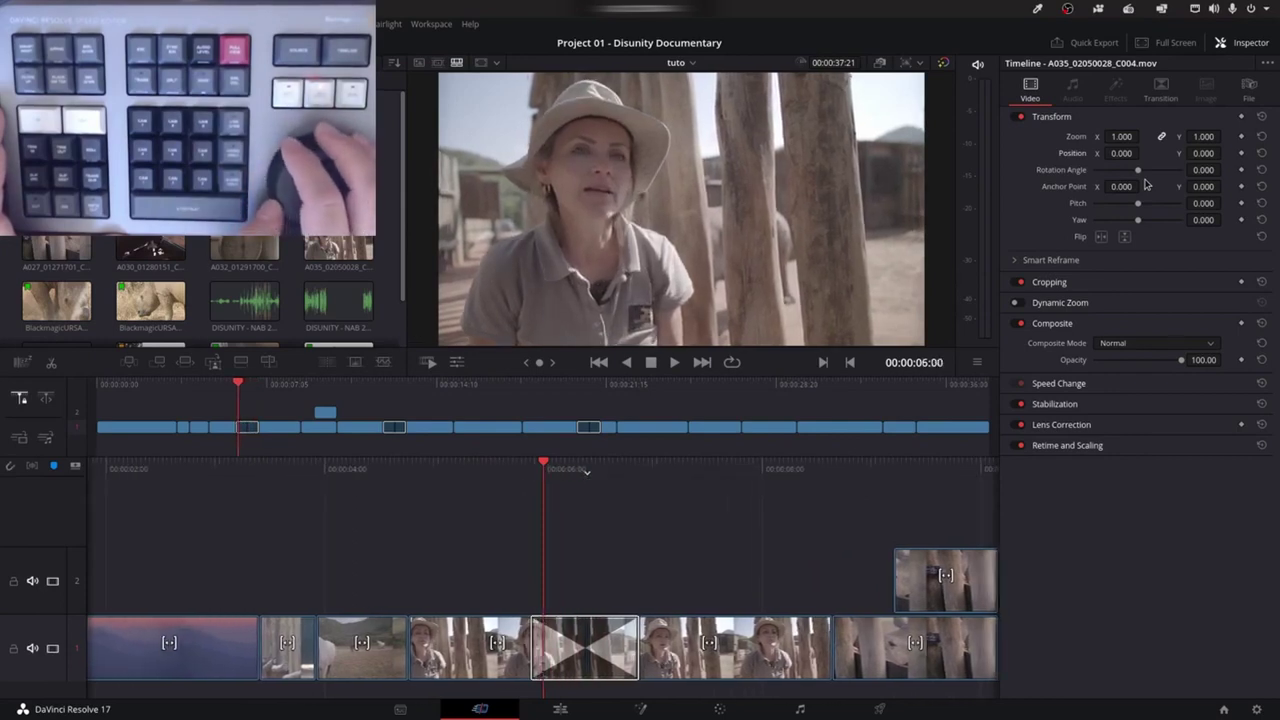
pyautogui.press('Right')
pyautogui.press('Right')
pyautogui.press('Right')
pyautogui.press('Right')
pyautogui.press('Right')
pyautogui.press('Right')
pyautogui.press('Right')
pyautogui.press('Right')
pyautogui.press('Right')
pyautogui.press('Right')
pyautogui.press('Right')
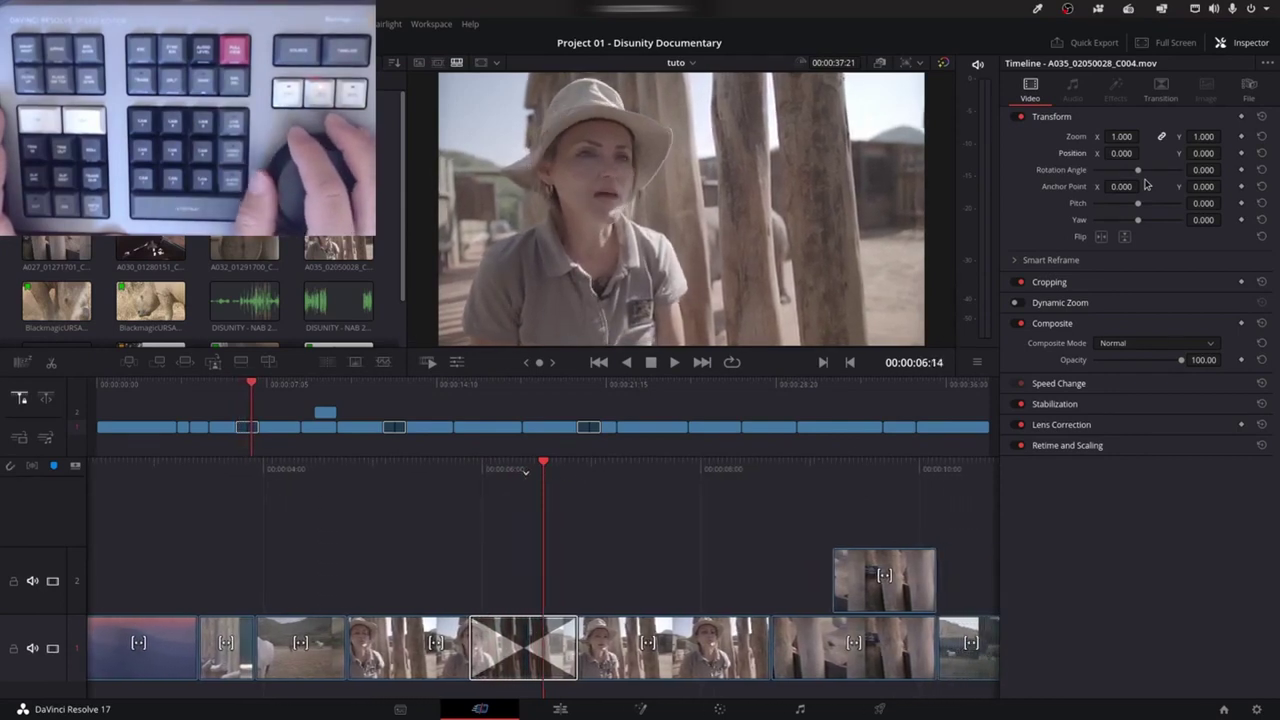
pyautogui.press('Right')
pyautogui.press('Right')
pyautogui.press('Right')
pyautogui.press('Right')
pyautogui.press('Right')
pyautogui.press('Right')
pyautogui.press('Right')
pyautogui.press('Right')
pyautogui.press('Right')
pyautogui.press('Right')
pyautogui.press('Right')
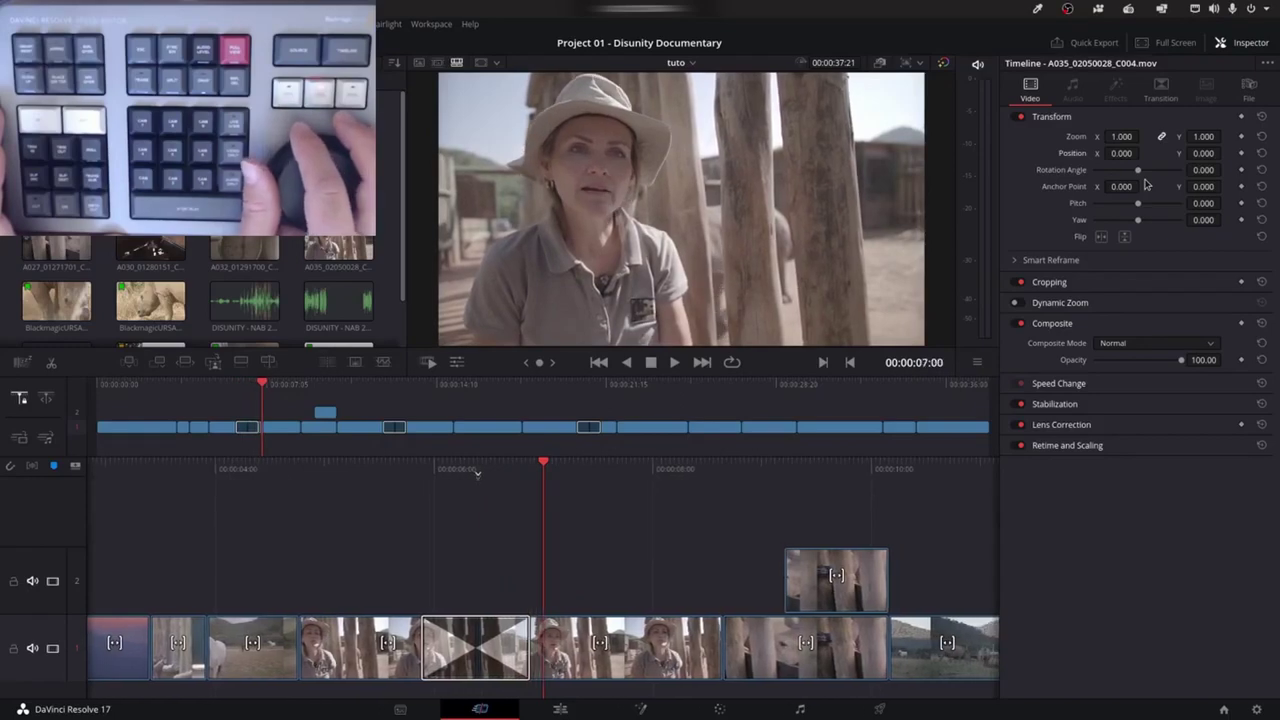
pyautogui.press('Right')
pyautogui.press('Right')
pyautogui.press('Right')
pyautogui.press('Right')
pyautogui.press('Right')
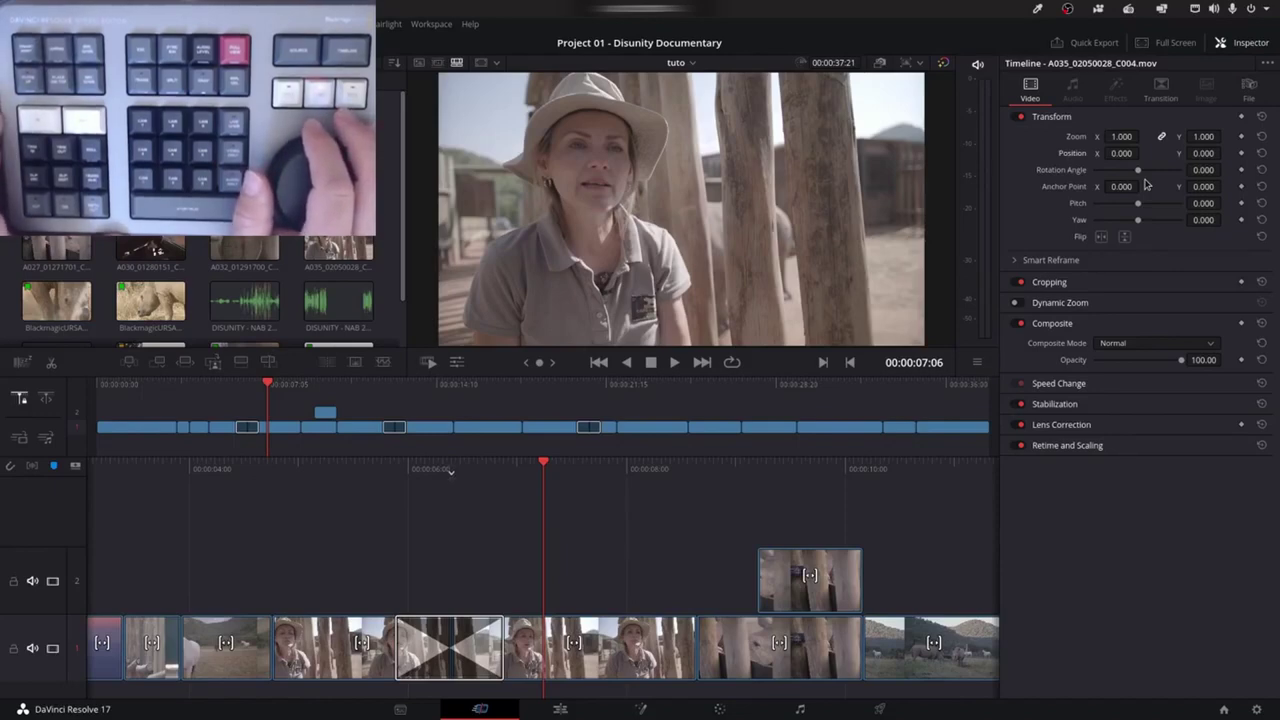
pyautogui.press('space')
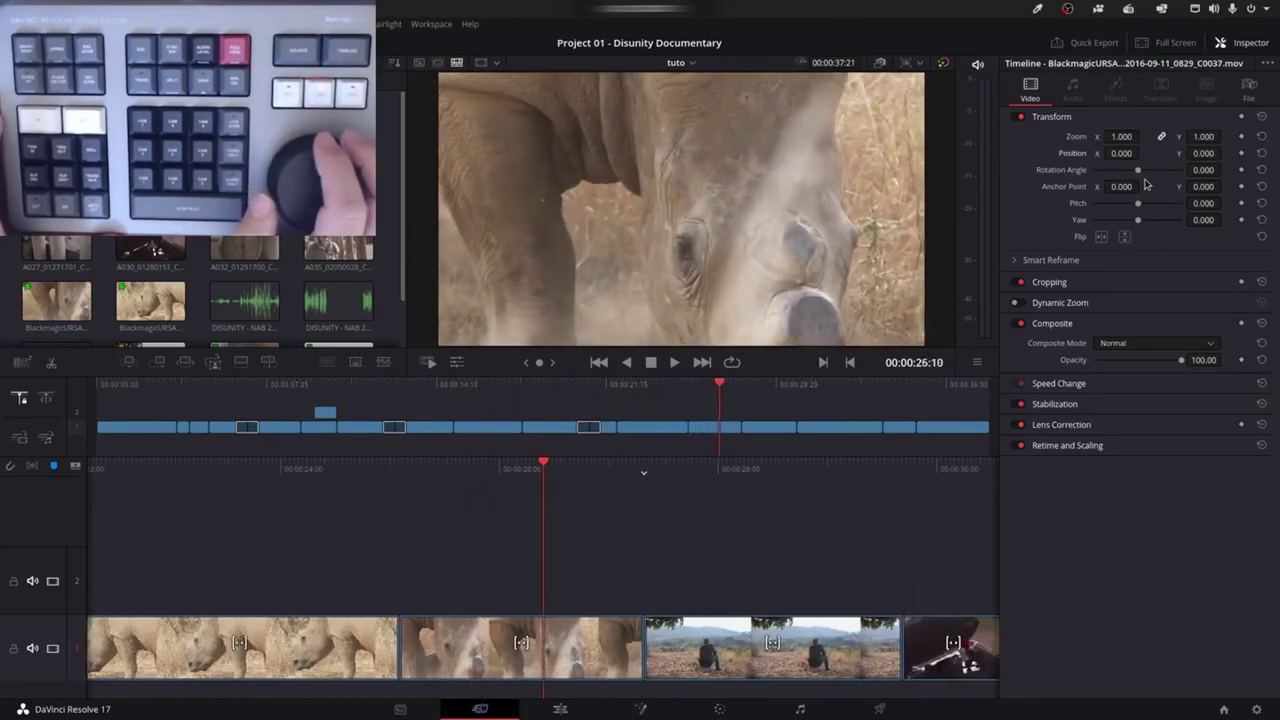
pyautogui.press('space')
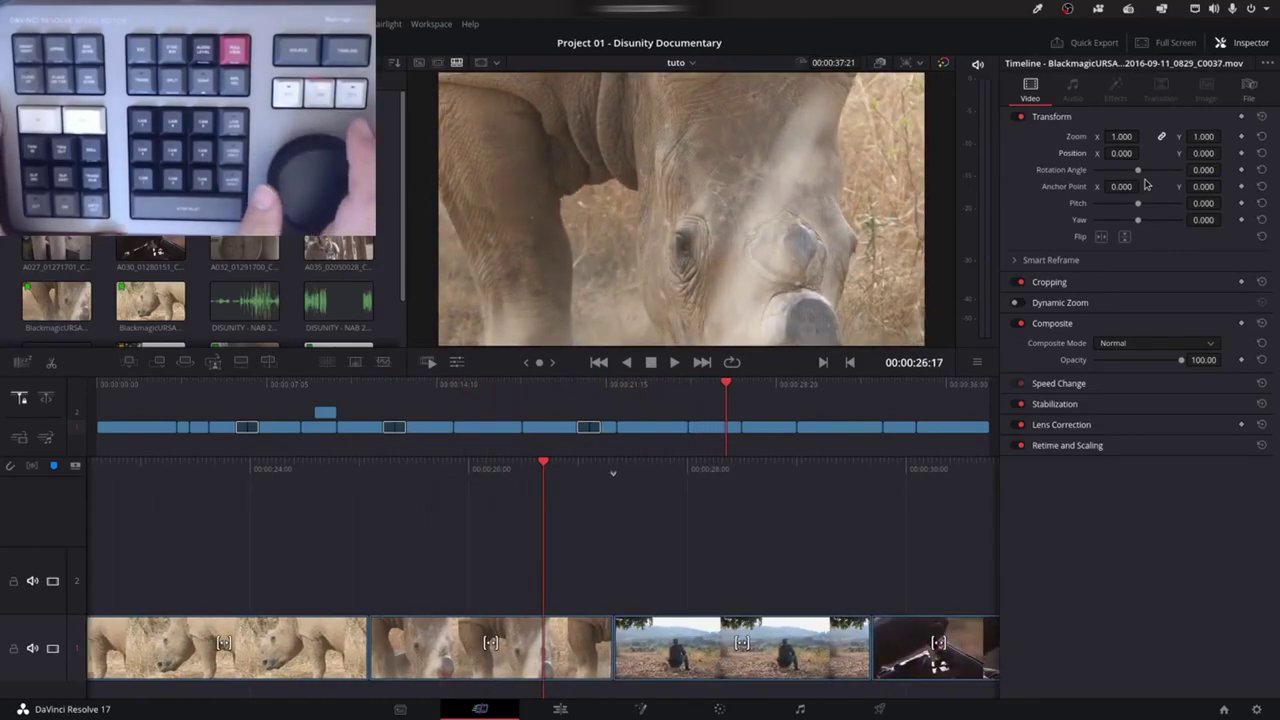